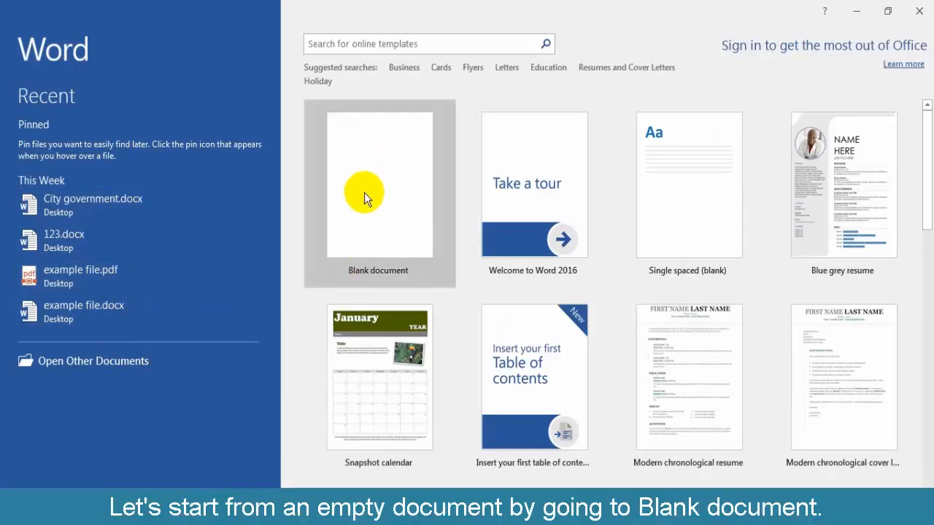
# Create a new blank document
pyautogui.click(385, 205)
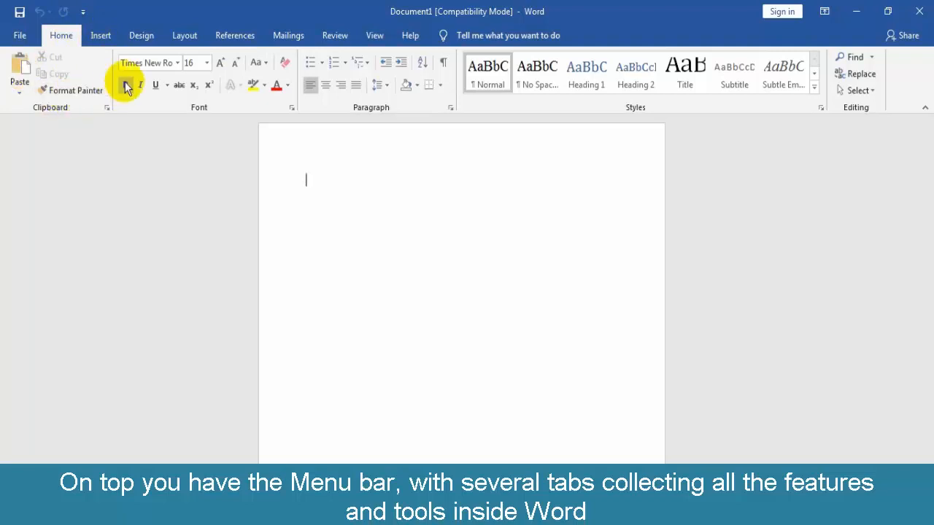
# Examine the font and font size choices and the available commands for inserting, design, layout, references, mailings, reviewing, viewing and help
pyautogui.click(176, 66)
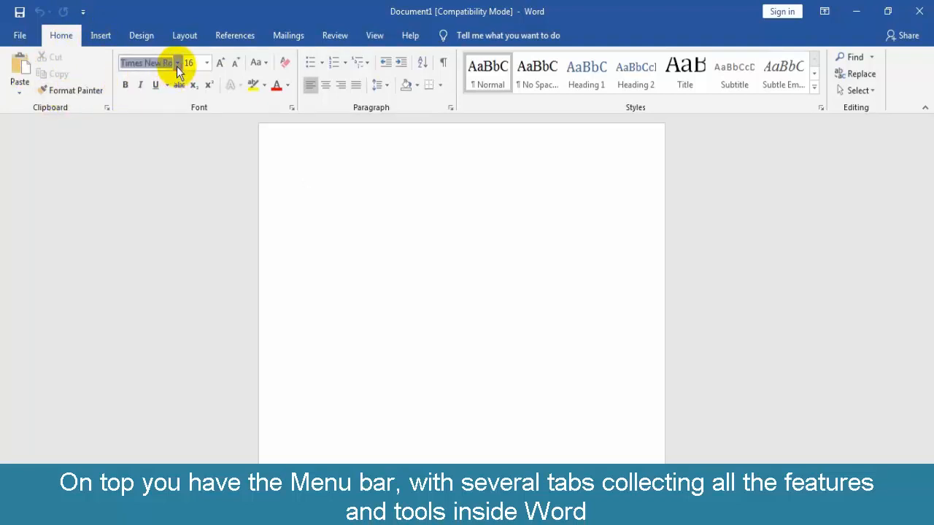
pyautogui.click(177, 66)
pyautogui.click(207, 63)
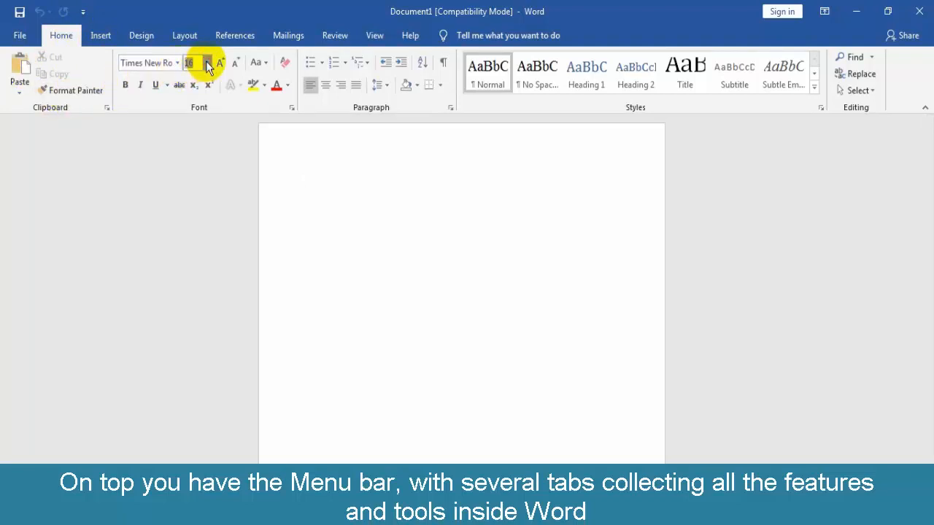
pyautogui.click(208, 64)
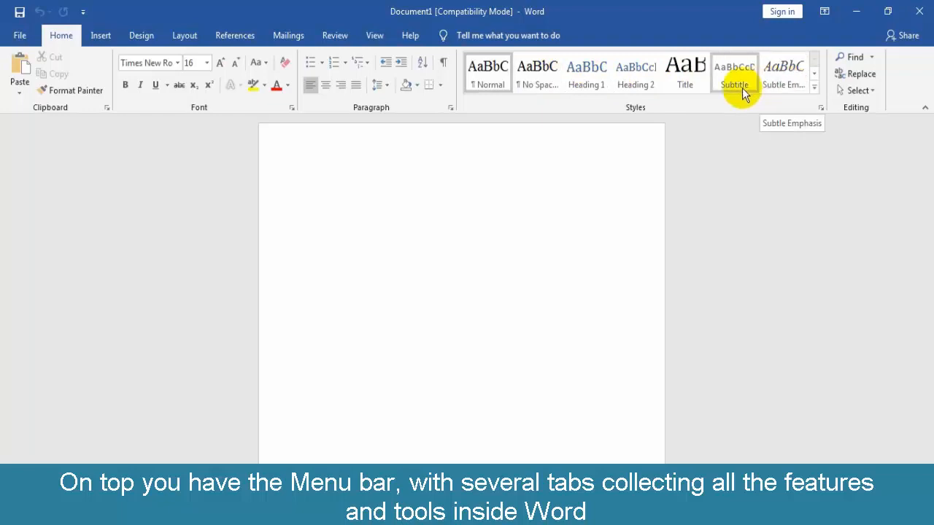
pyautogui.click(100, 35)
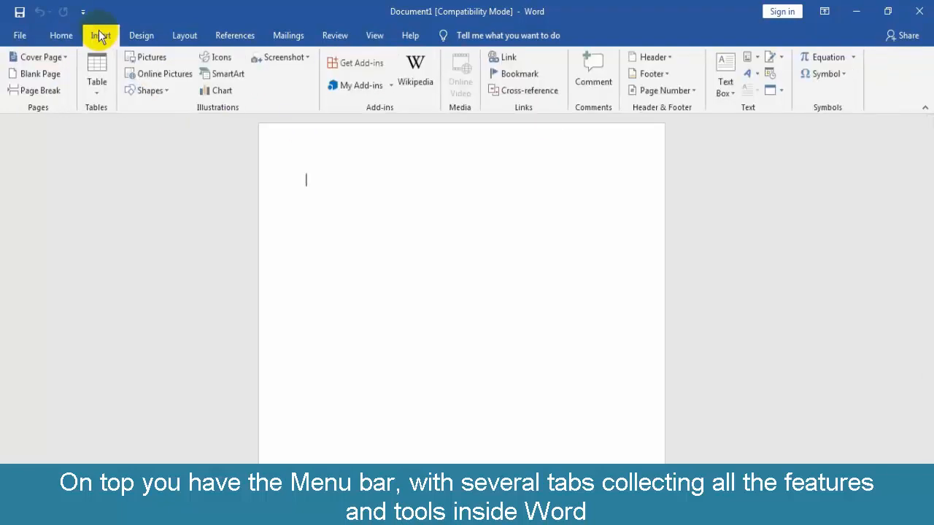
pyautogui.click(140, 37)
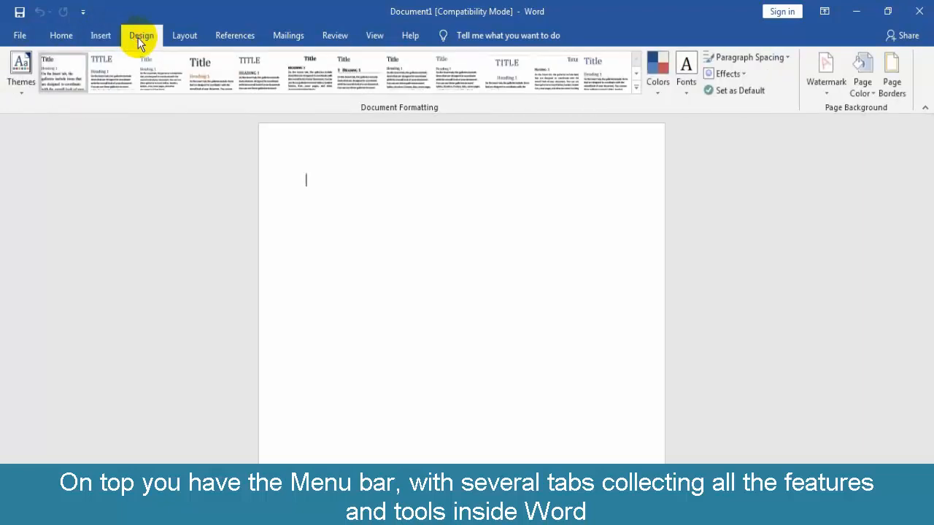
pyautogui.click(183, 37)
pyautogui.click(235, 38)
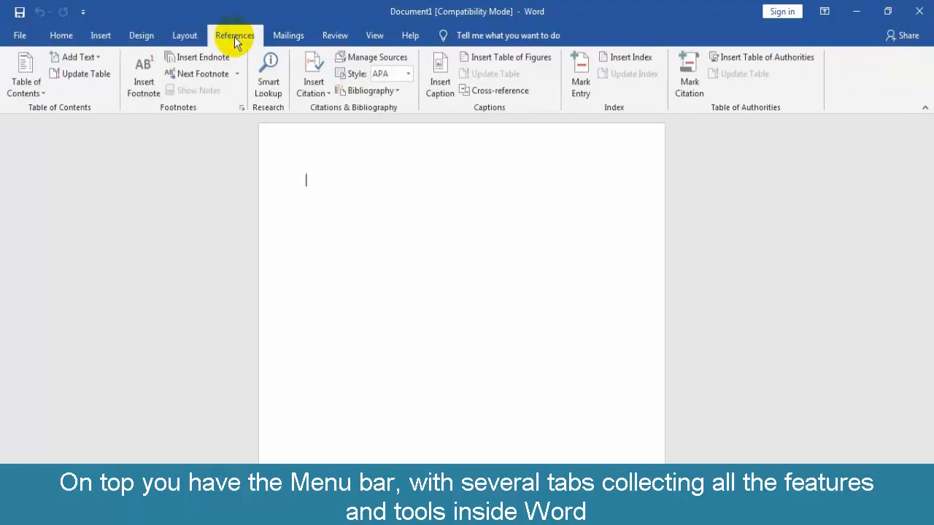
pyautogui.click(275, 35)
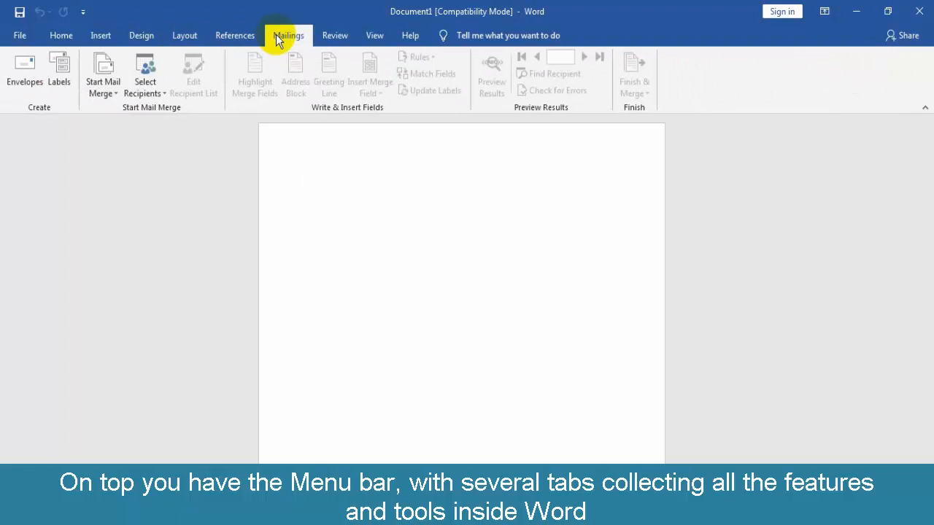
pyautogui.click(335, 36)
pyautogui.click(372, 37)
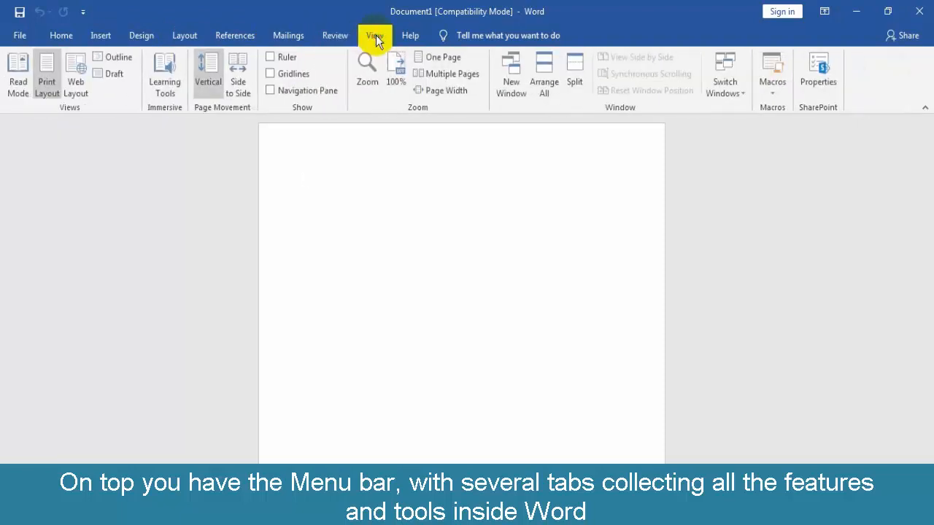
pyautogui.click(411, 37)
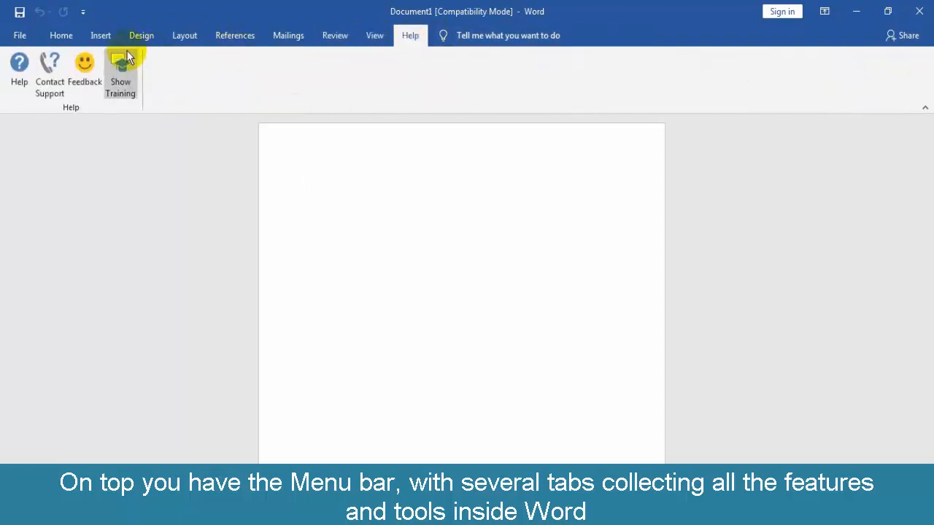
pyautogui.click(58, 37)
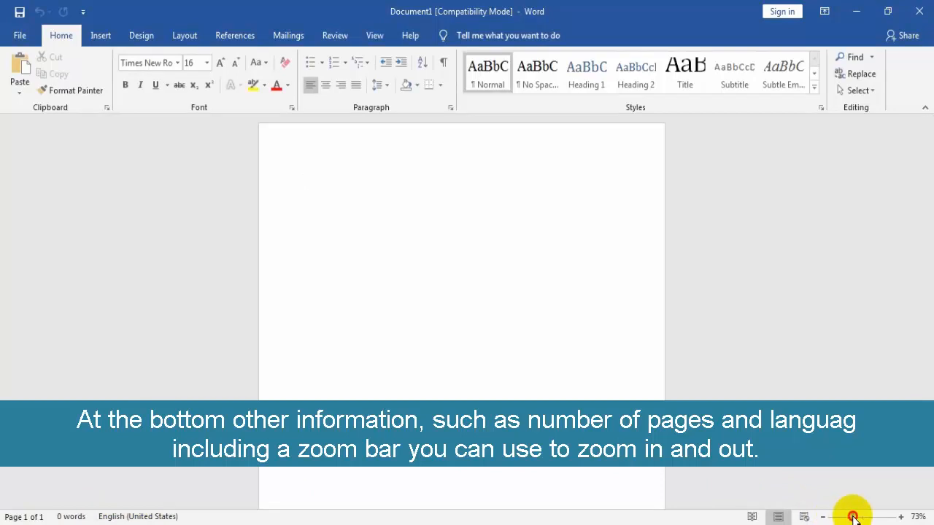
# Zoom the page out and back in to 110%, and accept that percentage in the zoom settings
pyautogui.moveTo(853, 517)
pyautogui.mouseDown()
pyautogui.moveTo(871, 517)
pyautogui.moveTo(856, 516)
pyautogui.mouseUp()
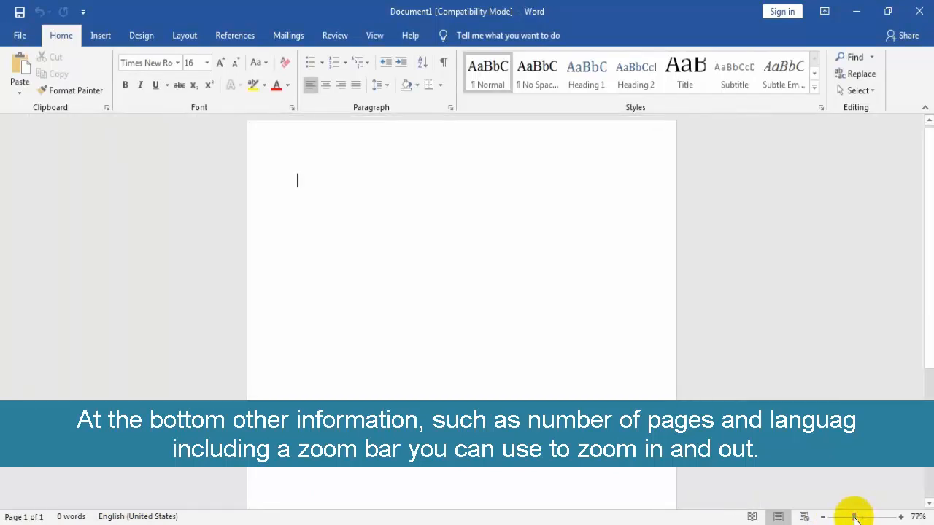
pyautogui.click(824, 517)
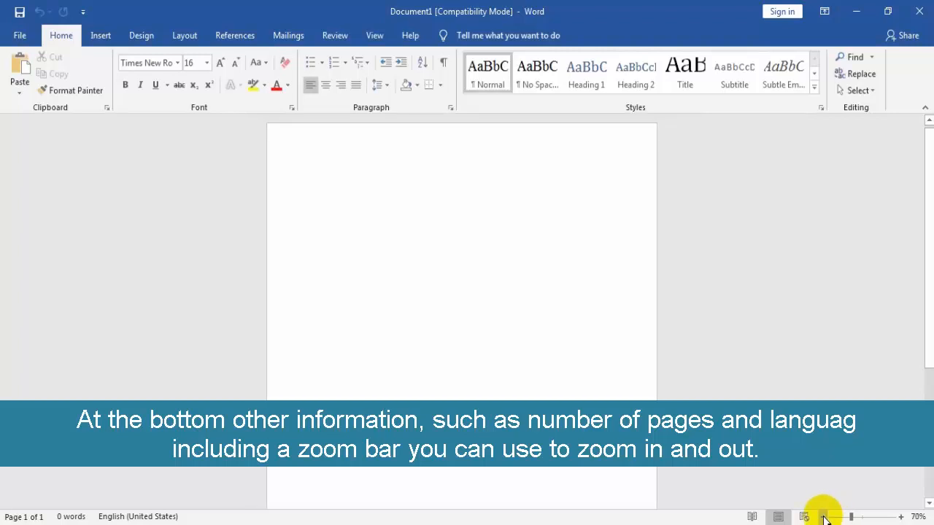
pyautogui.click(824, 517)
pyautogui.click(824, 517)
pyautogui.click(900, 516)
pyautogui.click(901, 517)
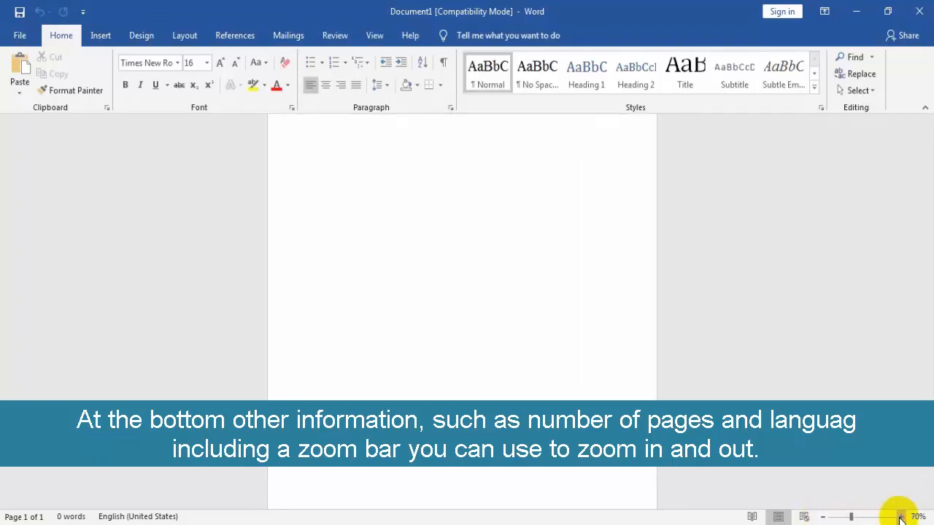
pyautogui.click(900, 517)
pyautogui.click(900, 517)
pyautogui.click(900, 517)
pyautogui.click(900, 517)
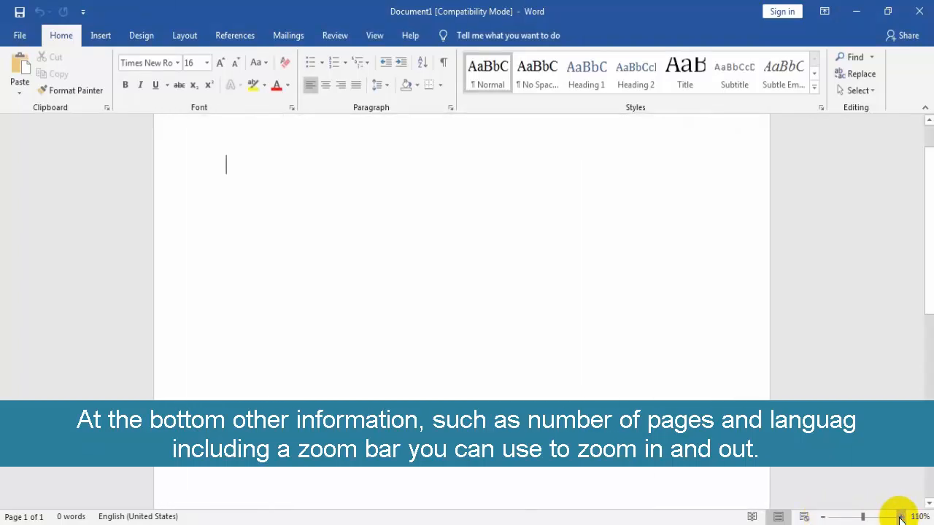
pyautogui.click(918, 517)
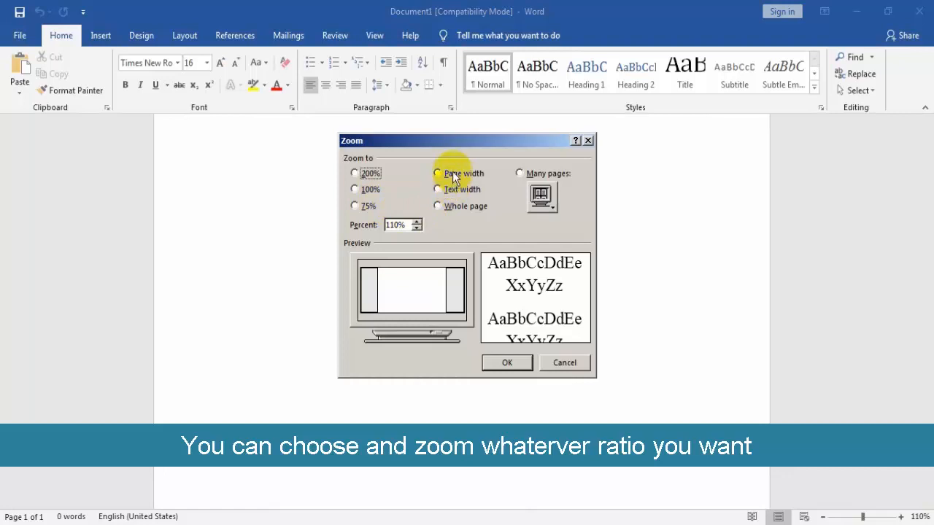
pyautogui.click(508, 363)
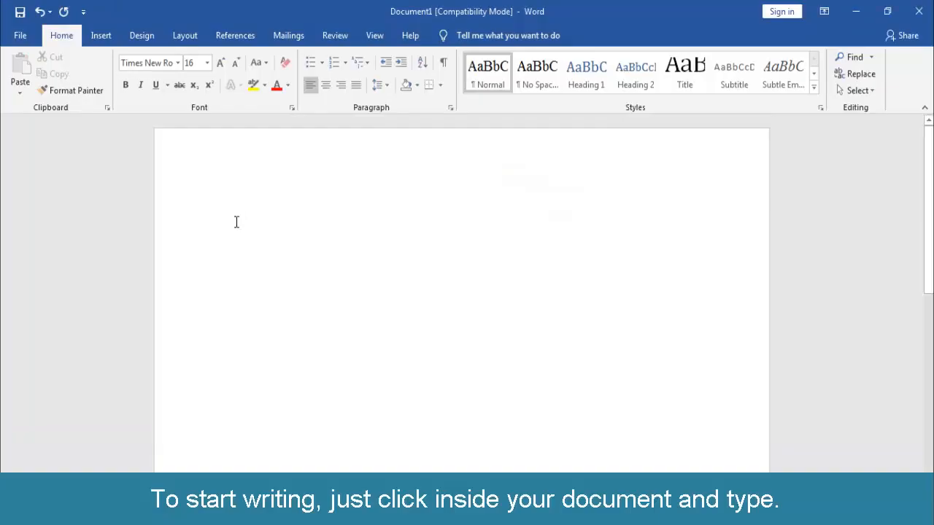
# Write three lines: "Hello my name is Enix Tutorial", "Please Subscribe my channel for more video" and "In my channel also have more tutorials"
pyautogui.write('Hello my')
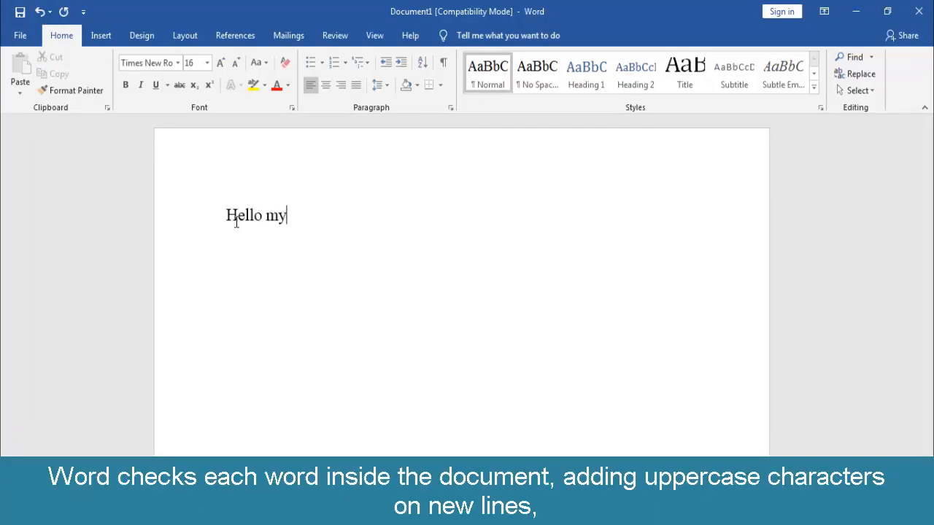
pyautogui.write(' name is Enix Tutorial ')
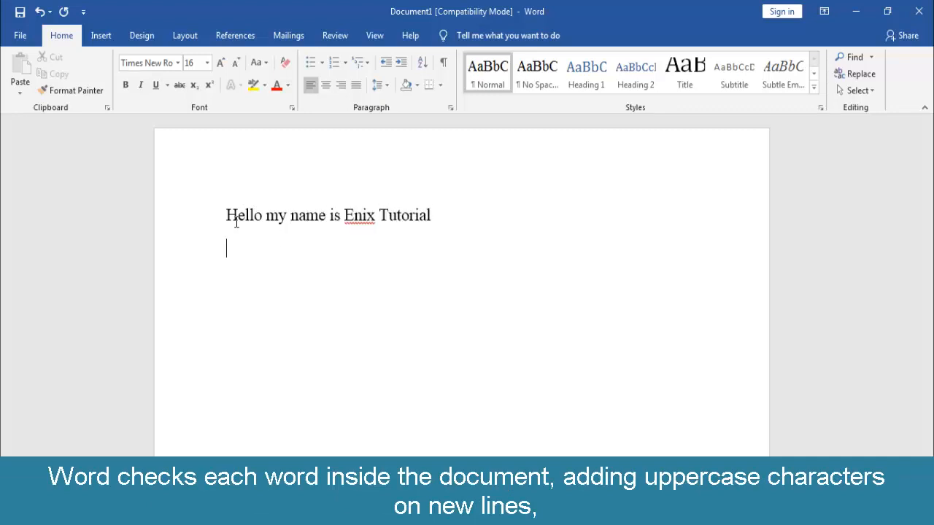
pyautogui.write('Please Subscribe my channel')
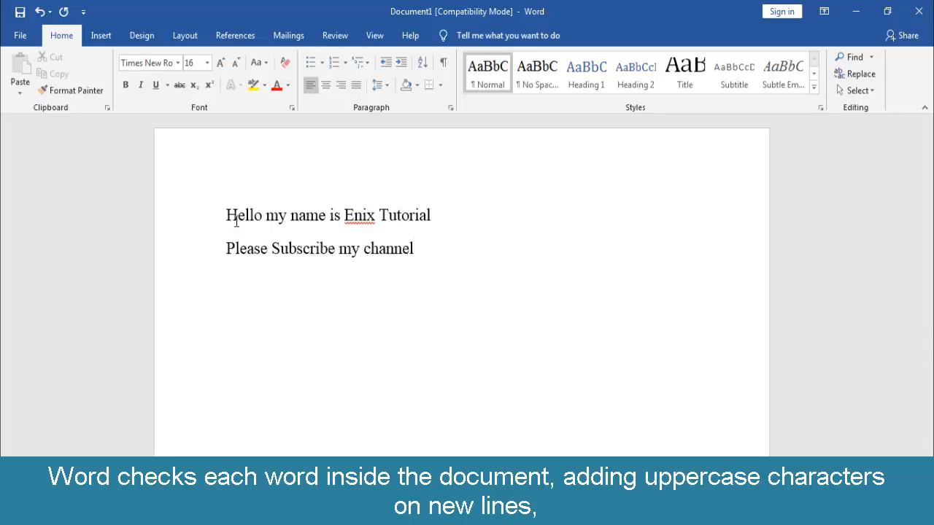
pyautogui.write(' for more vi')
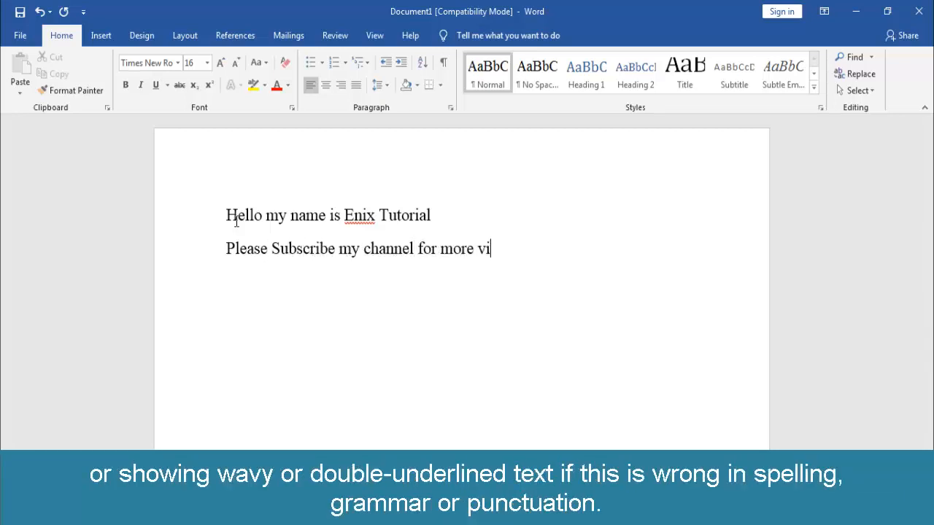
pyautogui.write('deo In my c')
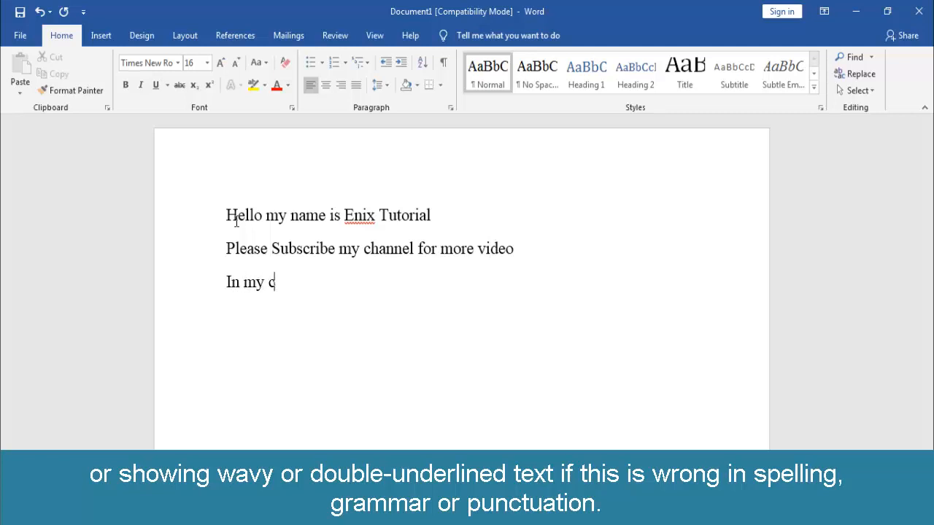
pyautogui.write('hannel also have more tutorials   I ')
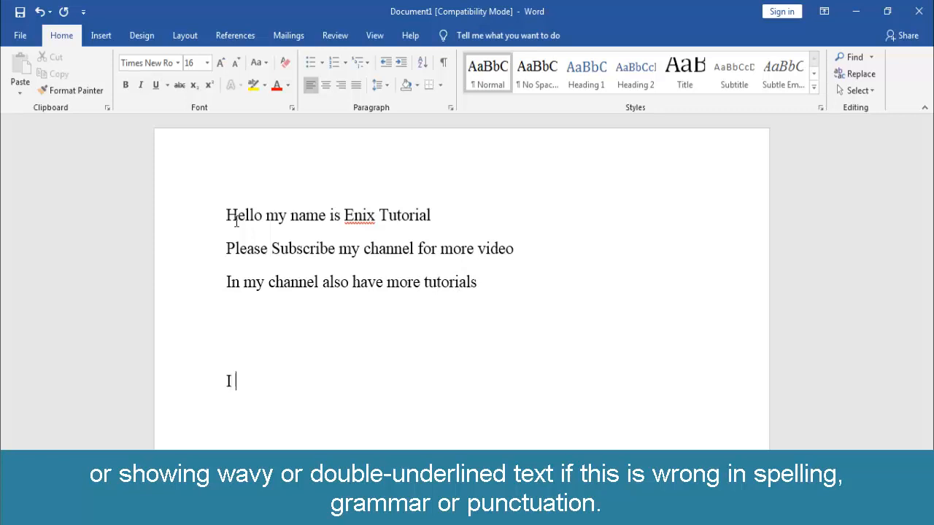
# Complete the line "I dunno" below the blank lines and add "I were you" on the following line
pyautogui.write('dunno')
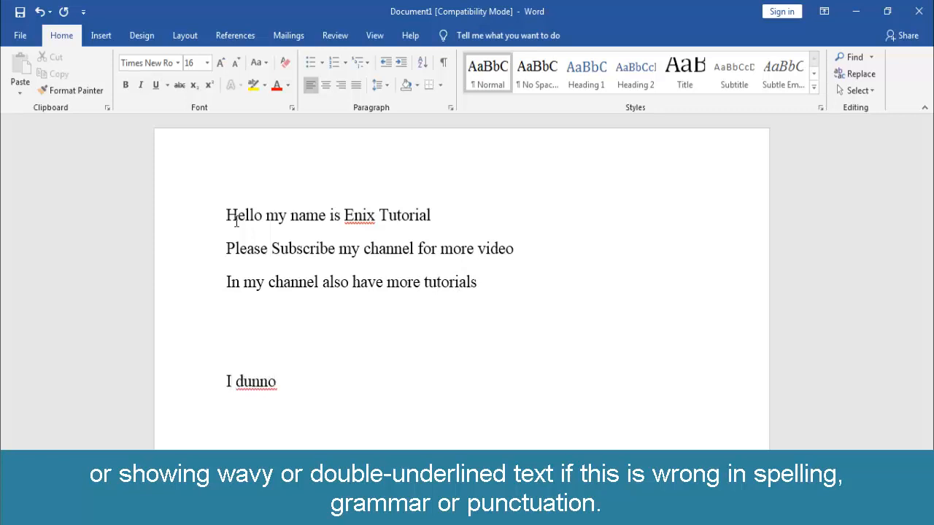
pyautogui.write(' I were you')
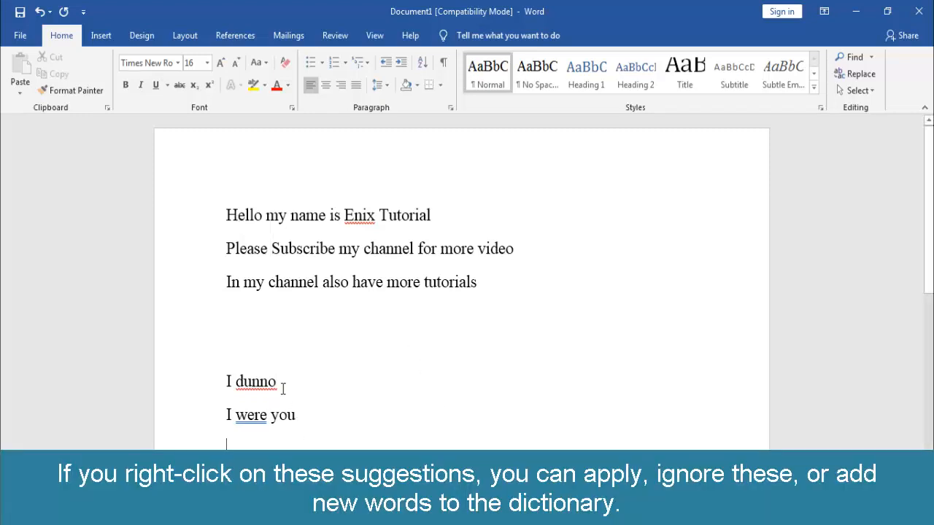
# Replace the flagged word "were" with the suggestion "was" and add "dunno" to the dictionary
pyautogui.rightClick(254, 420)
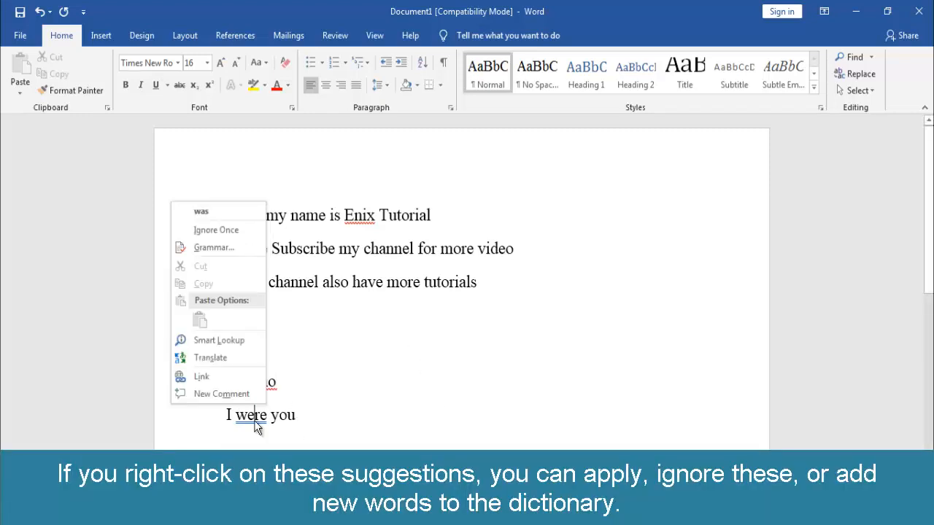
pyautogui.click(225, 211)
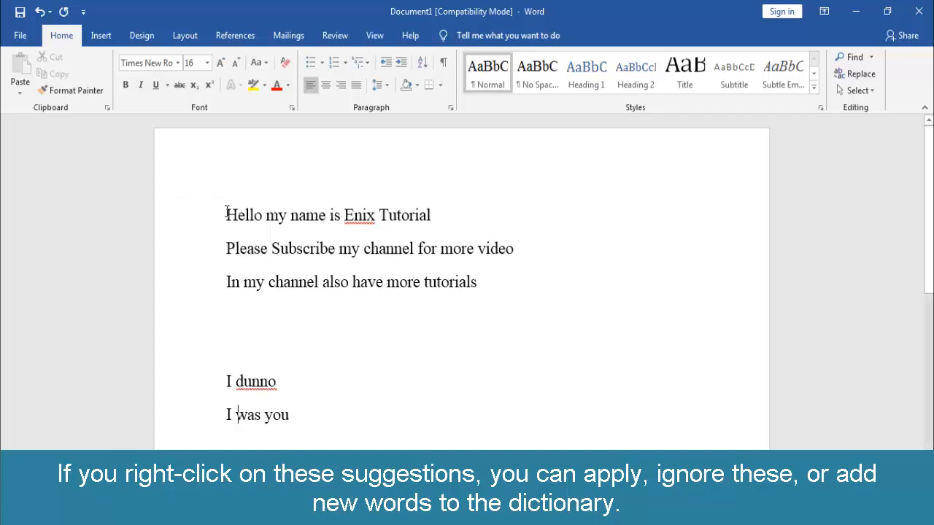
pyautogui.rightClick(256, 382)
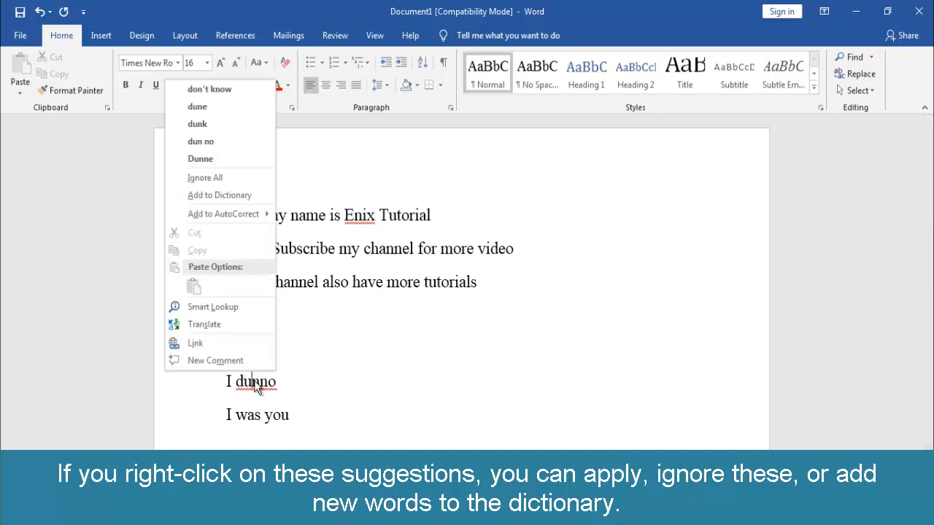
pyautogui.click(234, 195)
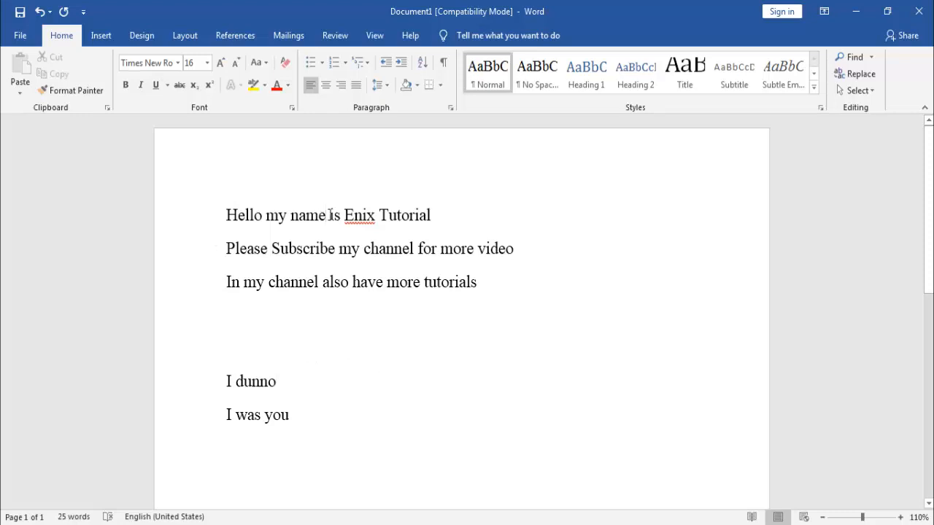
# Select the end and the beginning of the first line in turn, and the second line's text after "Subscribe", and clear the selection
pyautogui.moveTo(330, 214); pyautogui.dragTo(428, 216)
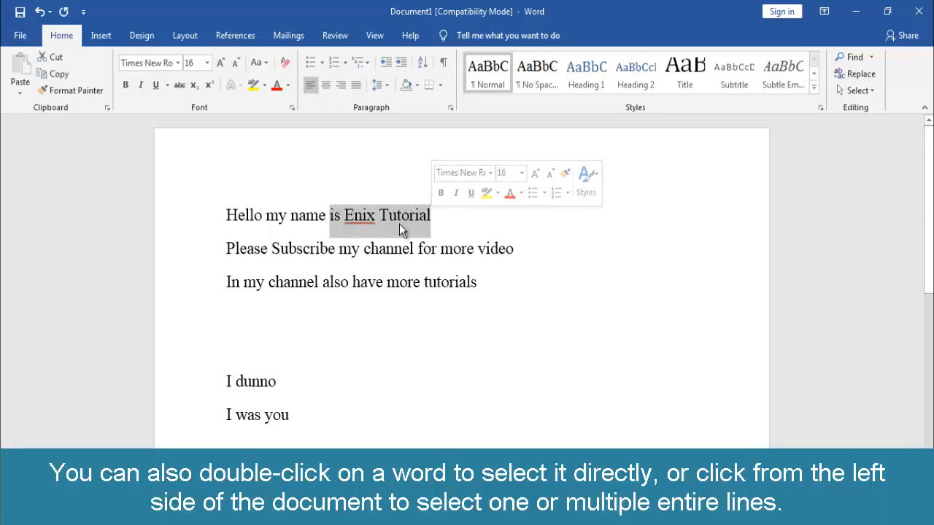
pyautogui.moveTo(330, 216); pyautogui.dragTo(212, 218)
pyautogui.click(334, 249)
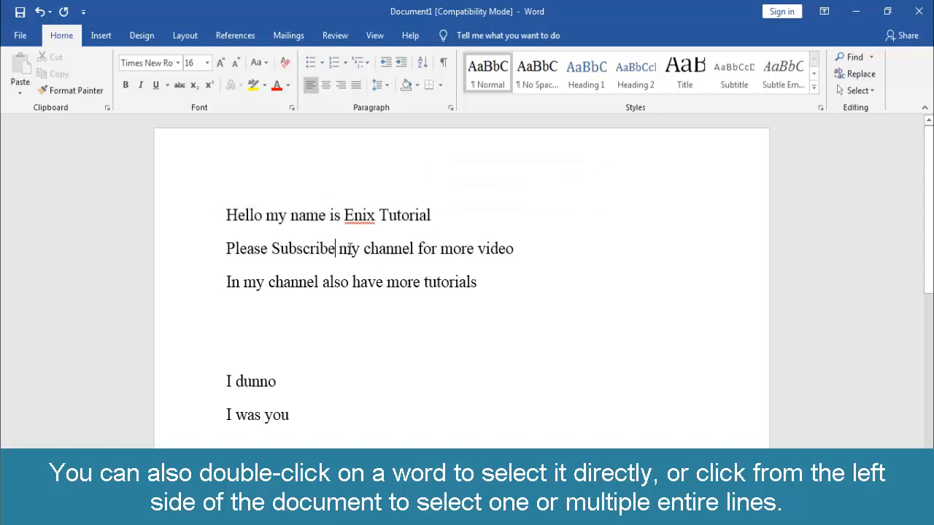
pyautogui.moveTo(349, 249); pyautogui.dragTo(527, 252)
pyautogui.click(319, 286)
# Select the single words "Hello", "my" and "name" in the first line, and "Subscribe" and "channel" in the second, one after another
pyautogui.doubleClick(232, 215)
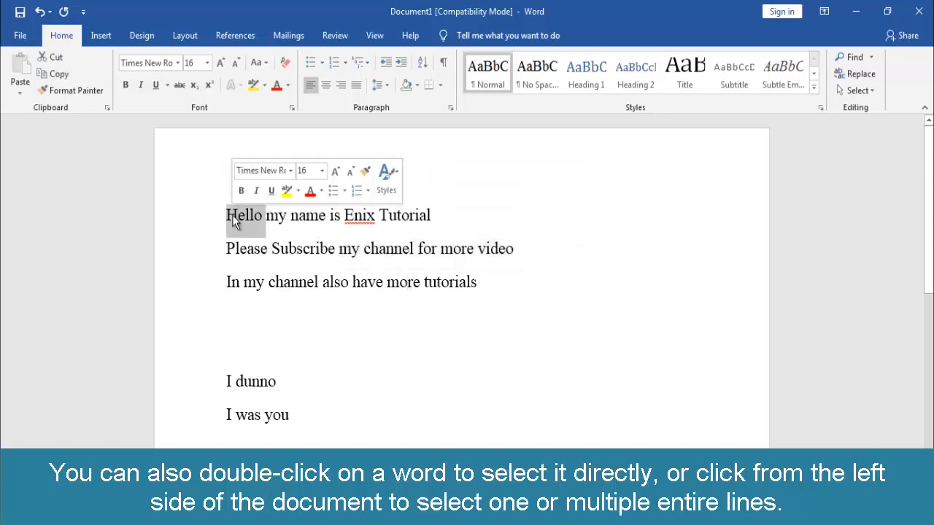
pyautogui.doubleClick(280, 216)
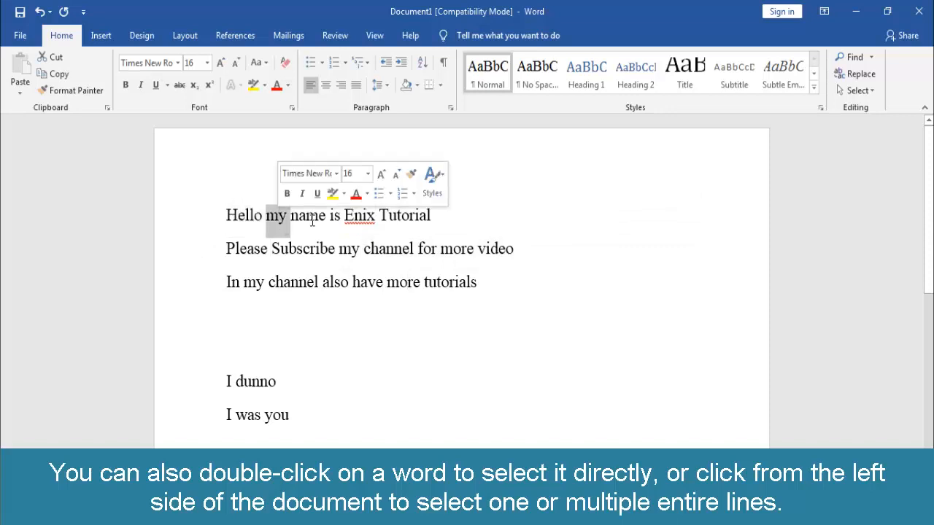
pyautogui.doubleClick(310, 217)
pyautogui.doubleClick(308, 251)
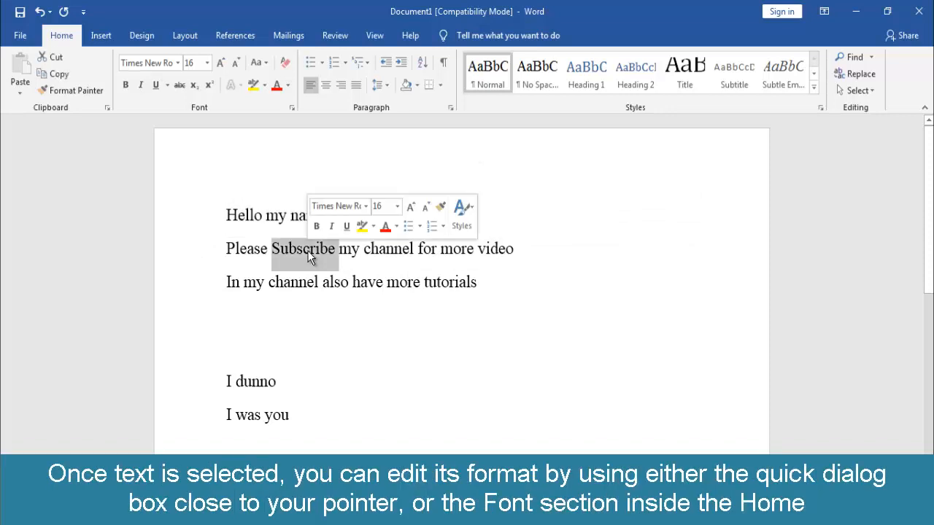
pyautogui.doubleClick(395, 253)
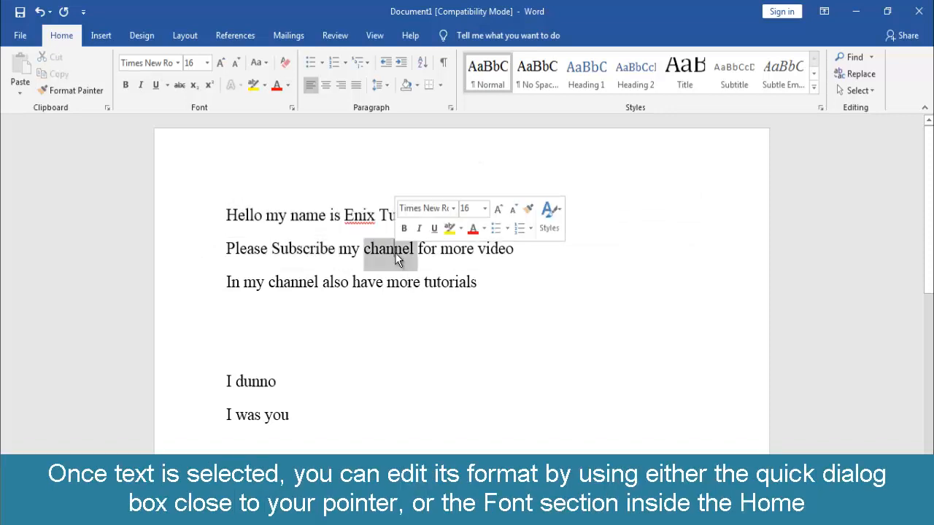
# Select the word "channel" in the third line, select each of the first three whole lines in turn, and clear the selection
pyautogui.doubleClick(302, 283)
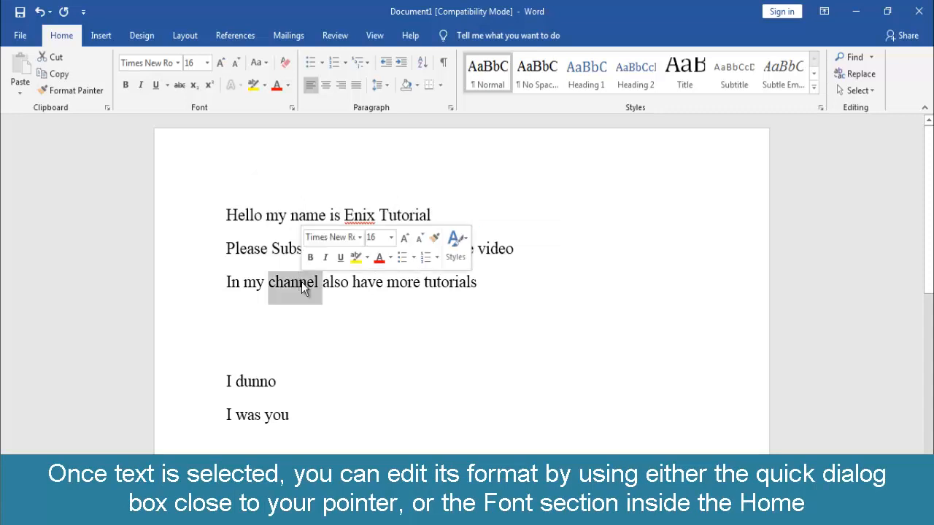
pyautogui.doubleClick(222, 216)
pyautogui.click(202, 223)
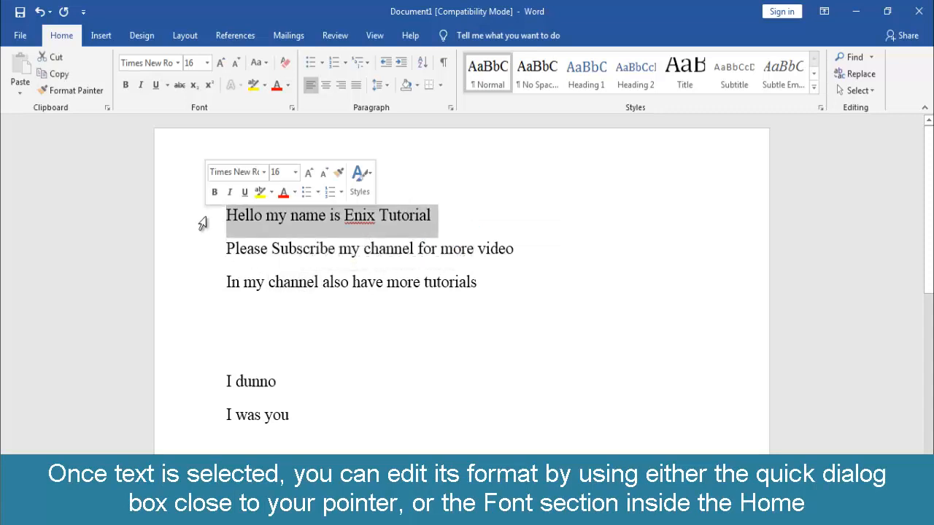
pyautogui.click(204, 256)
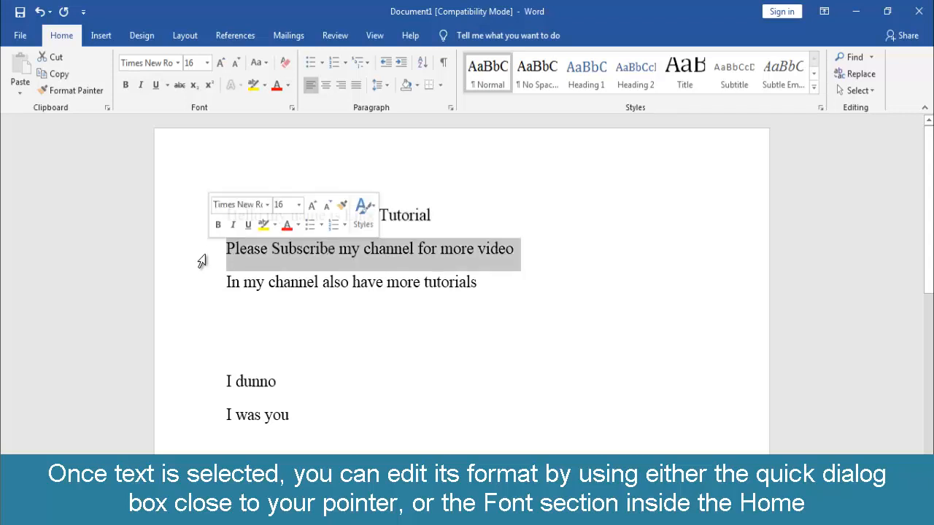
pyautogui.click(207, 291)
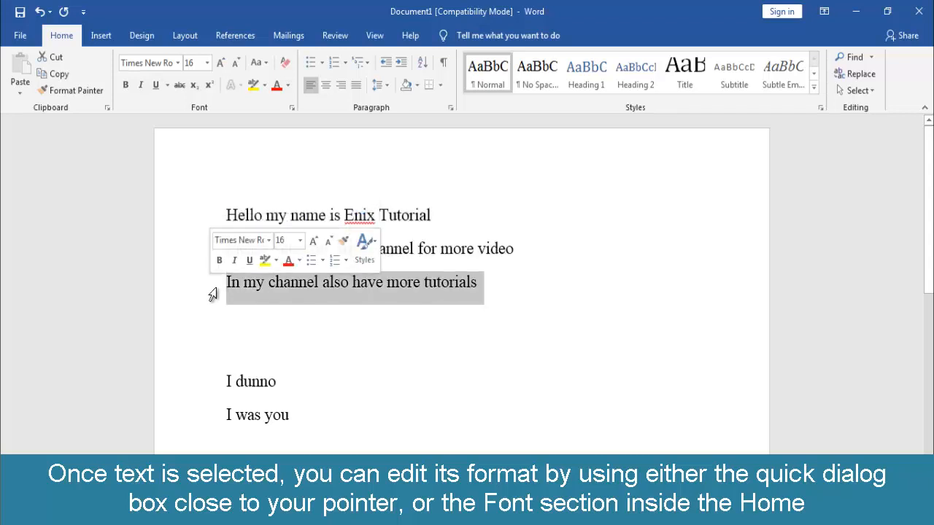
pyautogui.click(289, 295)
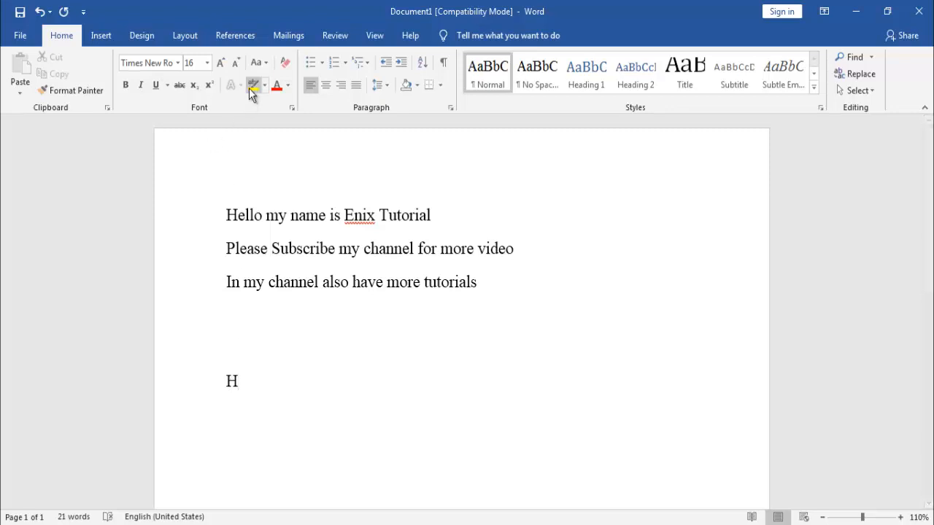
# Complete the formula H₂SO₄ after the "H", entering the 2 and the 4 as subscripts and the other letters as normal text
pyautogui.click(201, 86)
pyautogui.write('2')
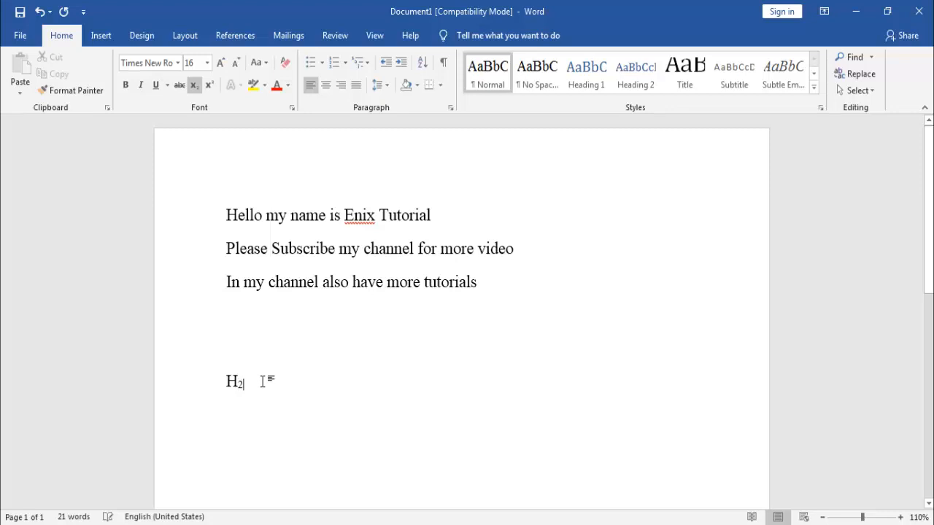
pyautogui.click(193, 85)
pyautogui.write('S')
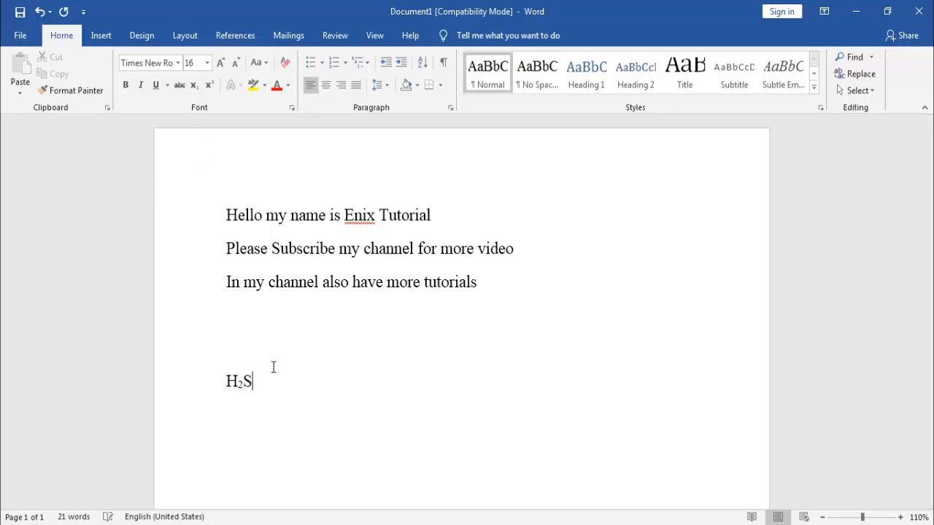
pyautogui.write('O')
pyautogui.click(191, 85)
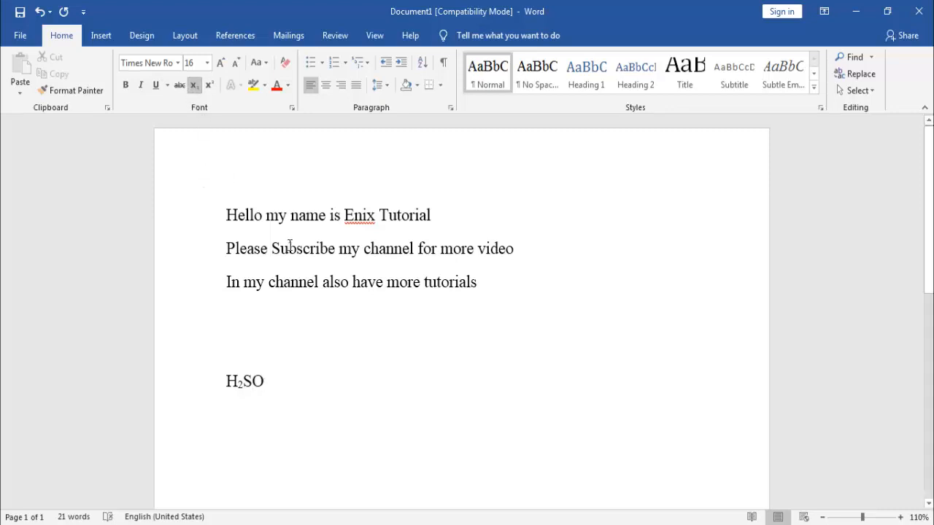
pyautogui.write('4')
pyautogui.click(194, 87)
# Write the expression X³+3X² farther along the formula's line, entering the exponents 3 and 2 as superscripts
pyautogui.write('X')
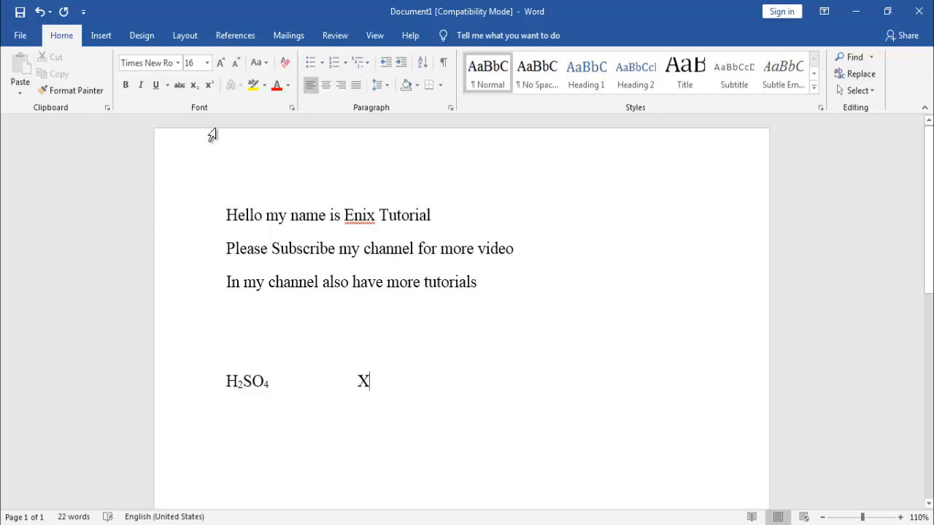
pyautogui.click(210, 87)
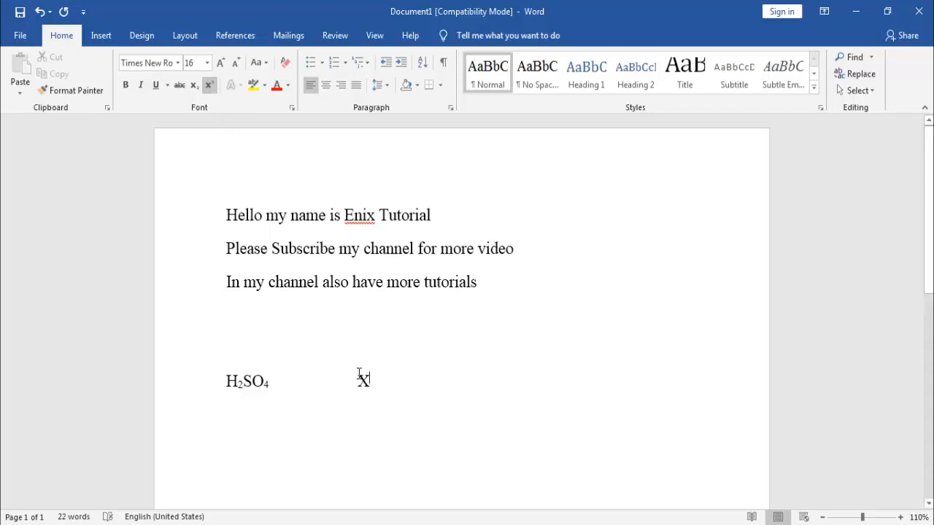
pyautogui.write('3')
pyautogui.click(209, 85)
pyautogui.write('+3')
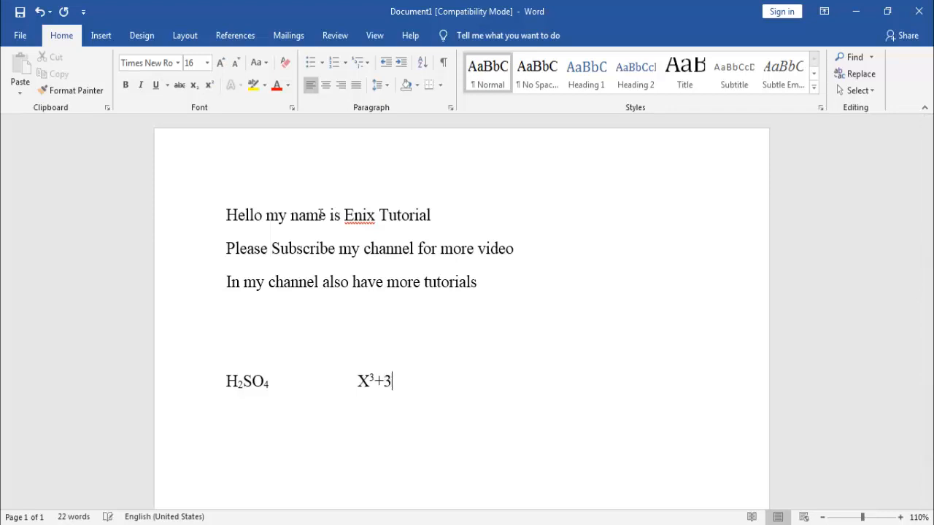
pyautogui.write('X')
pyautogui.click(211, 87)
pyautogui.write('2')
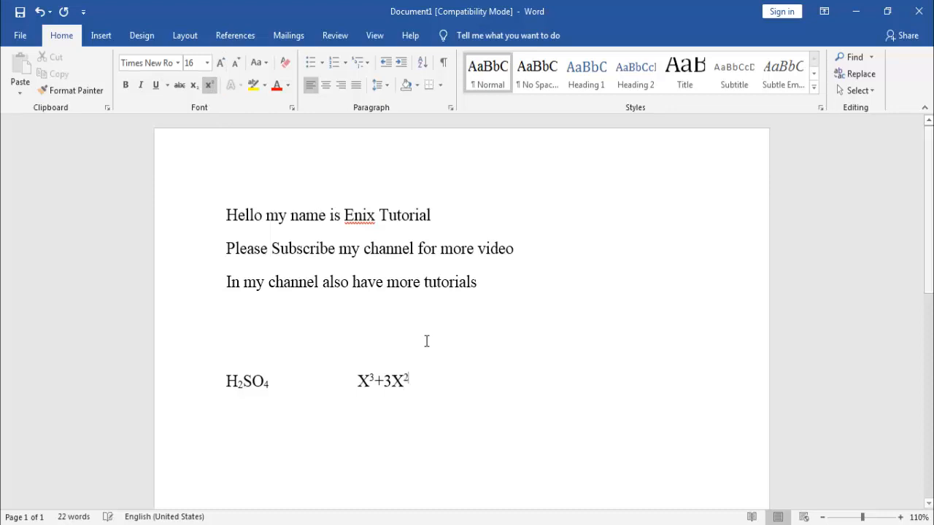
pyautogui.click(211, 85)
# Select the expression X³+3X² and the formula H₂SO₄ in turn, and start a new line after the expression
pyautogui.moveTo(424, 375); pyautogui.dragTo(356, 381)
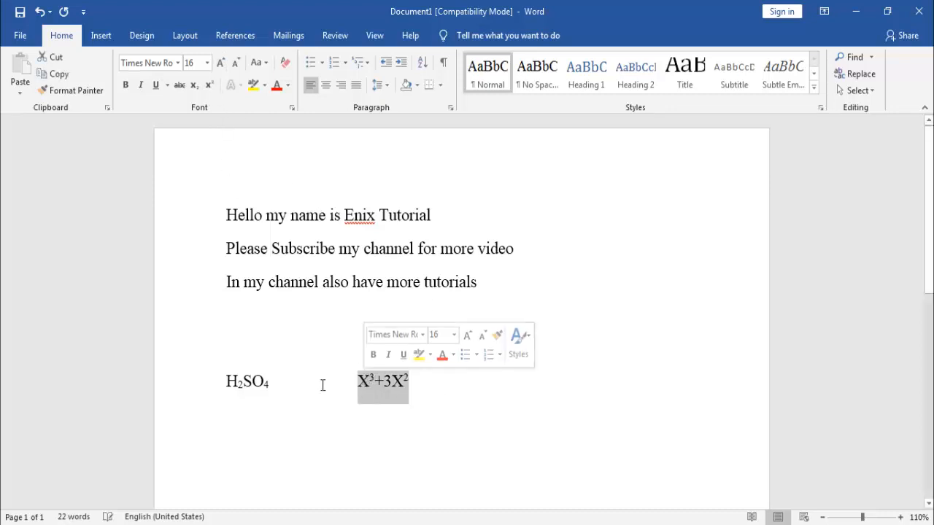
pyautogui.moveTo(278, 380); pyautogui.dragTo(209, 384)
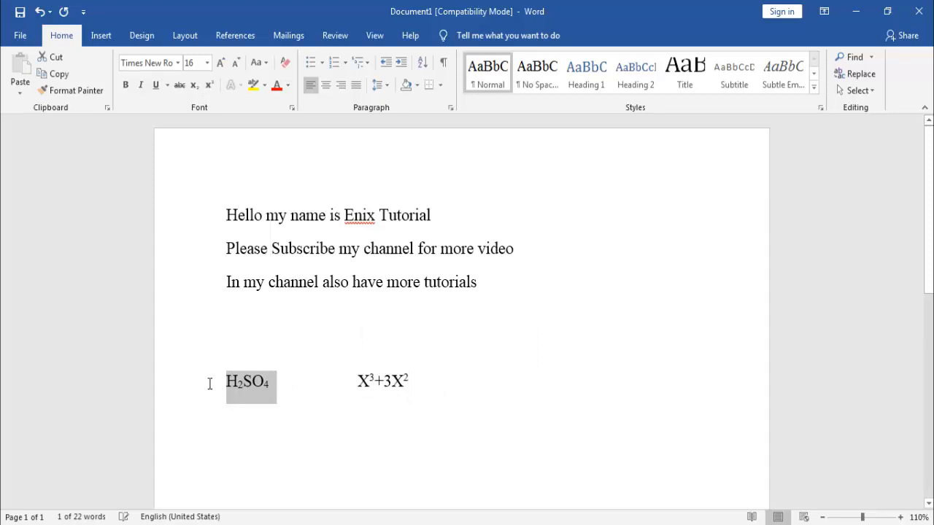
pyautogui.click(453, 396)
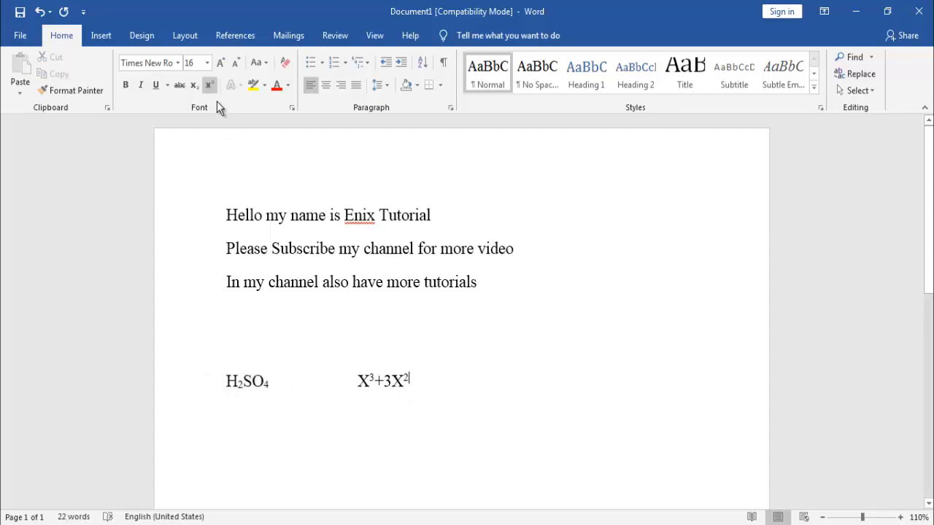
pyautogui.press('Return')
# Preview the available fonts on "Hello my name" in the first line without applying one, and clear the selection
pyautogui.moveTo(228, 215); pyautogui.dragTo(329, 216)
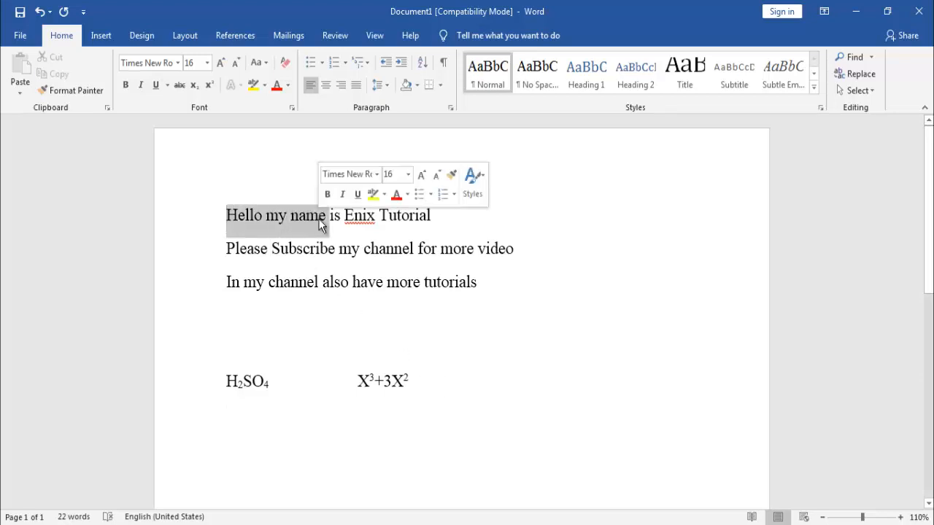
pyautogui.click(177, 64)
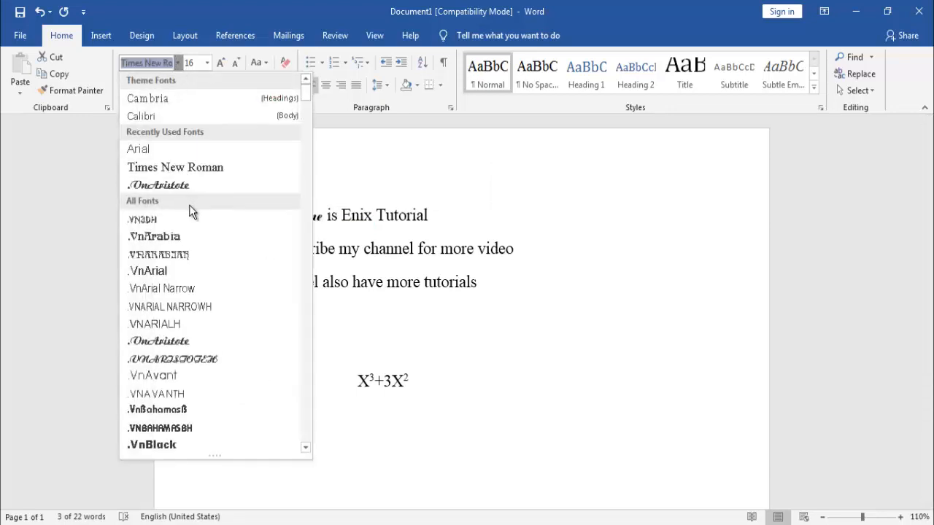
pyautogui.click(176, 63)
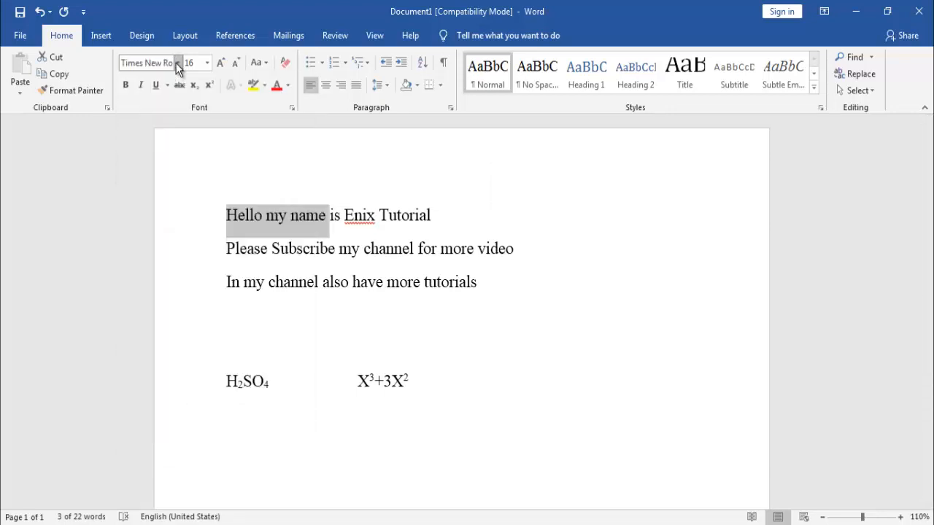
pyautogui.click(366, 215)
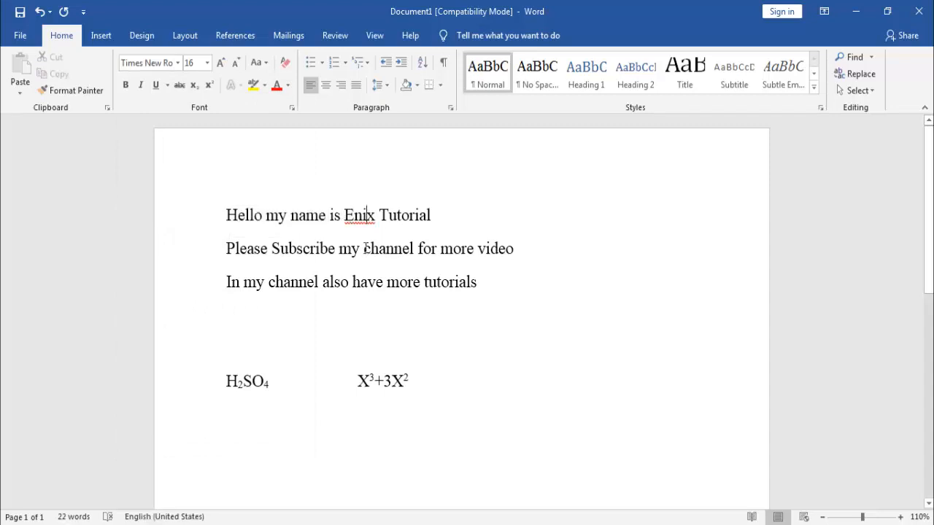
# Preview fonts farther through the font list on "channel for more video" in the second line
pyautogui.moveTo(365, 248); pyautogui.dragTo(517, 249)
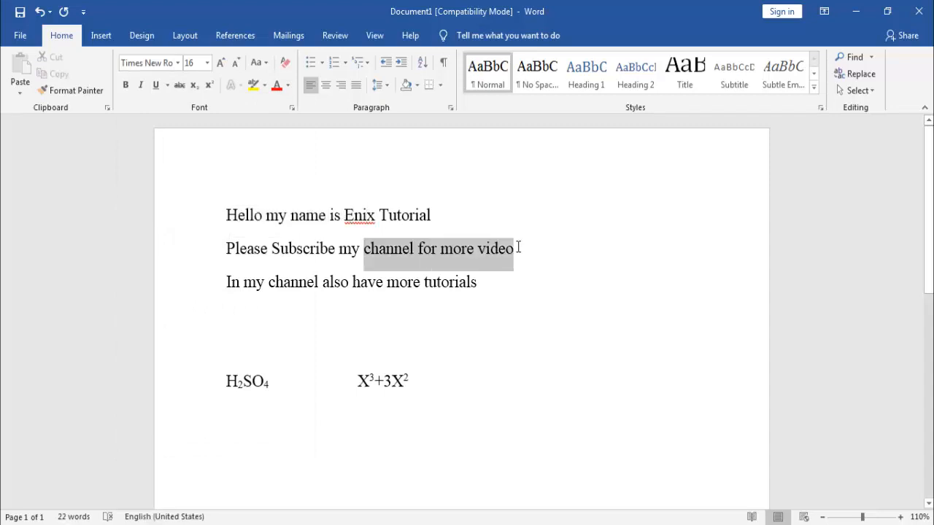
pyautogui.click(177, 64)
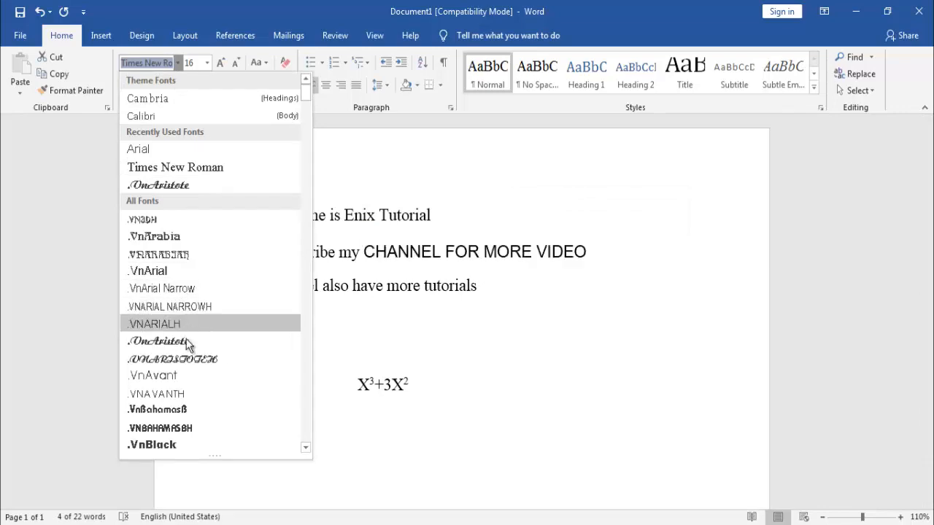
pyautogui.scroll(-5, 187, 373)
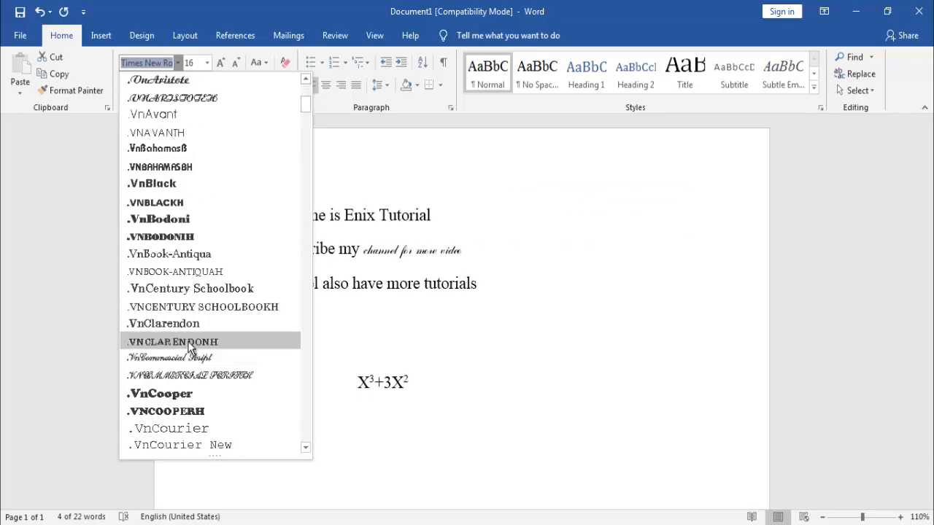
pyautogui.scroll(-12, 189, 348)
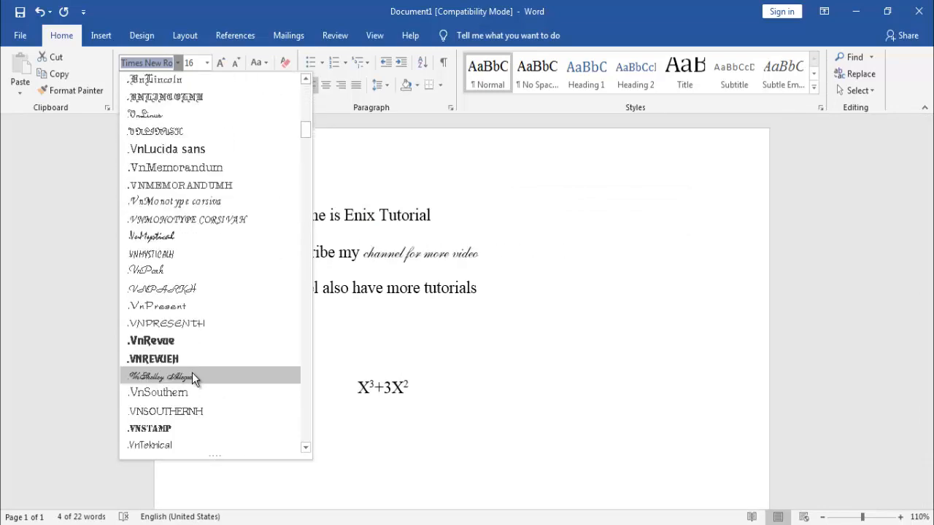
pyautogui.scroll(-2, 192, 377)
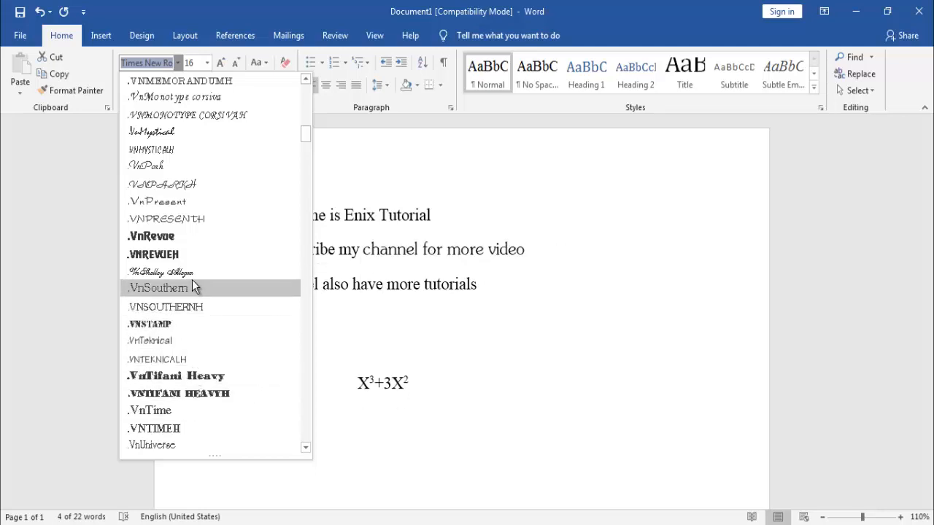
# Preview larger font sizes such as 26 on "channel for more video" without applying one
pyautogui.click(206, 62)
pyautogui.click(206, 61)
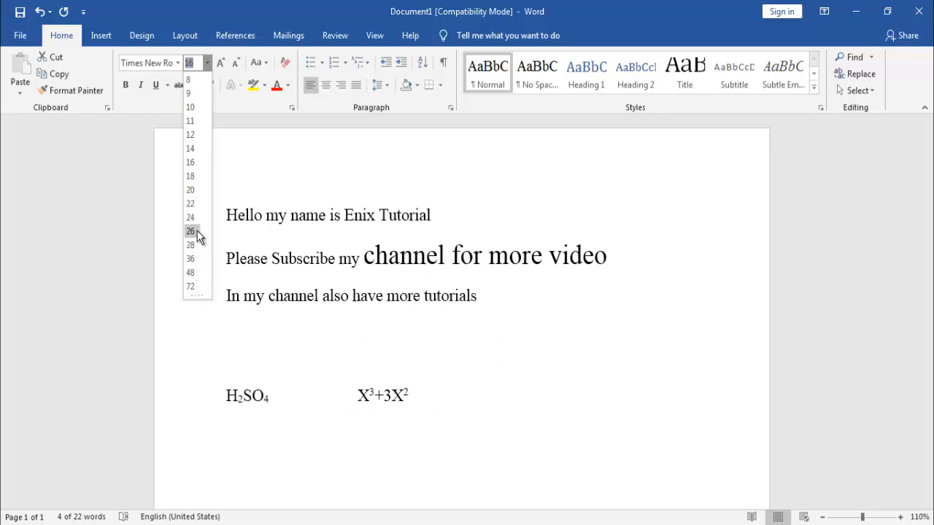
pyautogui.click(208, 65)
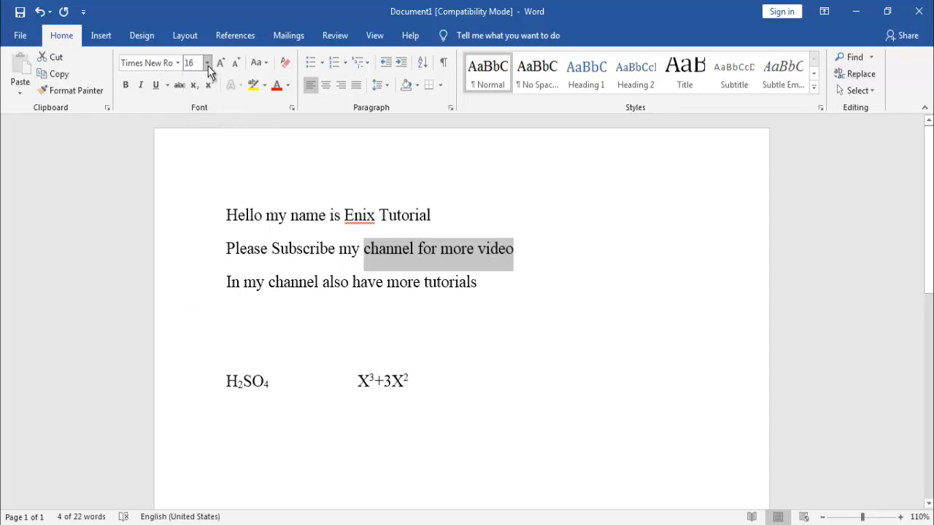
# Enlarge "channel for more video" increment by increment to font size 36
pyautogui.click(220, 64)
pyautogui.click(221, 64)
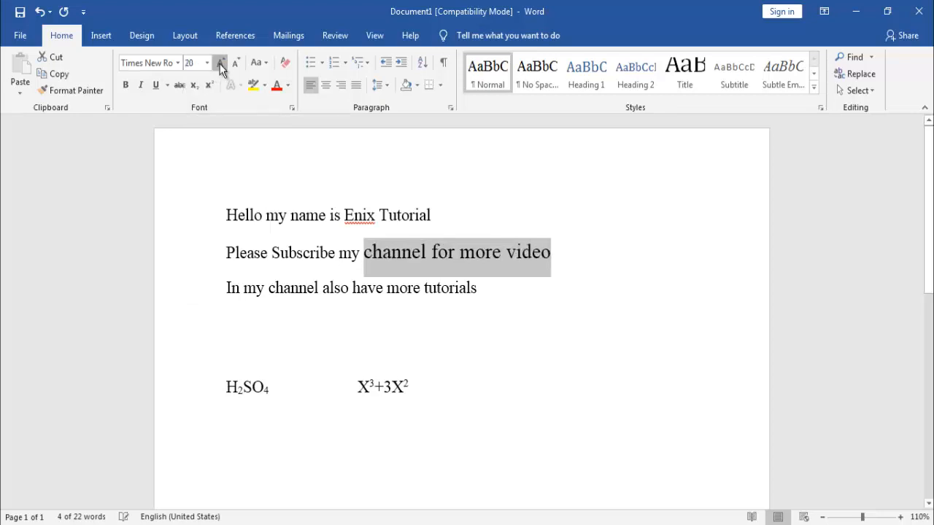
pyautogui.click(221, 64)
pyautogui.click(220, 65)
pyautogui.click(221, 64)
pyautogui.click(220, 65)
pyautogui.click(220, 64)
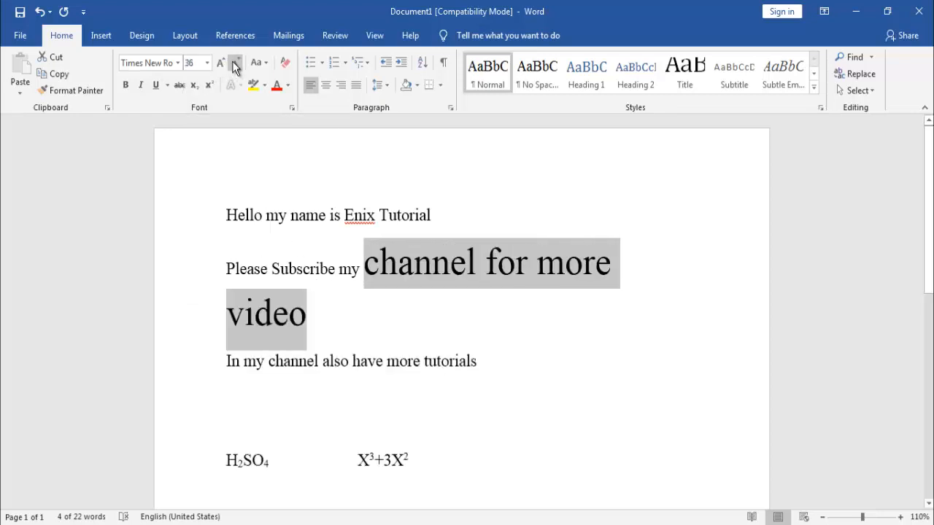
# Shrink "channel for more video" increment by increment to font size 16
pyautogui.click(234, 65)
pyautogui.click(233, 64)
pyautogui.click(233, 64)
pyautogui.click(234, 65)
pyautogui.click(233, 64)
pyautogui.click(234, 64)
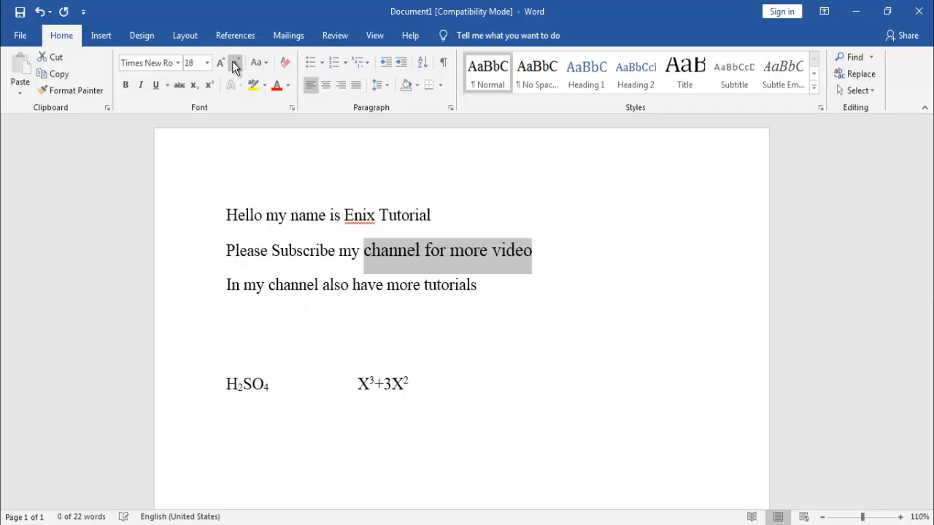
pyautogui.click(234, 64)
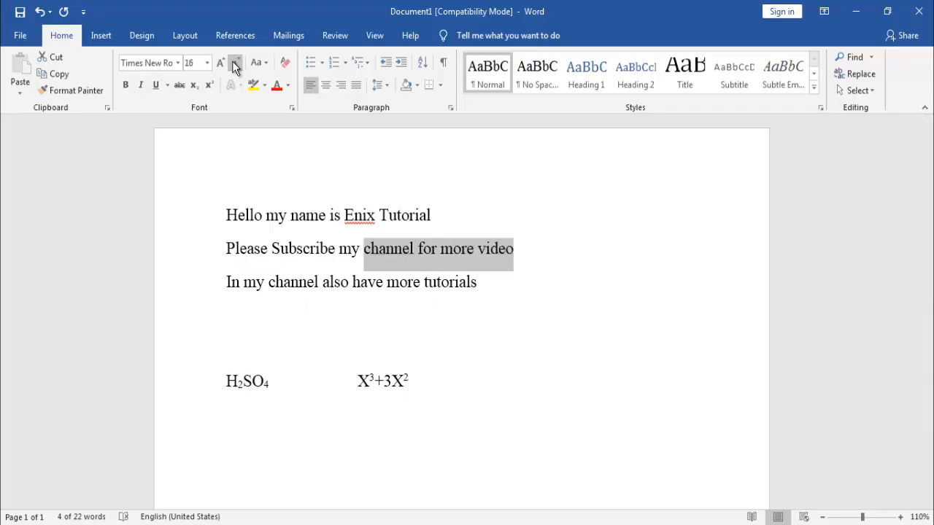
# Switch bold on and off for "channel for more video", and make the phrase italic, bold and underlined
pyautogui.click(126, 86)
pyautogui.click(126, 86)
pyautogui.click(140, 86)
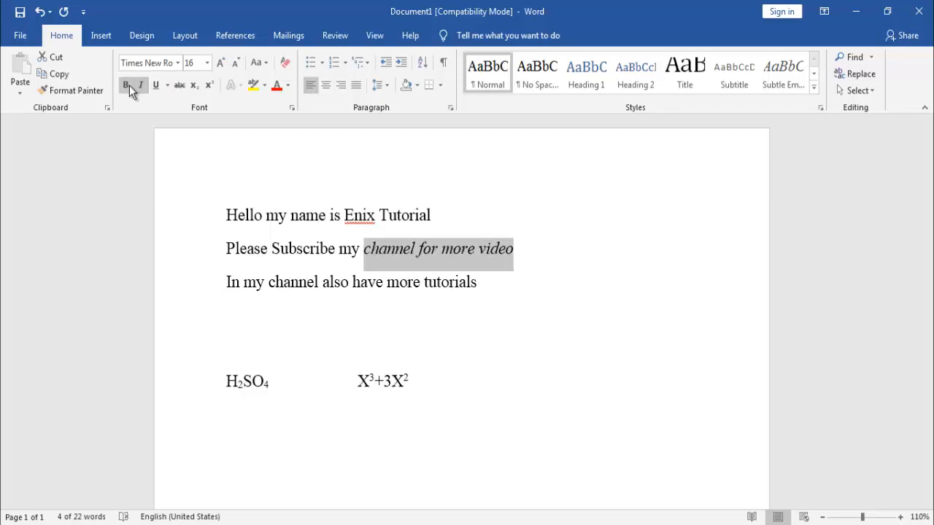
pyautogui.click(129, 85)
pyautogui.click(154, 85)
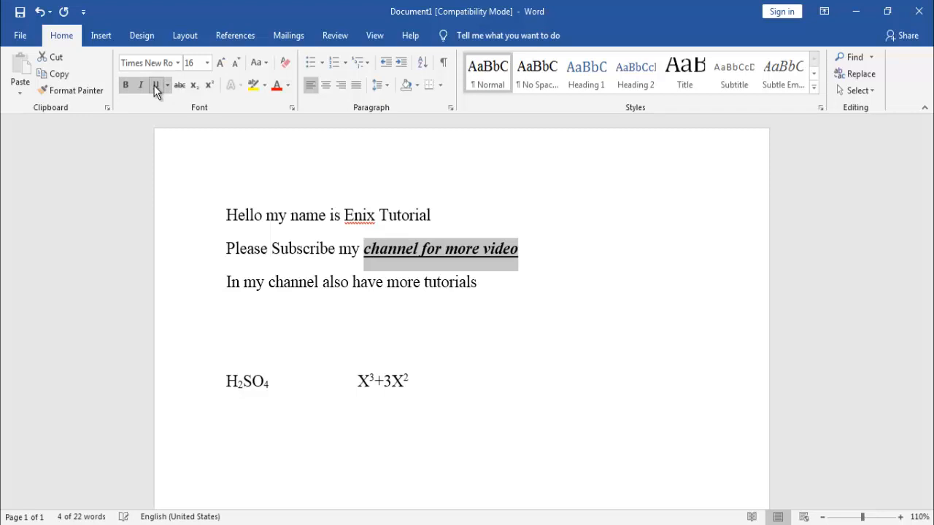
# Remove the underline, italic and bold formatting from "channel for more video"
pyautogui.click(153, 85)
pyautogui.click(142, 86)
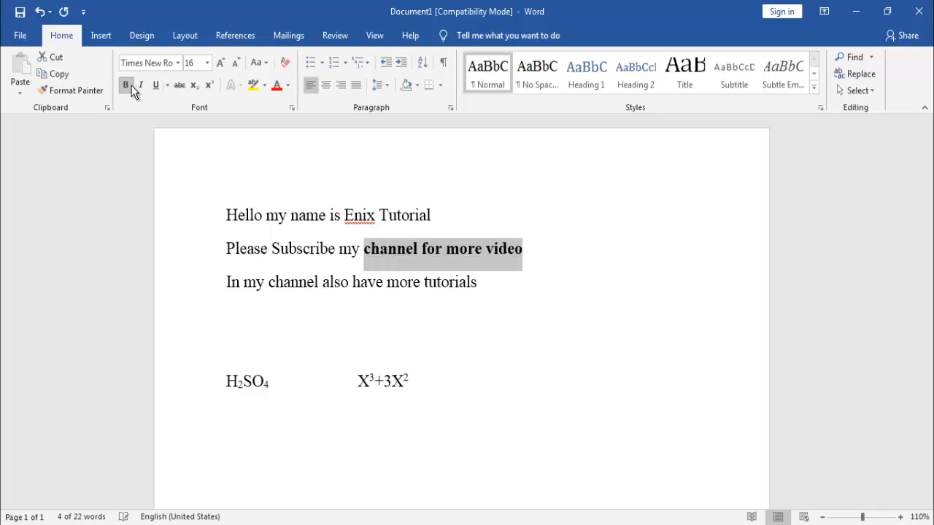
pyautogui.click(125, 87)
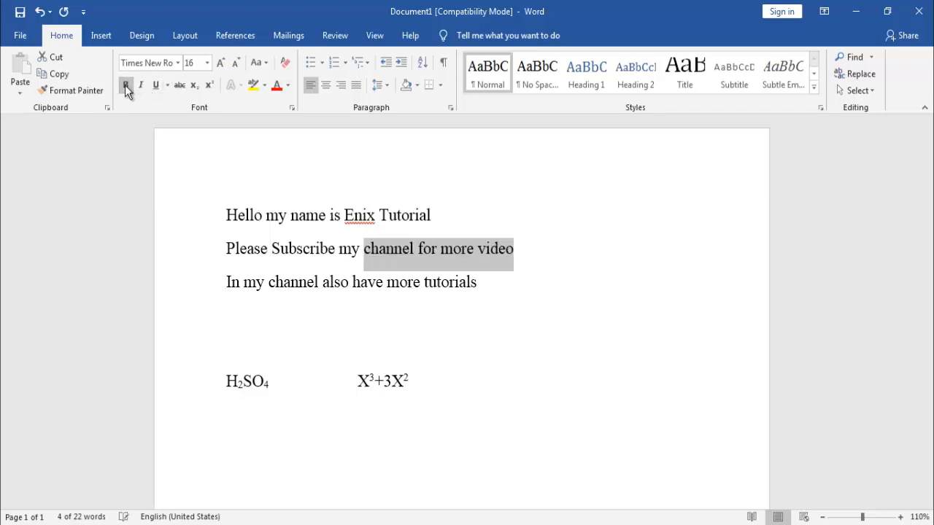
# Apply and remove strikethrough on "channel for more video", and format the phrase as subscript
pyautogui.click(180, 86)
pyautogui.click(180, 87)
pyautogui.click(194, 86)
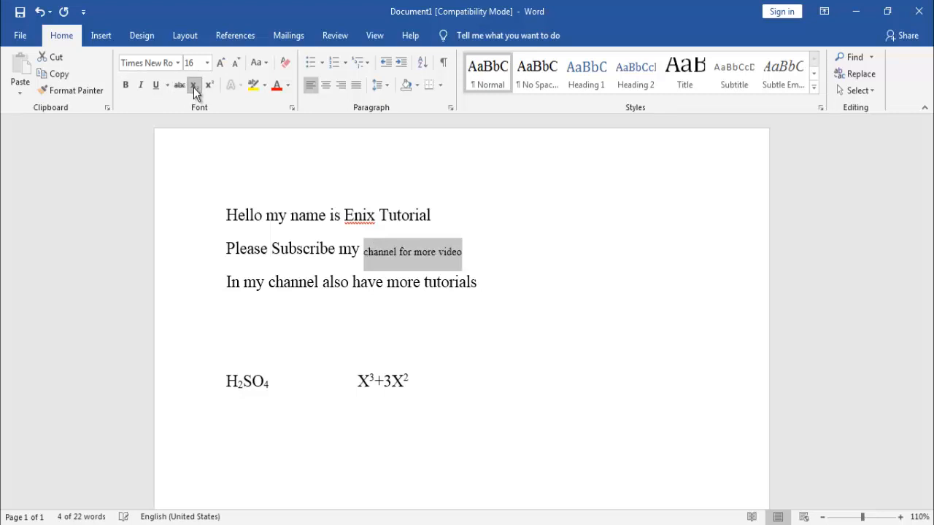
# Remove the subscript from "channel for more video", and switch superscript on and off for the phrase
pyautogui.click(193, 87)
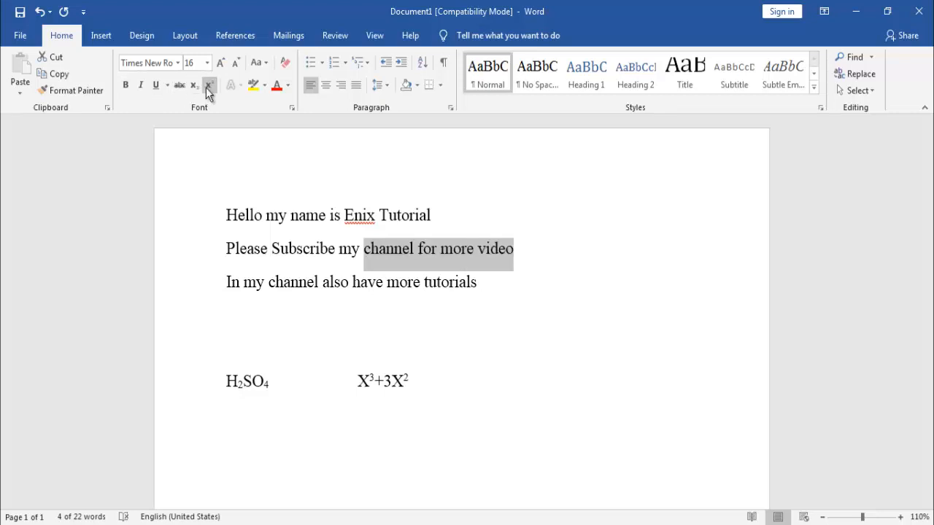
pyautogui.click(208, 86)
pyautogui.click(209, 87)
# Look through the text highlight colors and font colors available for "channel for more video"
pyautogui.click(264, 85)
pyautogui.click(258, 106)
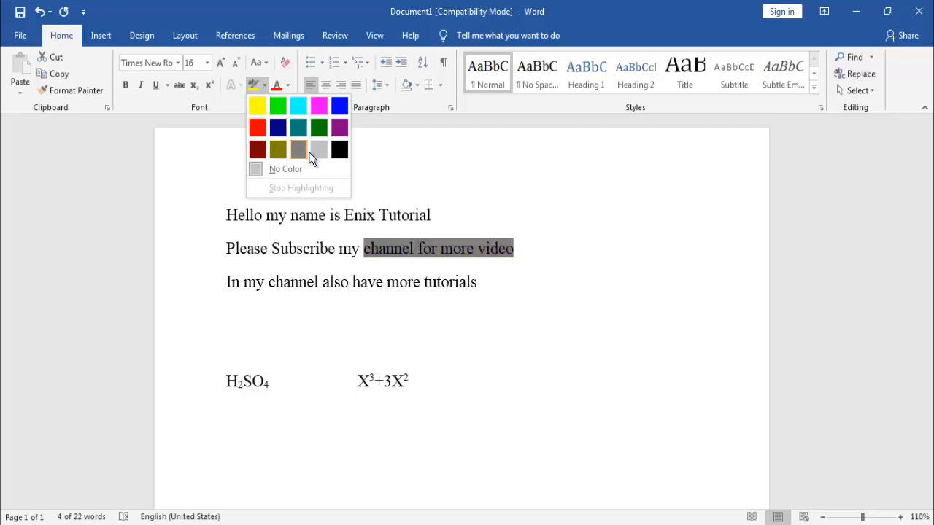
pyautogui.click(289, 85)
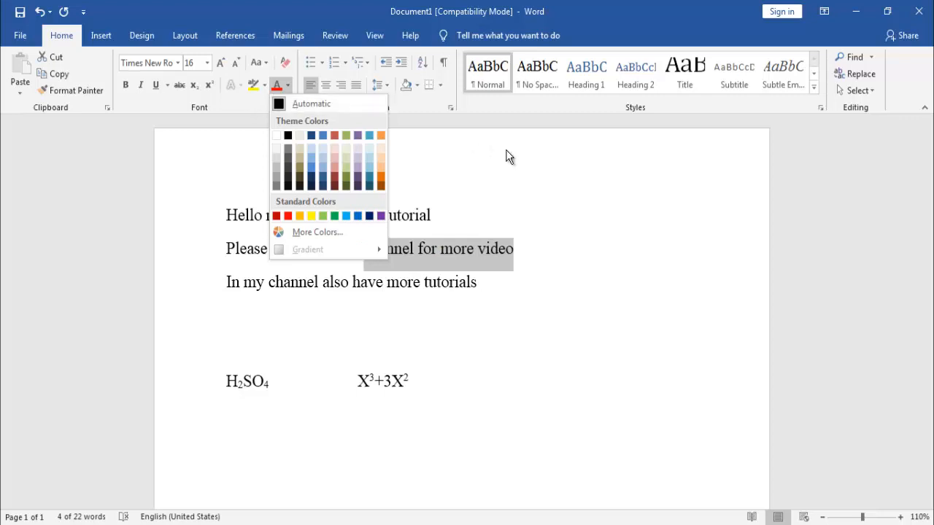
pyautogui.click(595, 172)
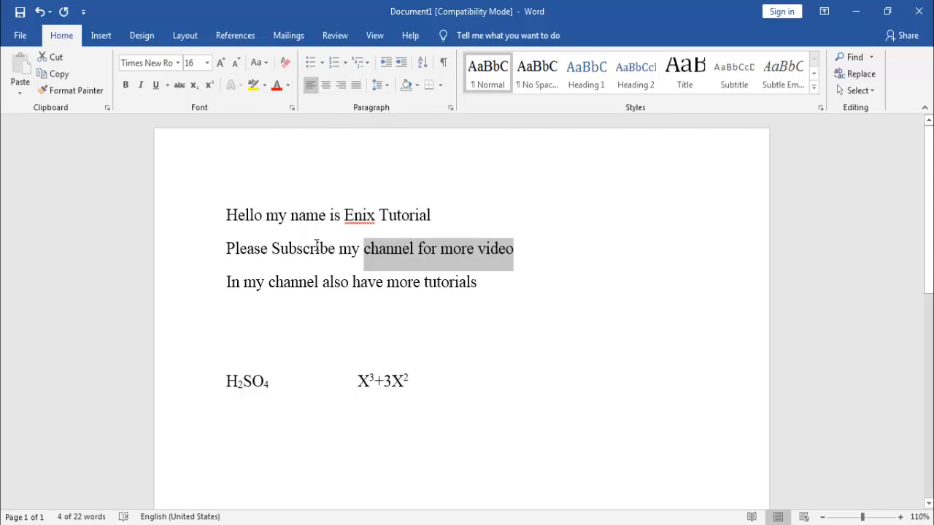
# Deselect the phrase and switch to the document "Hello my name is Enix Tutorial.docx"
pyautogui.click(271, 267)
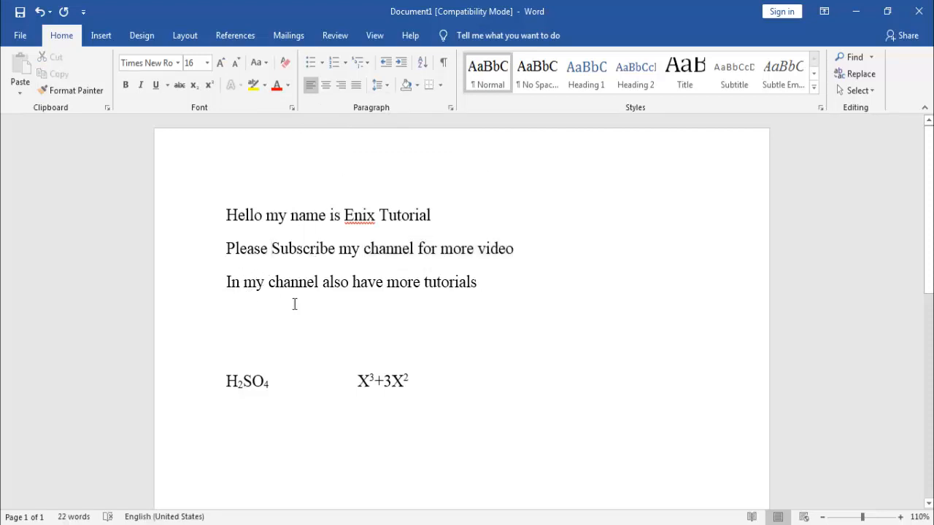
pyautogui.click(567, 524)
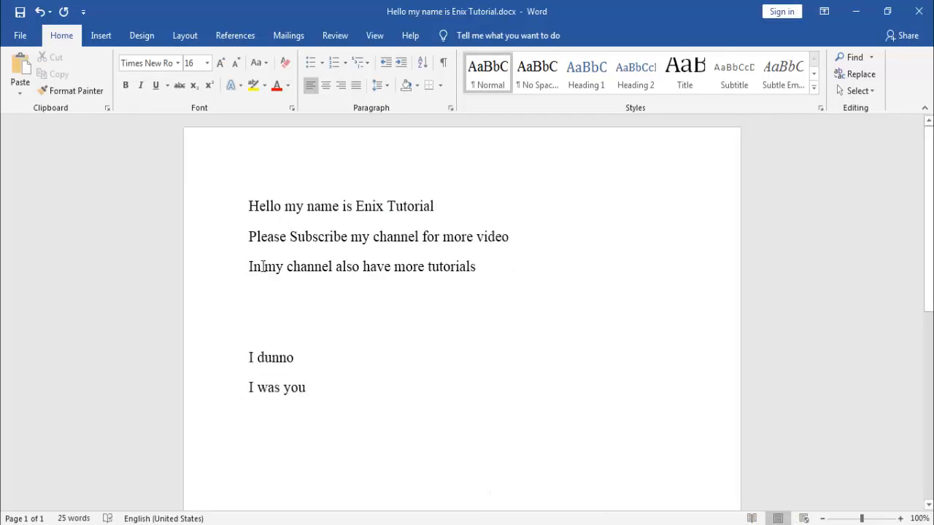
pyautogui.moveTo(260, 267); pyautogui.dragTo(392, 272)
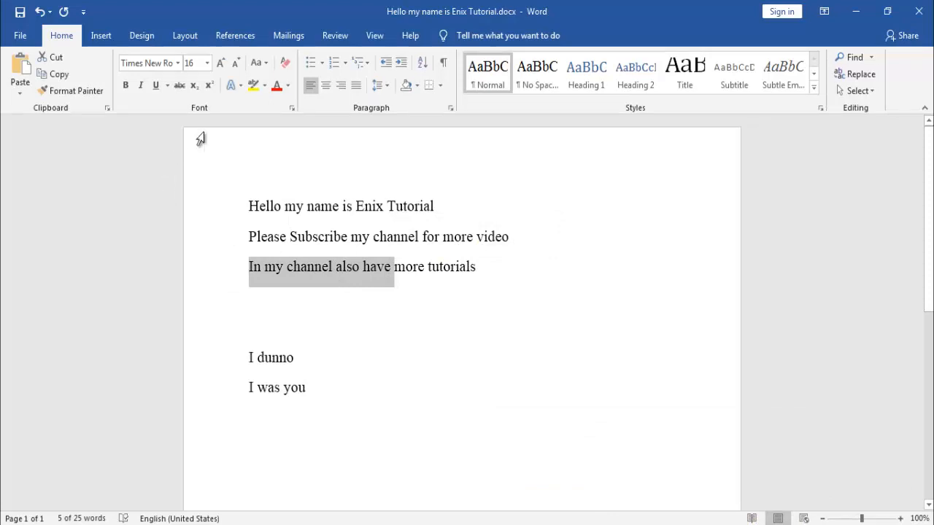
pyautogui.click(234, 89)
pyautogui.click(202, 198)
pyautogui.click(314, 236)
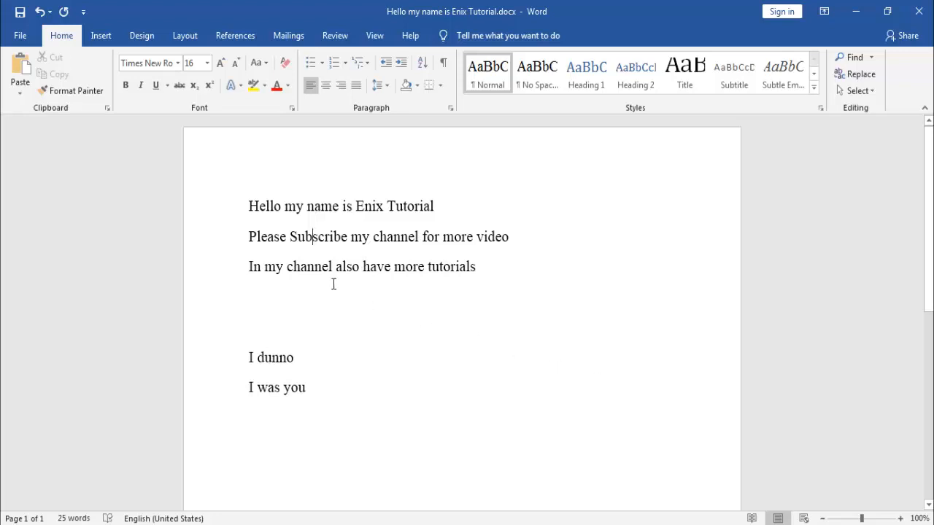
# Set the font size of "channel also have more tutorials" in the third line to 36
pyautogui.moveTo(335, 268); pyautogui.dragTo(425, 271)
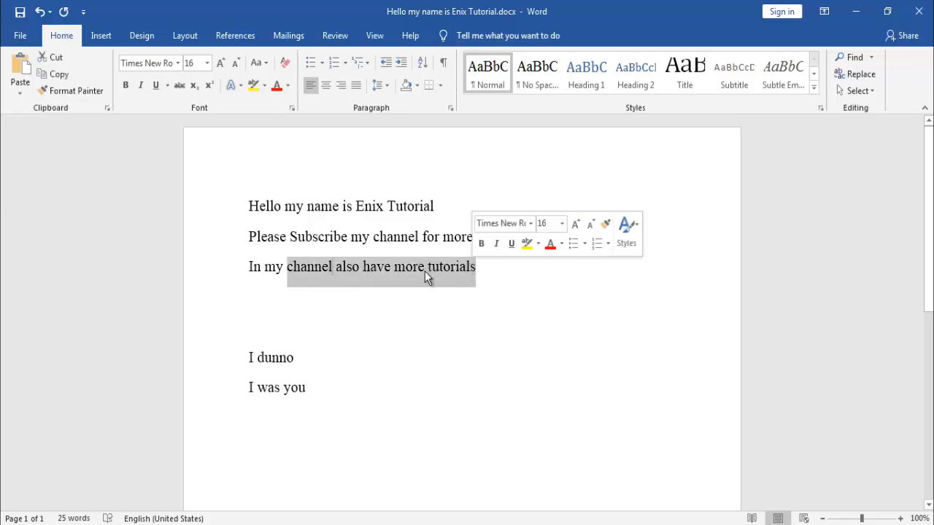
pyautogui.click(207, 63)
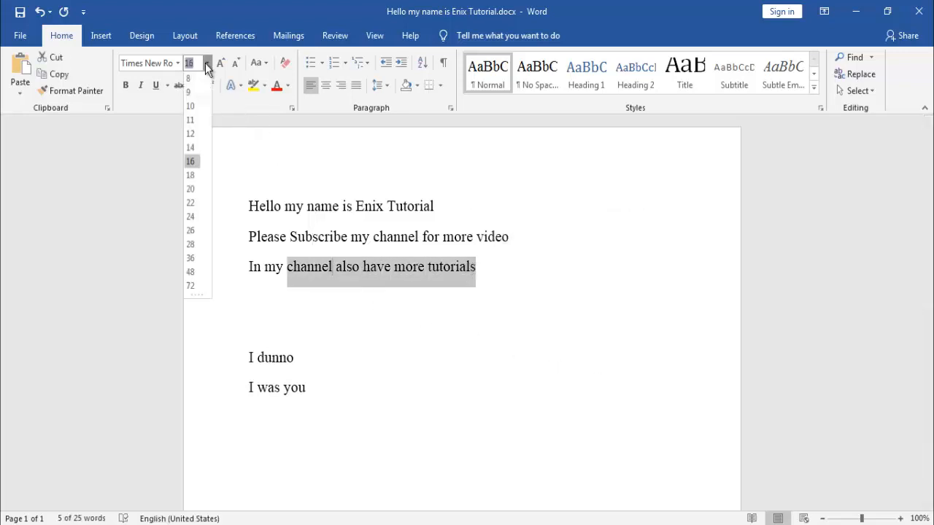
pyautogui.click(191, 260)
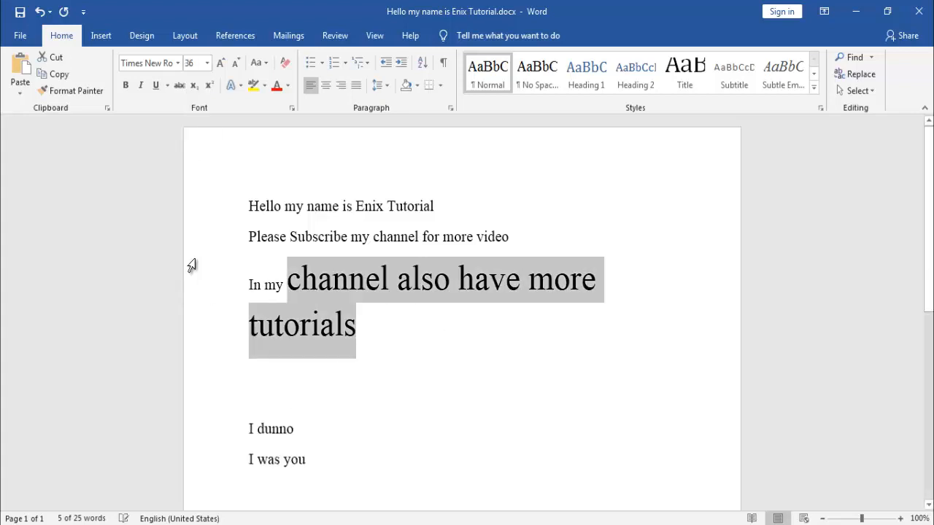
# Look through the outline, shadow and reflection text effects for "channel also have more tutorials" without applying any
pyautogui.click(240, 85)
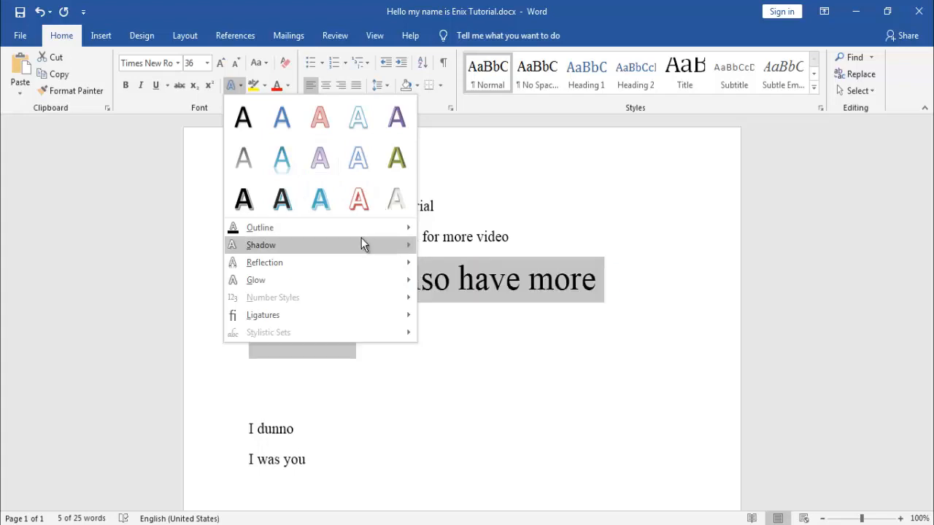
pyautogui.moveTo(374, 228)
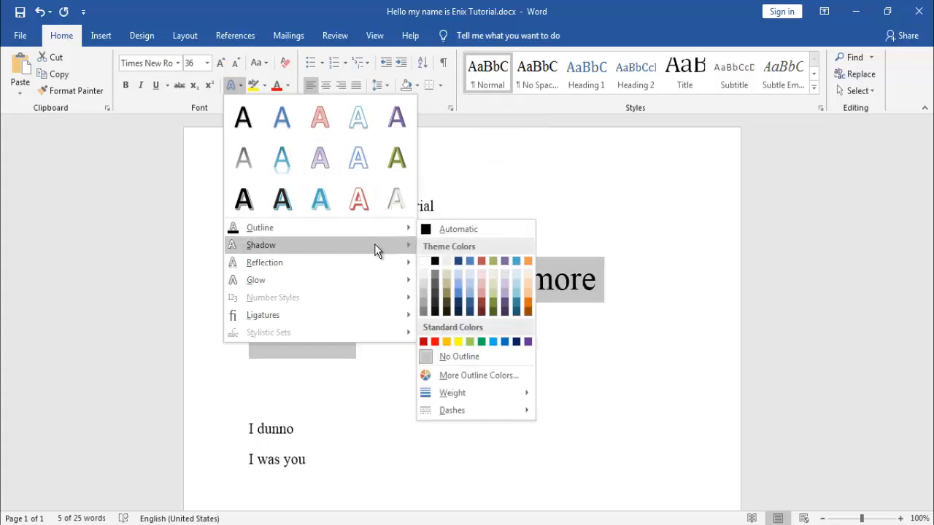
pyautogui.moveTo(374, 245)
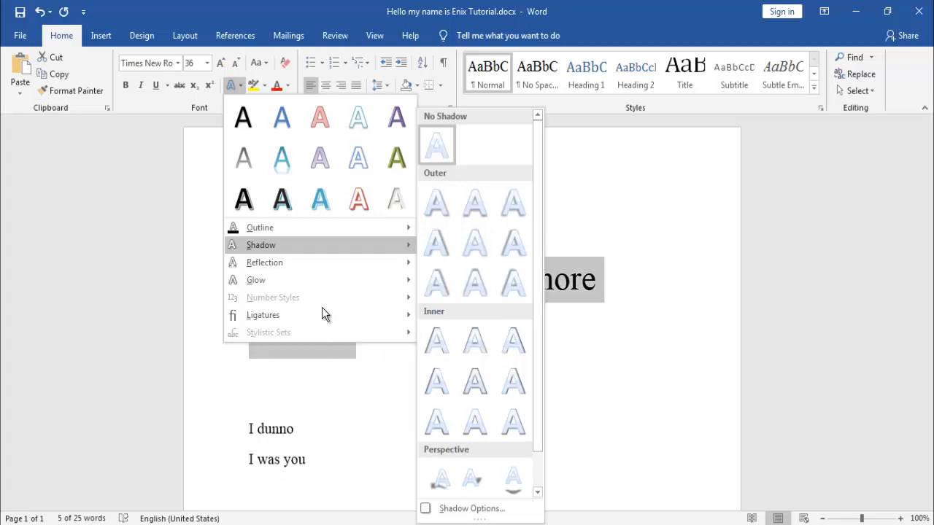
pyautogui.moveTo(367, 262)
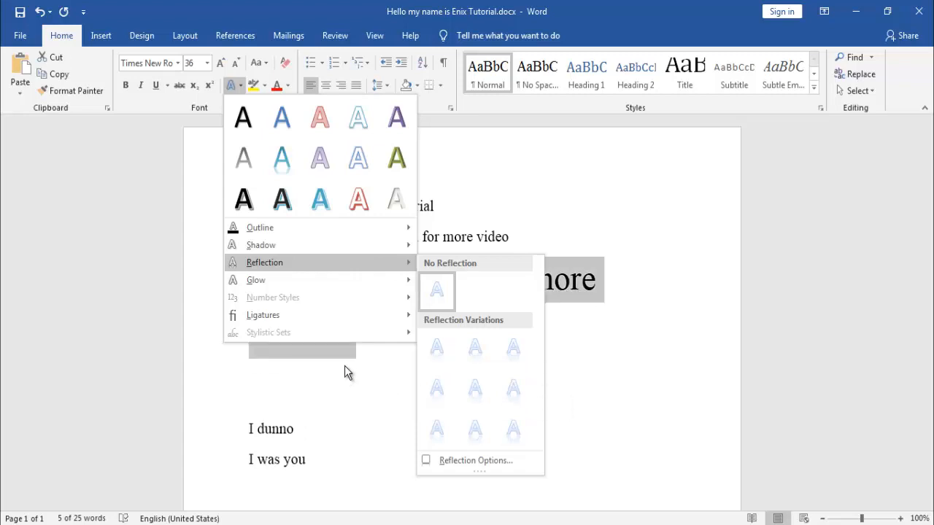
pyautogui.press('Escape')
pyautogui.press('Escape')
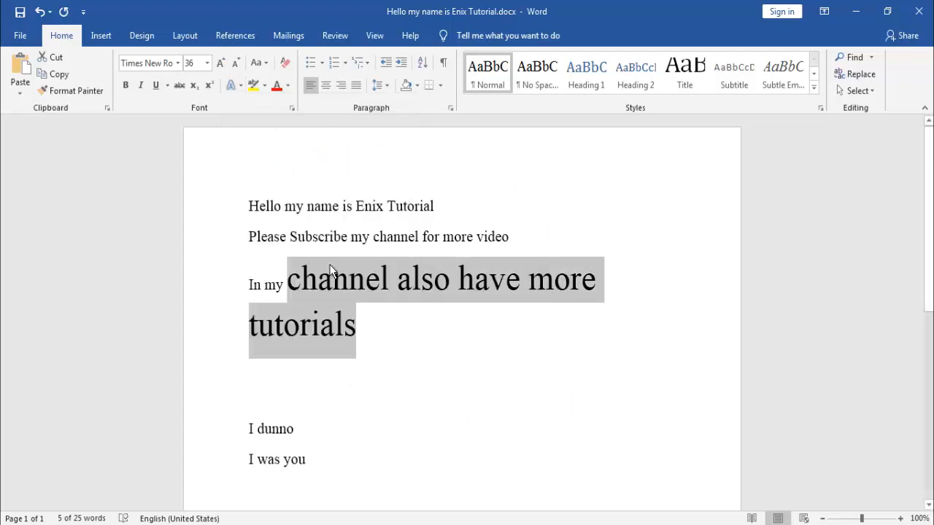
# View the styles available for "channel also have more tutorials" and leave the phrase's style as it is
pyautogui.rightClick(302, 279)
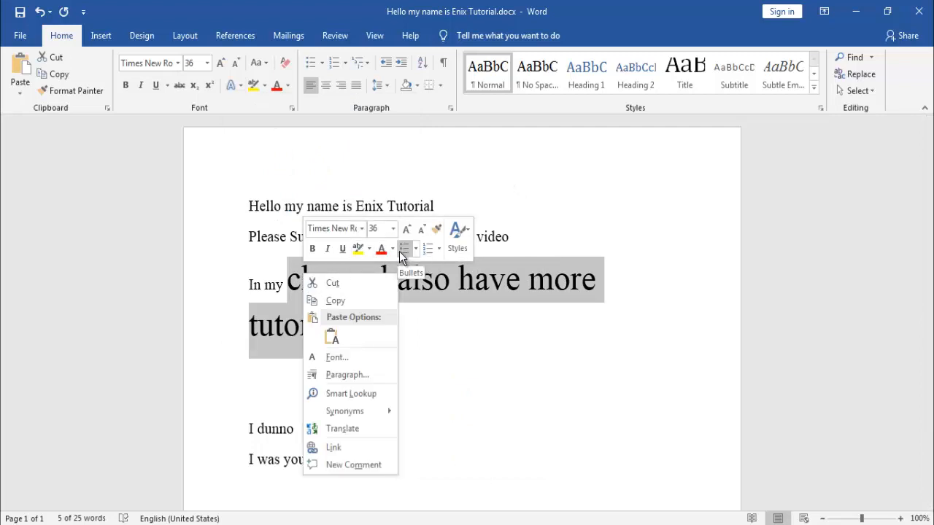
pyautogui.click(466, 247)
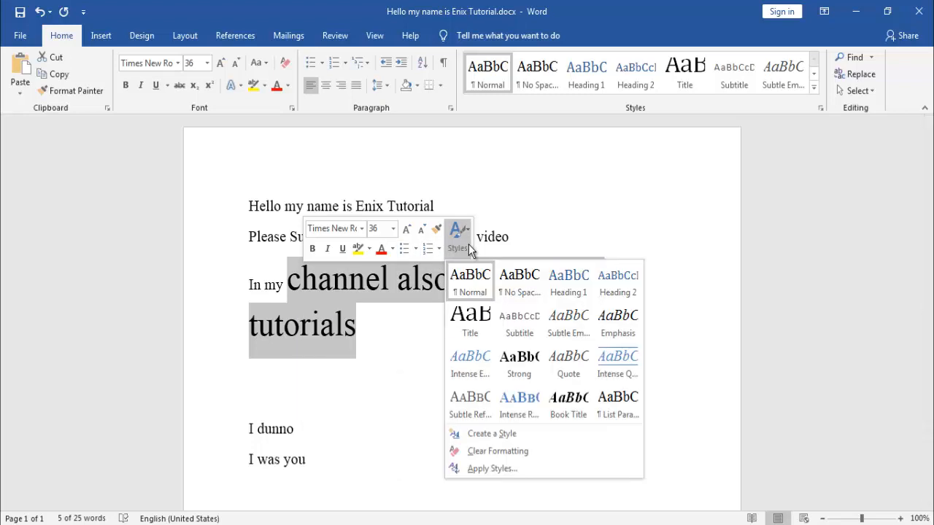
pyautogui.click(239, 264)
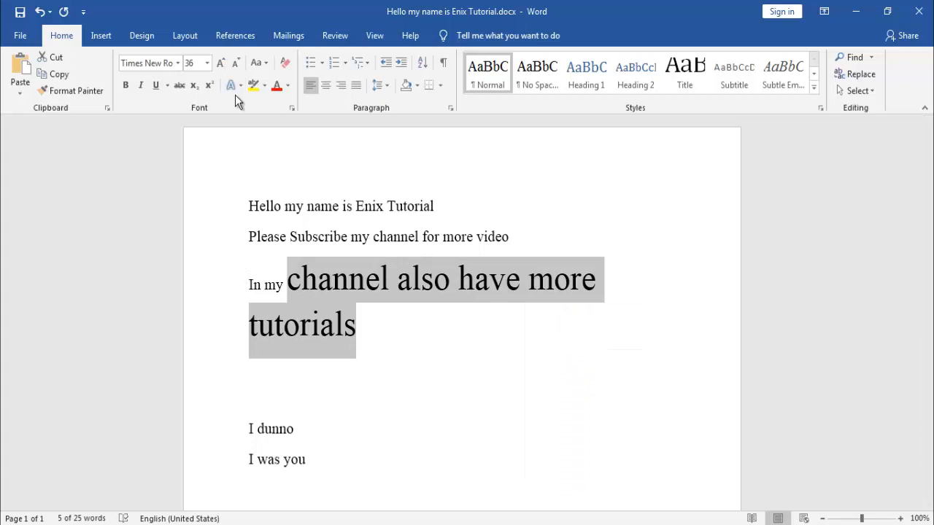
# Review the text effects for "channel also have more tutorials" again, including reflection, ligatures and shadow, and close the choices
pyautogui.click(870, 520)
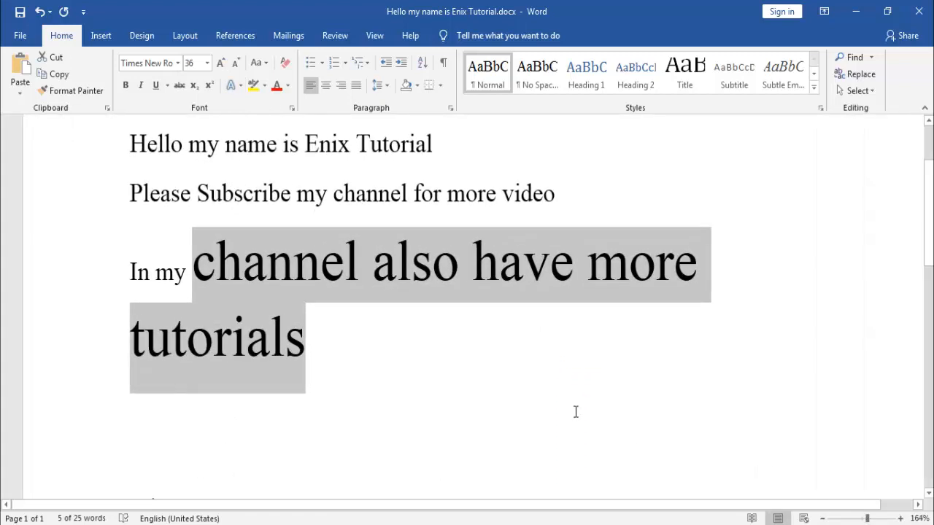
pyautogui.scroll(3, 571, 411)
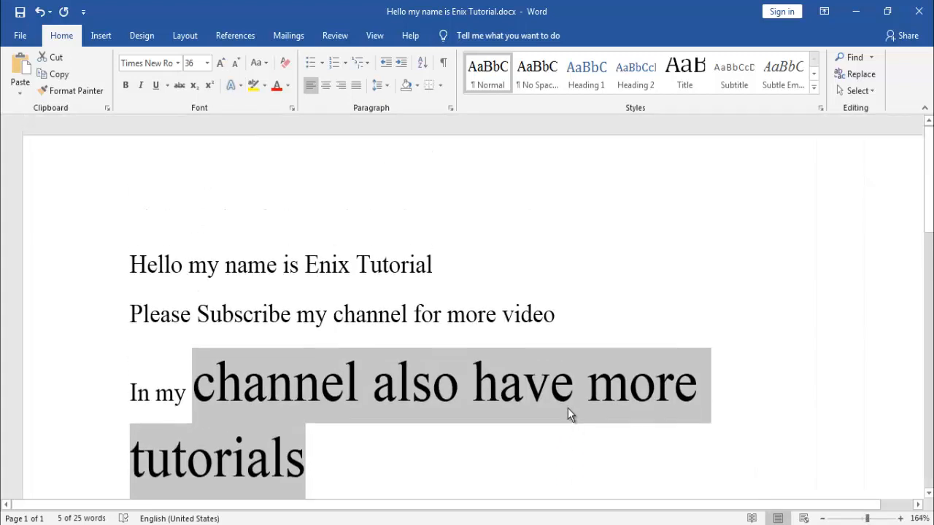
pyautogui.click(239, 83)
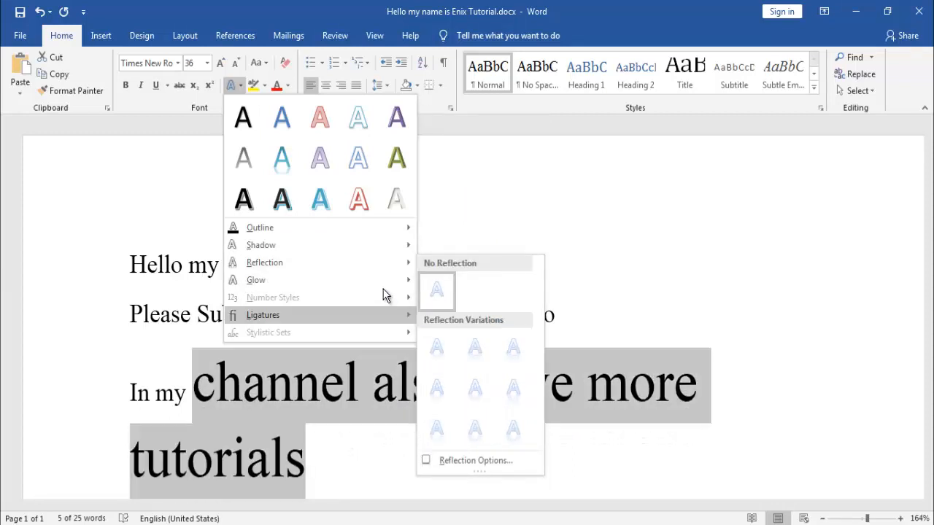
pyautogui.moveTo(388, 289)
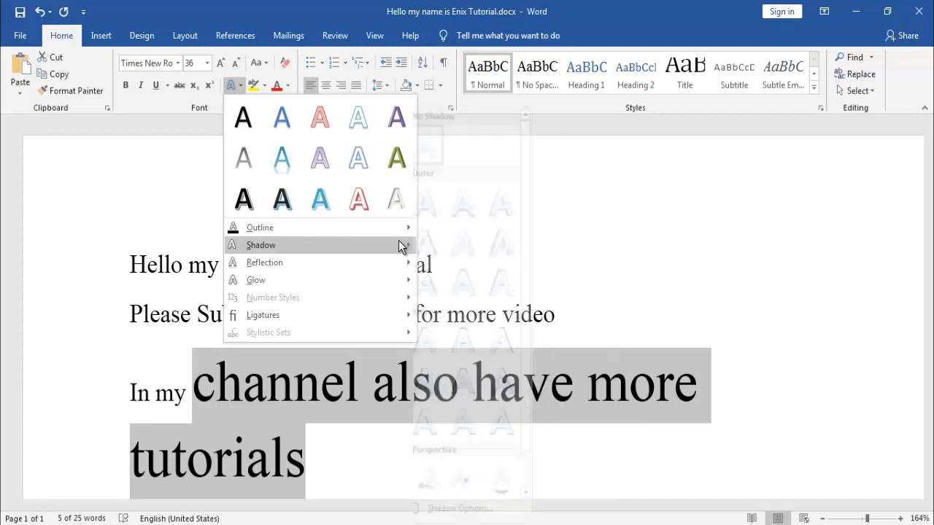
pyautogui.click(482, 177)
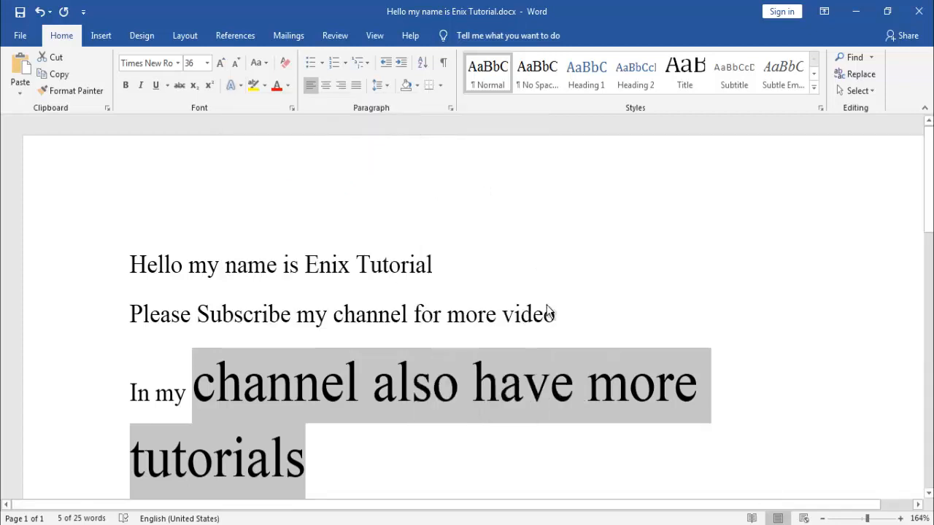
# Replace the lines "I dunno" and "I was you" with the text "1 Euro = 1"
pyautogui.scroll(-3, 490, 338)
pyautogui.scroll(-2, 491, 338)
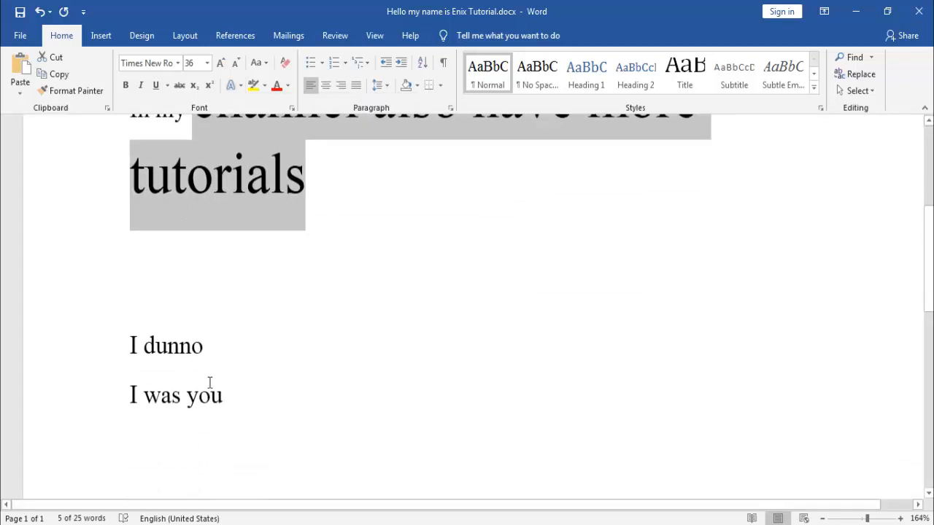
pyautogui.moveTo(132, 343); pyautogui.dragTo(281, 381)
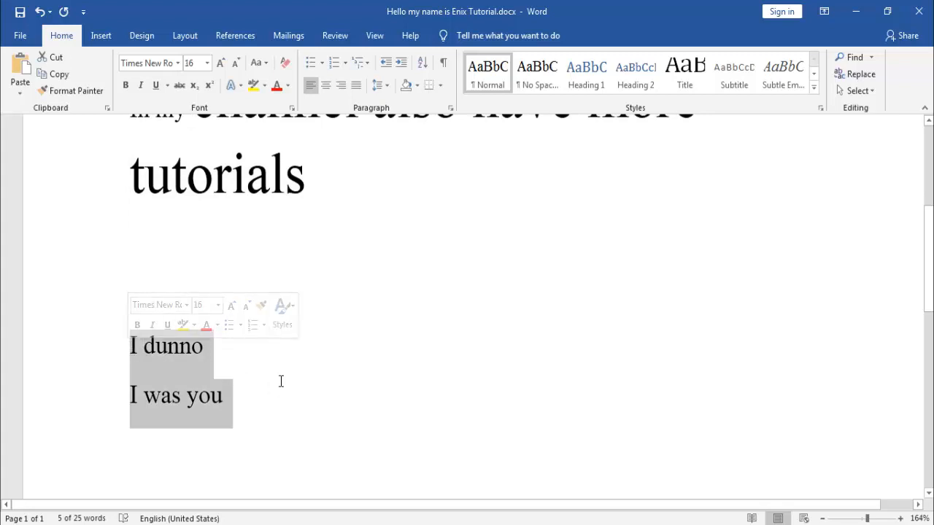
pyautogui.write('1 E')
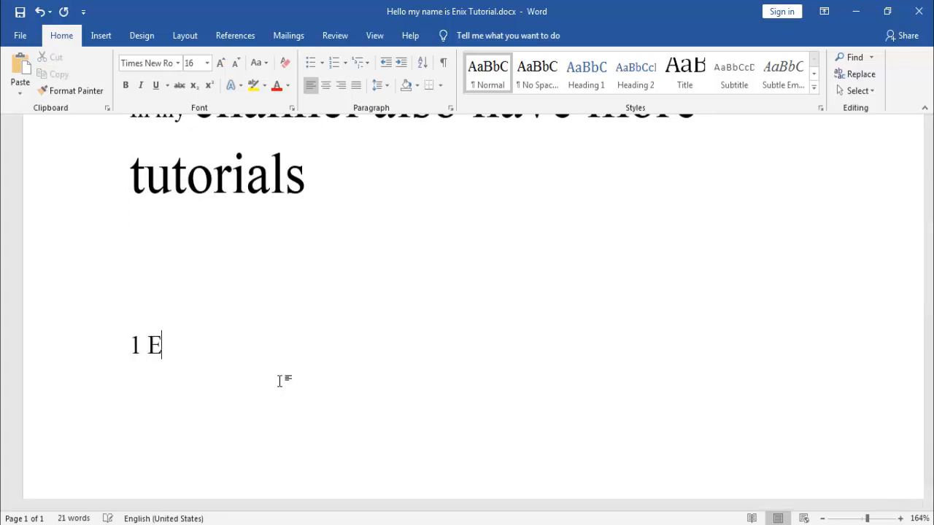
pyautogui.write('uro =')
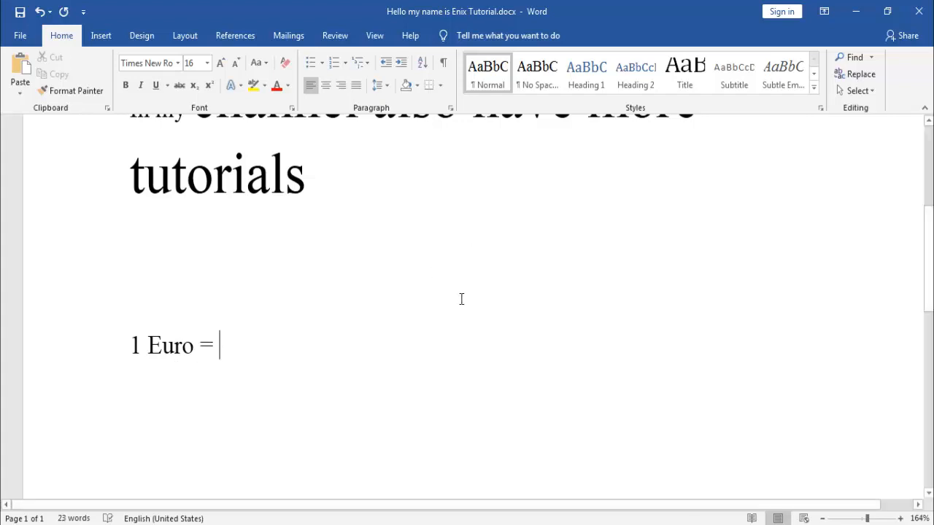
pyautogui.write('1')
# Insert the Euro sign symbol (€) right after "1 Euro = 1"
pyautogui.click(104, 38)
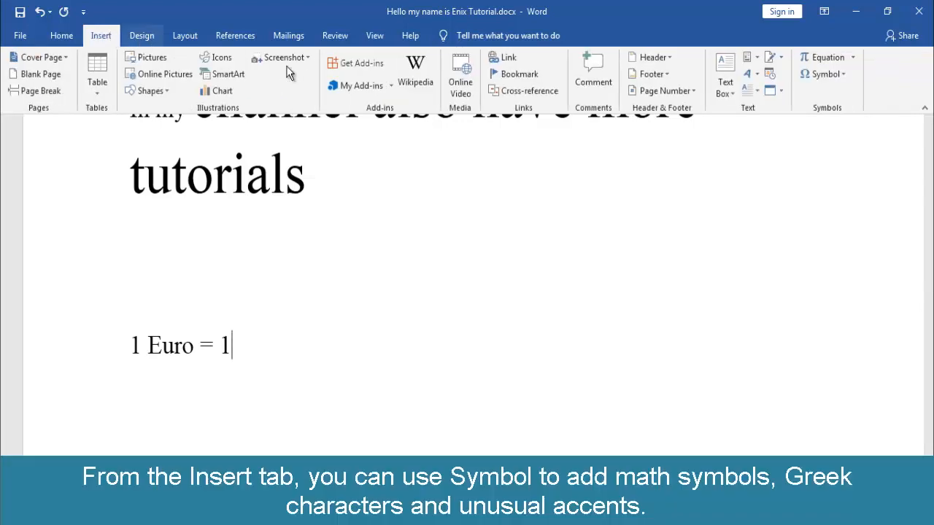
pyautogui.click(842, 77)
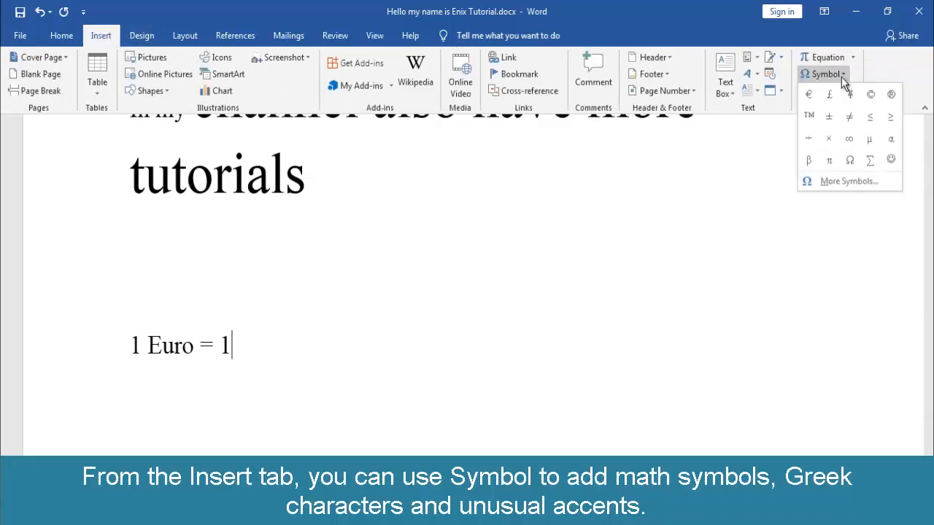
pyautogui.click(851, 184)
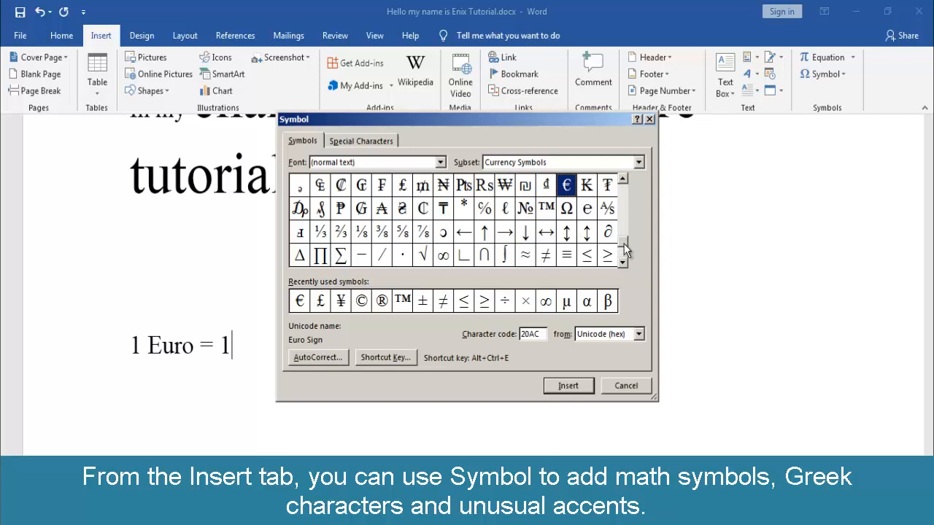
pyautogui.moveTo(625, 243); pyautogui.dragTo(626, 263)
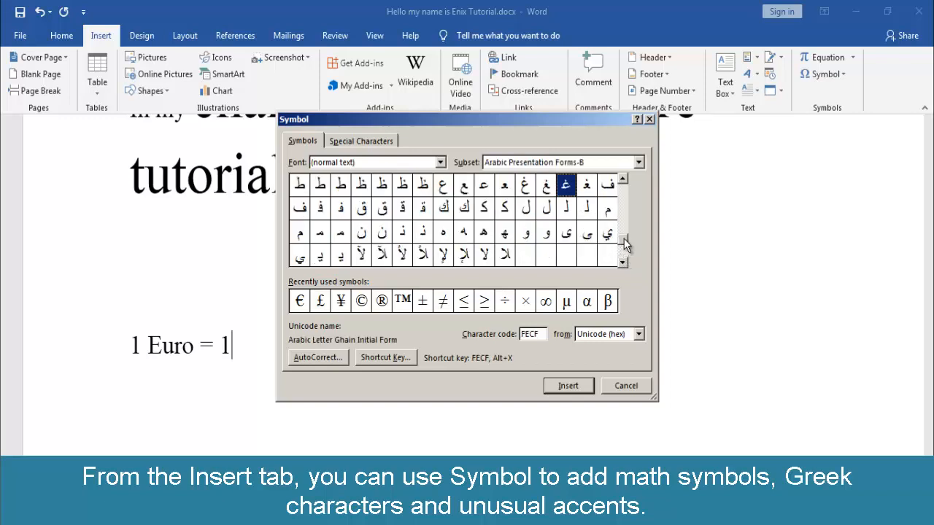
pyautogui.moveTo(624, 215); pyautogui.dragTo(623, 204)
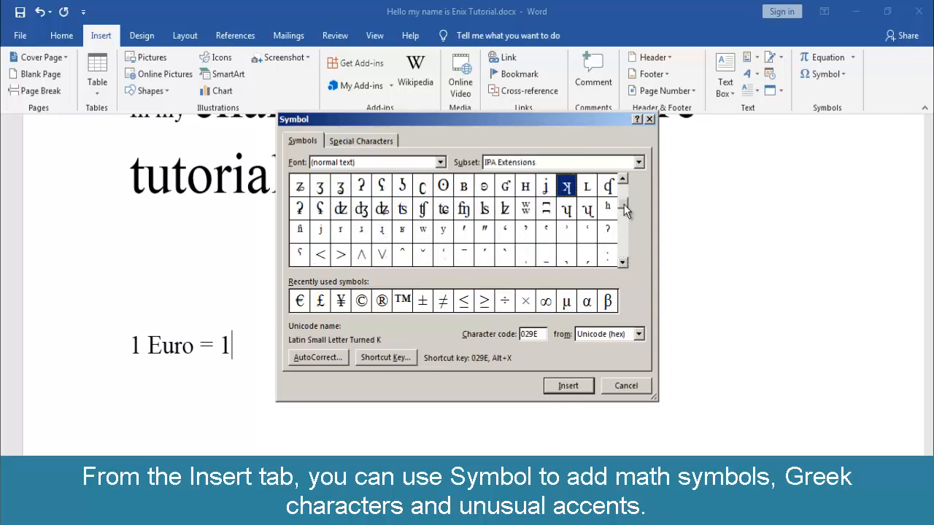
pyautogui.click(301, 302)
pyautogui.click(573, 387)
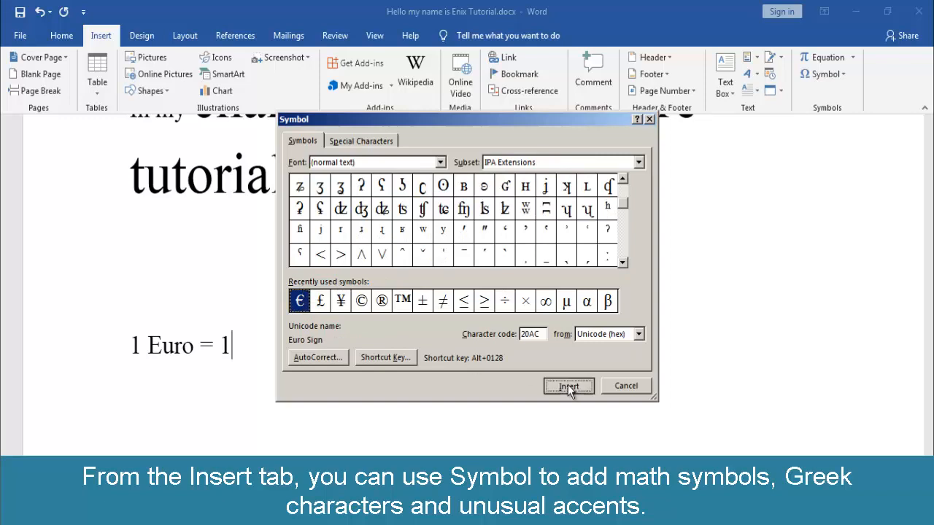
pyautogui.click(625, 387)
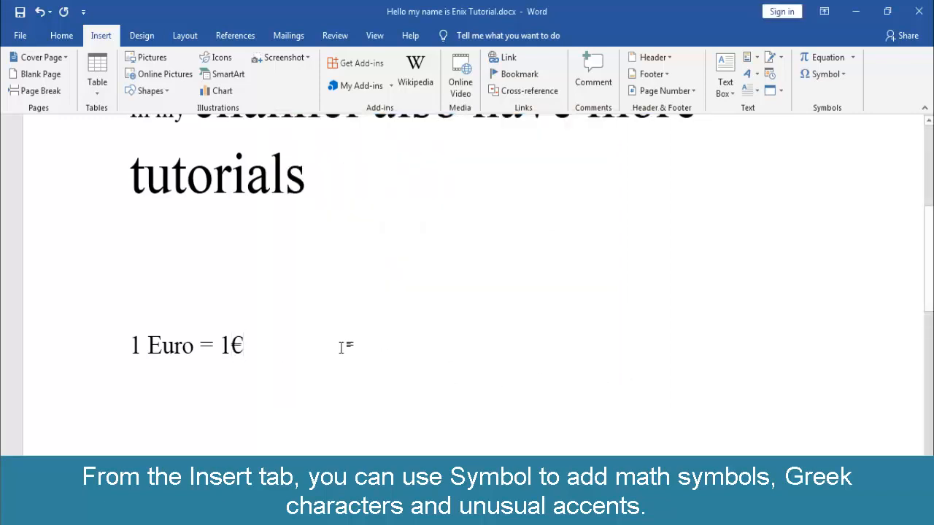
# Add the line "You can add more icon like this:" below "1 Euro = 1€"
pyautogui.press('Return')
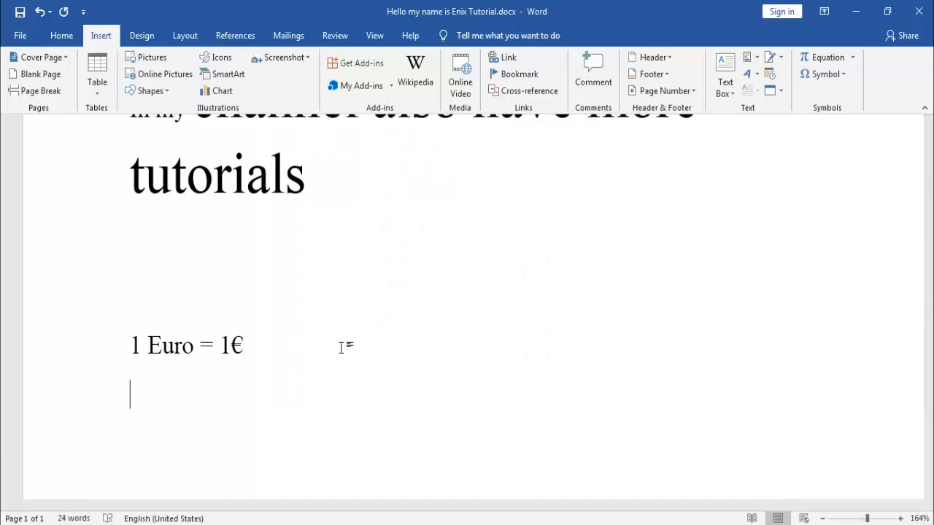
pyautogui.write('You c')
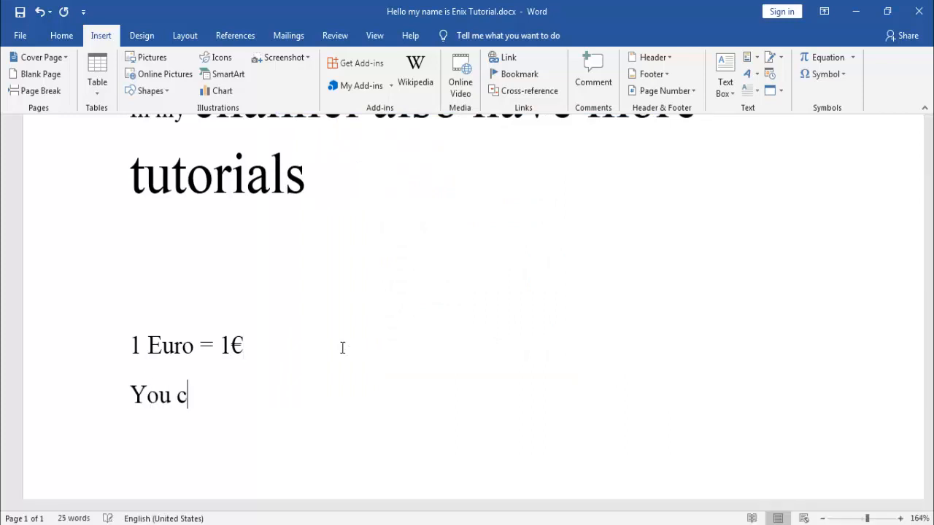
pyautogui.write('an add mo')
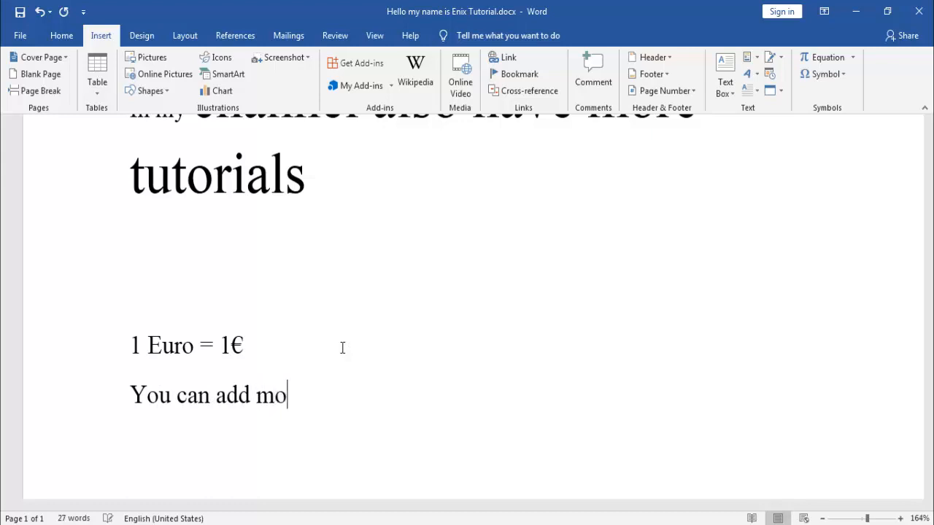
pyautogui.write('re icon like t')
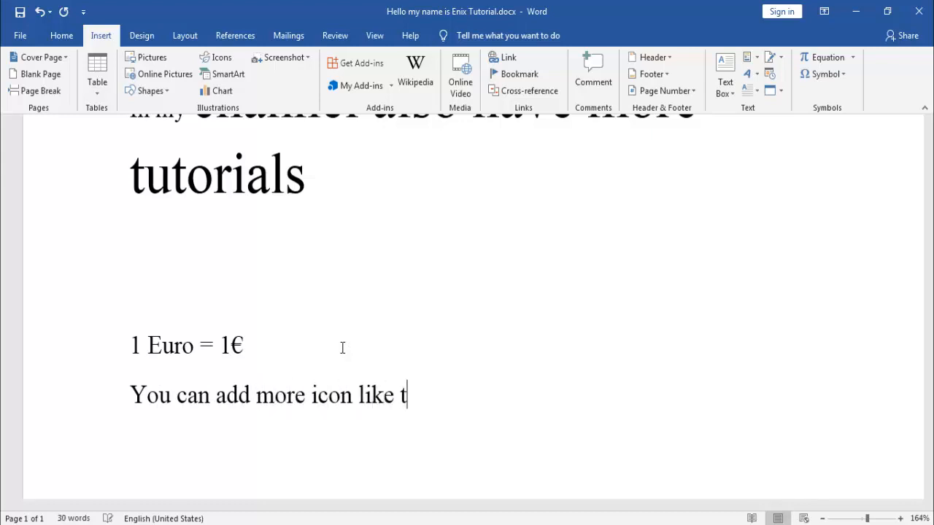
pyautogui.write('his:')
# Insert the spider web, spider, trophy, lightning burst and ship symbols from the Webdings font on a new line below the text
pyautogui.click(819, 78)
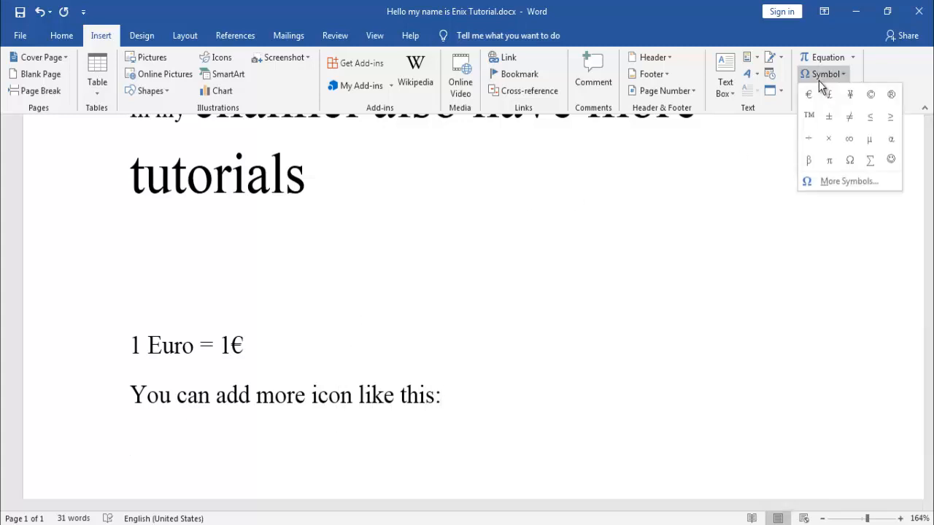
pyautogui.click(846, 181)
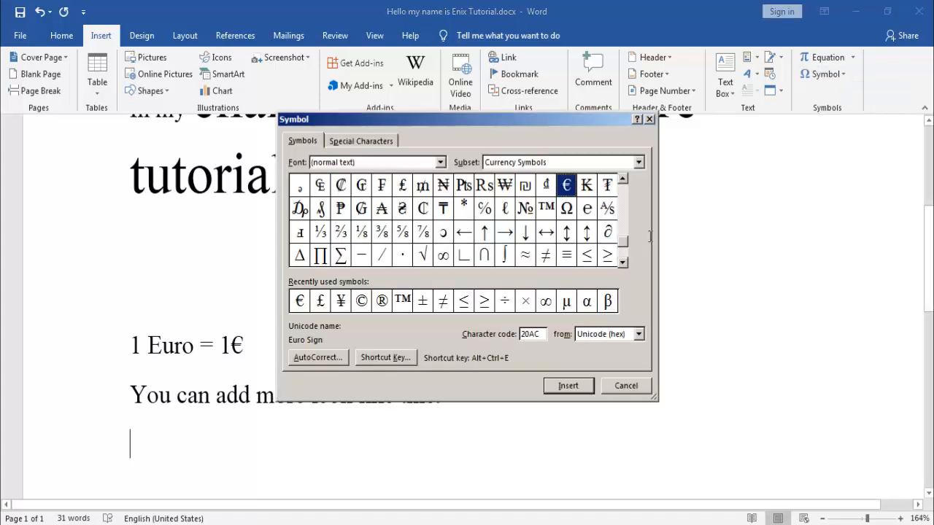
pyautogui.click(440, 162)
pyautogui.click(354, 184)
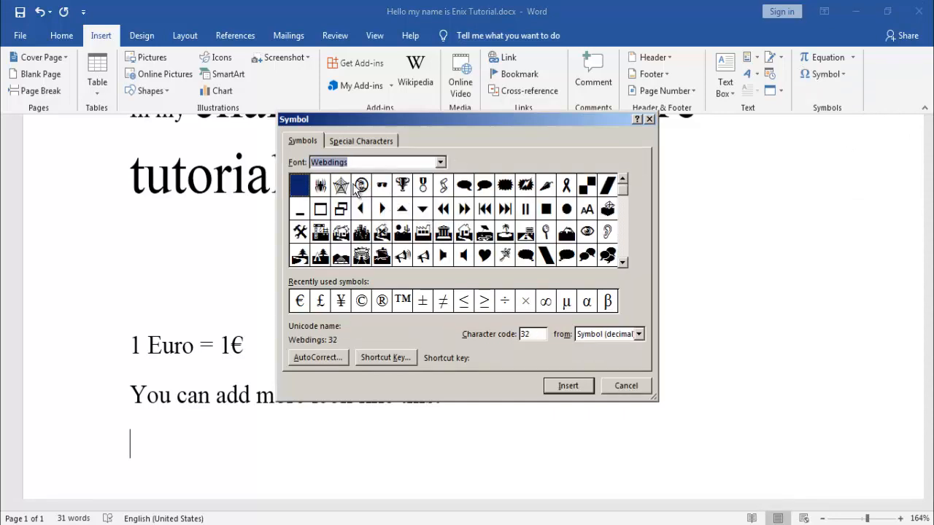
pyautogui.doubleClick(341, 186)
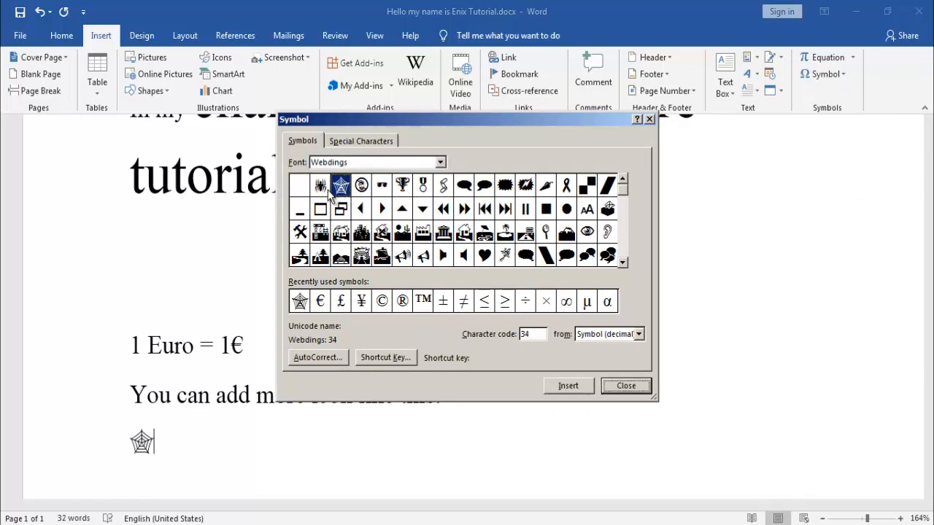
pyautogui.doubleClick(320, 185)
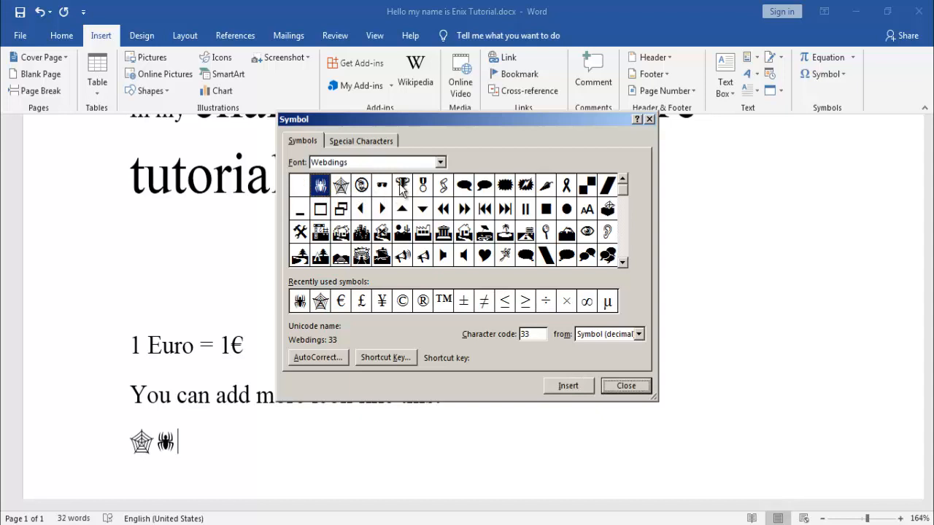
pyautogui.doubleClick(402, 185)
pyautogui.click(526, 186)
pyautogui.doubleClick(525, 186)
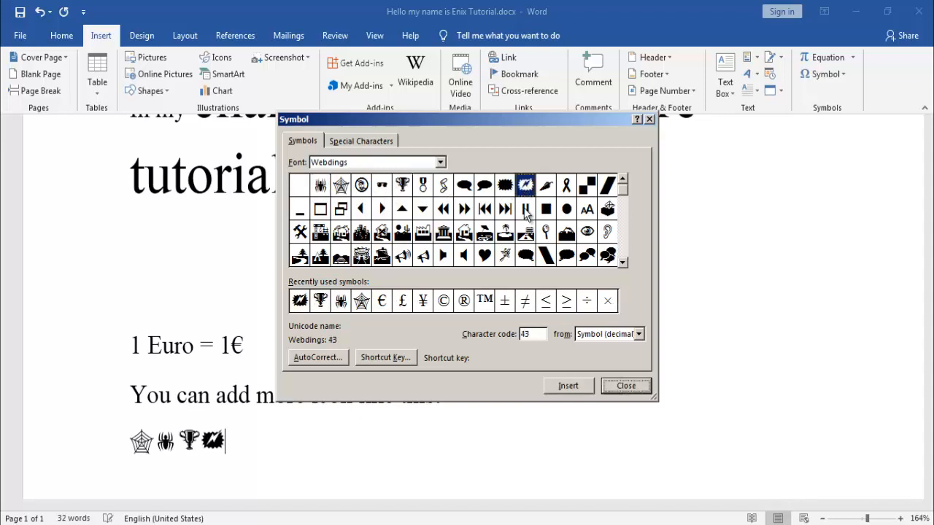
pyautogui.doubleClick(382, 256)
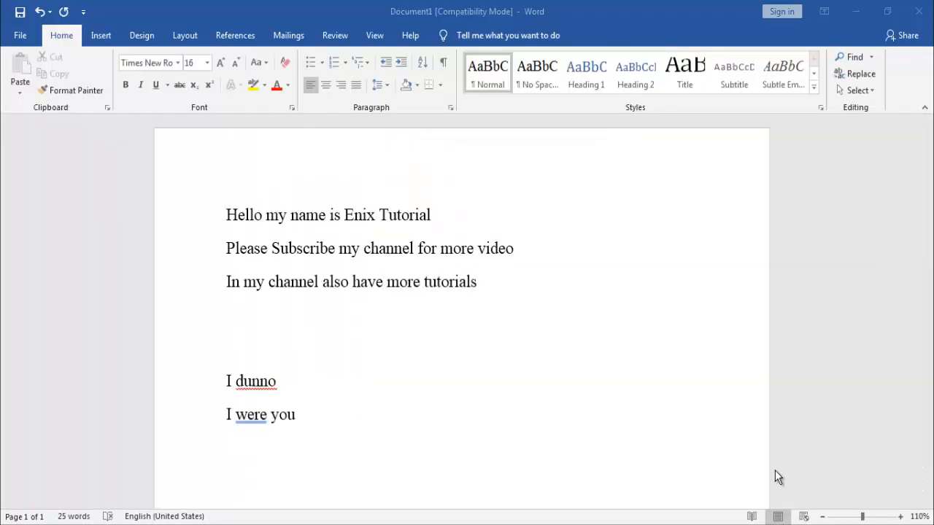
# Confirm English (United States) as the proofing language in Document1 and in "Hello my name is Enix Tutorial.docx"
pyautogui.click(171, 517)
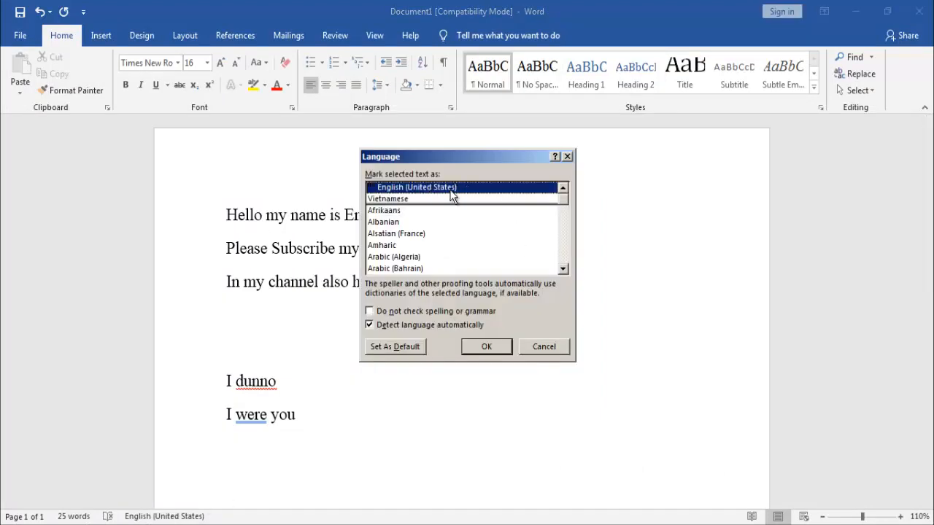
pyautogui.click(488, 347)
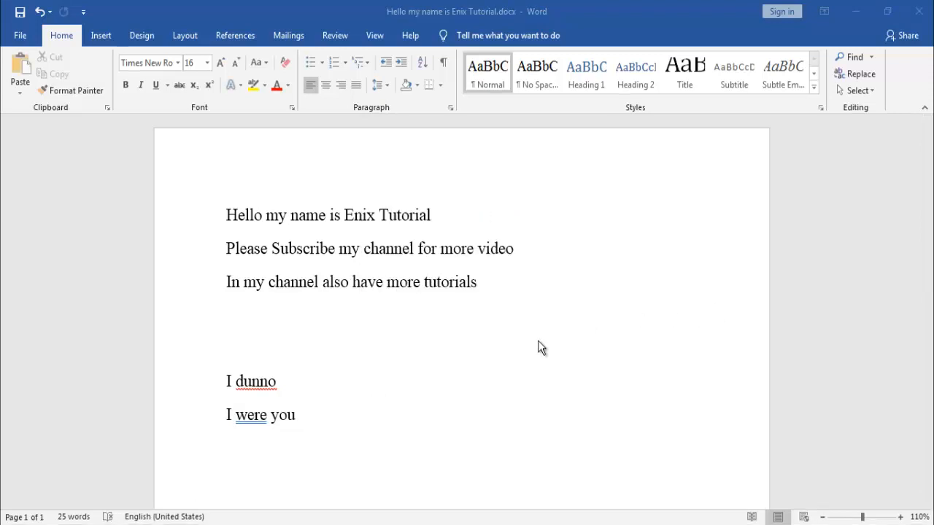
pyautogui.click(168, 518)
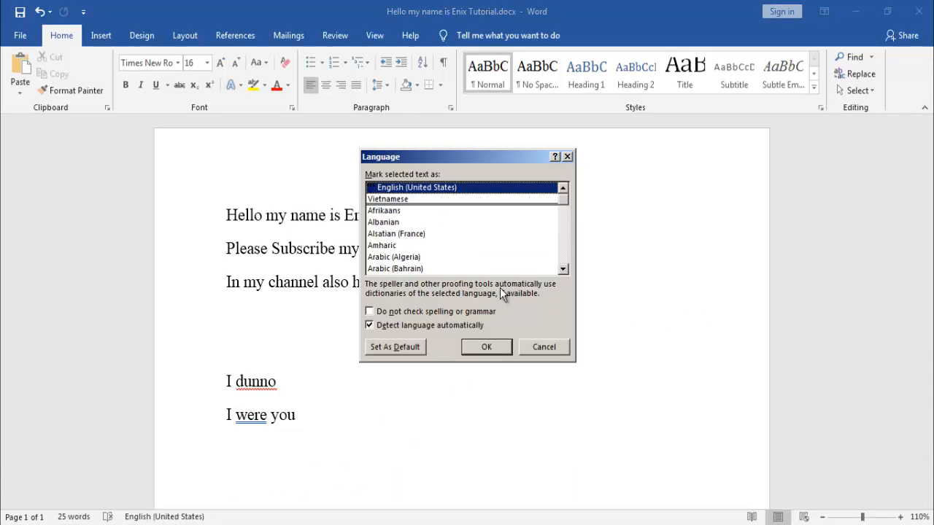
pyautogui.click(499, 344)
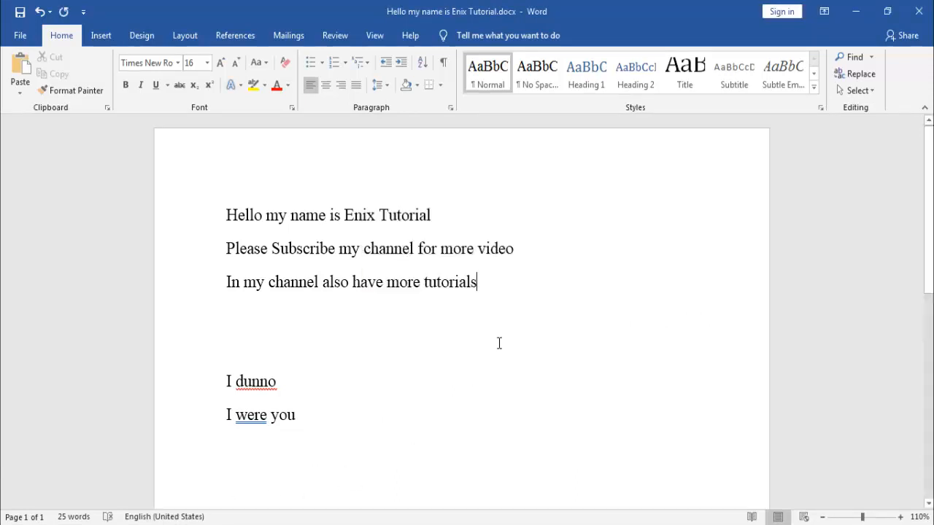
# Correct "were" to the suggested "was" in the last line and add "dunno" to the dictionary
pyautogui.rightClick(252, 422)
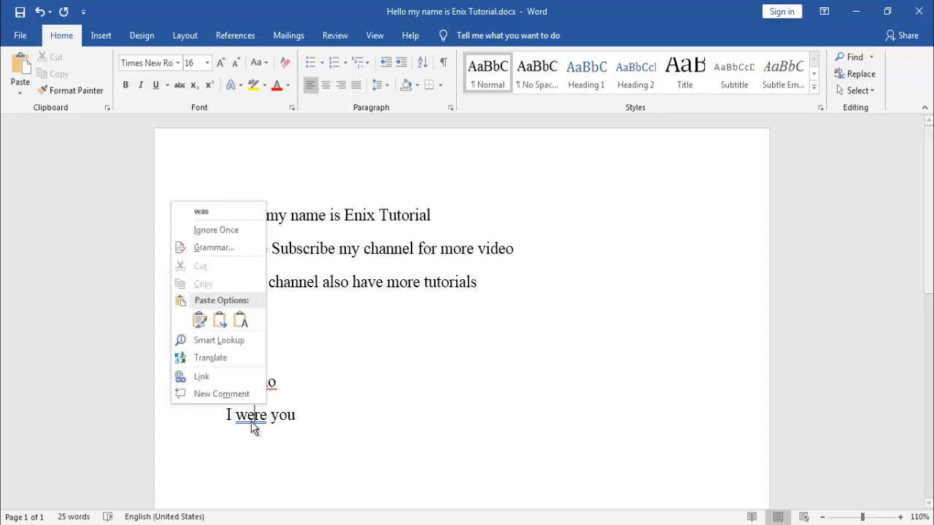
pyautogui.click(227, 214)
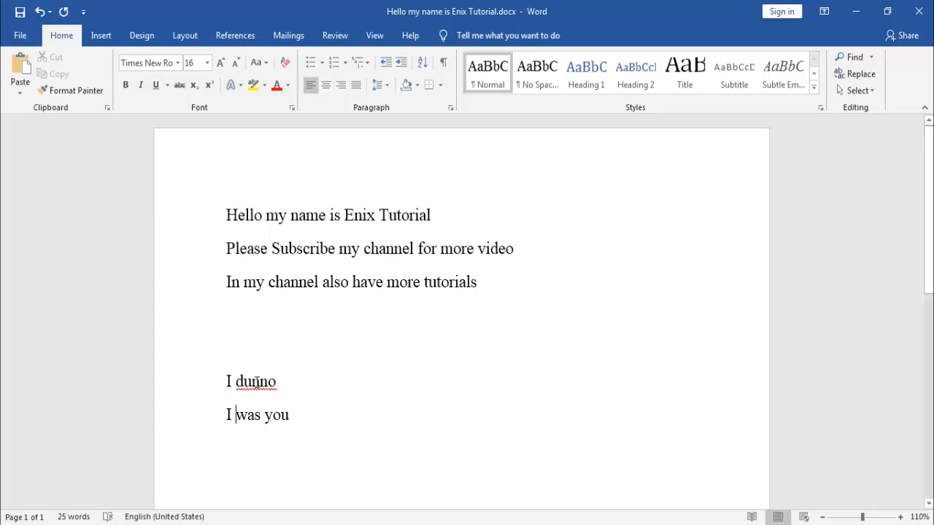
pyautogui.rightClick(259, 381)
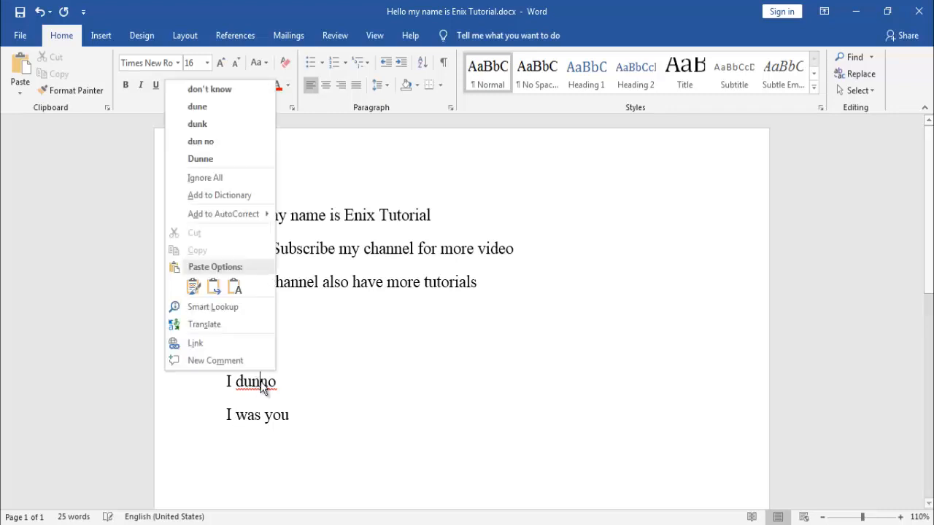
pyautogui.click(234, 196)
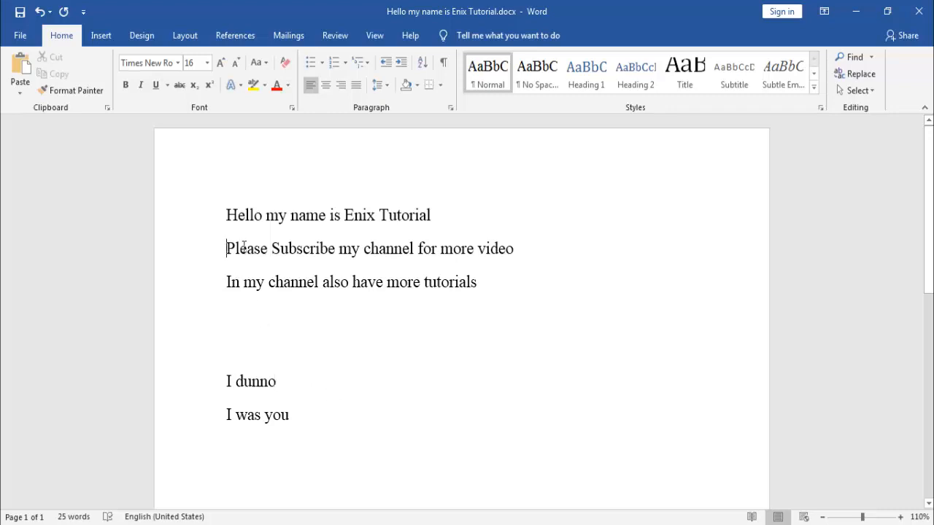
# Preview various fonts on "Please Subscribe my channel" and view the available font sizes
pyautogui.moveTo(243, 249); pyautogui.dragTo(418, 248)
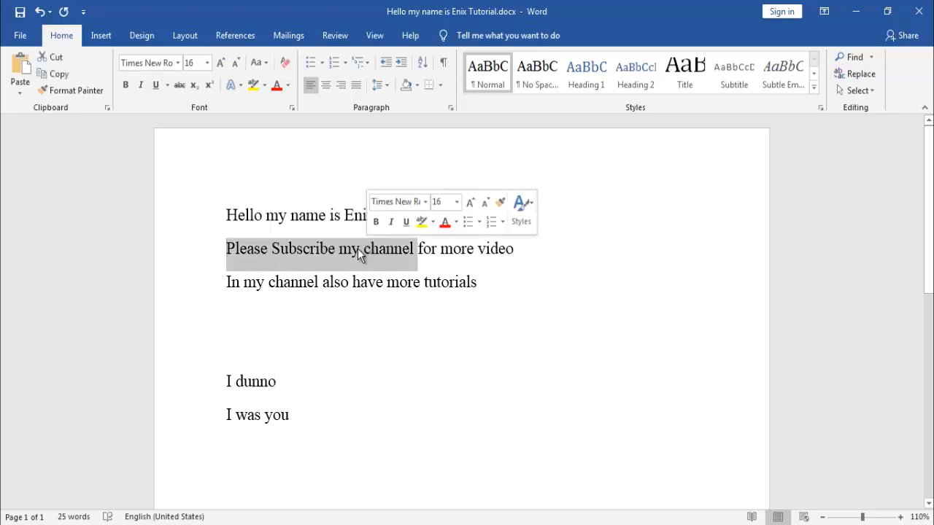
pyautogui.click(425, 203)
pyautogui.moveTo(557, 233); pyautogui.dragTo(544, 405)
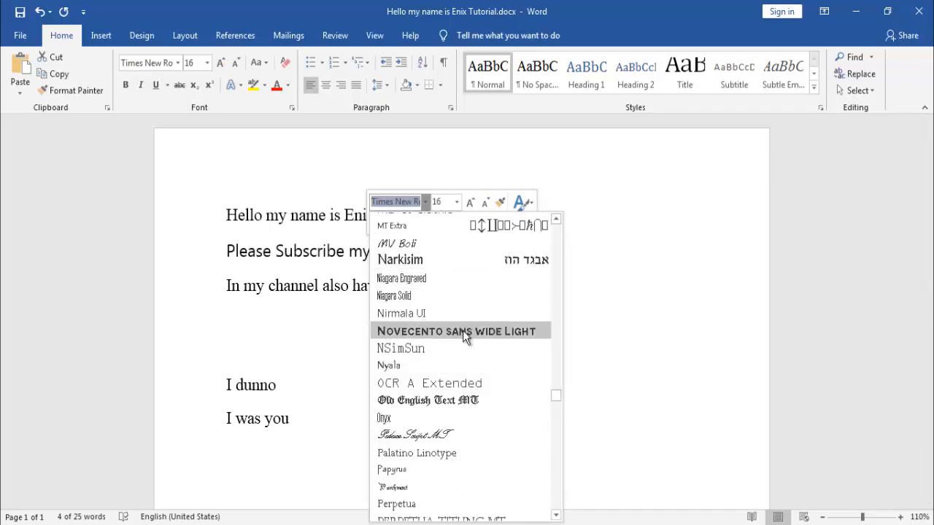
pyautogui.scroll(4, 459, 332)
pyautogui.scroll(2, 452, 296)
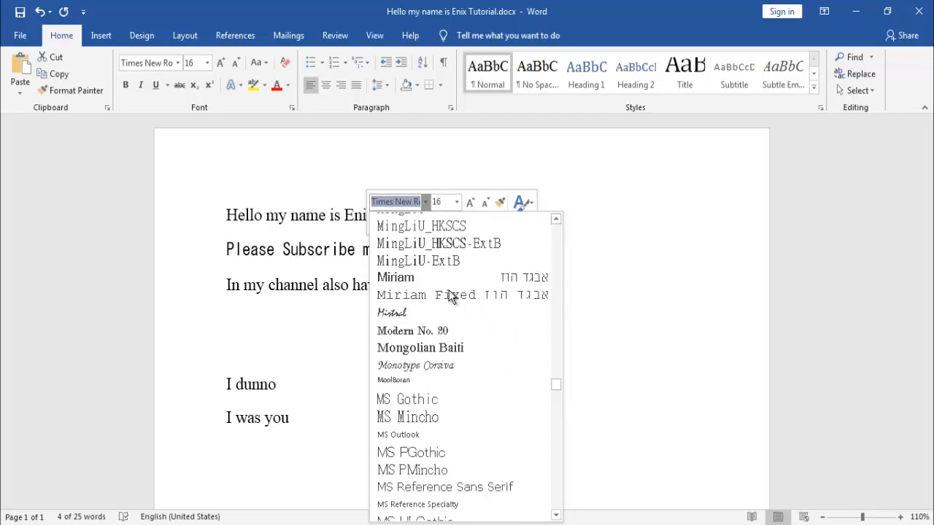
pyautogui.scroll(1, 451, 285)
pyautogui.scroll(6, 449, 267)
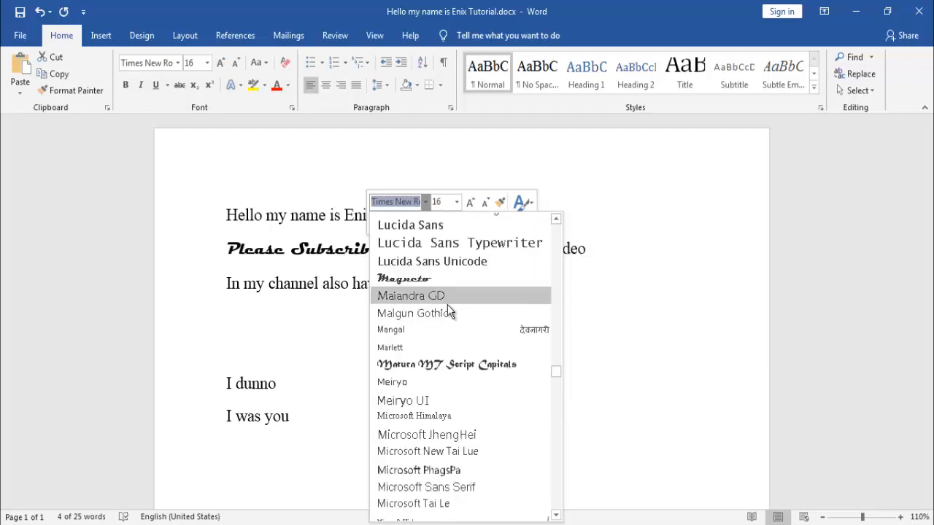
pyautogui.scroll(5, 449, 311)
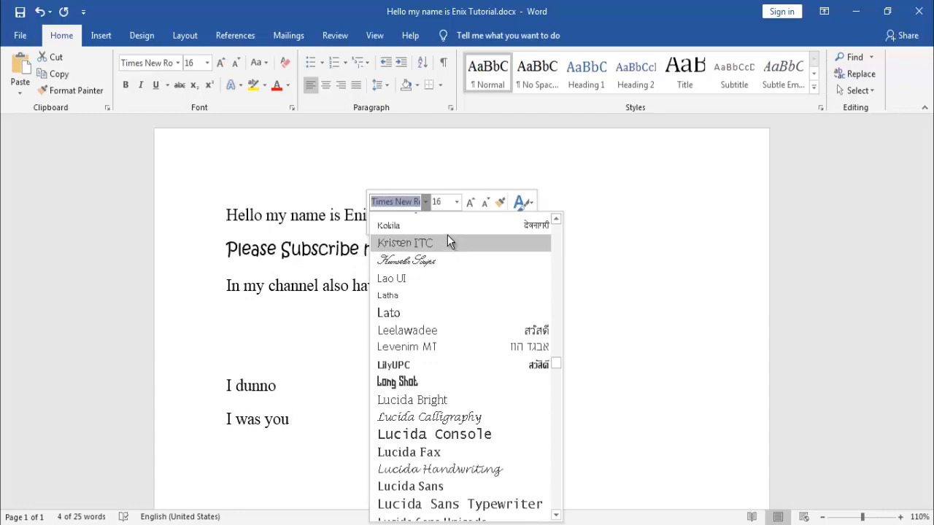
pyautogui.scroll(5, 450, 325)
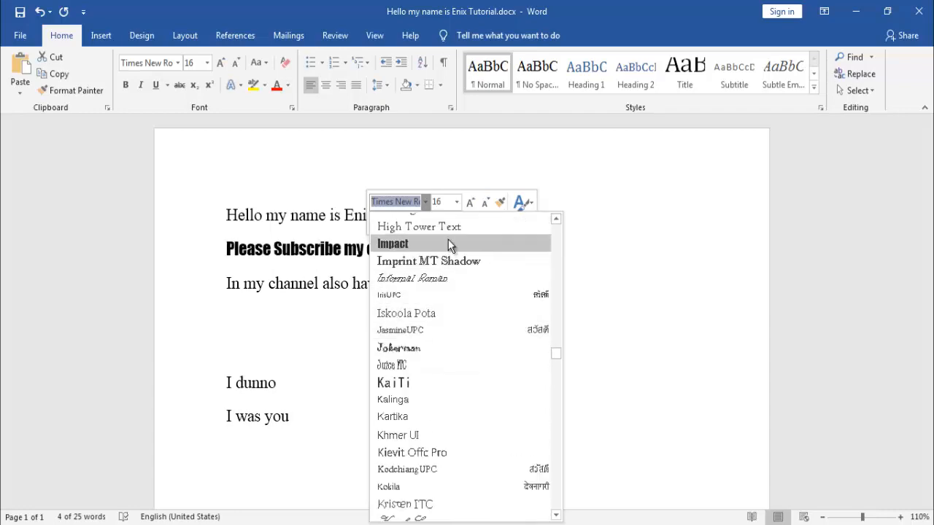
pyautogui.scroll(6, 449, 263)
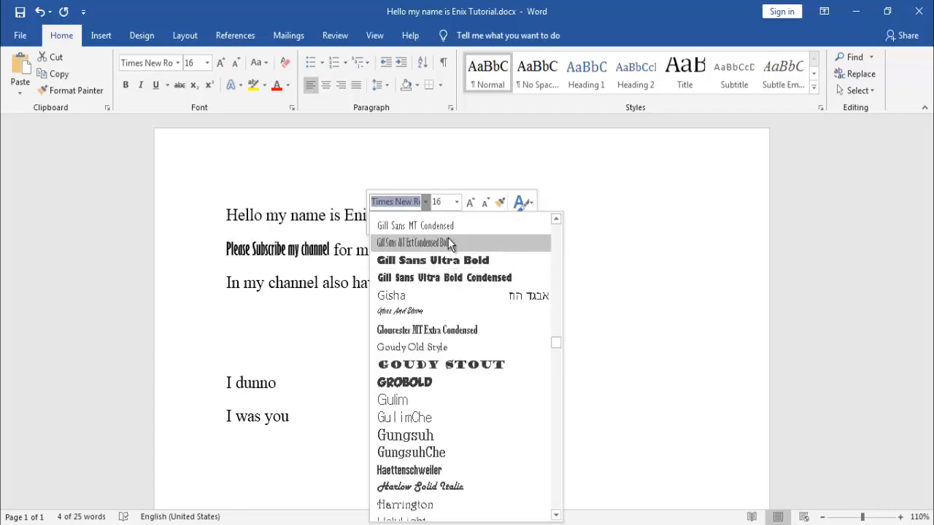
pyautogui.scroll(4, 448, 238)
pyautogui.scroll(9, 446, 241)
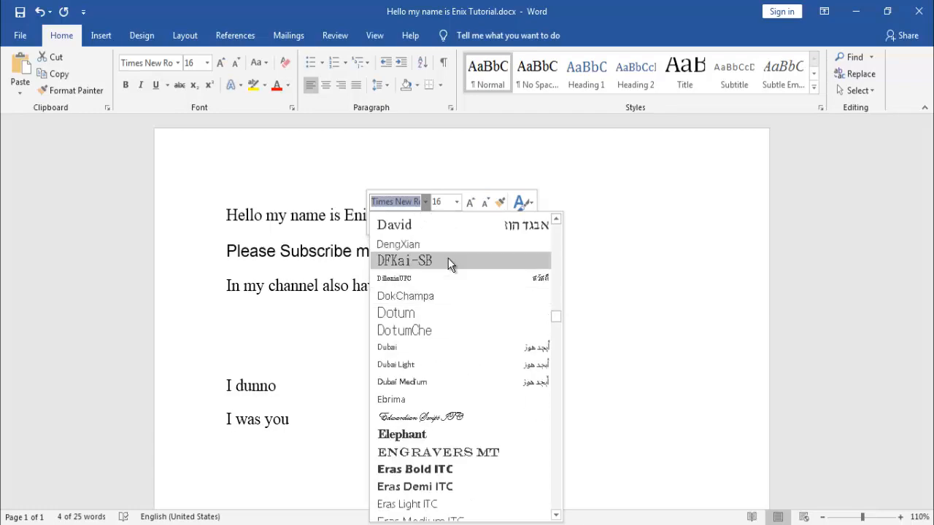
pyautogui.scroll(12, 523, 336)
pyautogui.moveTo(555, 296); pyautogui.dragTo(556, 248)
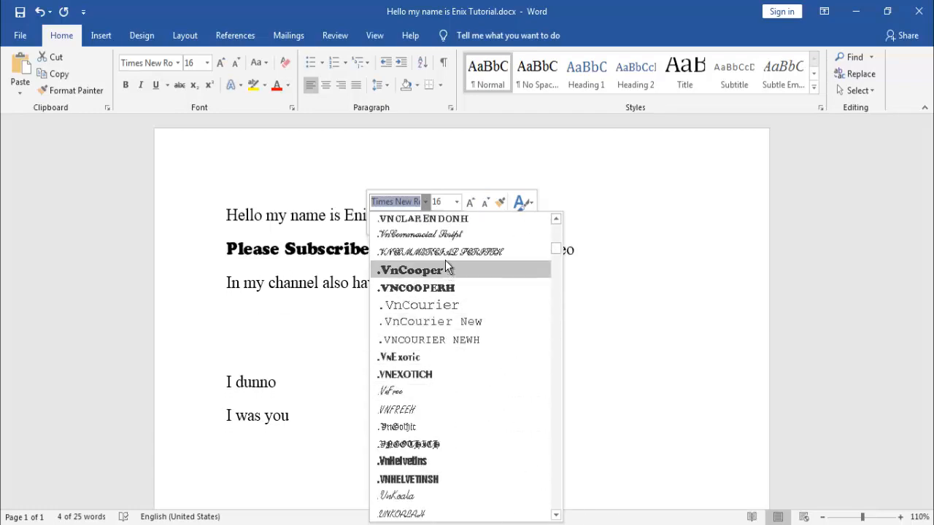
pyautogui.click(457, 203)
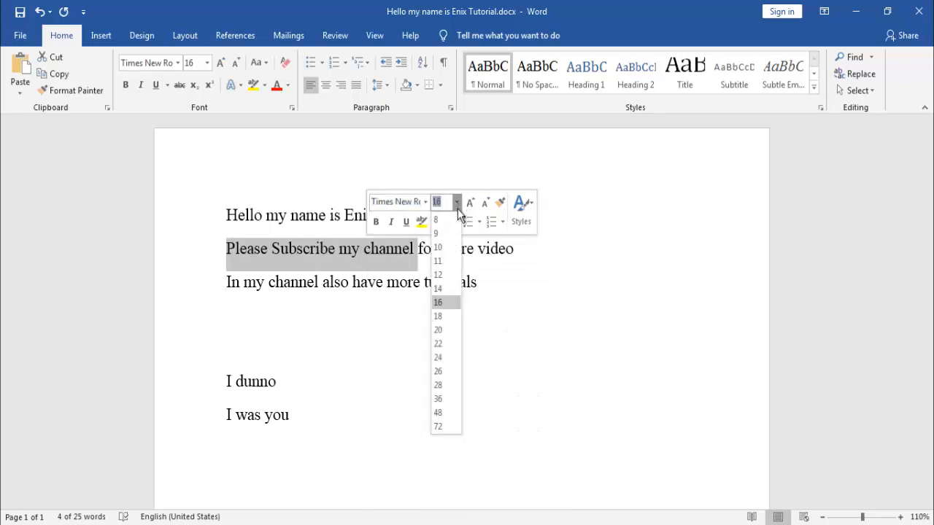
# Make "Please Subscribe my channel" bold, italic and underlined, and highlight it in yellow
pyautogui.click(377, 222)
pyautogui.click(392, 222)
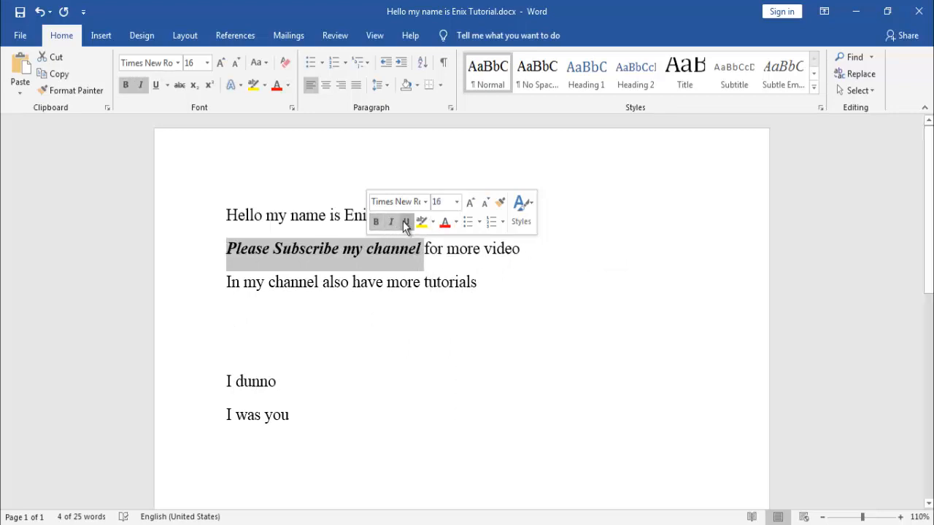
pyautogui.click(405, 222)
pyautogui.click(432, 222)
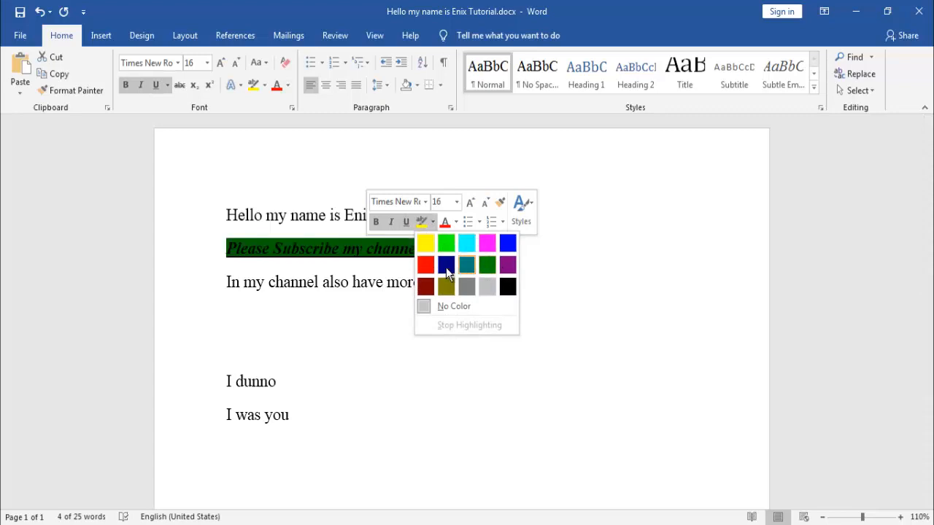
pyautogui.click(426, 245)
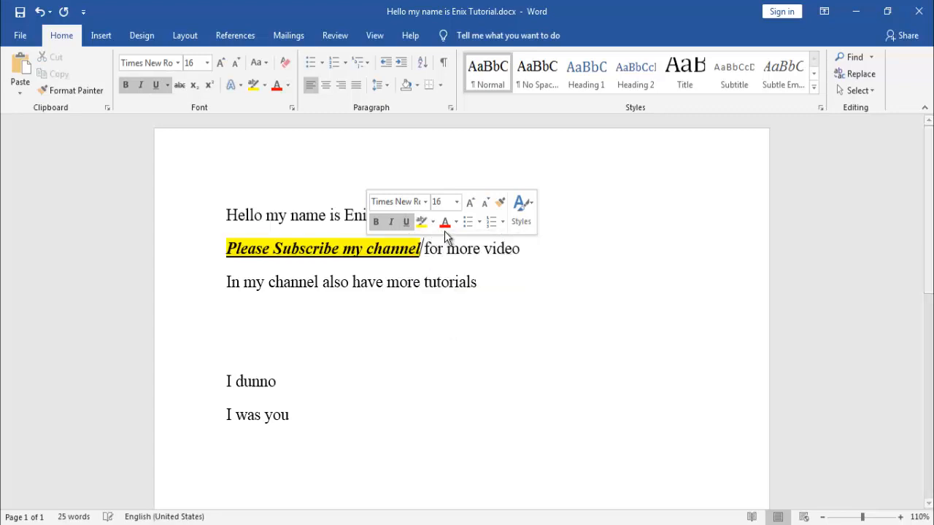
# Change the font color of "Please Subscribe my channel" to red
pyautogui.moveTo(425, 249); pyautogui.dragTo(230, 251)
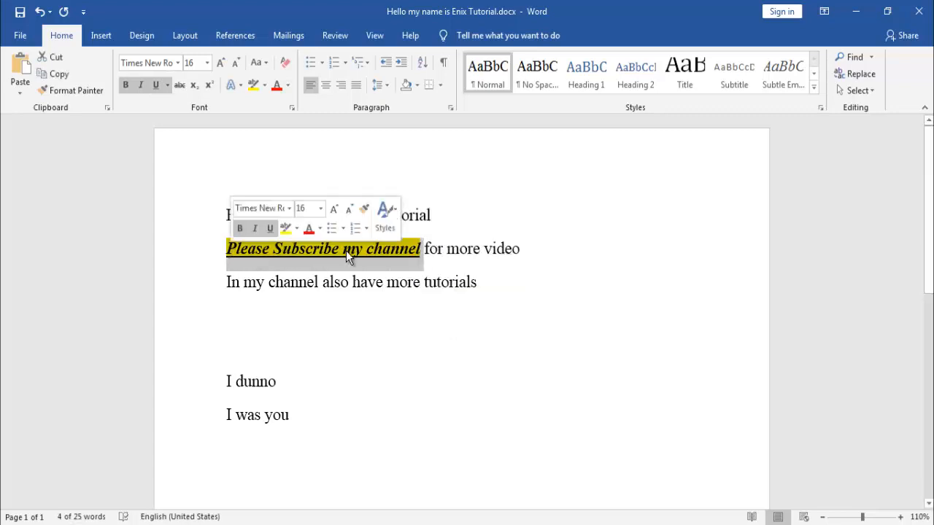
pyautogui.click(320, 228)
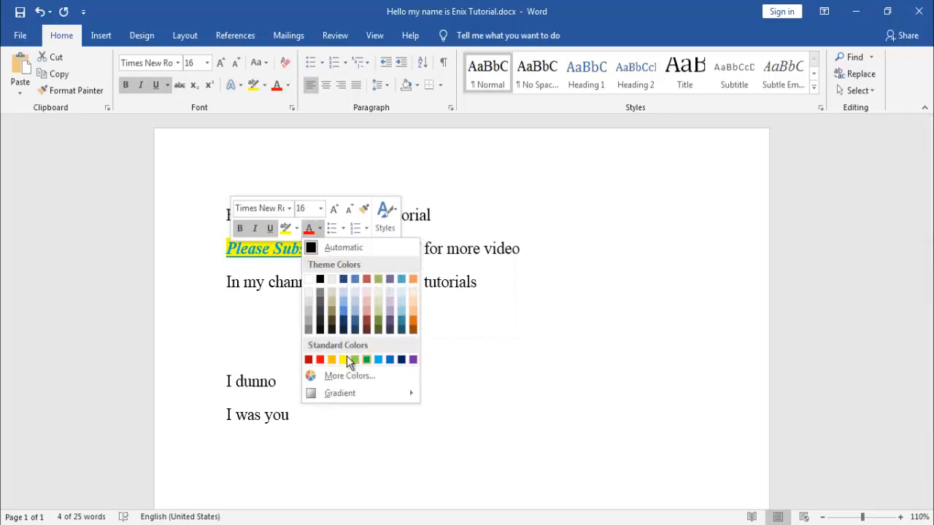
pyautogui.click(309, 360)
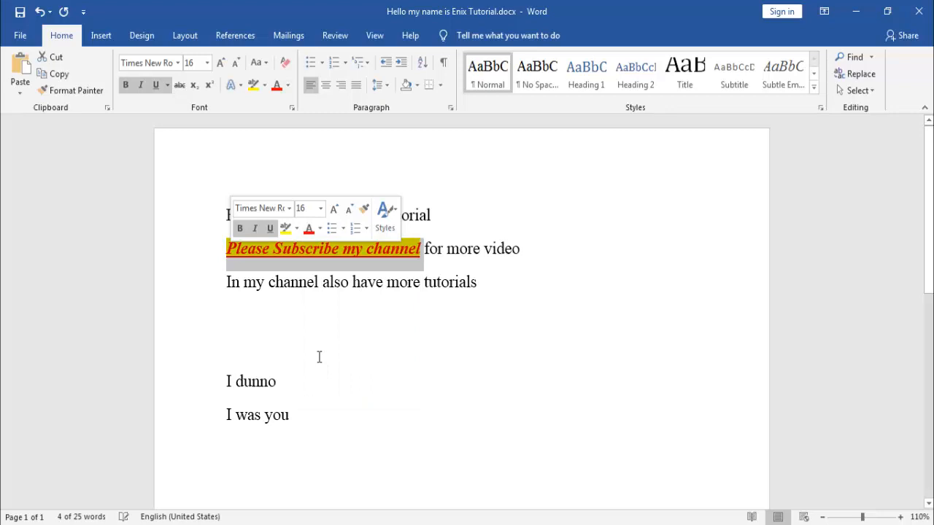
# Copy the selected French history text from the Notepad file, paste it into the blank Word document and maximize the Word window
pyautogui.click(371, 295)
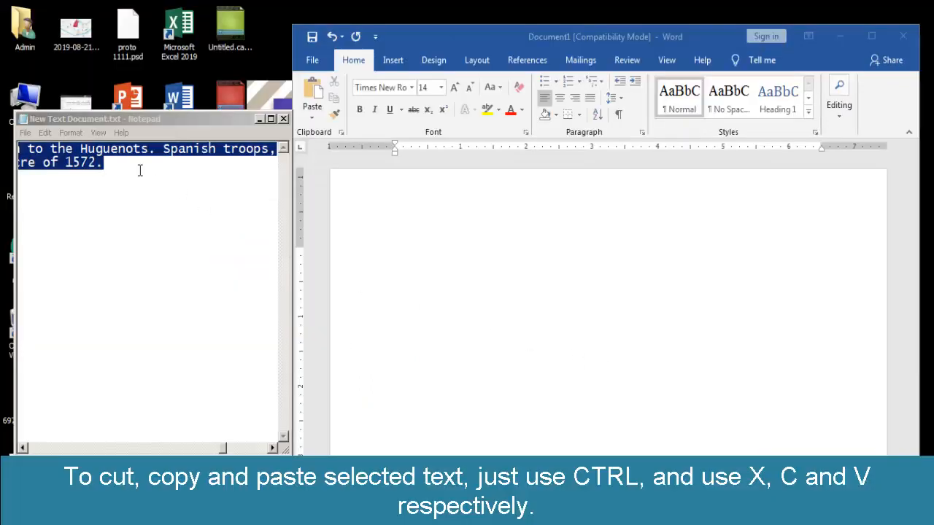
pyautogui.rightClick(101, 156)
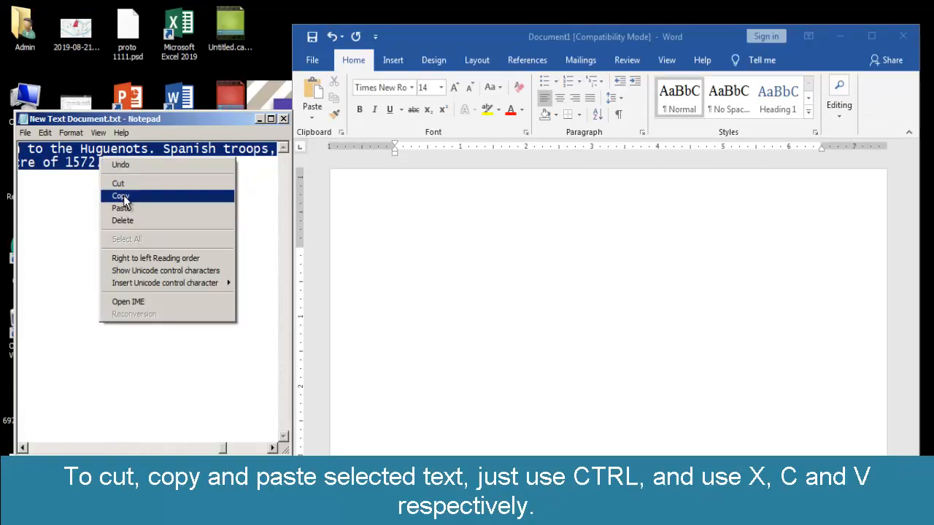
pyautogui.click(117, 195)
pyautogui.click(399, 246)
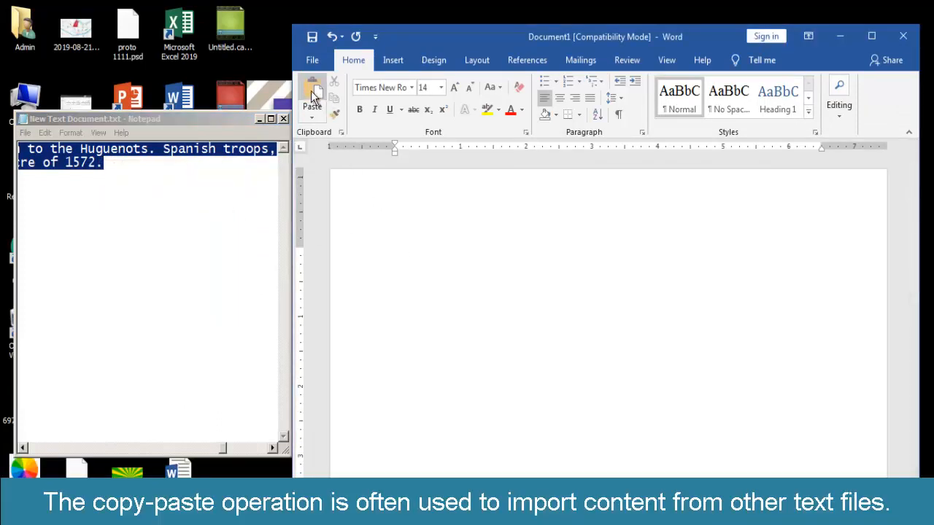
pyautogui.click(312, 91)
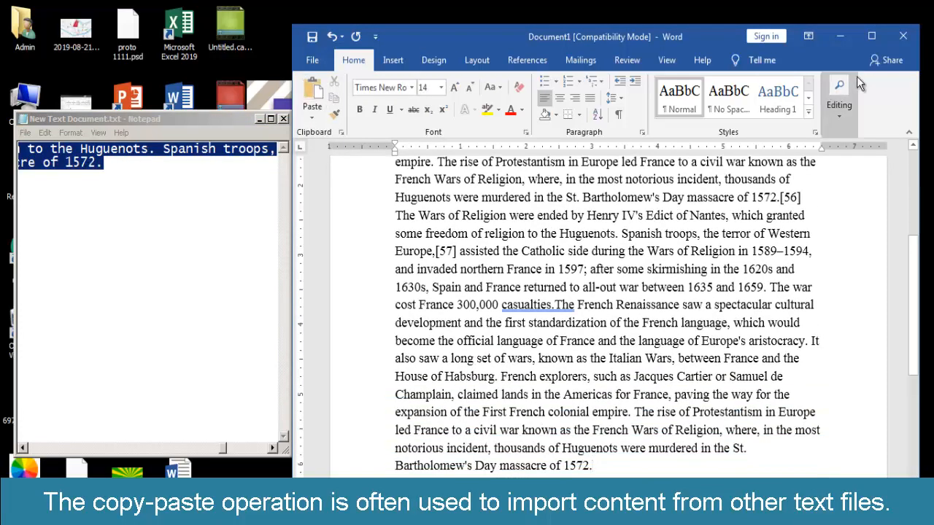
pyautogui.click(871, 36)
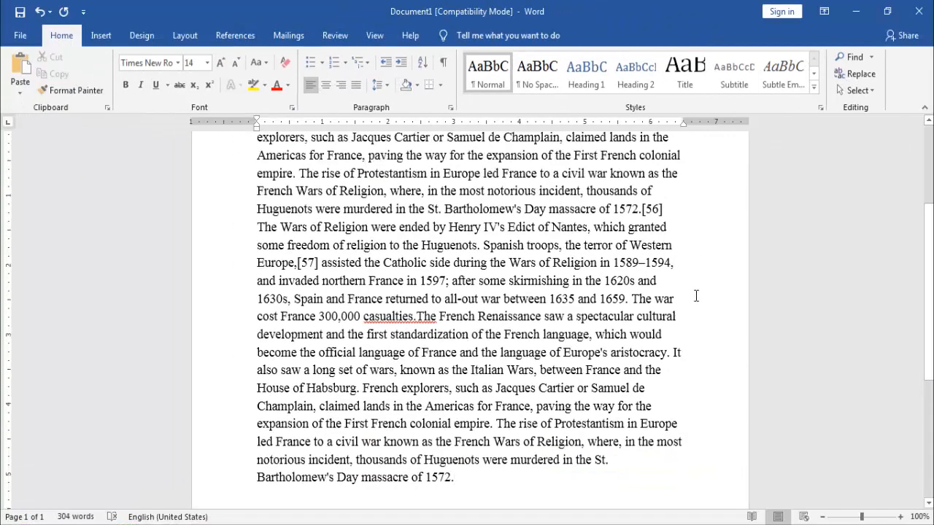
# Try the Narrow page margins on the pasted text and set the margins to Moderate instead
pyautogui.scroll(3, 696, 295)
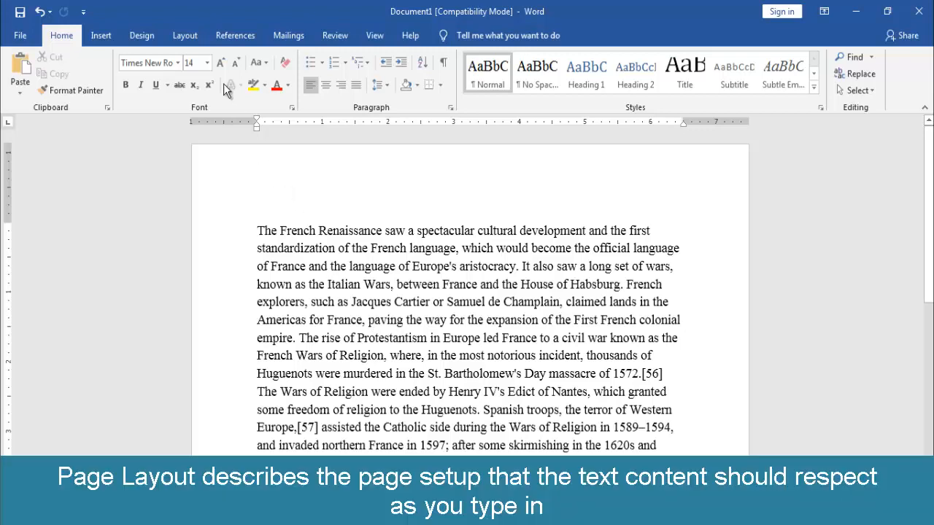
pyautogui.click(189, 34)
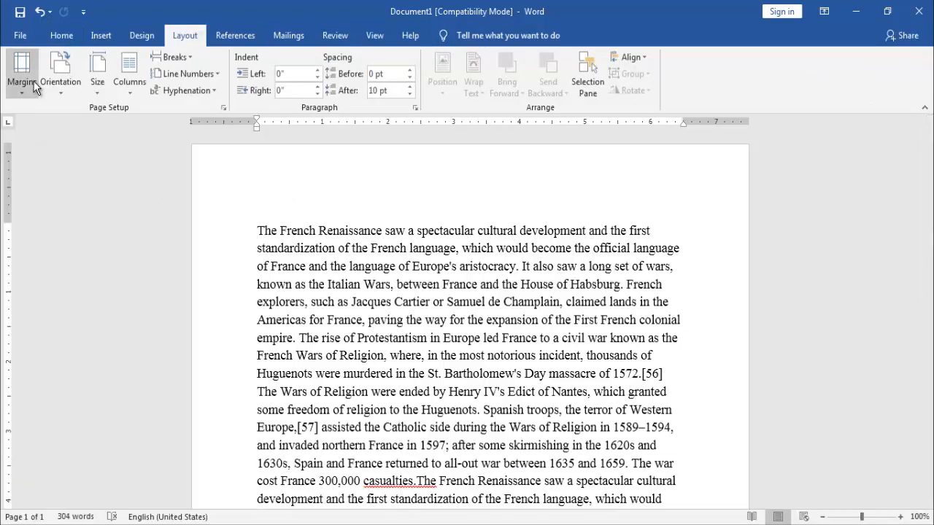
pyautogui.click(21, 73)
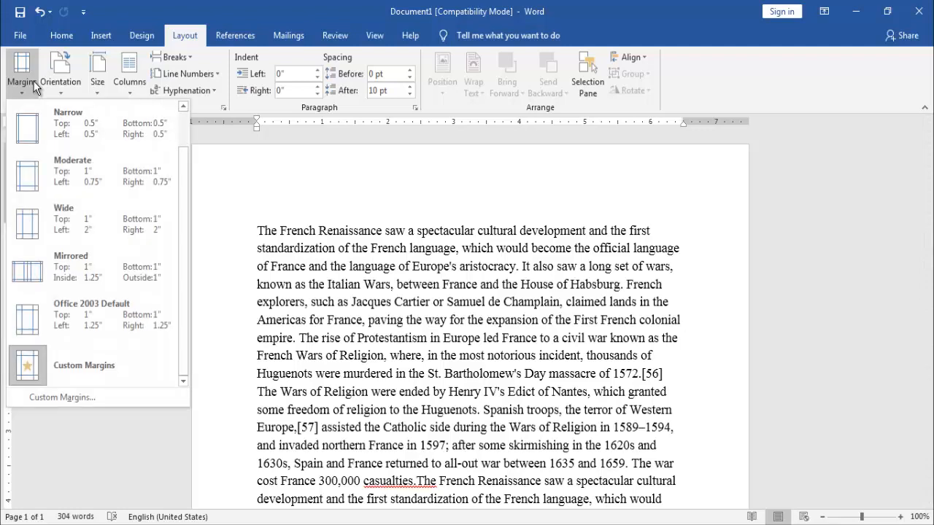
pyautogui.click(88, 131)
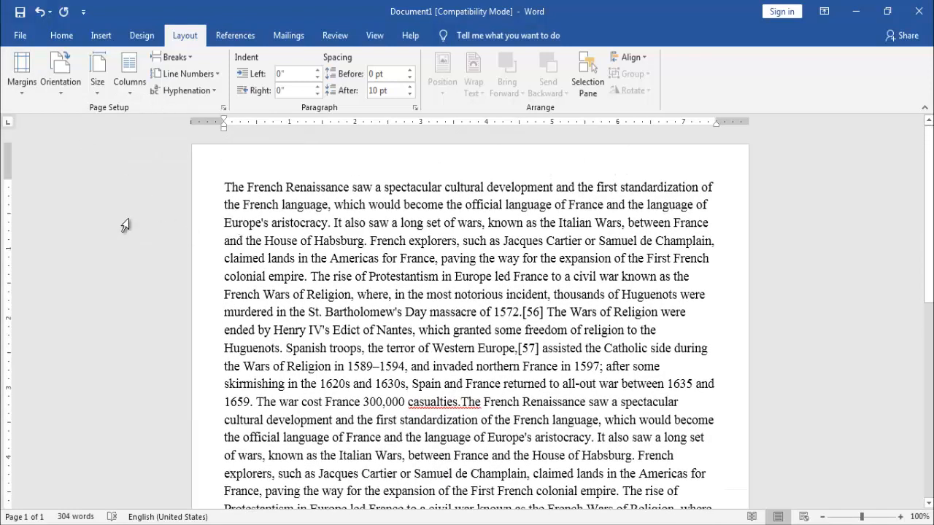
pyautogui.click(22, 70)
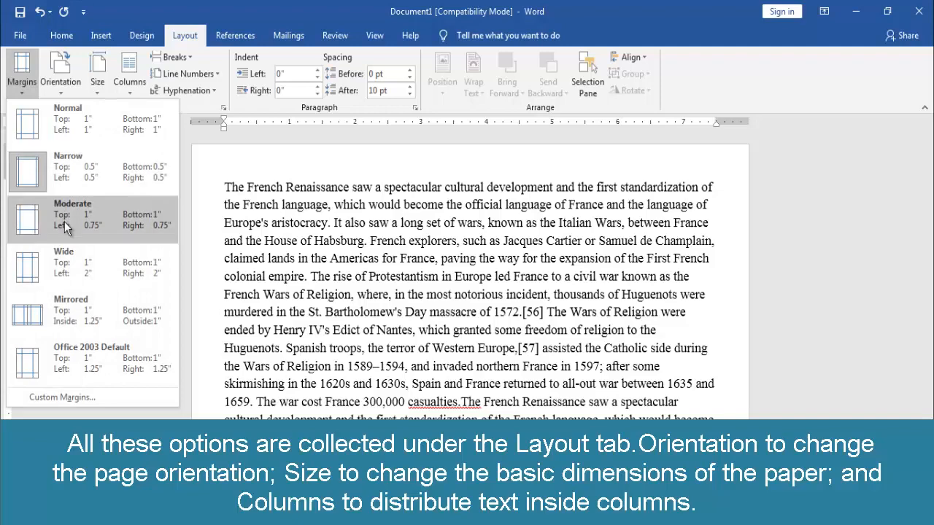
pyautogui.click(64, 221)
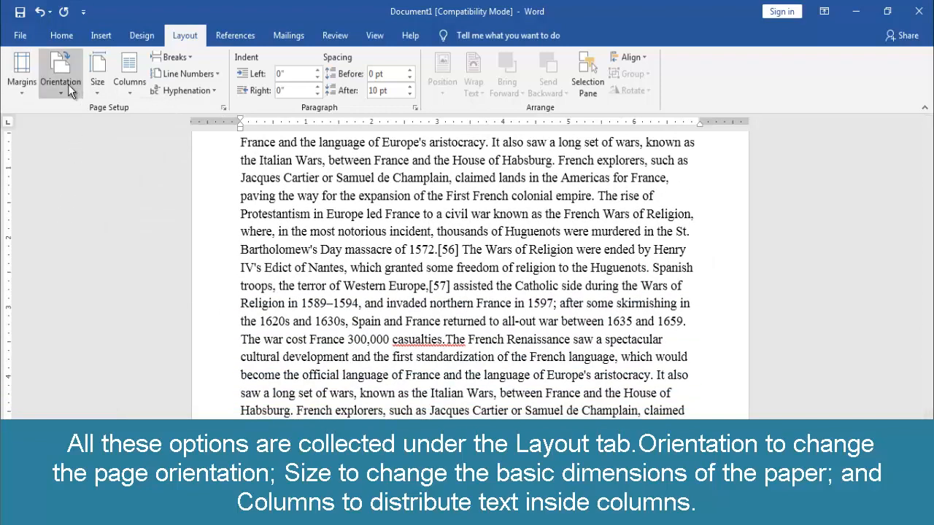
# Change the page orientation to Landscape and return it to Portrait
pyautogui.click(68, 84)
pyautogui.click(73, 148)
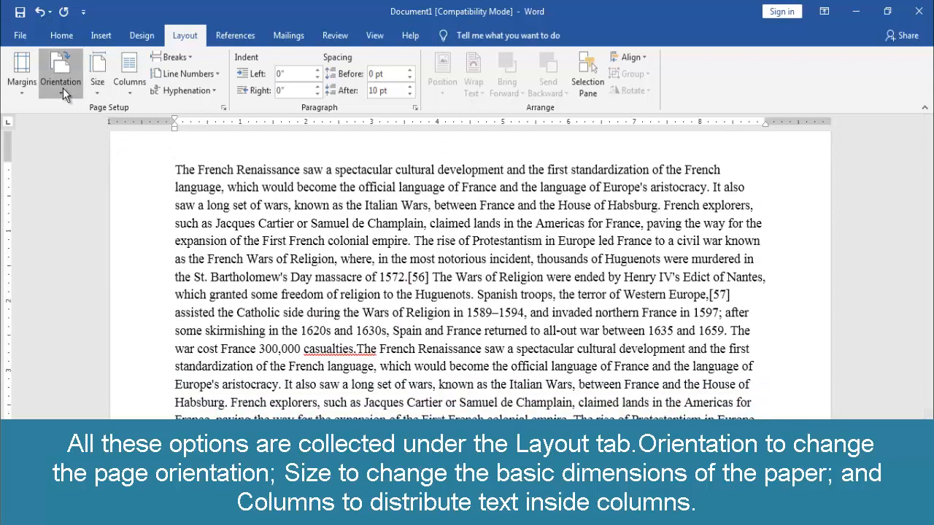
pyautogui.click(63, 88)
pyautogui.click(70, 118)
# Try the Tabloid and Envelope #10 paper sizes and return the document to Letter
pyautogui.click(98, 84)
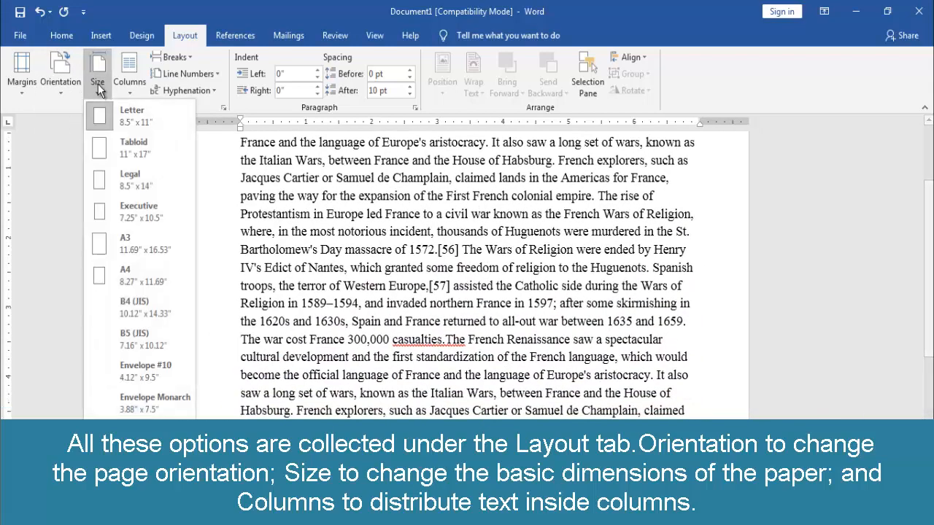
pyautogui.click(137, 157)
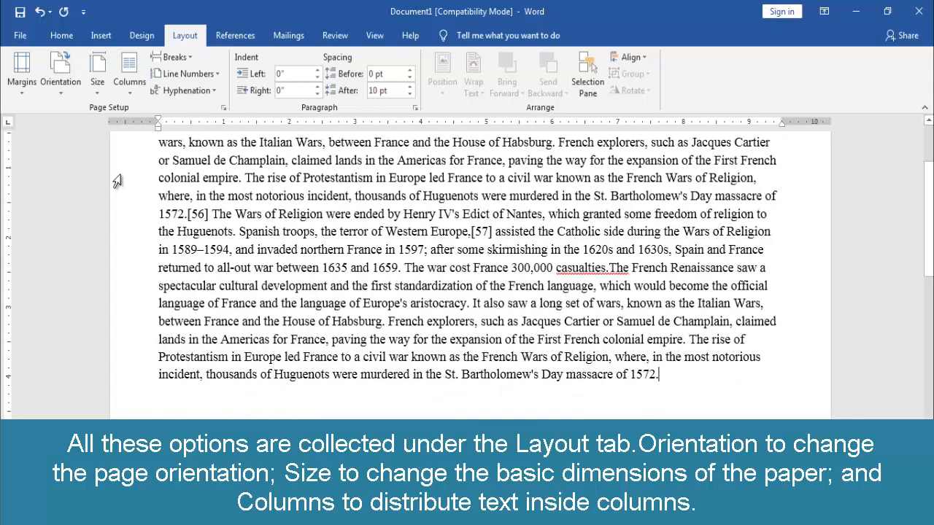
pyautogui.click(108, 86)
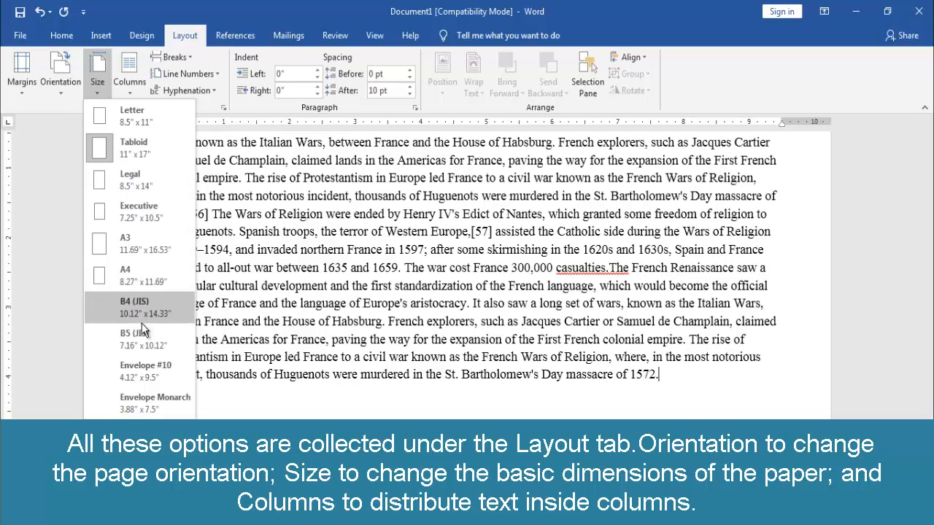
pyautogui.click(134, 371)
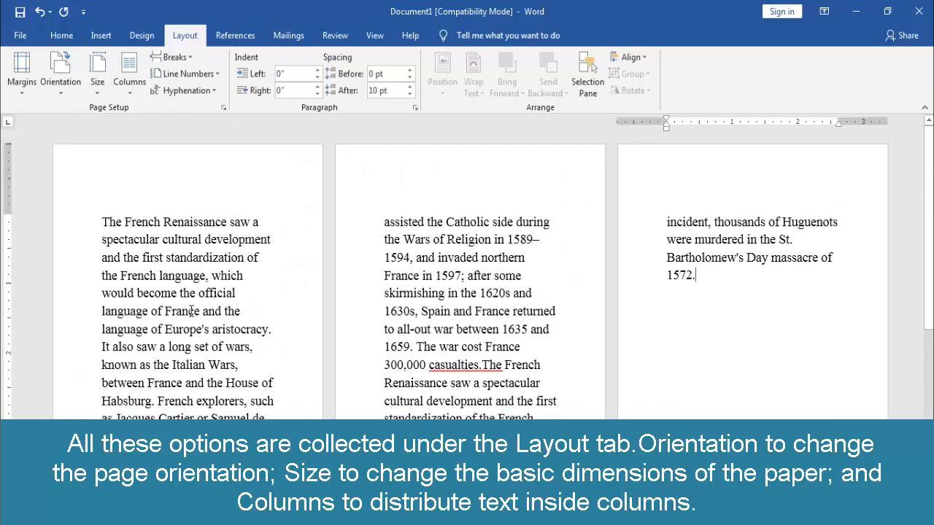
pyautogui.click(104, 86)
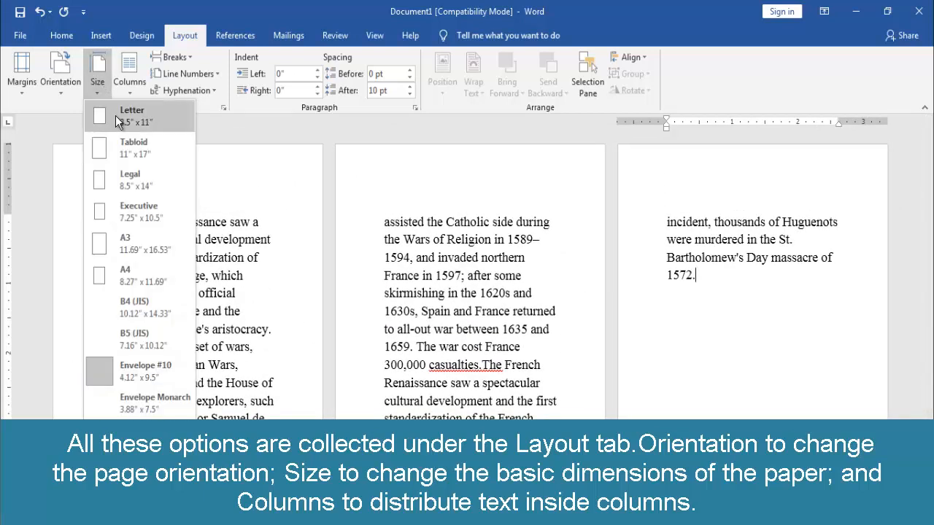
pyautogui.click(115, 115)
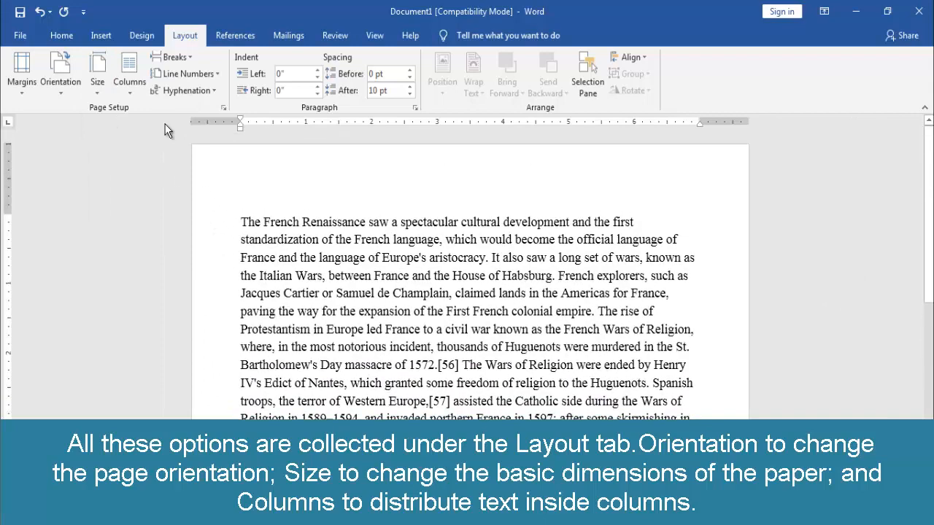
# Lay out the document text in two columns and check how it flows down the page
pyautogui.click(126, 92)
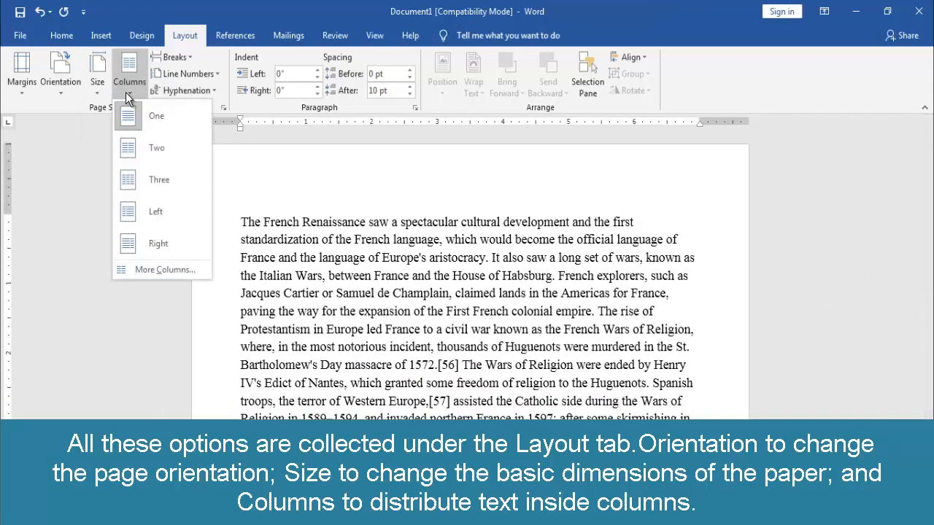
pyautogui.click(154, 156)
pyautogui.scroll(-3, 380, 266)
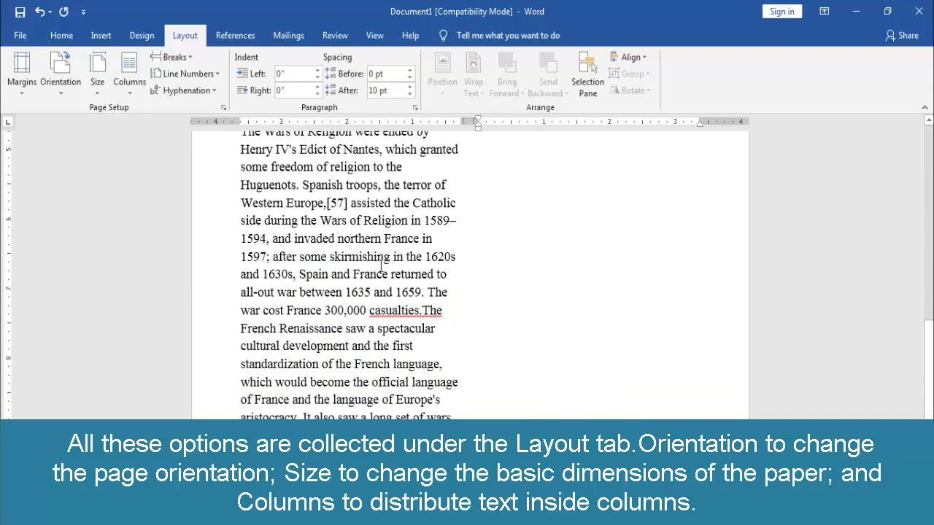
pyautogui.scroll(3, 380, 266)
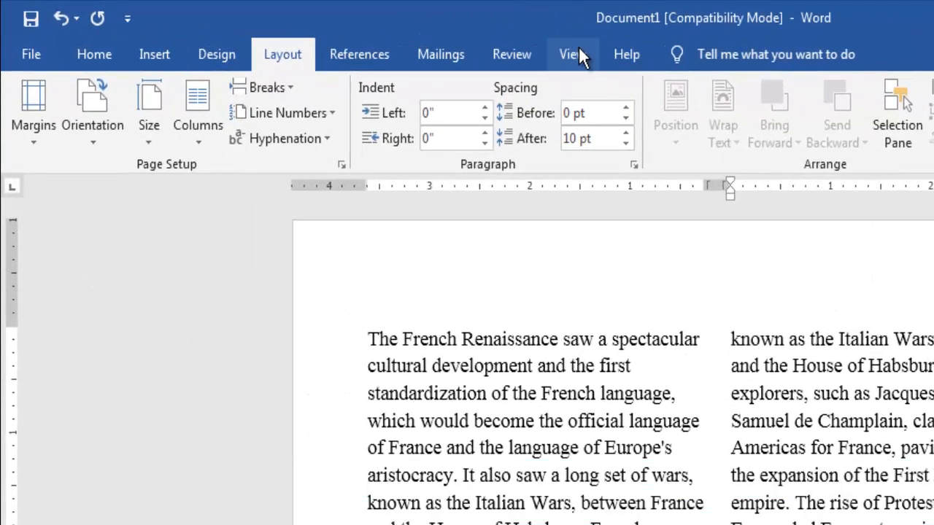
# Hide the ruler and show it again
pyautogui.click(579, 46)
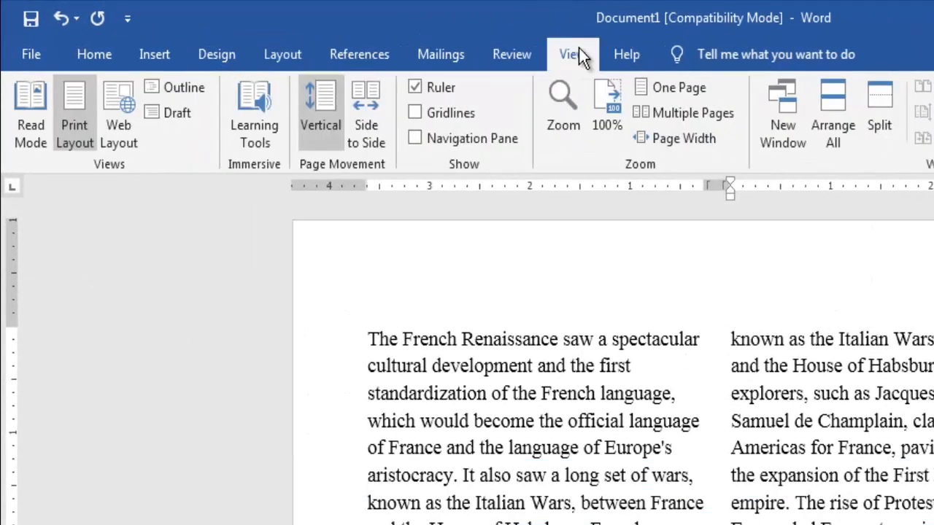
pyautogui.click(442, 91)
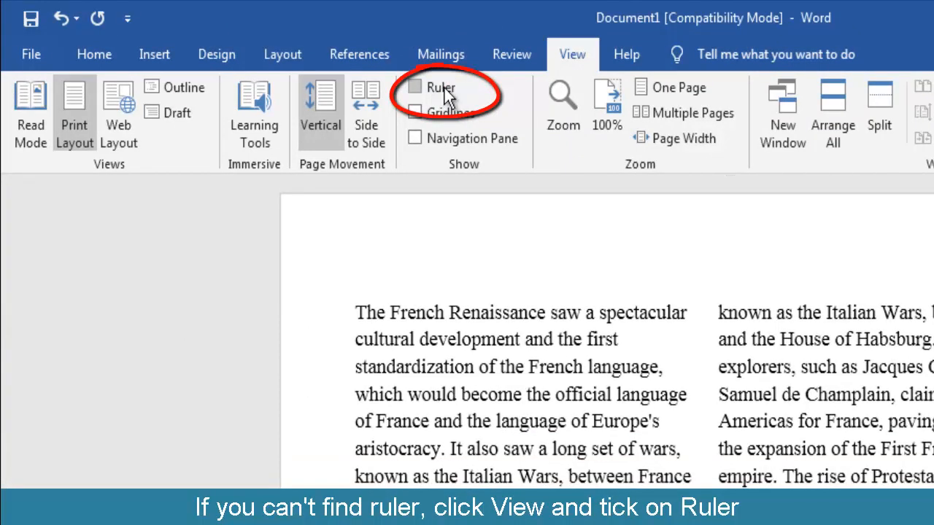
pyautogui.click(445, 88)
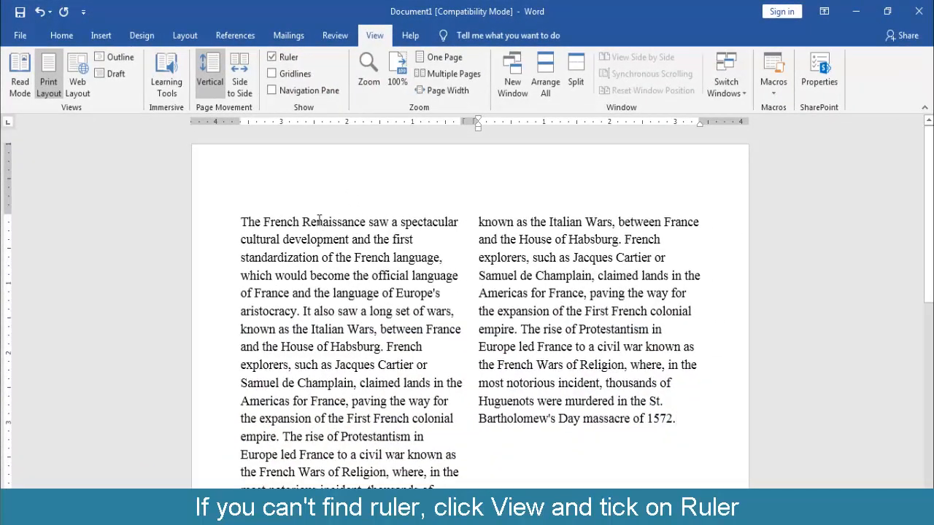
# Indent the first paragraph, beginning "The French Renaissance", 1" from the left using the ruler
pyautogui.click(185, 35)
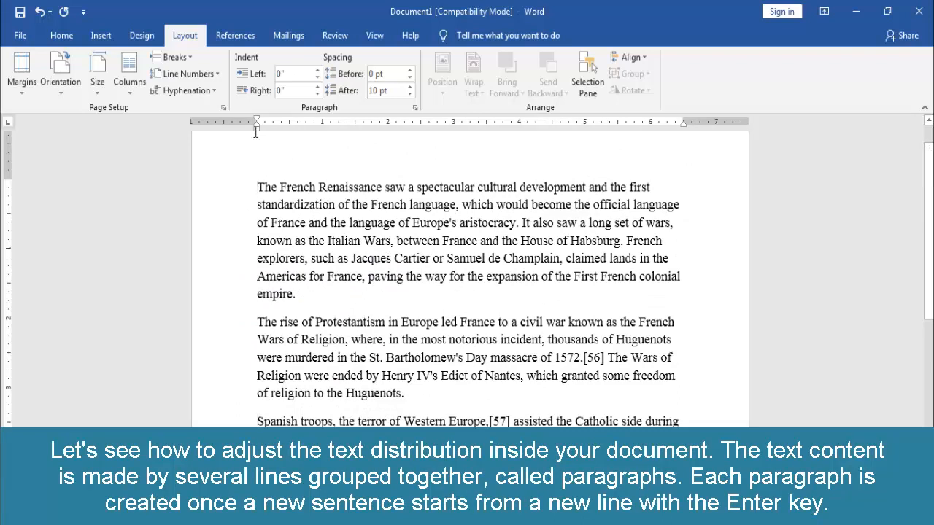
pyautogui.moveTo(255, 119)
pyautogui.mouseDown()
pyautogui.moveTo(328, 127)
pyautogui.moveTo(379, 119)
pyautogui.moveTo(255, 122)
pyautogui.moveTo(394, 131)
pyautogui.moveTo(322, 128)
pyautogui.mouseUp()
pyautogui.scroll(-1, 259, 241)
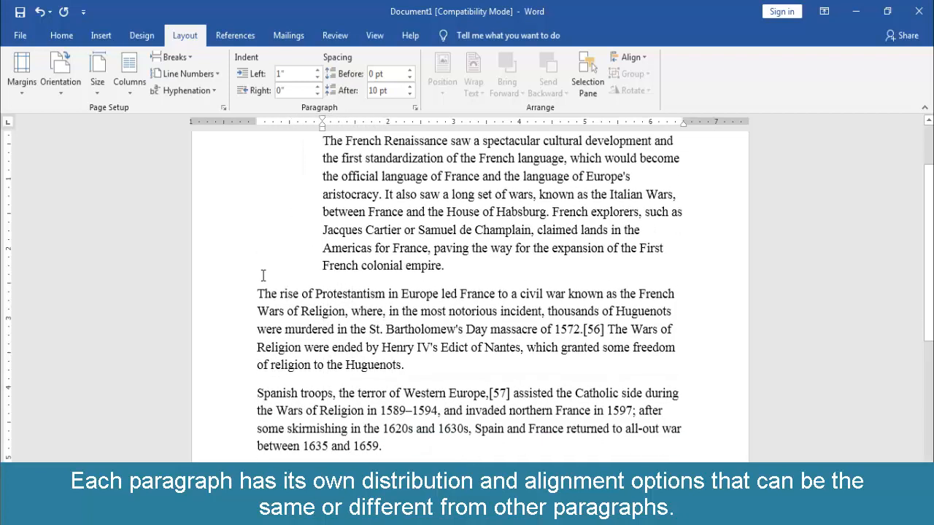
# Set the line spacing of the second paragraph, beginning "The rise of Protestantism", to Multiple at 2
pyautogui.scroll(-1, 262, 275)
pyautogui.moveTo(260, 268); pyautogui.dragTo(422, 345)
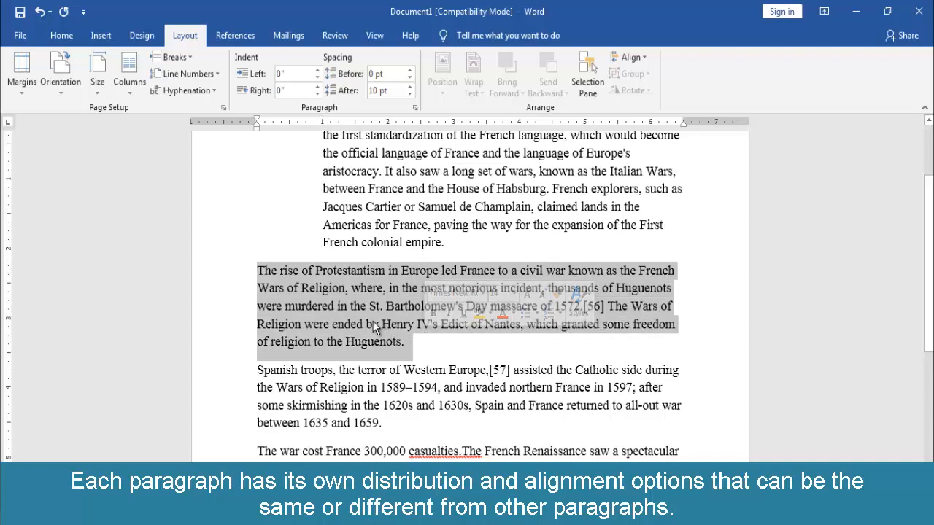
pyautogui.scroll(1, 360, 313)
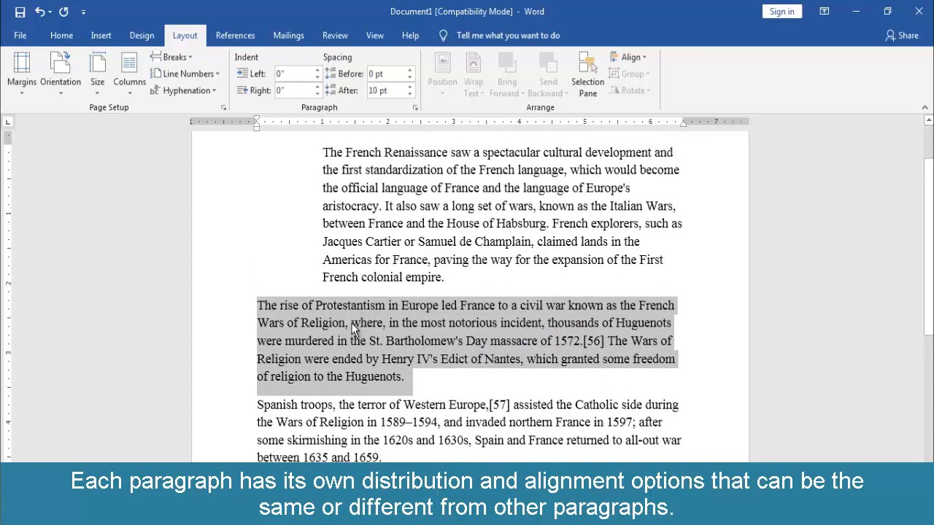
pyautogui.rightClick(351, 326)
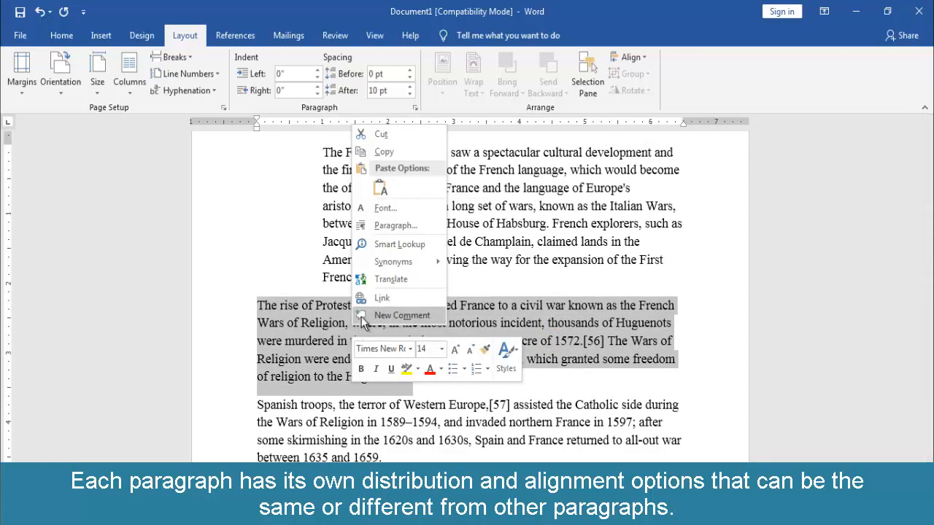
pyautogui.click(391, 227)
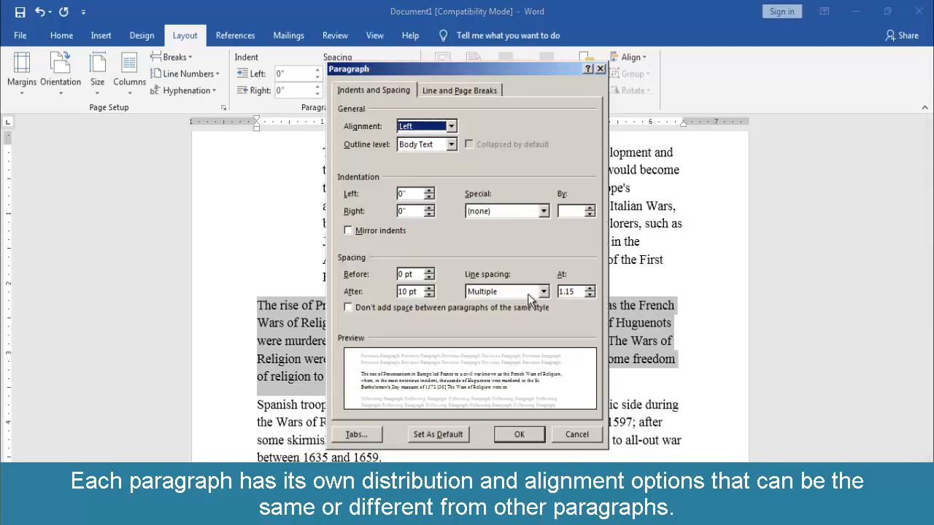
pyautogui.click(591, 289)
pyautogui.click(590, 289)
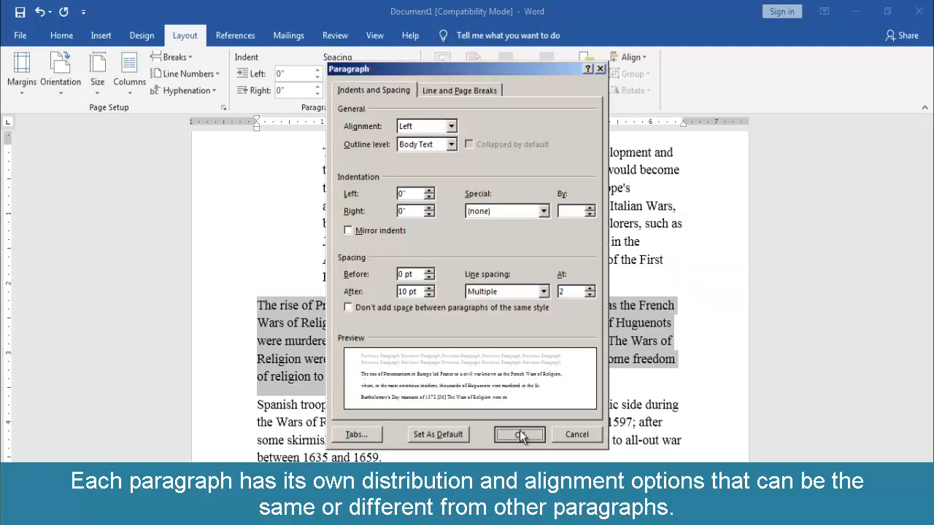
pyautogui.click(519, 435)
# Center the paragraph beginning "Spanish troops, the terror of Western Europe"
pyautogui.scroll(-3, 537, 383)
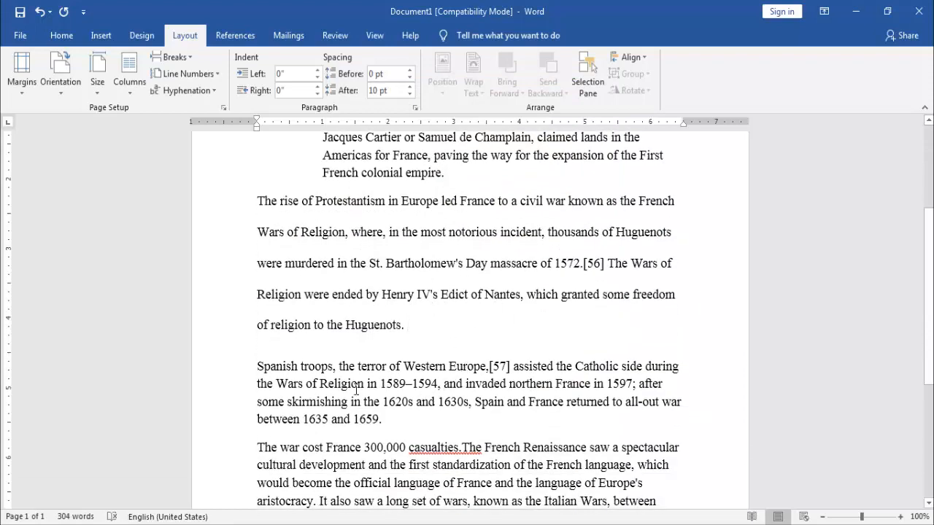
pyautogui.scroll(-4, 477, 370)
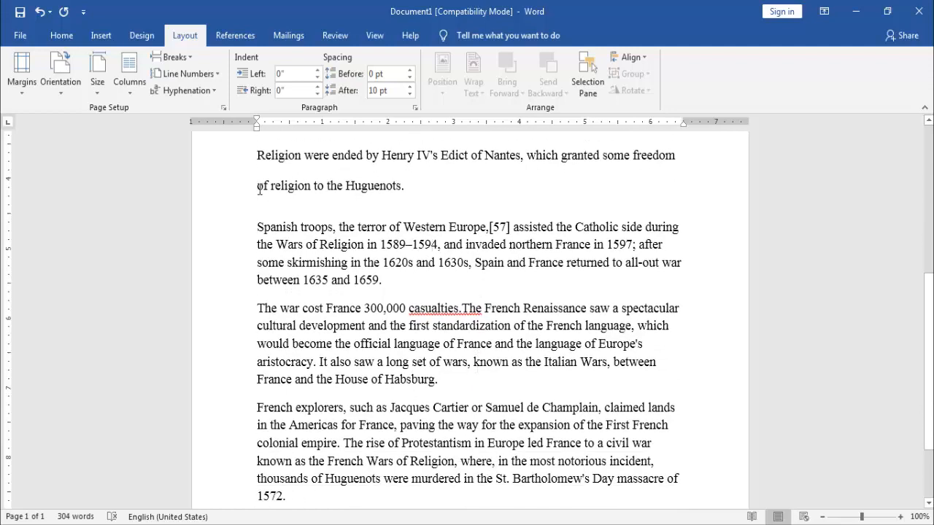
pyautogui.click(63, 38)
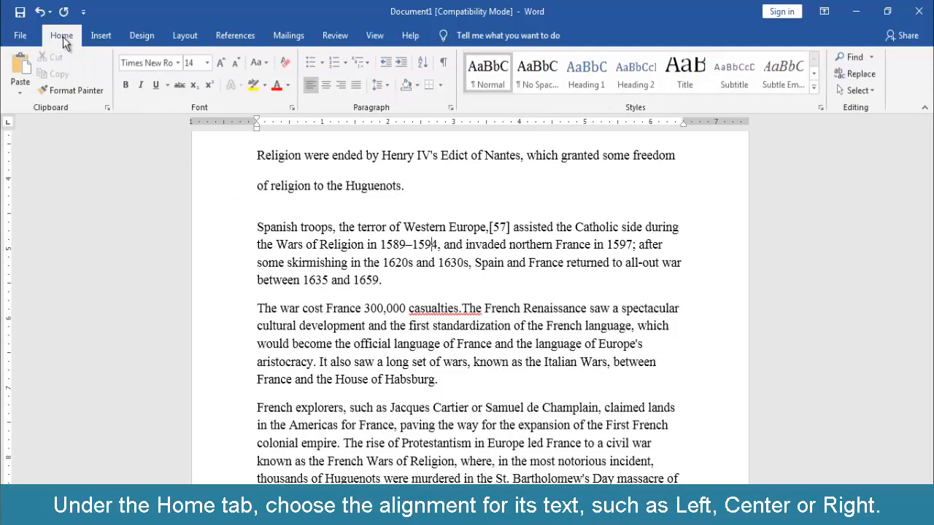
pyautogui.click(328, 92)
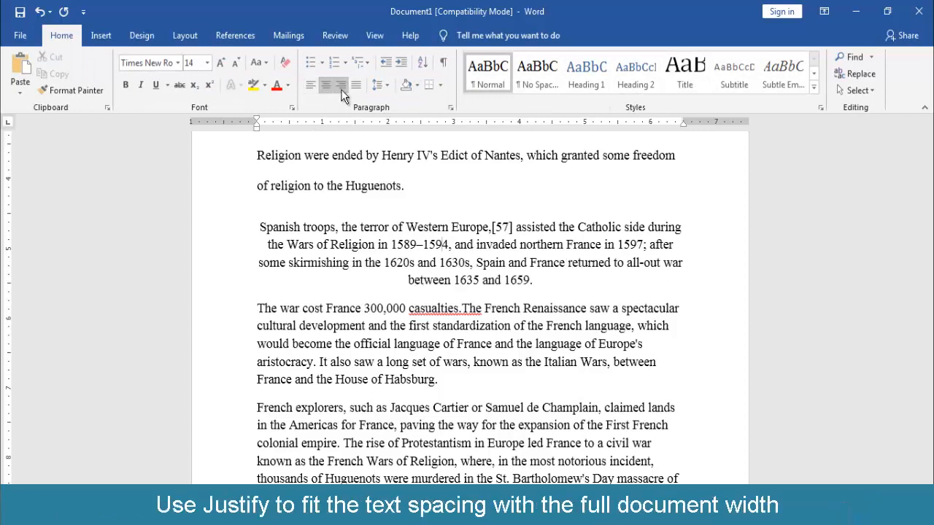
# Try right and justified alignment on the paragraph beginning "Spanish troops" and set it back to left alignment
pyautogui.click(342, 91)
pyautogui.click(357, 89)
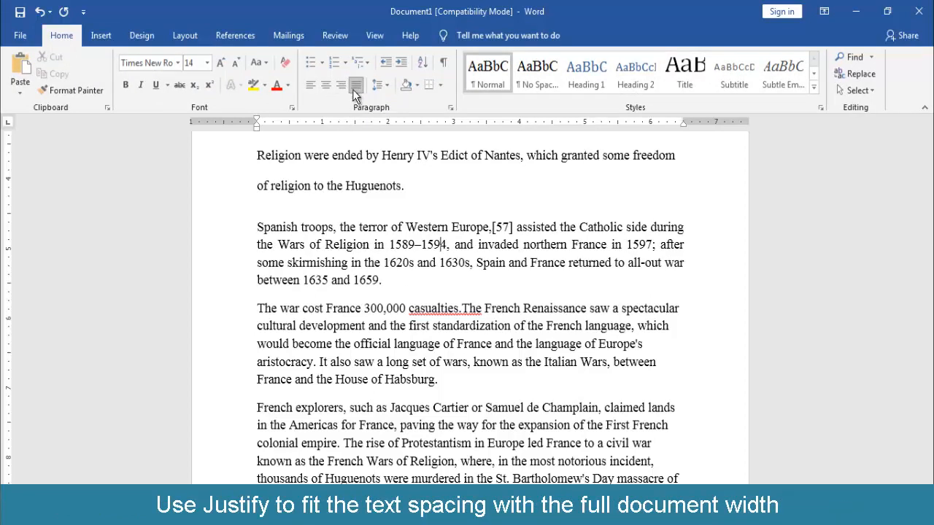
pyautogui.click(305, 91)
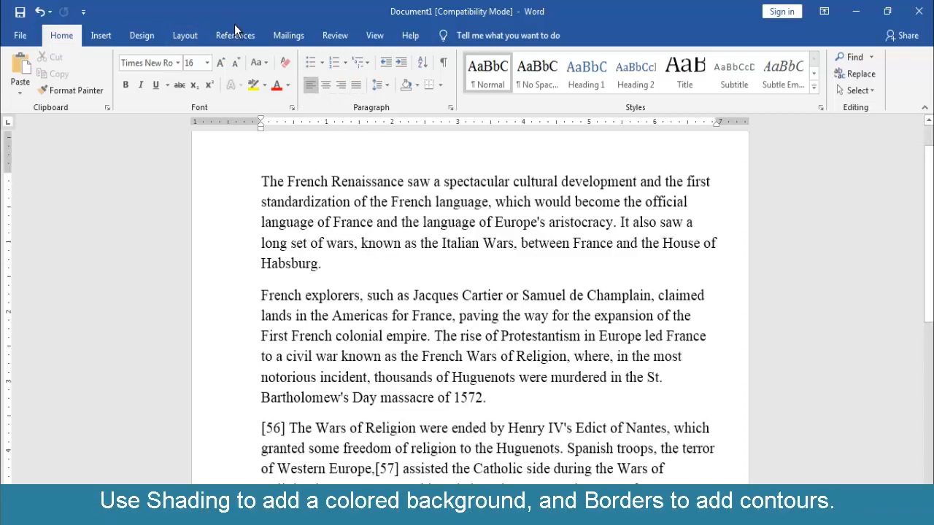
# Look through the shading colors and border options, previewing All Borders on the paragraph beginning "French explorers"
pyautogui.click(417, 84)
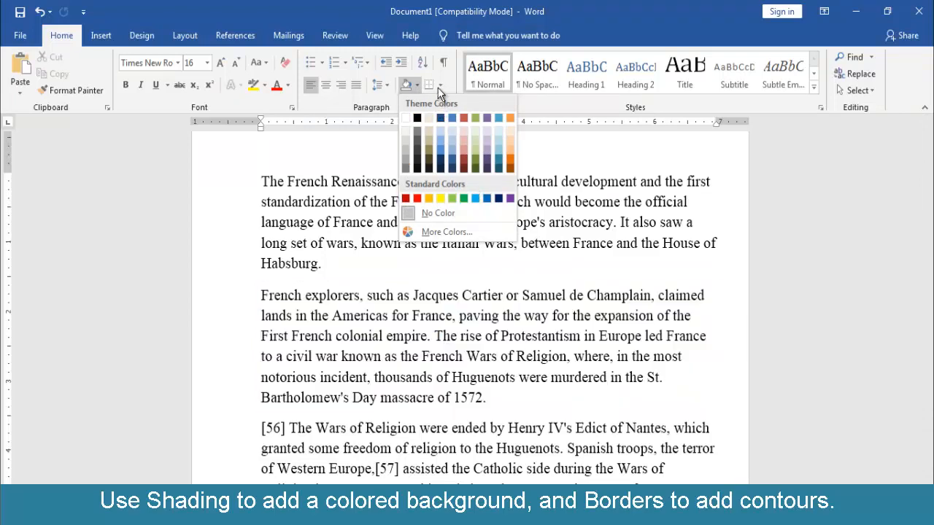
pyautogui.click(440, 82)
pyautogui.click(440, 83)
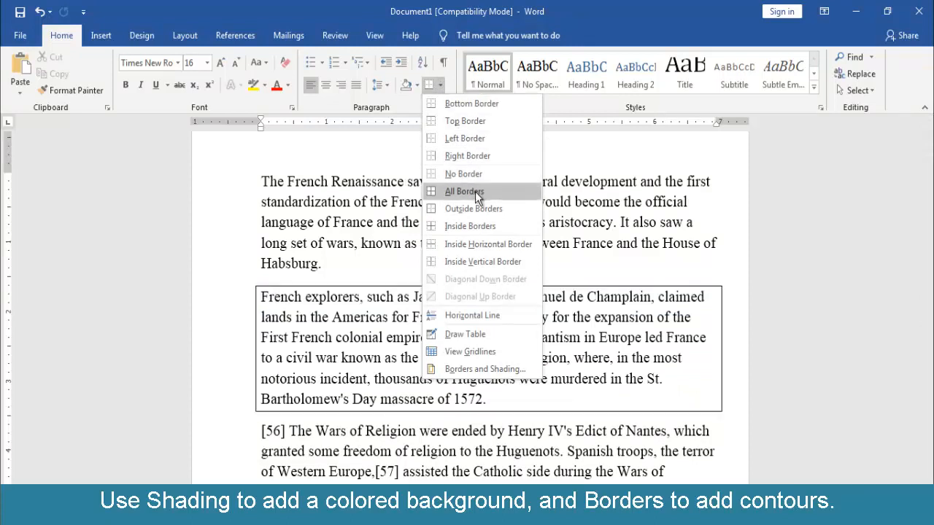
pyautogui.click(387, 88)
pyautogui.click(387, 88)
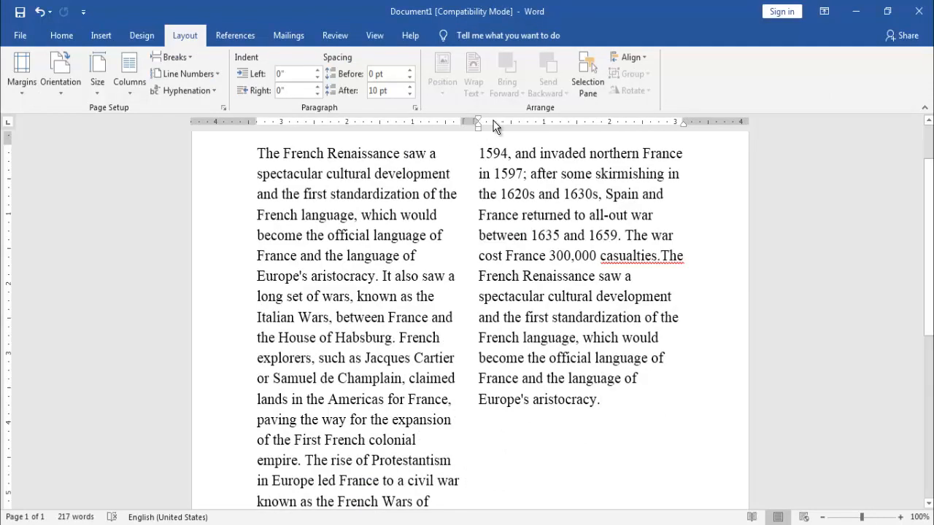
# Adjust the page margins and the gap between the two text columns on the ruler, making each column about 3" wide
pyautogui.moveTo(478, 121)
pyautogui.mouseDown()
pyautogui.moveTo(580, 120)
pyautogui.moveTo(476, 121)
pyautogui.moveTo(506, 121)
pyautogui.mouseUp()
pyautogui.moveTo(681, 122); pyautogui.dragTo(716, 121)
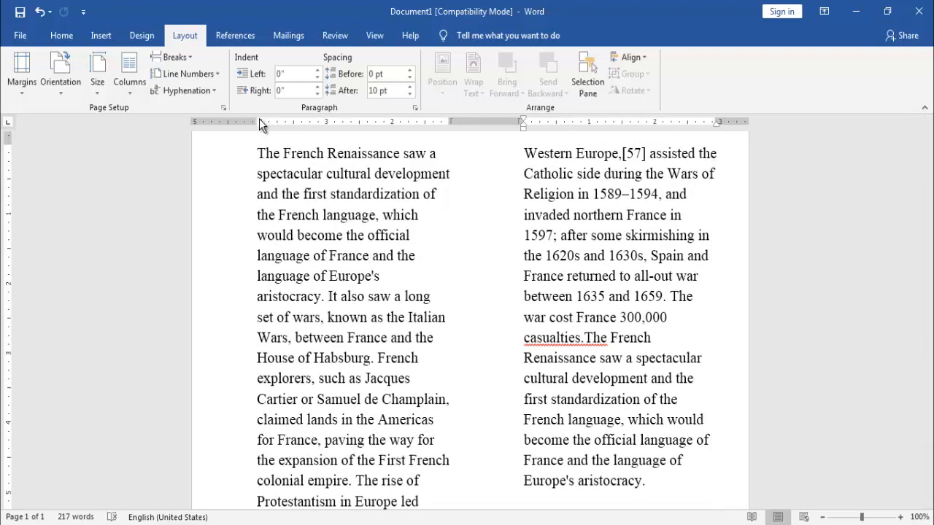
pyautogui.moveTo(256, 122)
pyautogui.mouseDown()
pyautogui.moveTo(235, 123)
pyautogui.moveTo(261, 122)
pyautogui.mouseUp()
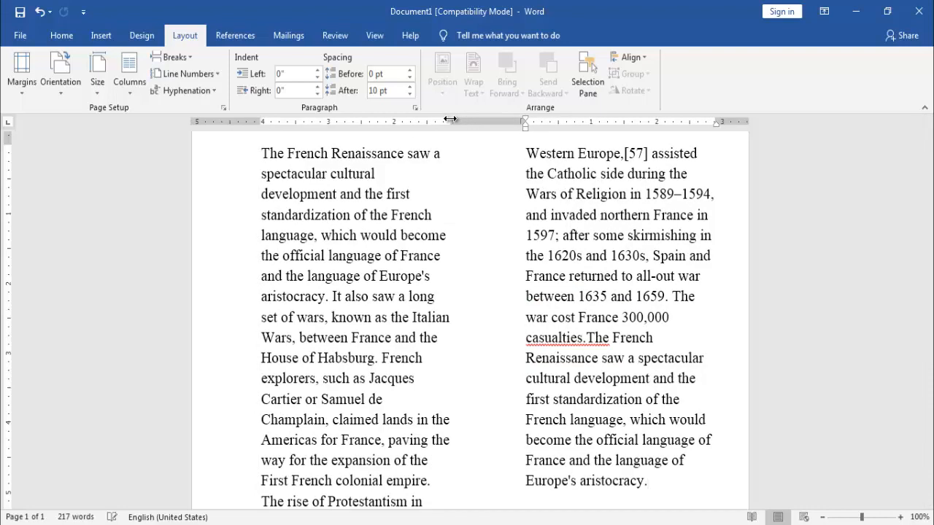
pyautogui.moveTo(451, 121); pyautogui.dragTo(464, 119)
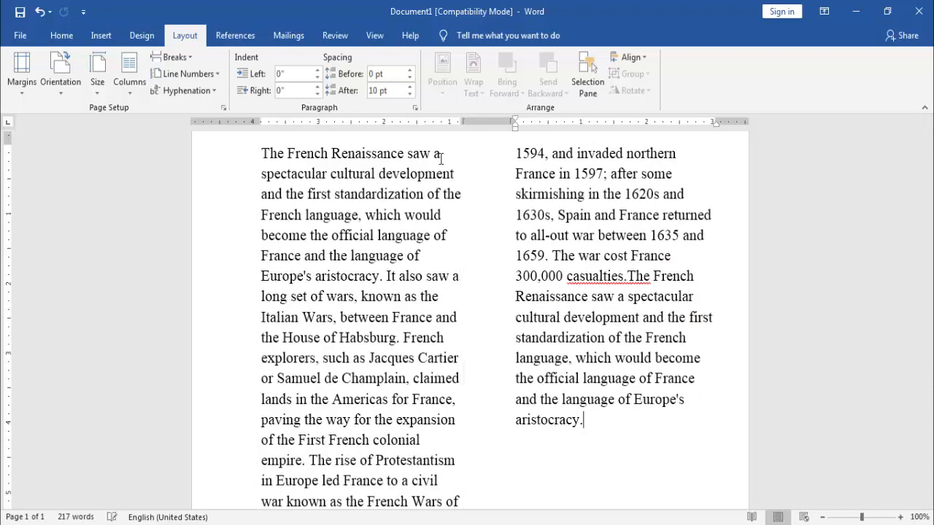
pyautogui.scroll(1, 432, 223)
pyautogui.scroll(-5, 432, 223)
pyautogui.scroll(-2, 432, 225)
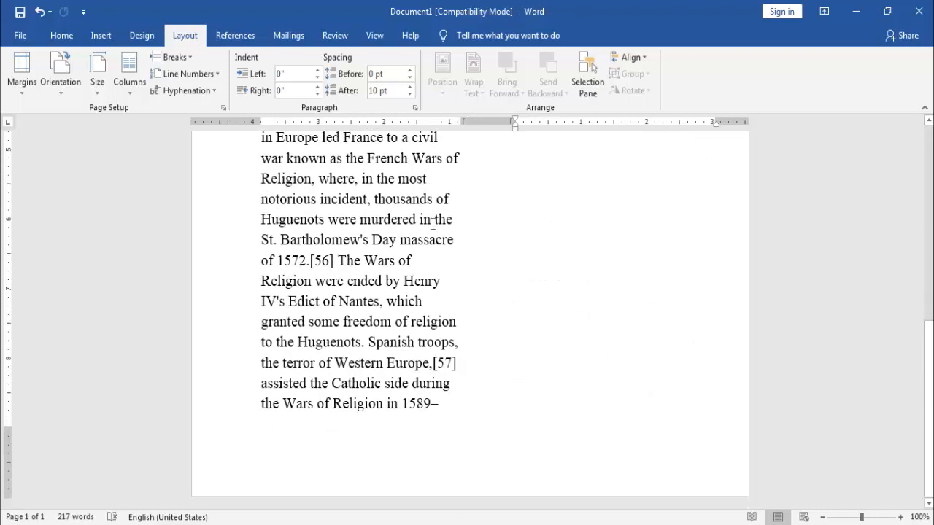
pyautogui.scroll(4, 432, 224)
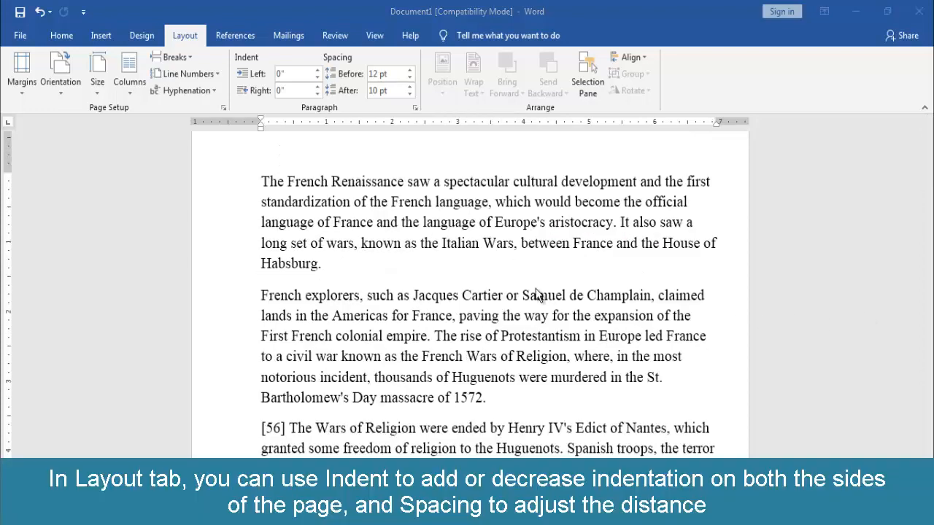
# Increase the left indent of the paragraph beginning "French explorers" to 1"
pyautogui.click(317, 70)
pyautogui.click(317, 70)
pyautogui.click(317, 70)
pyautogui.click(317, 70)
pyautogui.click(317, 71)
pyautogui.click(316, 70)
pyautogui.click(317, 70)
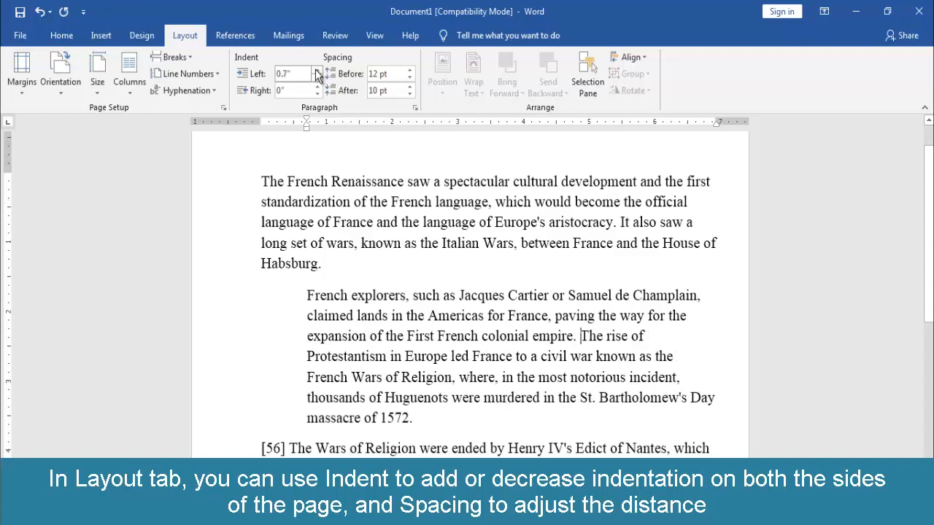
pyautogui.click(317, 70)
pyautogui.click(317, 70)
pyautogui.click(316, 70)
# Reduce the left indent of the "French explorers" paragraph back to 0"
pyautogui.click(316, 78)
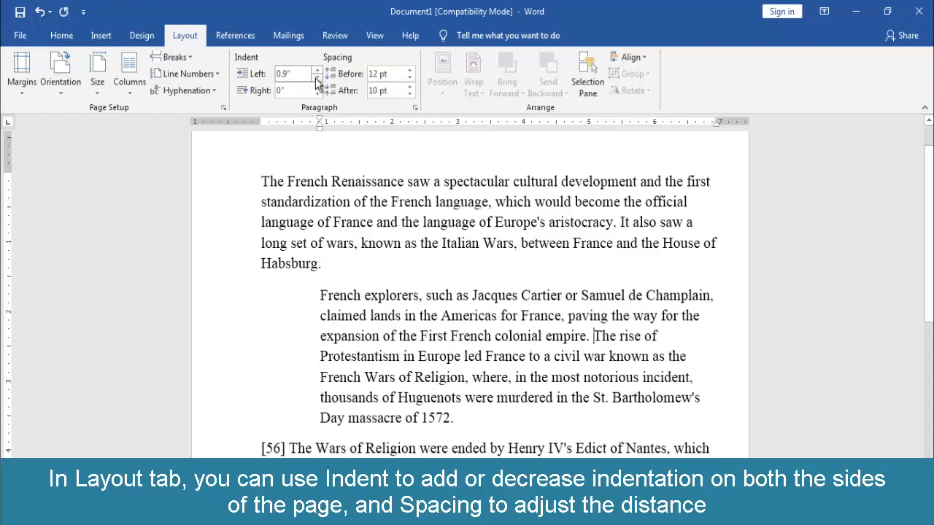
pyautogui.click(316, 78)
pyautogui.click(317, 78)
pyautogui.click(316, 78)
pyautogui.click(317, 78)
pyautogui.click(317, 78)
pyautogui.click(317, 78)
pyautogui.click(317, 78)
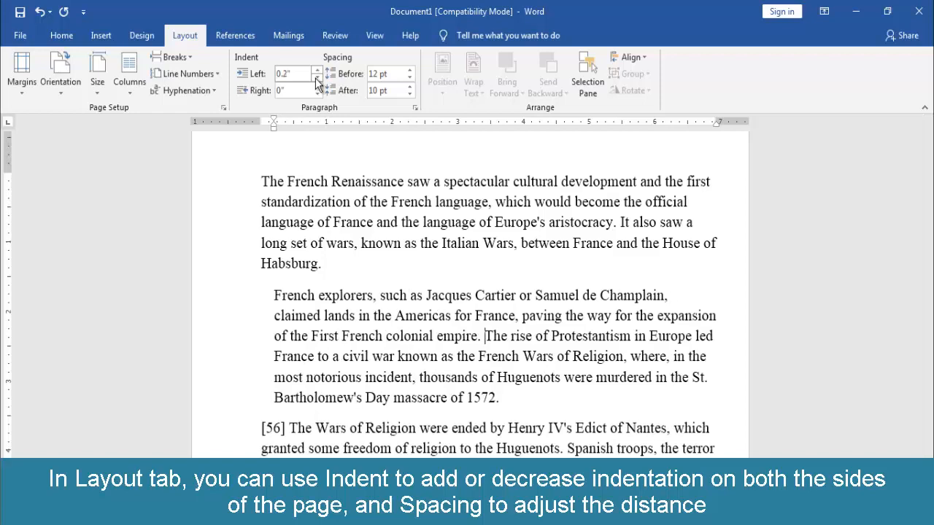
pyautogui.click(317, 78)
pyautogui.click(317, 78)
# Increase the right indent of the "French explorers" paragraph to 2"
pyautogui.click(316, 87)
pyautogui.click(316, 87)
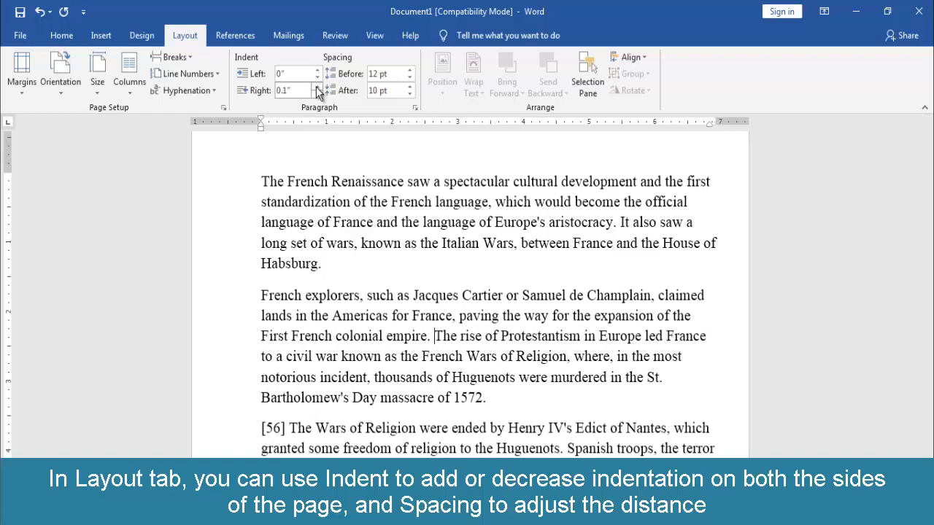
pyautogui.click(316, 87)
pyautogui.click(315, 86)
pyautogui.click(316, 87)
pyautogui.click(316, 87)
pyautogui.click(316, 87)
pyautogui.click(316, 87)
pyautogui.click(316, 87)
pyautogui.click(316, 87)
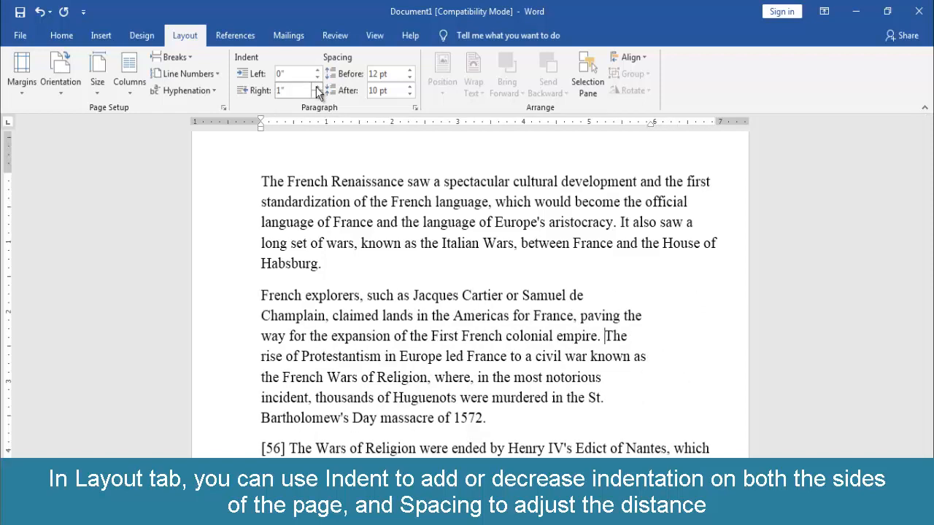
pyautogui.click(316, 87)
pyautogui.click(316, 87)
pyautogui.click(316, 86)
pyautogui.click(316, 86)
pyautogui.click(316, 87)
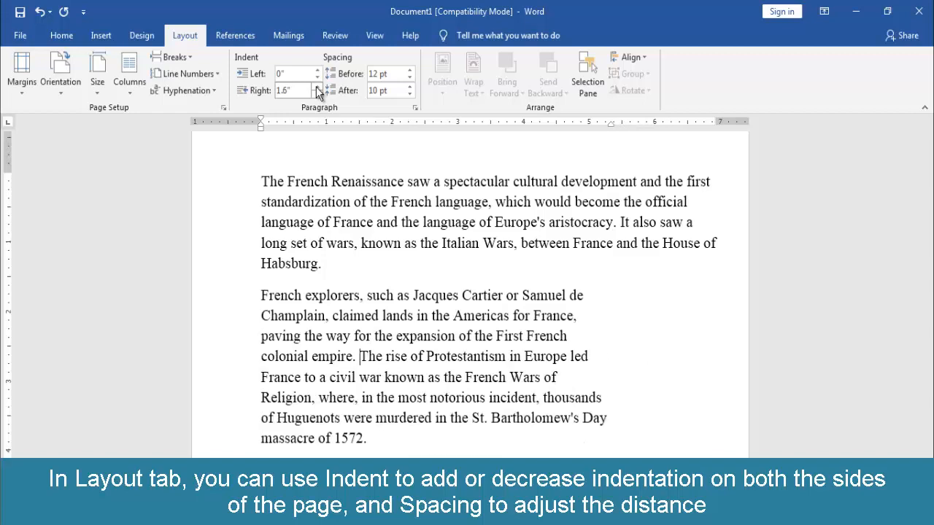
pyautogui.click(316, 87)
pyautogui.click(316, 87)
pyautogui.click(316, 86)
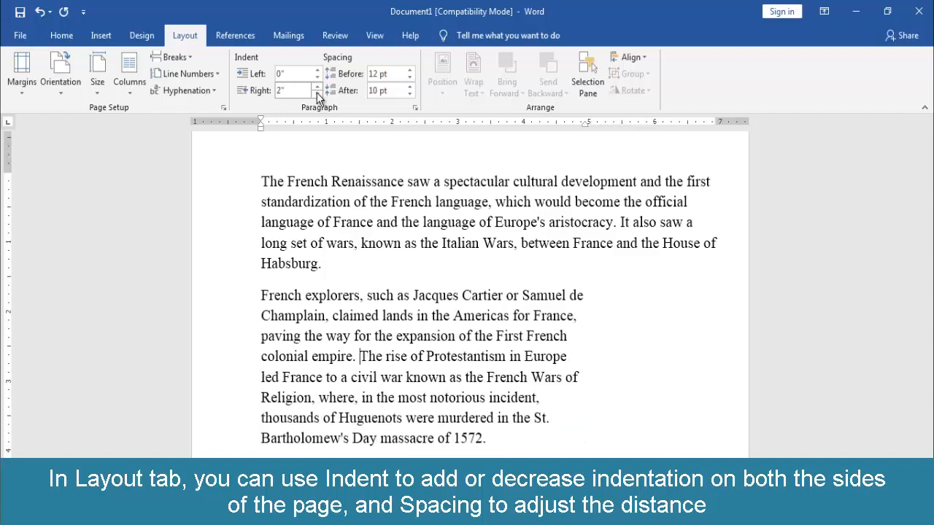
# Reduce the right indent of the "French explorers" paragraph back to 0"
pyautogui.click(317, 94)
pyautogui.click(317, 94)
pyautogui.click(316, 94)
pyautogui.click(317, 94)
pyautogui.click(317, 95)
pyautogui.click(316, 94)
pyautogui.click(317, 95)
pyautogui.click(317, 94)
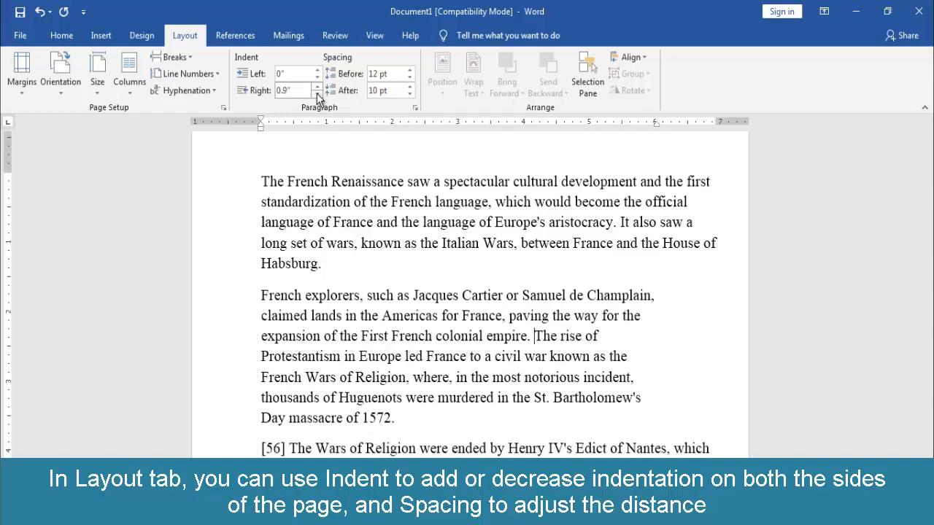
pyautogui.click(317, 94)
pyautogui.click(317, 94)
pyautogui.click(316, 95)
pyautogui.click(317, 94)
pyautogui.click(317, 94)
pyautogui.click(317, 95)
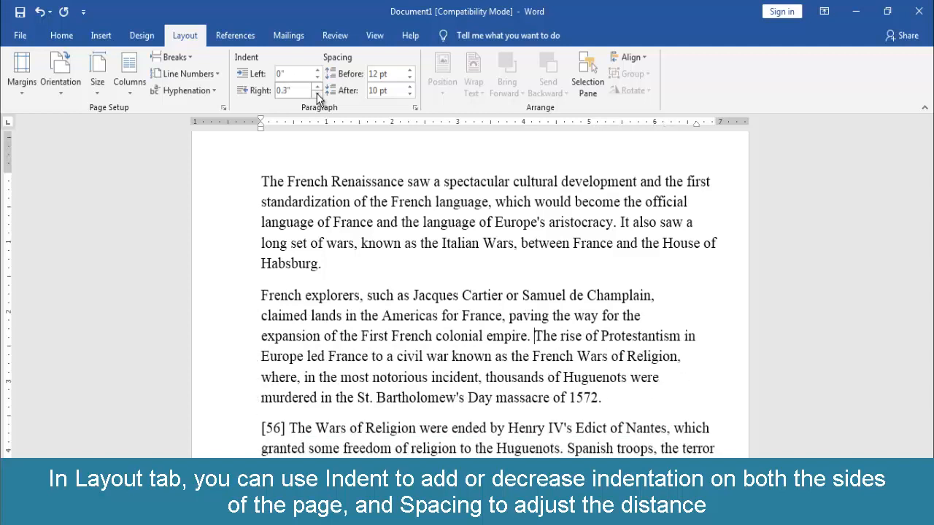
pyautogui.click(317, 94)
pyautogui.click(317, 94)
pyautogui.click(316, 94)
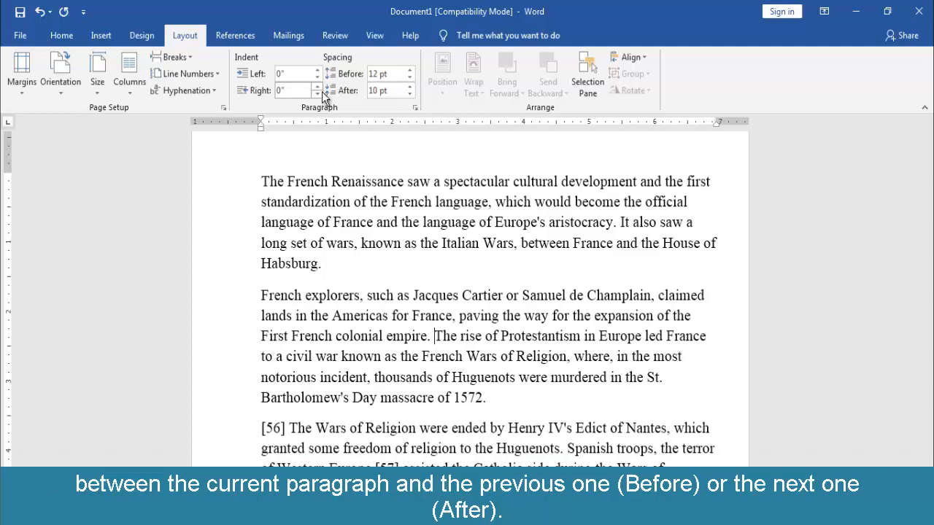
# Increase the spacing before the "French explorers" paragraph to 96 pt
pyautogui.click(410, 70)
pyautogui.click(410, 70)
pyautogui.click(410, 70)
pyautogui.click(410, 71)
pyautogui.click(410, 70)
pyautogui.click(410, 70)
pyautogui.click(410, 70)
pyautogui.click(411, 70)
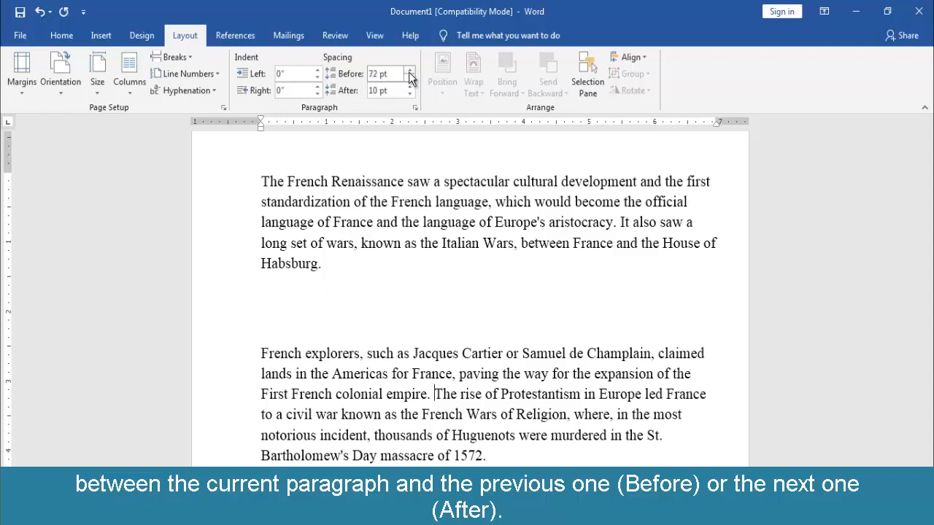
pyautogui.click(411, 70)
pyautogui.click(410, 71)
pyautogui.click(410, 71)
pyautogui.click(411, 71)
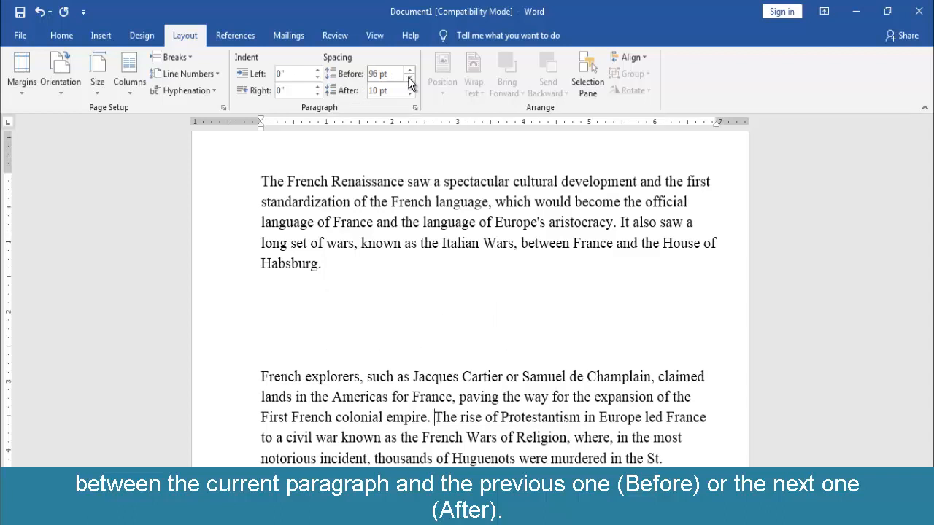
# Set the spacing before the "French explorers" paragraph to 6 pt
pyautogui.click(410, 77)
pyautogui.click(409, 78)
pyautogui.click(409, 77)
pyautogui.click(410, 77)
pyautogui.click(410, 77)
pyautogui.click(410, 78)
pyautogui.click(409, 77)
pyautogui.click(409, 77)
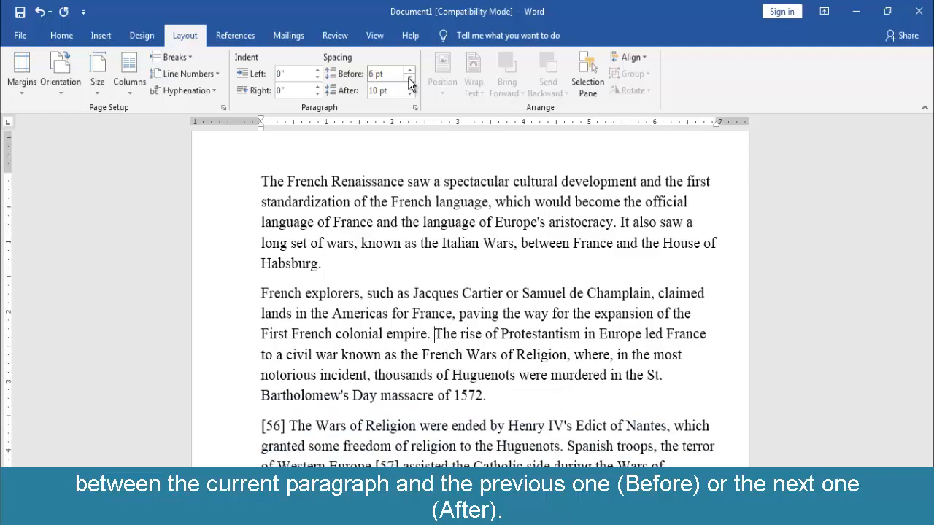
# Increase the spacing after the "French explorers" paragraph to 120 pt and check the gap to the next paragraph
pyautogui.click(410, 87)
pyautogui.click(411, 86)
pyautogui.click(411, 87)
pyautogui.click(410, 87)
pyautogui.click(410, 87)
pyautogui.click(410, 87)
pyautogui.click(410, 86)
pyautogui.click(411, 87)
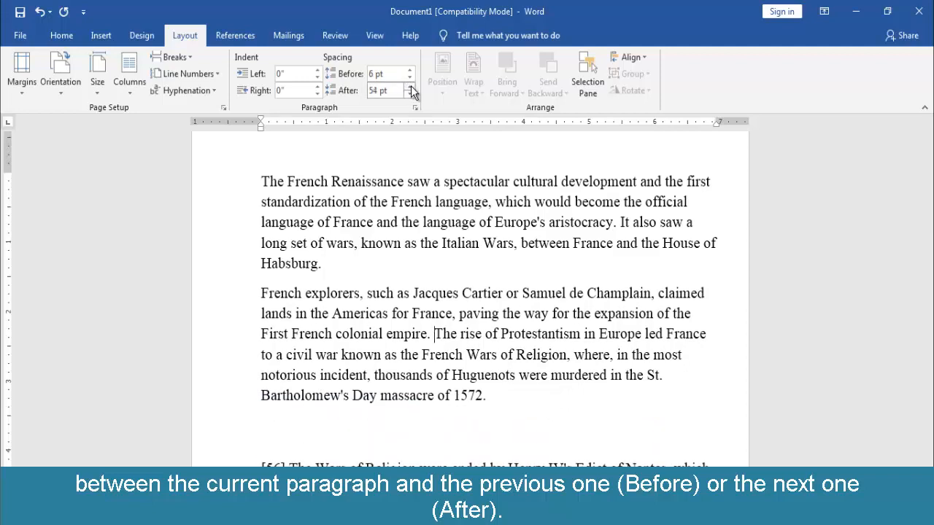
pyautogui.click(411, 87)
pyautogui.scroll(-4, 419, 171)
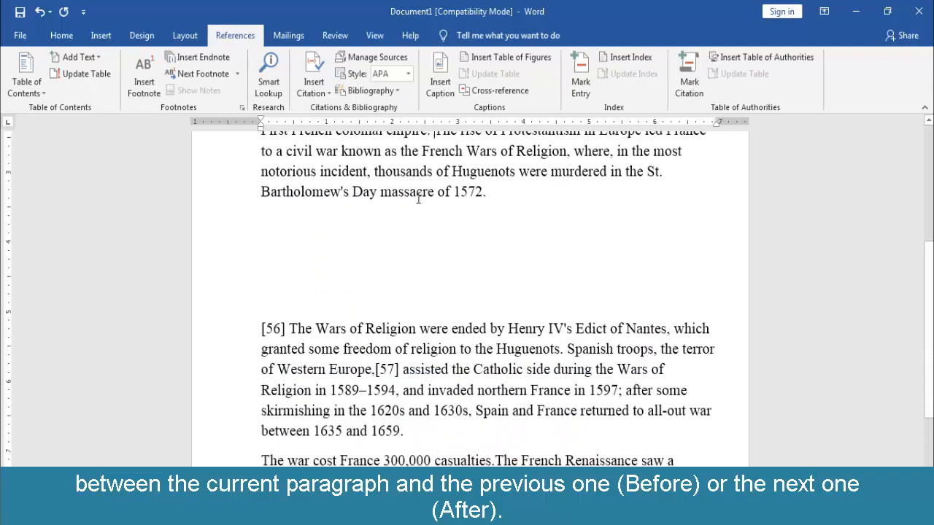
pyautogui.scroll(3, 419, 197)
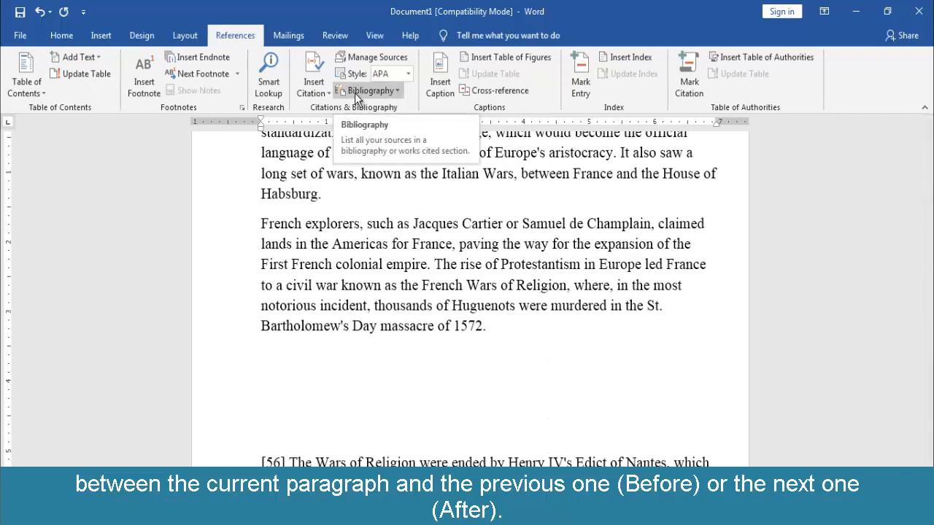
# Set the spacing after the "French explorers" paragraph to 6 pt
pyautogui.click(184, 35)
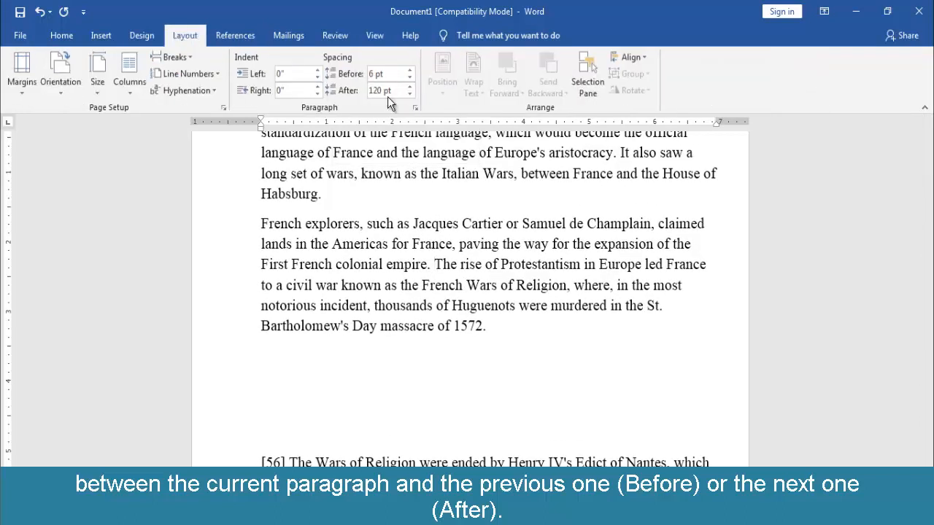
pyautogui.click(410, 93)
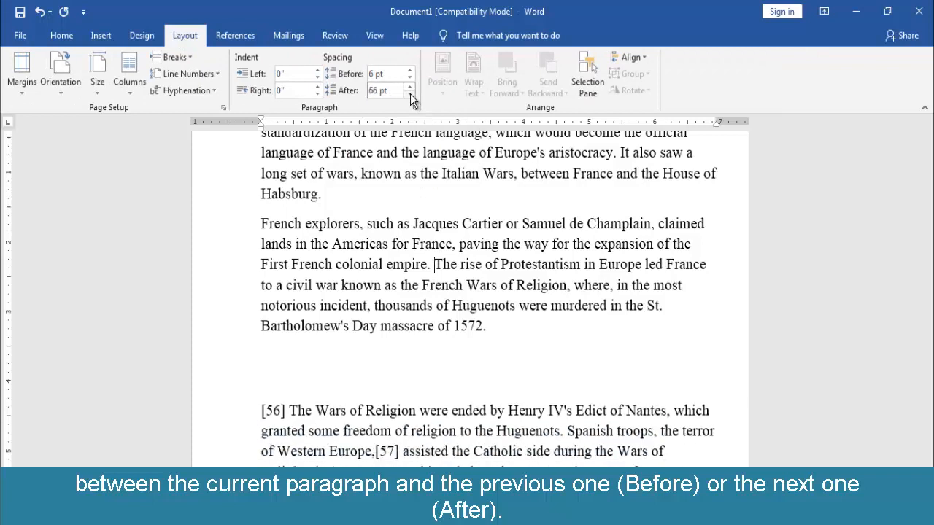
pyautogui.click(410, 93)
pyautogui.click(410, 93)
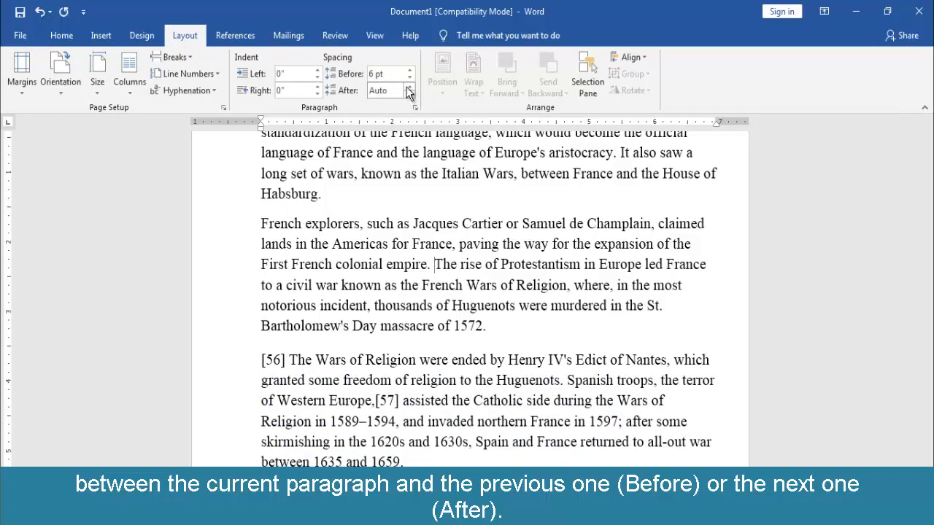
pyautogui.click(408, 86)
pyautogui.click(409, 85)
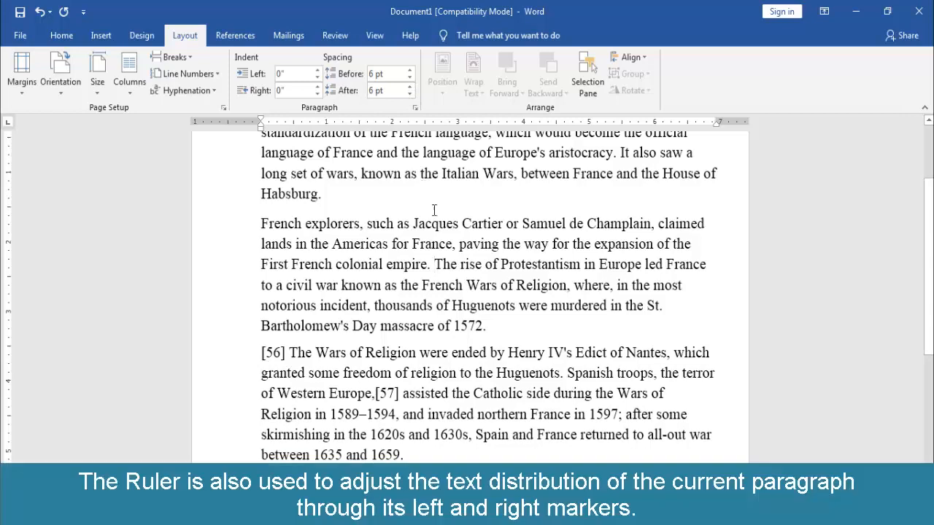
# Try the ruler's right, first-line, left and hanging indent markers on the "French explorers" paragraph, returning each to its original position
pyautogui.scroll(2, 597, 219)
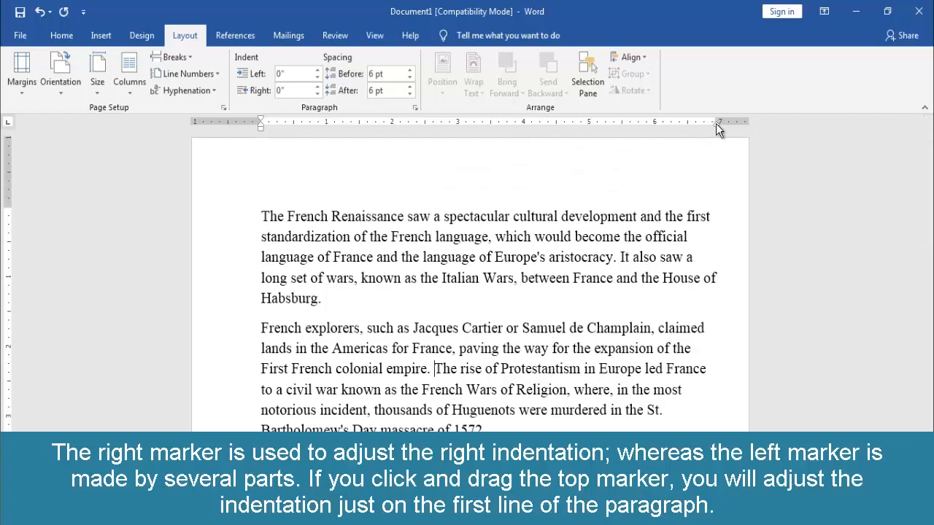
pyautogui.moveTo(715, 122)
pyautogui.mouseDown()
pyautogui.moveTo(586, 136)
pyautogui.moveTo(400, 135)
pyautogui.moveTo(525, 140)
pyautogui.moveTo(716, 124)
pyautogui.mouseUp()
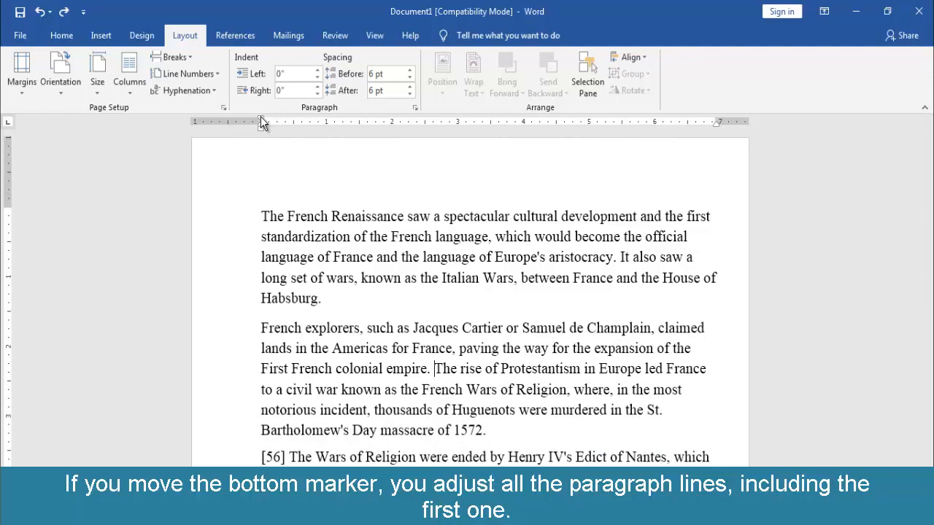
pyautogui.moveTo(260, 119)
pyautogui.mouseDown()
pyautogui.moveTo(466, 133)
pyautogui.moveTo(262, 134)
pyautogui.mouseUp()
pyautogui.moveTo(263, 132)
pyautogui.mouseDown()
pyautogui.moveTo(483, 129)
pyautogui.moveTo(261, 133)
pyautogui.mouseUp()
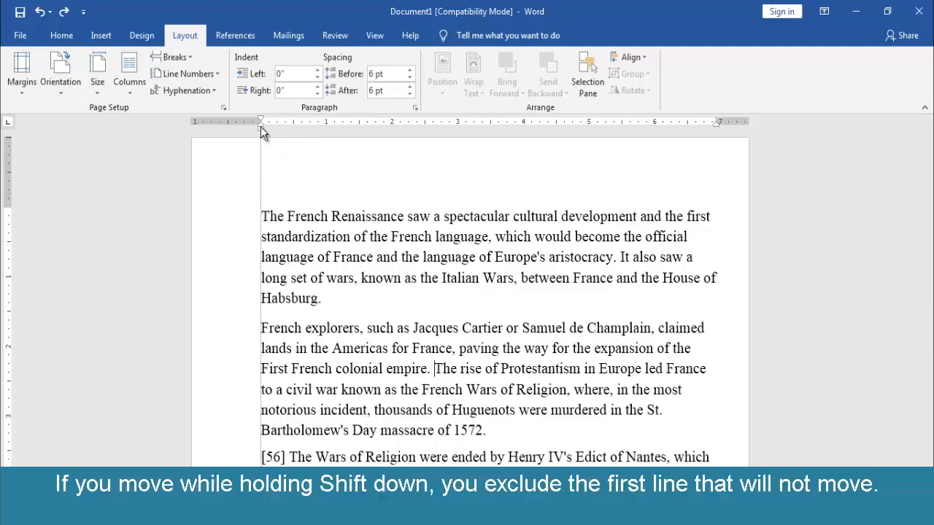
pyautogui.moveTo(260, 127)
pyautogui.mouseDown()
pyautogui.moveTo(462, 129)
pyautogui.moveTo(260, 131)
pyautogui.mouseUp()
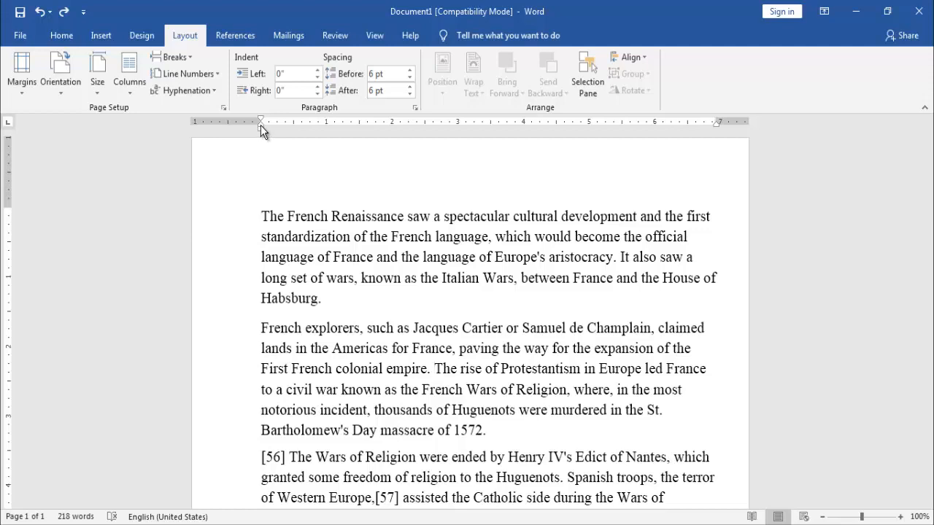
pyautogui.moveTo(260, 126)
pyautogui.mouseDown()
pyautogui.moveTo(408, 130)
pyautogui.moveTo(260, 128)
pyautogui.mouseUp()
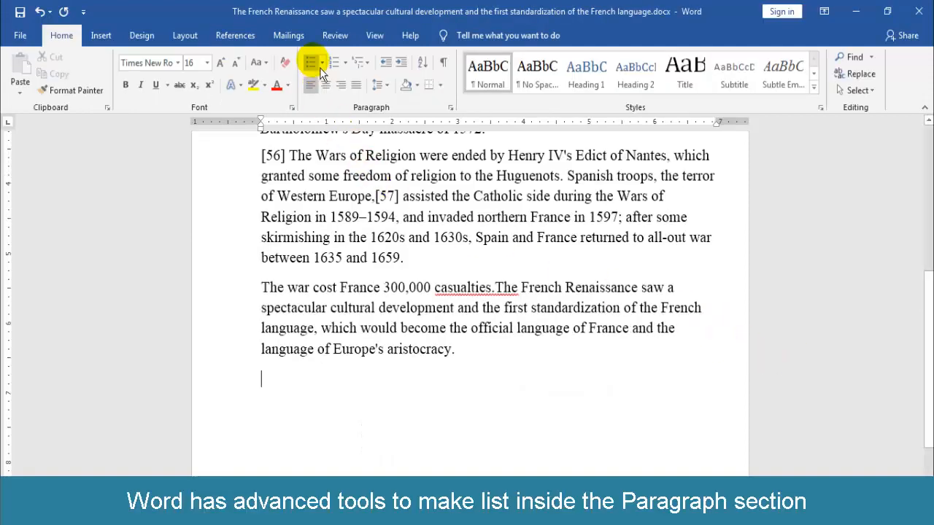
# Create a bulleted list with the items First, Second and Third below the last paragraph
pyautogui.click(310, 62)
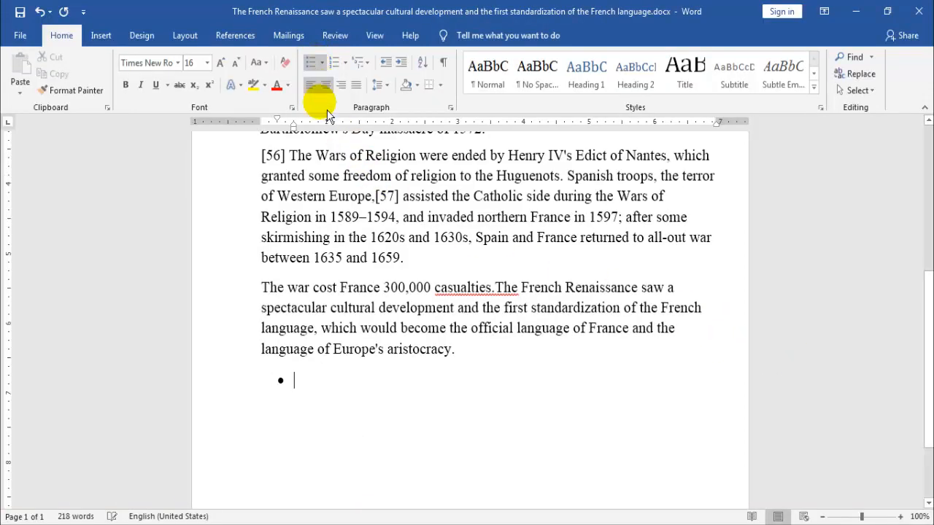
pyautogui.write('fi')
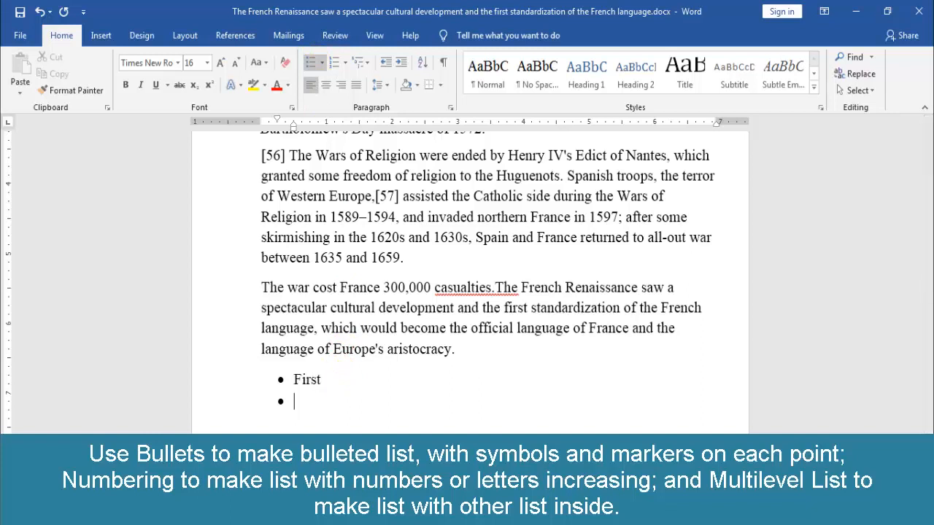
pyautogui.write('con')
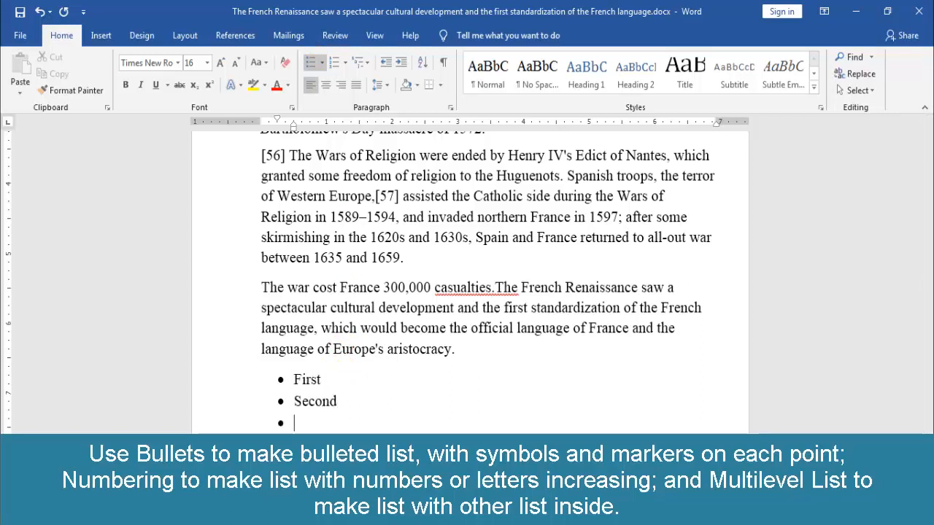
pyautogui.write('d')
pyautogui.write('r')
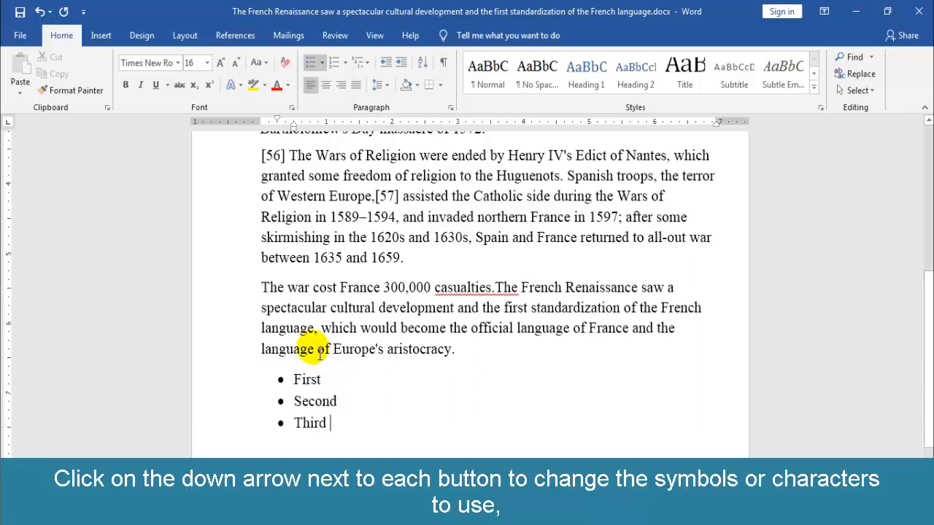
# Preview the checkmark bullet and the lowercase Roman numbering format on the three-item list without applying them
pyautogui.click(322, 63)
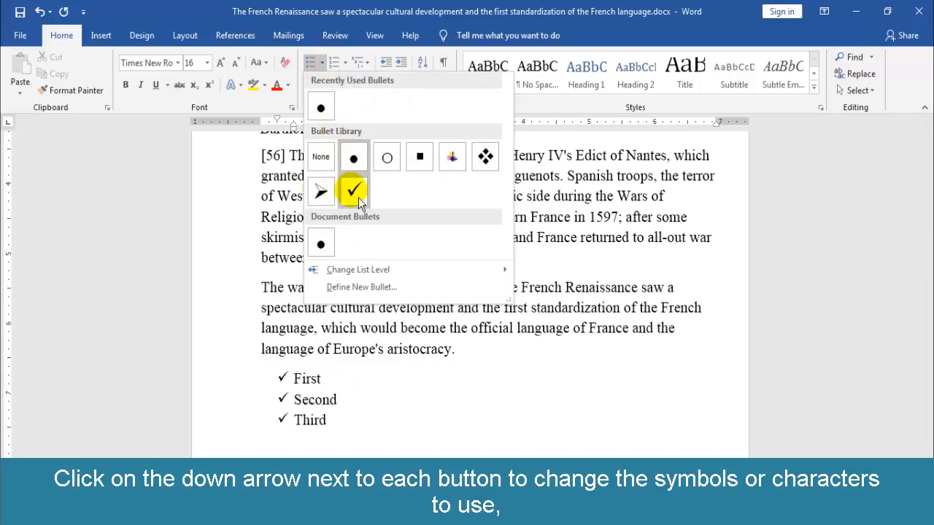
pyautogui.click(348, 65)
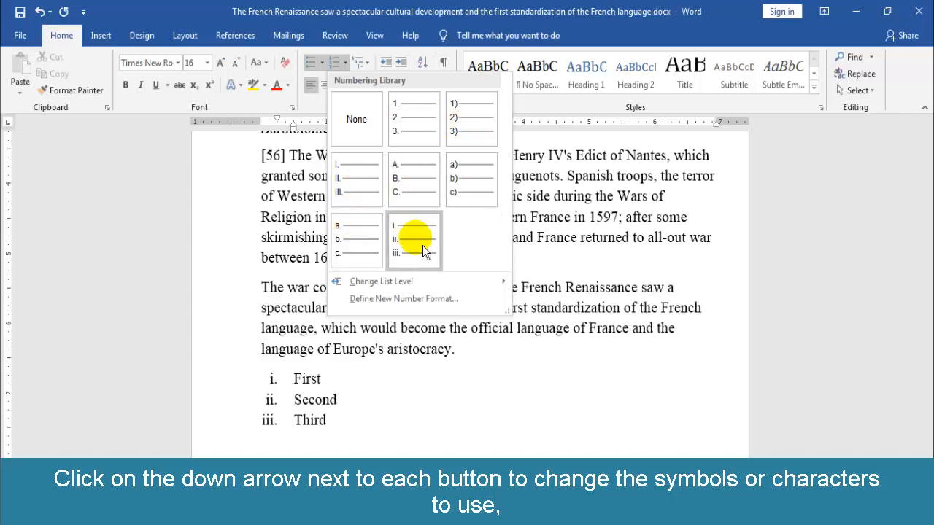
pyautogui.click(354, 70)
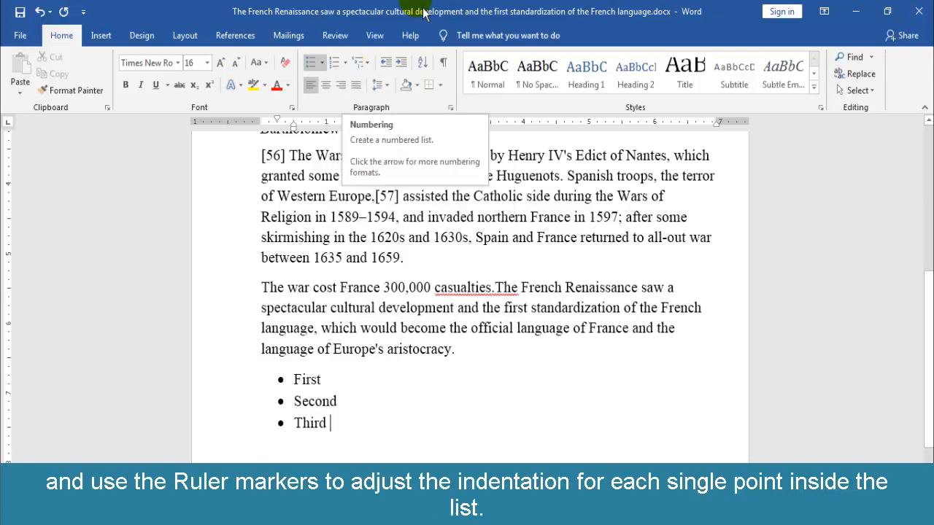
# Try the ruler's first-line and left indent markers on the "First" list item
pyautogui.click(300, 387)
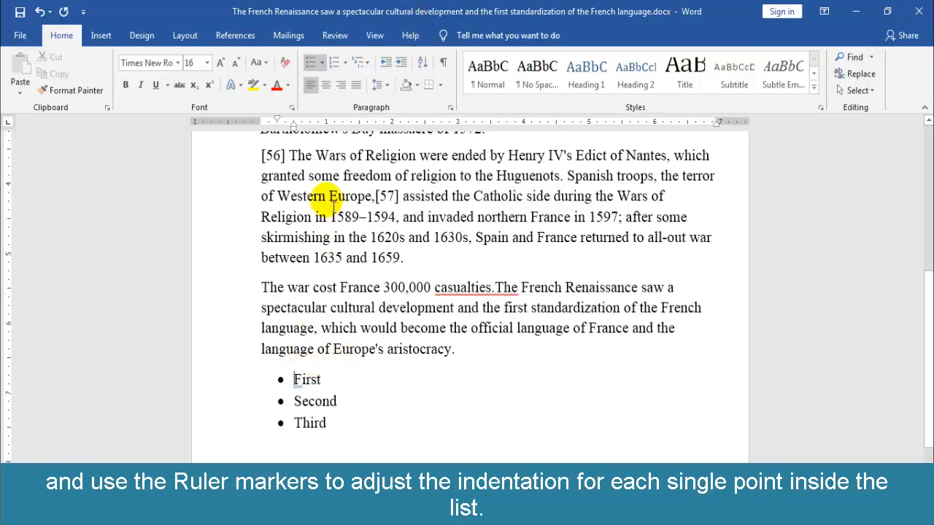
pyautogui.moveTo(299, 135)
pyautogui.mouseDown()
pyautogui.moveTo(382, 156)
pyautogui.moveTo(428, 151)
pyautogui.moveTo(301, 159)
pyautogui.moveTo(461, 169)
pyautogui.moveTo(267, 152)
pyautogui.moveTo(293, 165)
pyautogui.mouseUp()
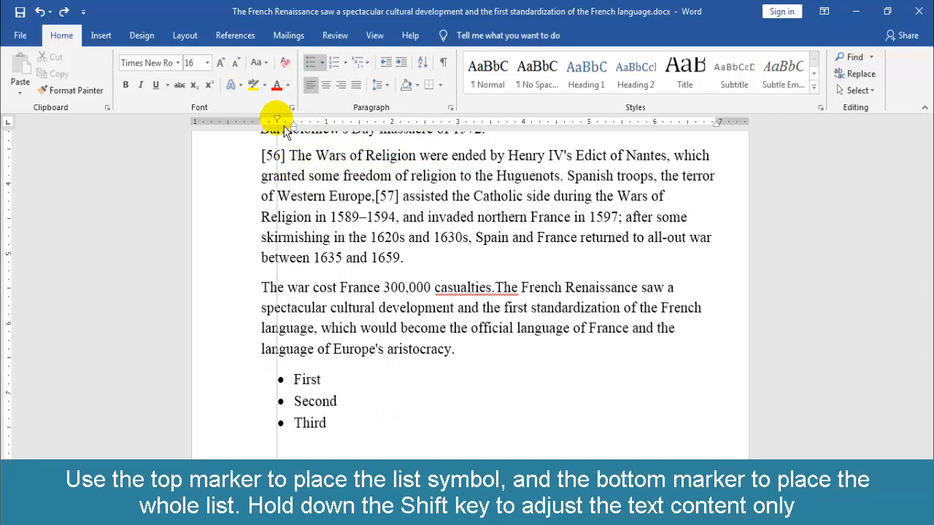
pyautogui.moveTo(286, 125)
pyautogui.mouseDown()
pyautogui.moveTo(384, 146)
pyautogui.moveTo(451, 142)
pyautogui.moveTo(513, 156)
pyautogui.moveTo(285, 156)
pyautogui.mouseUp()
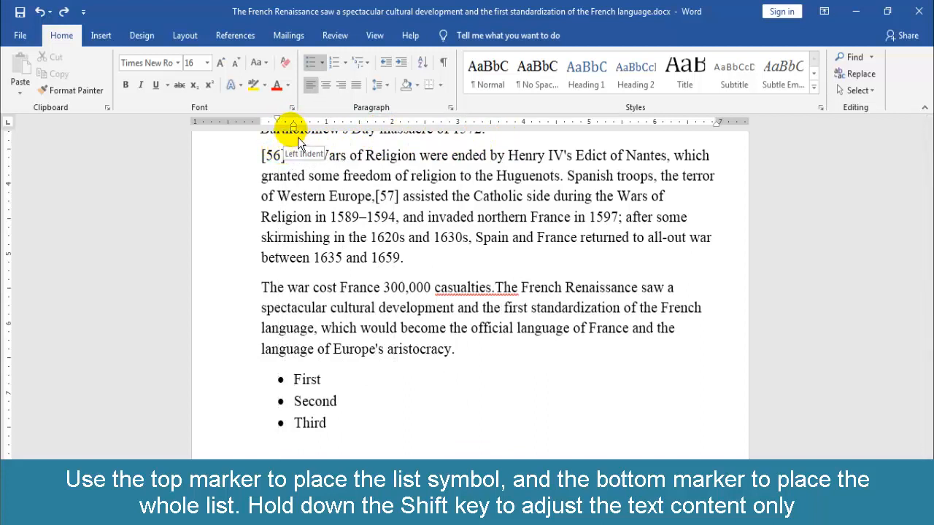
pyautogui.moveTo(298, 142)
pyautogui.mouseDown()
pyautogui.moveTo(522, 154)
pyautogui.moveTo(441, 154)
pyautogui.moveTo(512, 154)
pyautogui.mouseUp()
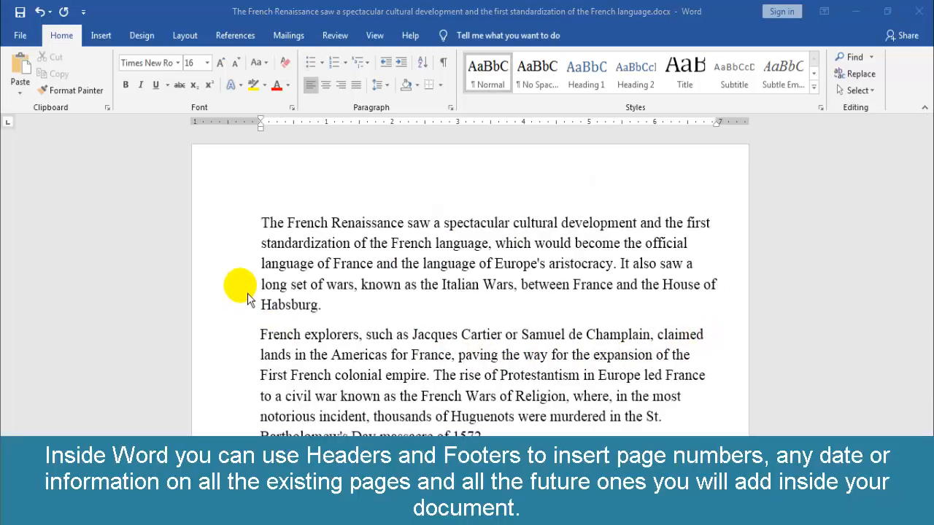
# Browse the built-in header designs available for the document
pyautogui.click(116, 41)
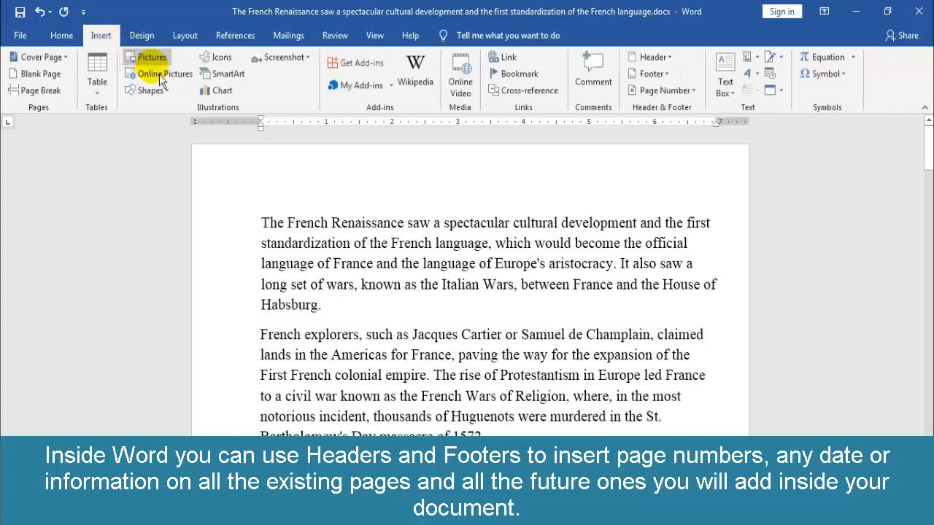
pyautogui.click(656, 60)
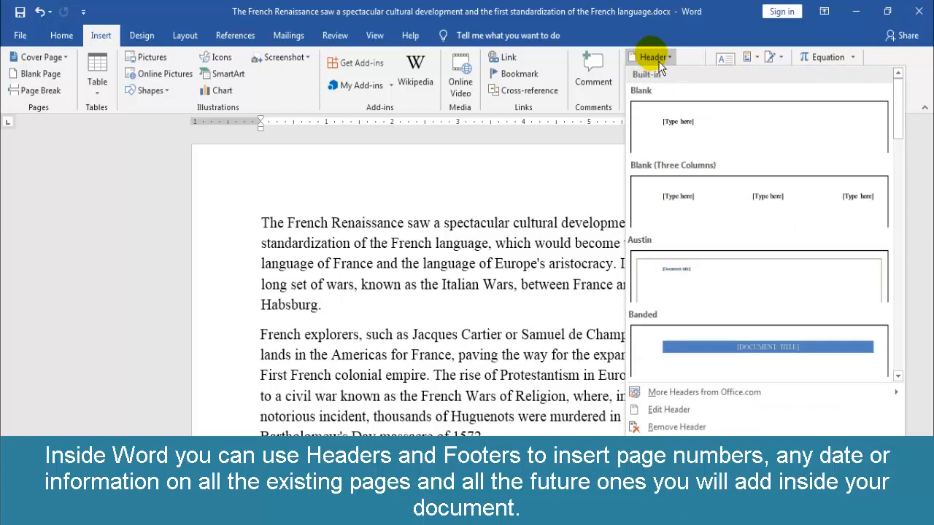
pyautogui.scroll(-5, 775, 276)
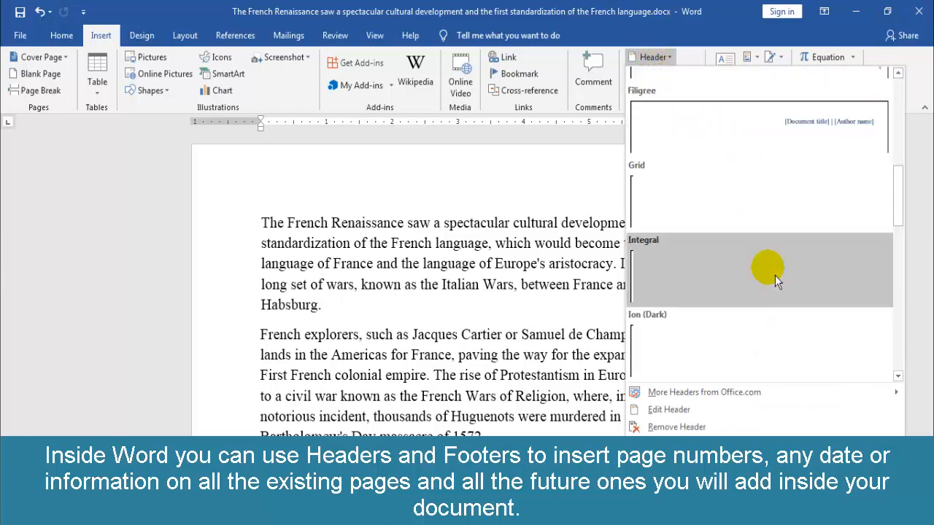
# Insert the ViewMaster header with the document title "Enix Tutorial" and return to the body text
pyautogui.scroll(-5, 778, 283)
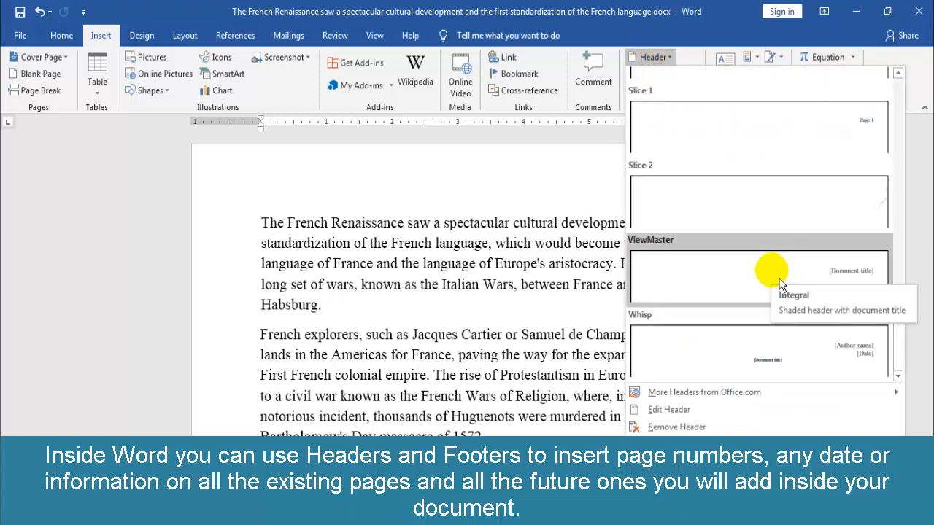
pyautogui.click(778, 277)
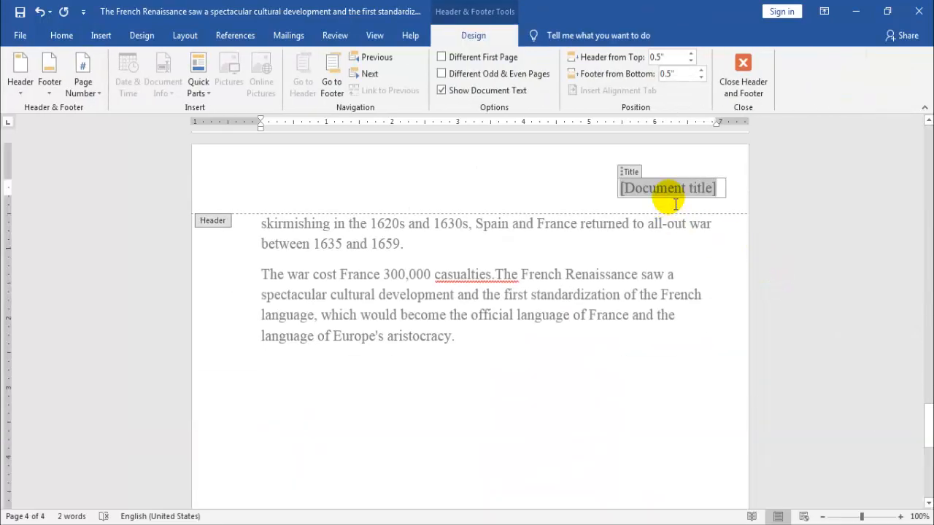
pyautogui.write('E')
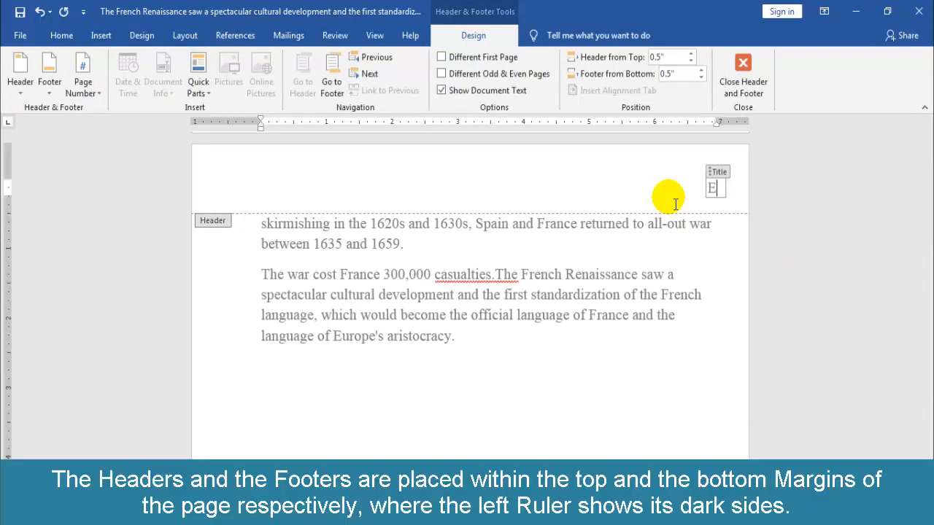
pyautogui.write('nix Tutorial')
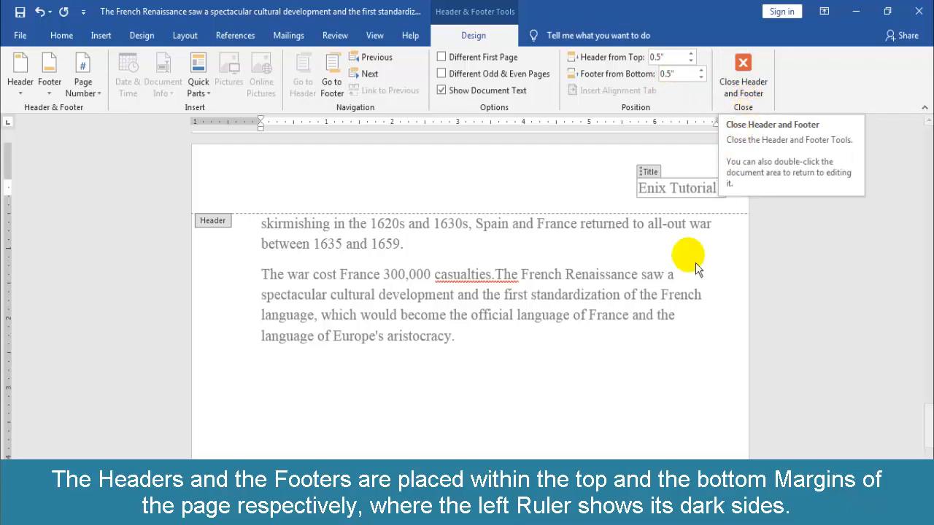
pyautogui.doubleClick(675, 348)
# Add the built-in Grid footer with page number and total pages, and return to the body text
pyautogui.scroll(10, 675, 348)
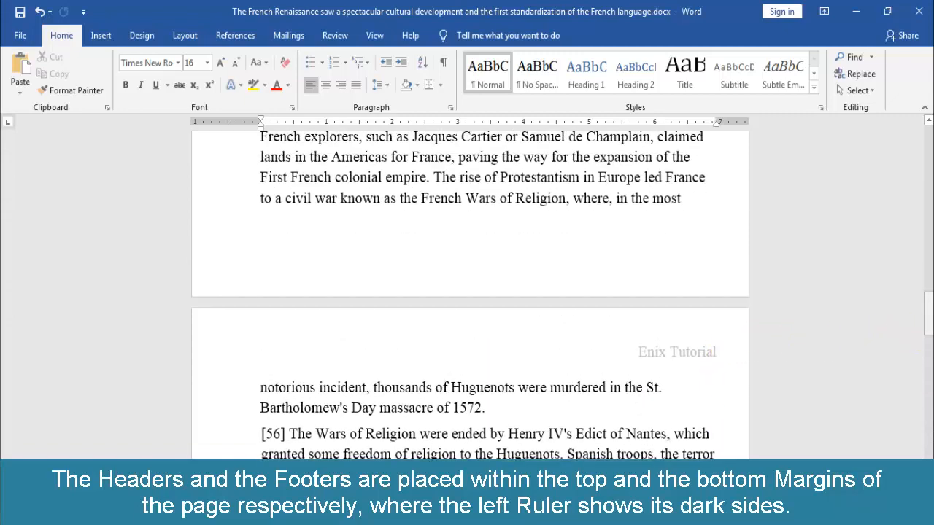
pyautogui.moveTo(929, 323); pyautogui.dragTo(929, 154)
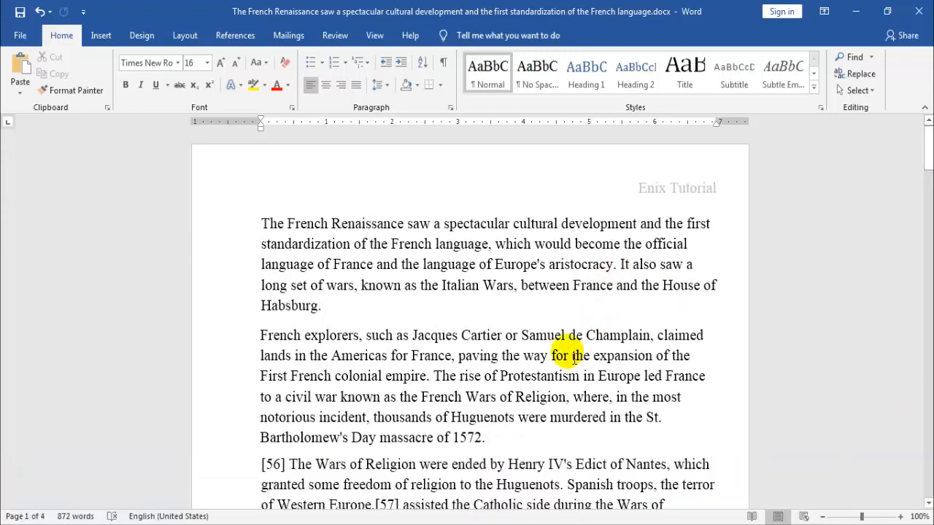
pyautogui.click(101, 35)
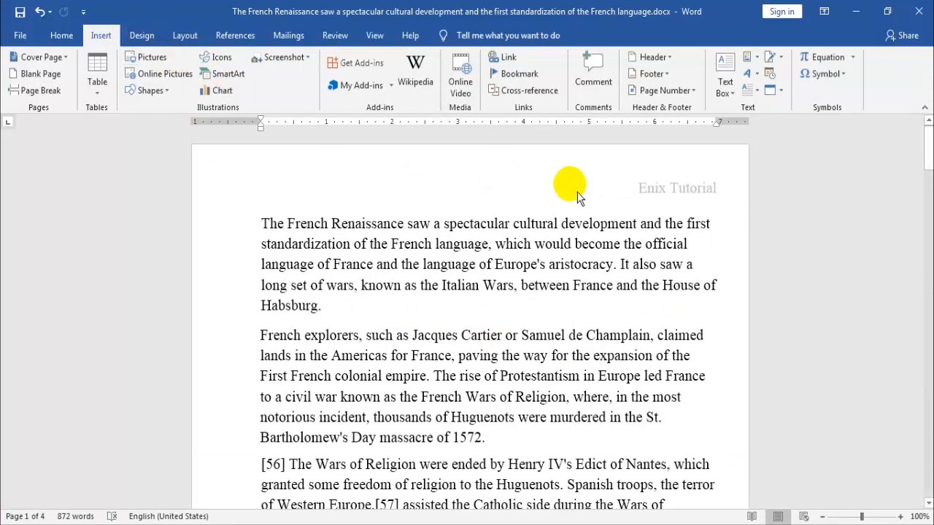
pyautogui.click(656, 78)
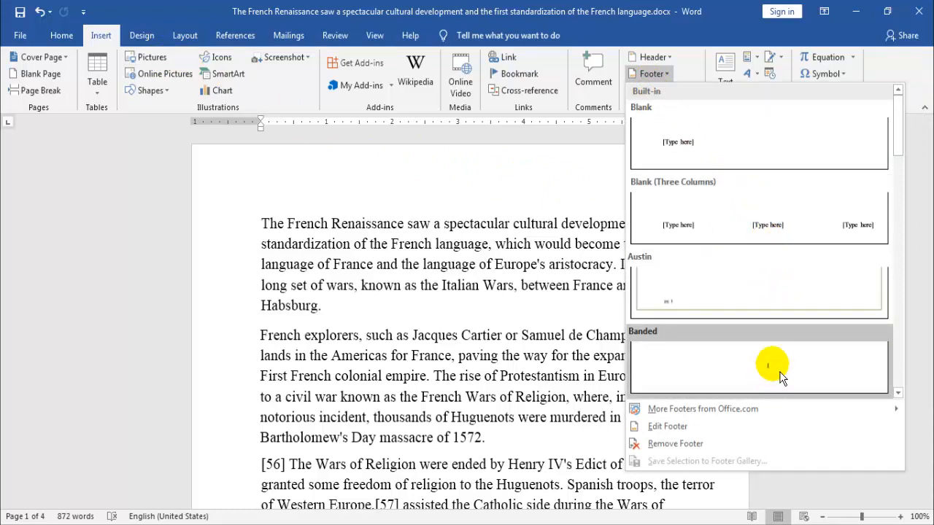
pyautogui.scroll(-6, 796, 306)
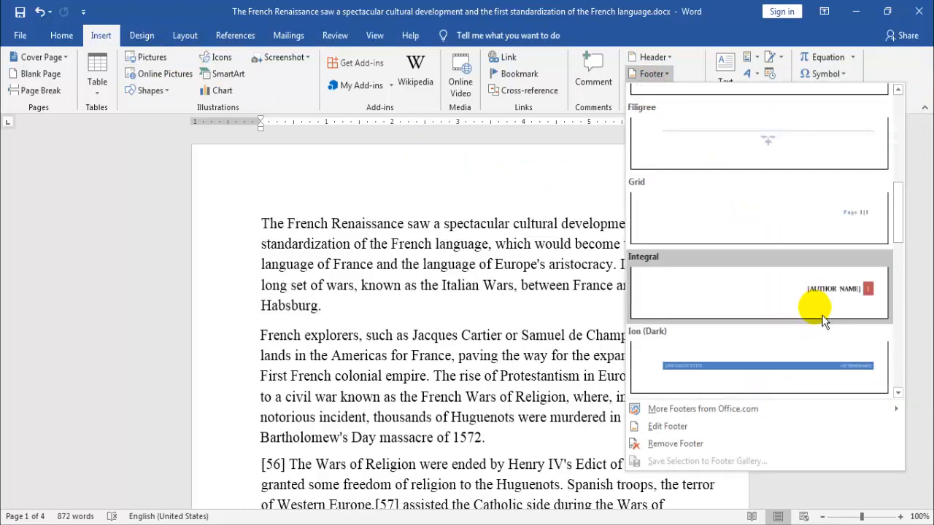
pyautogui.scroll(-5, 828, 292)
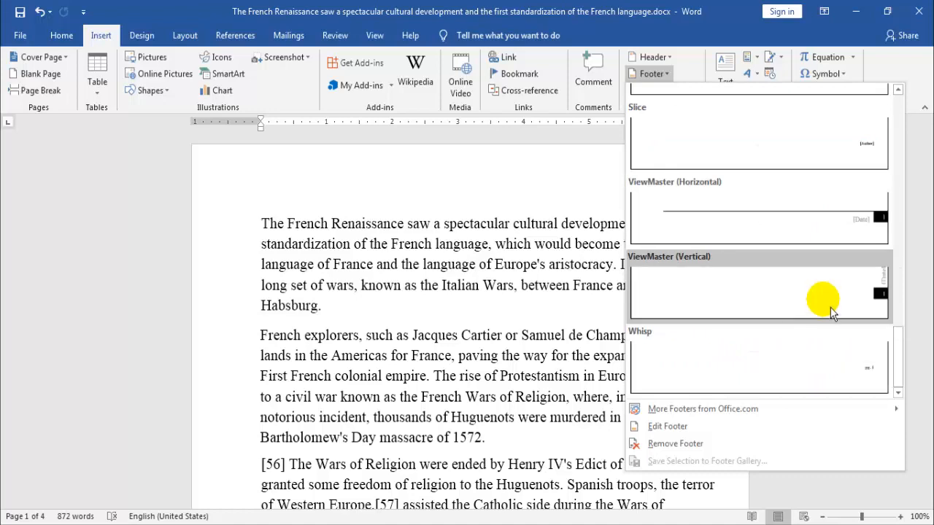
pyautogui.scroll(9, 834, 318)
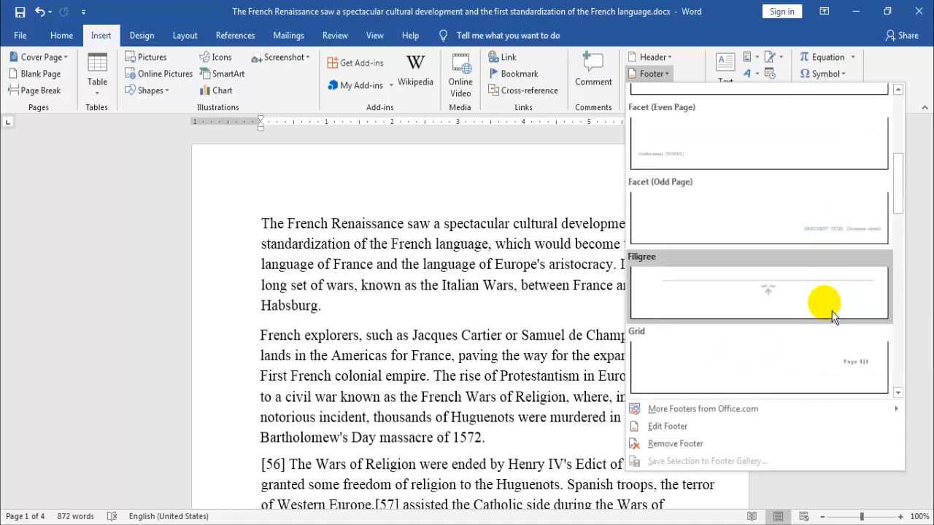
pyautogui.scroll(4, 816, 346)
pyautogui.scroll(-6, 817, 345)
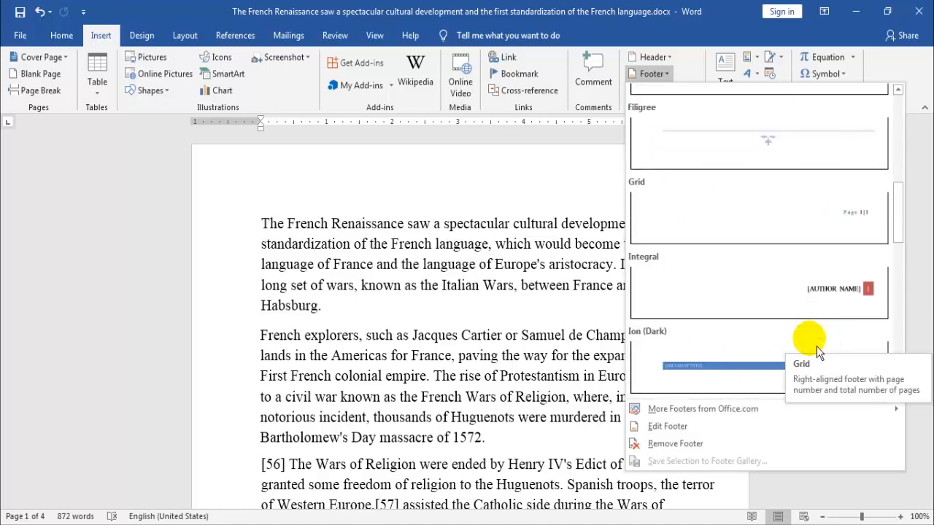
pyautogui.click(823, 226)
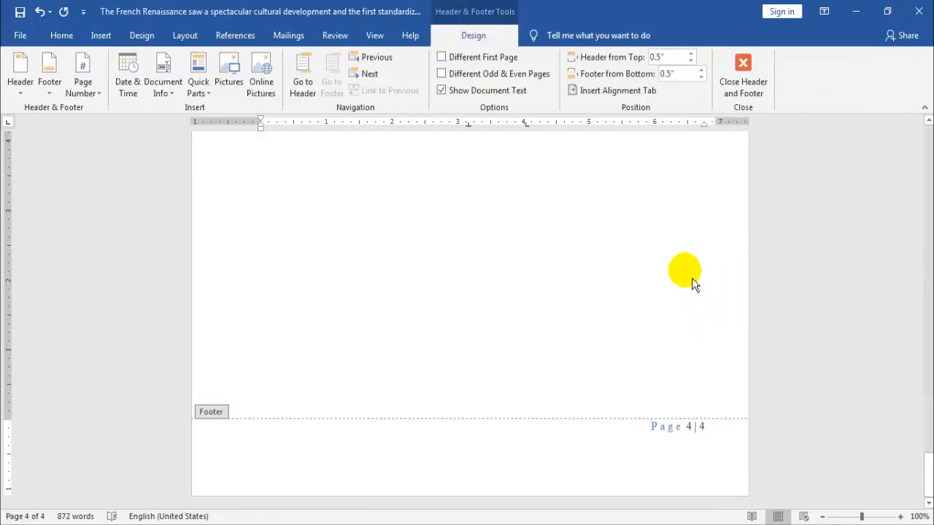
pyautogui.doubleClick(690, 279)
# Add the text "Enix Tutorial" before the page number in the first page's footer
pyautogui.scroll(10, 690, 277)
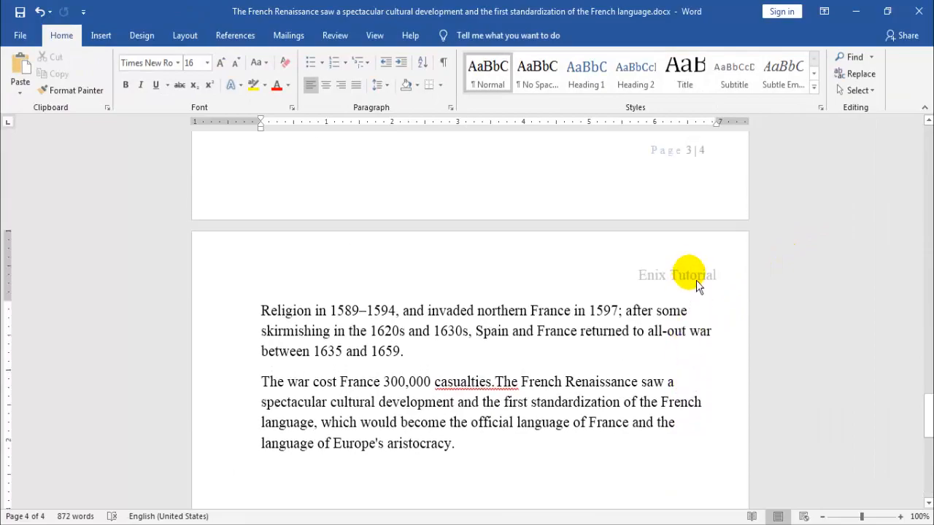
pyautogui.moveTo(928, 367); pyautogui.dragTo(917, 183)
pyautogui.scroll(-5, 759, 314)
pyautogui.scroll(5, 759, 314)
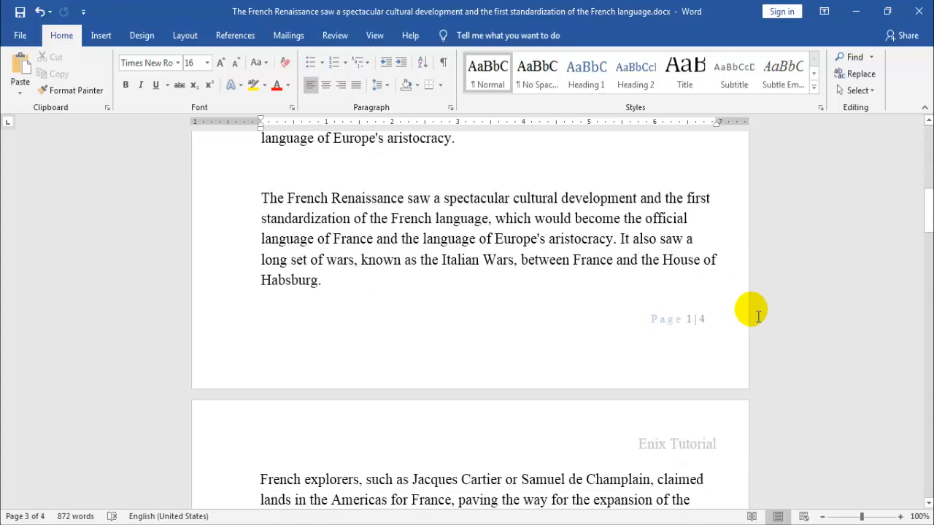
pyautogui.scroll(-3, 759, 314)
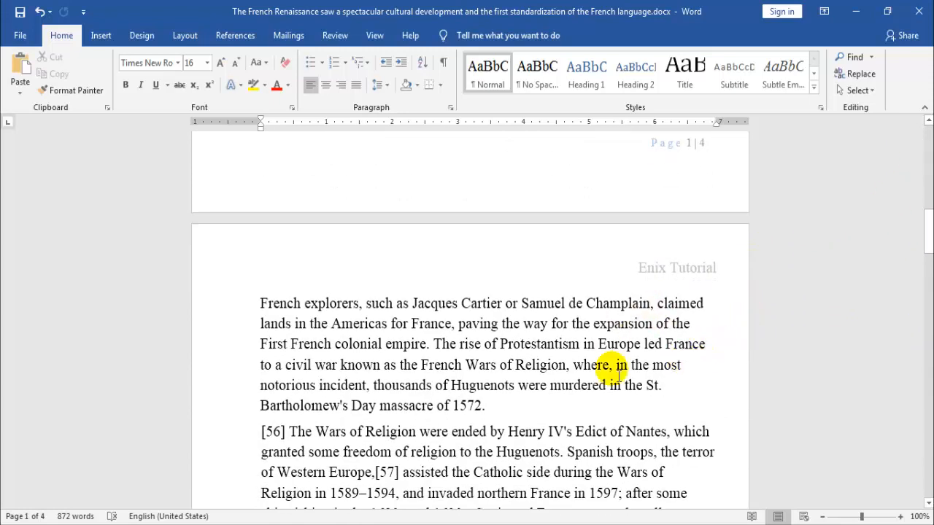
pyautogui.scroll(1, 679, 270)
pyautogui.scroll(1, 682, 277)
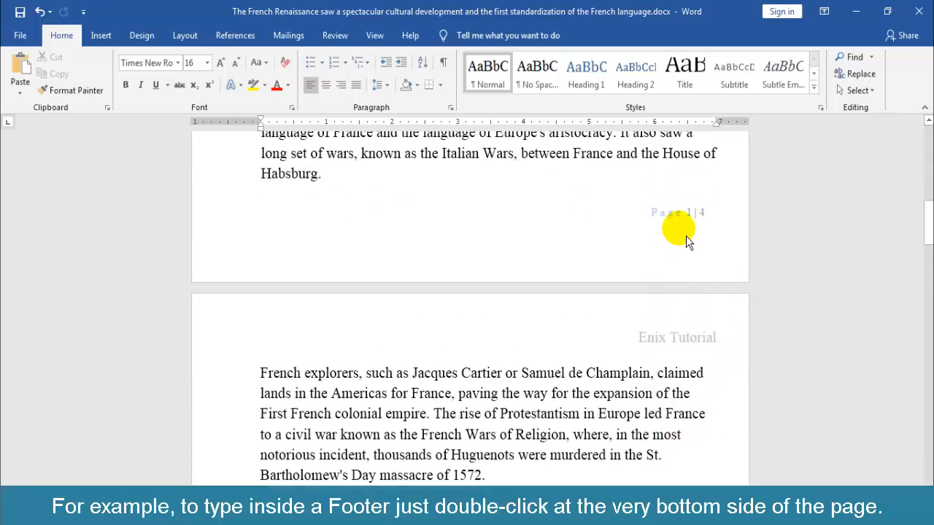
pyautogui.doubleClick(685, 215)
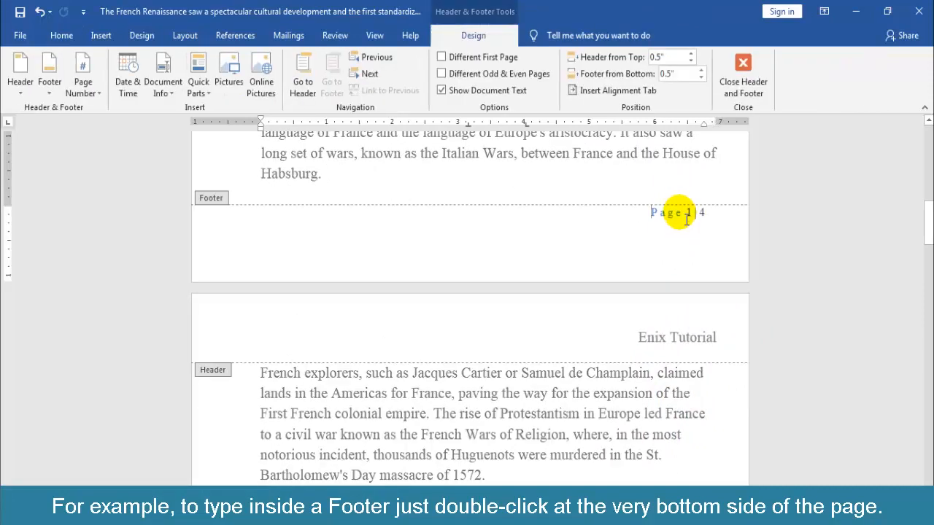
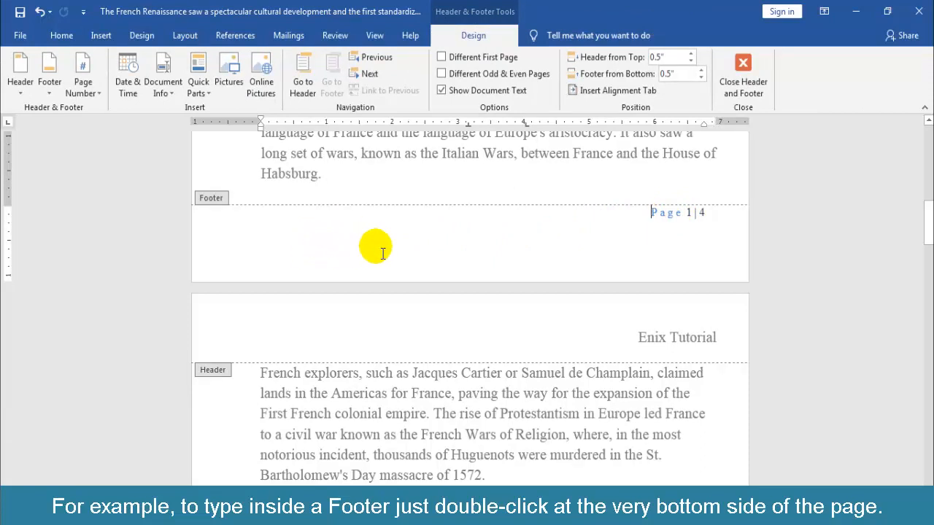
pyautogui.write('Enix')
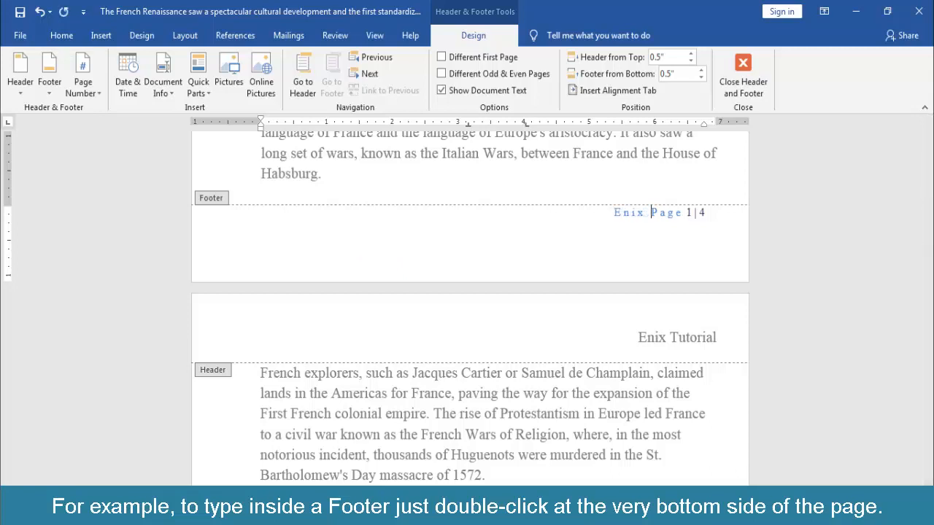
pyautogui.write(' Tutorial')
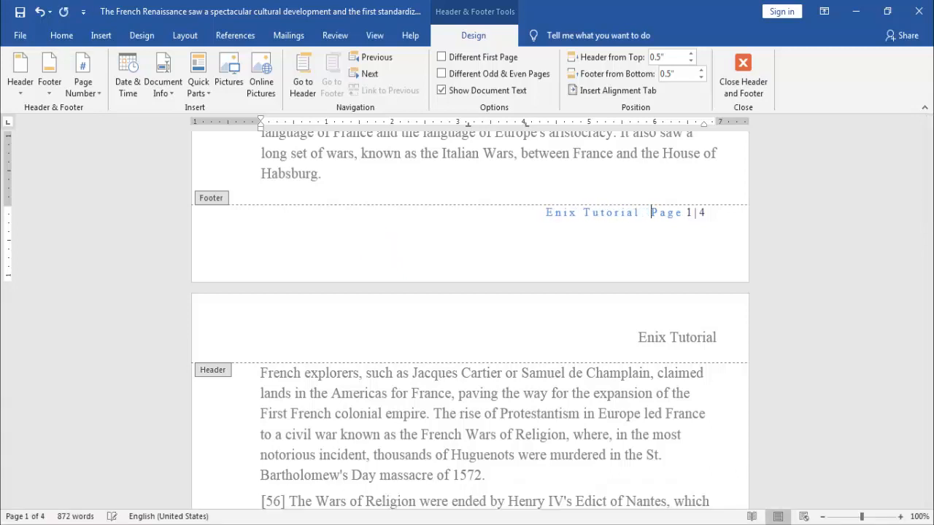
# Space the footer text apart from the page number so it starts at the left margin on the same line, and close the footer
pyautogui.press('Return')
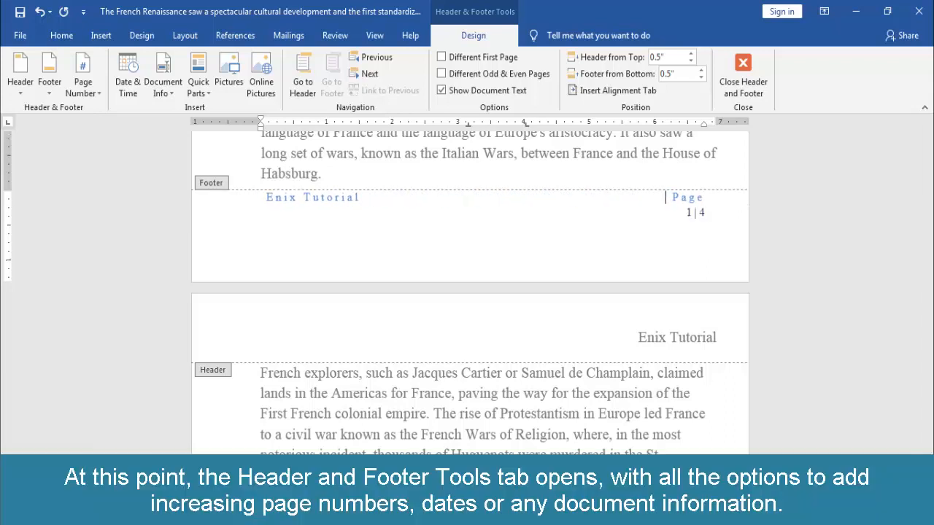
pyautogui.press('BackSpace')
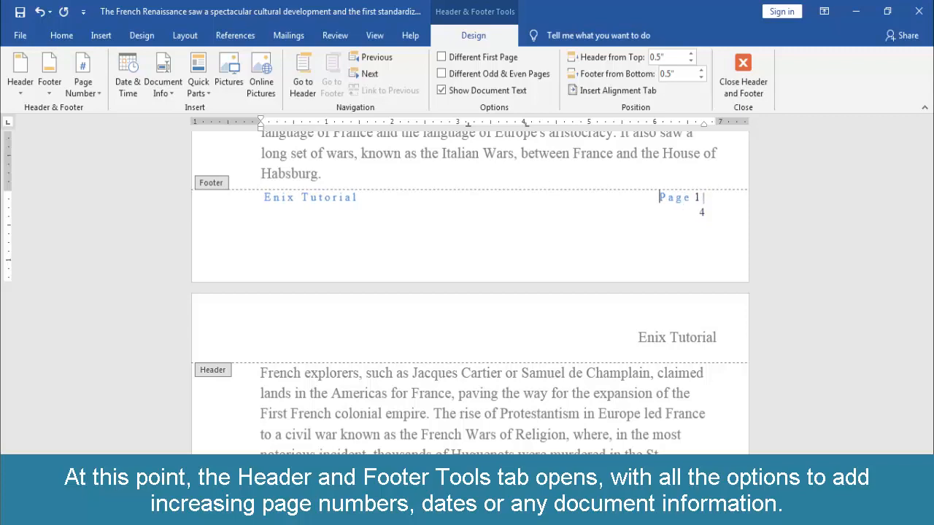
pyautogui.press('BackSpace')
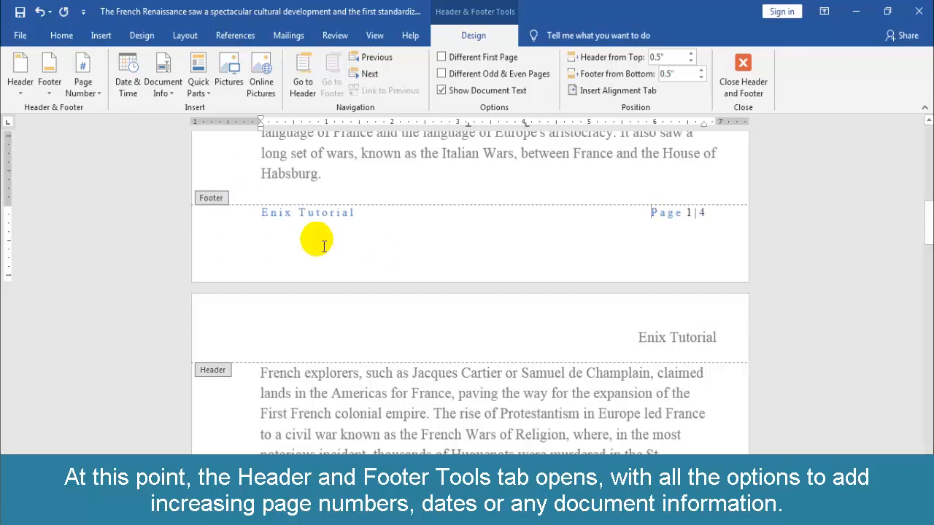
pyautogui.click(750, 90)
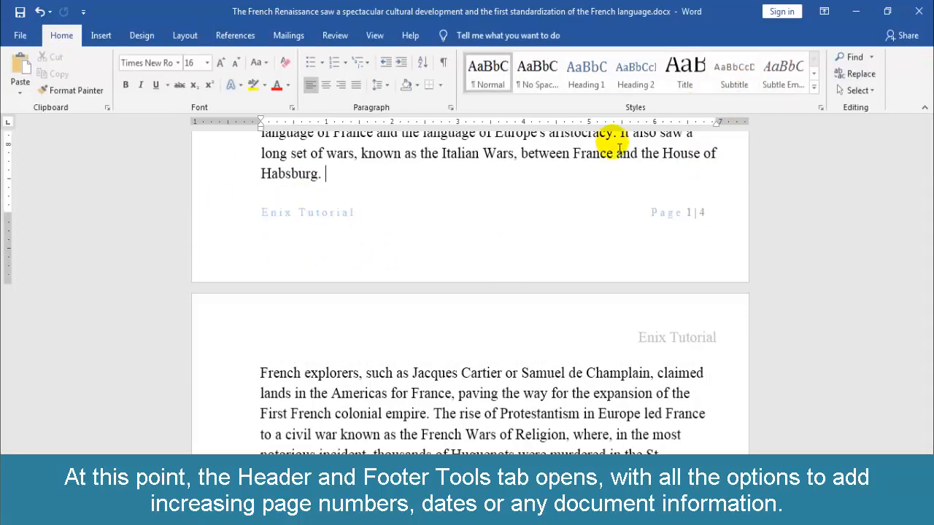
# Look through the document's pages to check the header, the footer text and the page numbering
pyautogui.scroll(-4, 677, 285)
pyautogui.scroll(3, 677, 285)
pyautogui.scroll(-5, 678, 284)
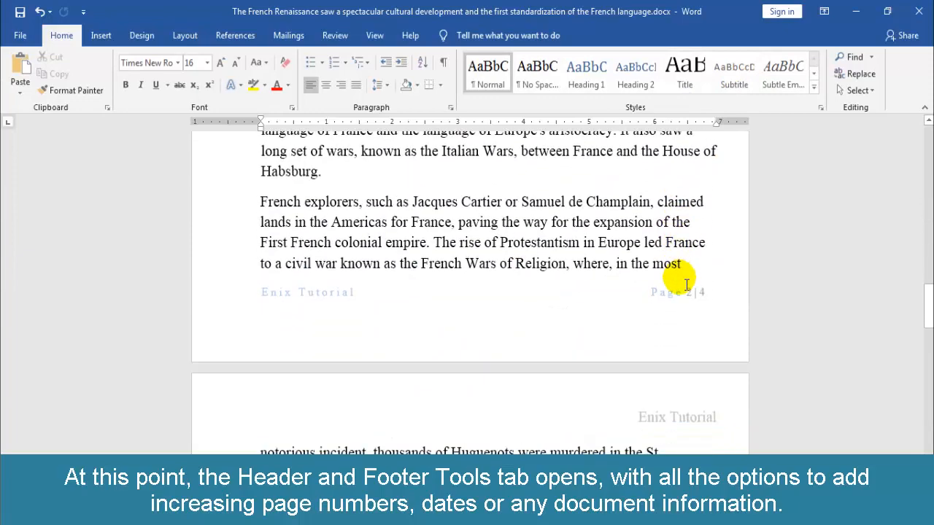
pyautogui.scroll(2, 686, 284)
pyautogui.scroll(-3, 682, 281)
pyautogui.scroll(5, 686, 285)
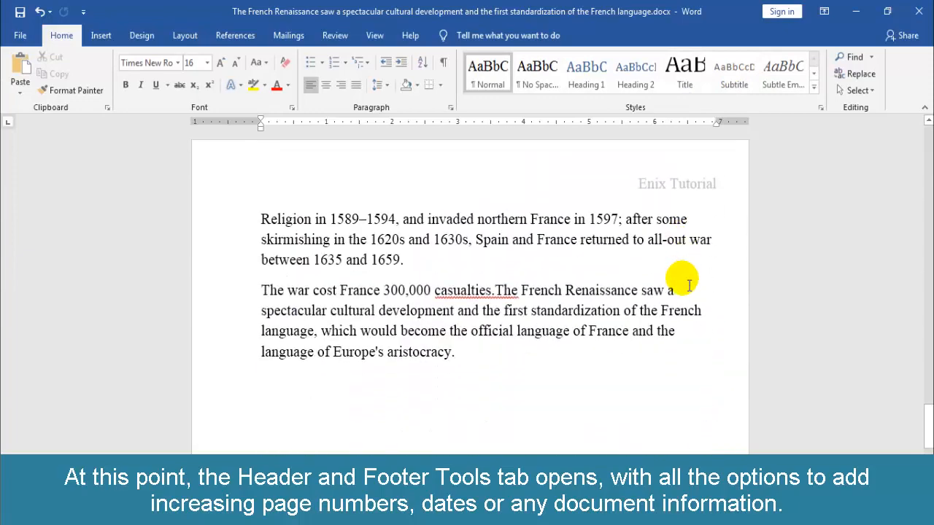
pyautogui.scroll(-3, 689, 286)
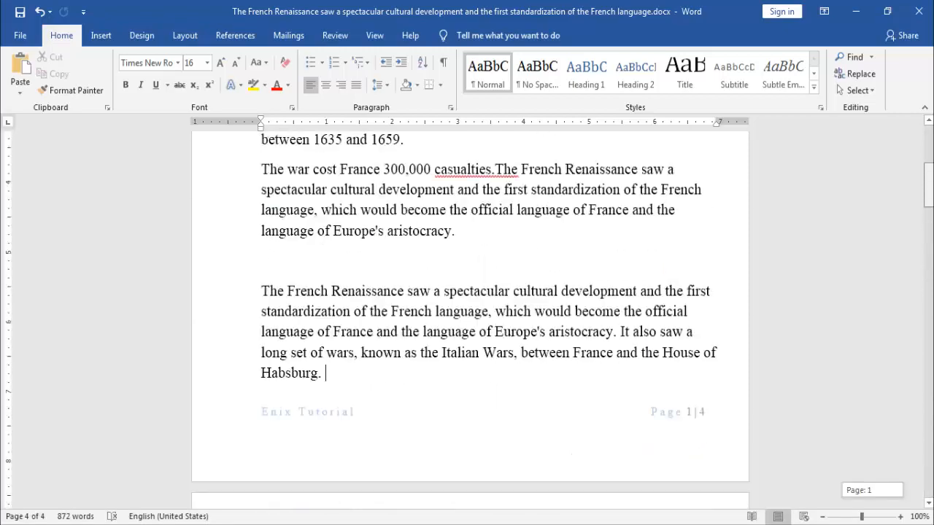
pyautogui.moveTo(928, 198); pyautogui.dragTo(928, 161)
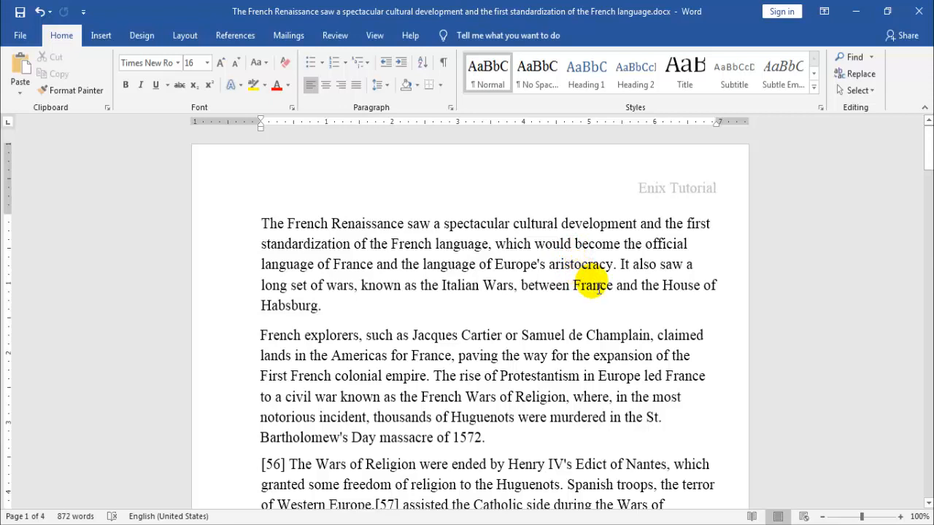
# Insert a footnote before "Italian Wars" in the first paragraph reading "This is made by Enix tutorial", and return to the body text
pyautogui.scroll(-1, 576, 288)
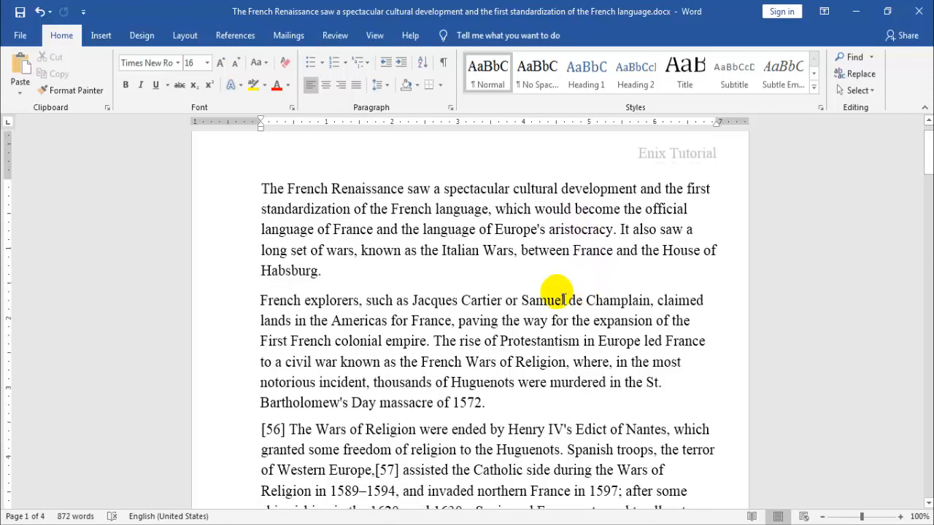
pyautogui.click(441, 252)
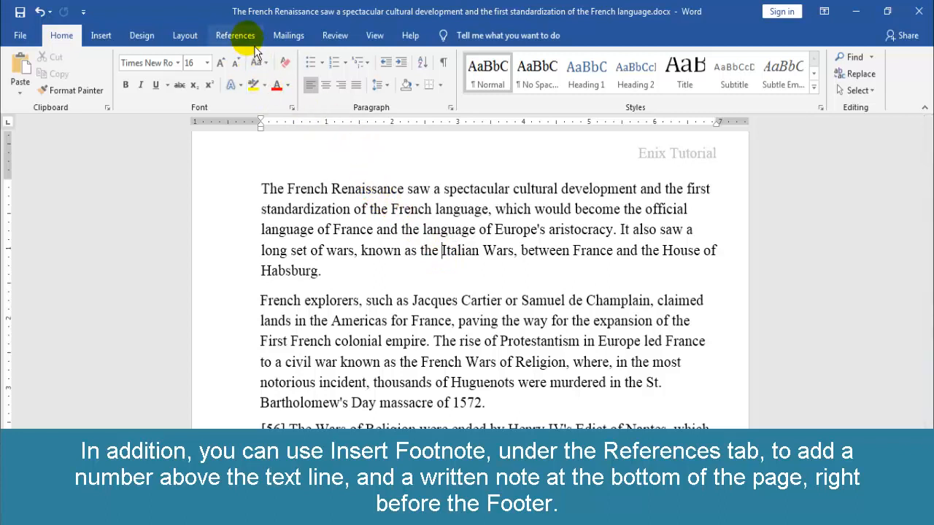
pyautogui.click(235, 36)
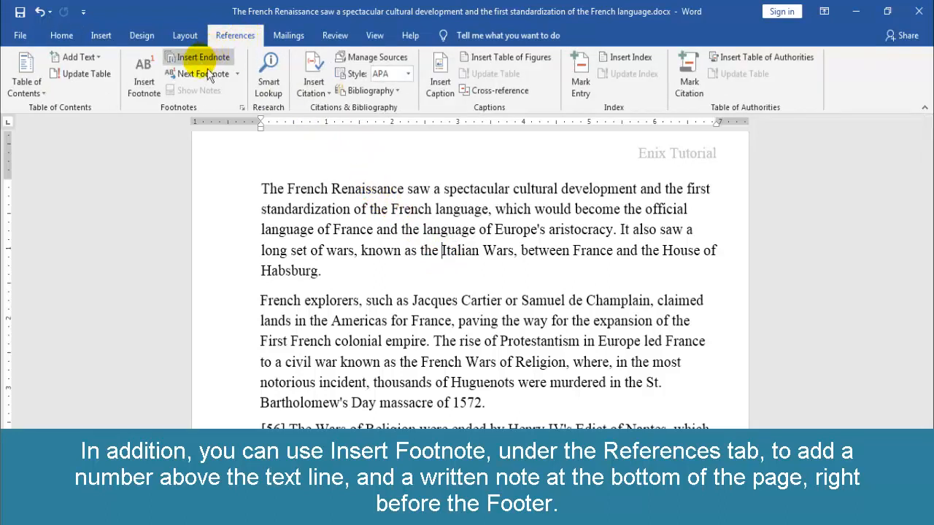
pyautogui.click(156, 87)
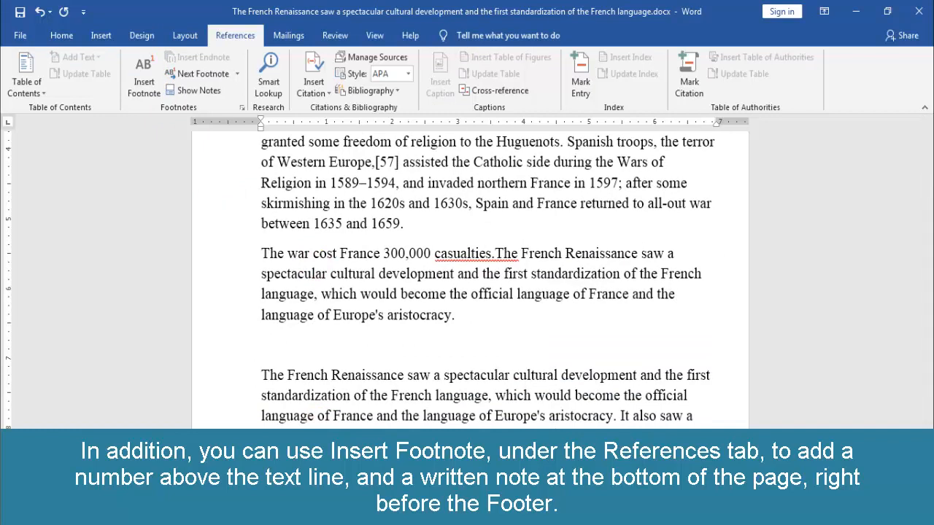
pyautogui.write('This is made by Enix tutorial')
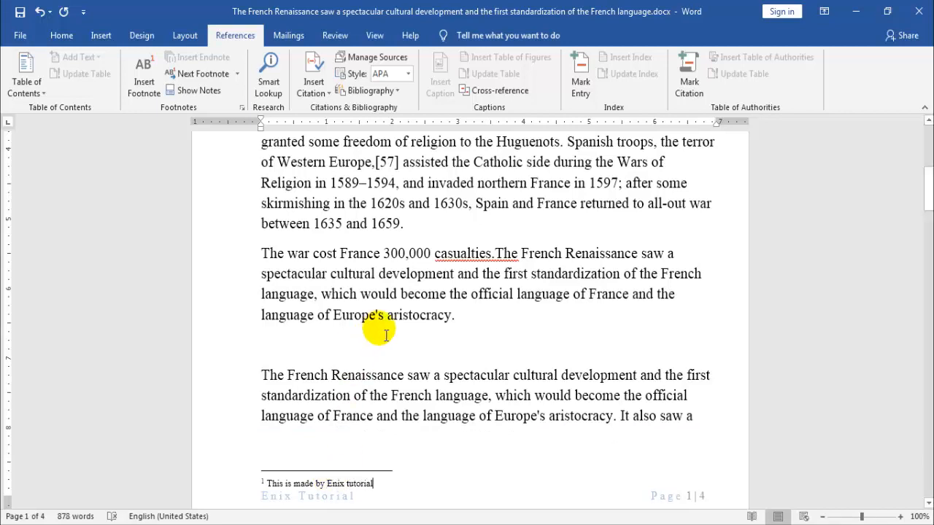
pyautogui.click(440, 355)
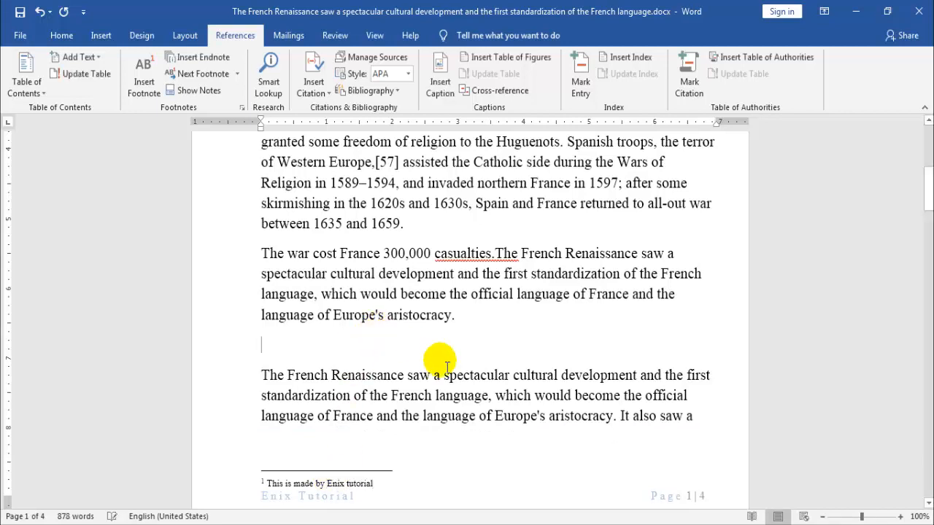
# Examine the footnote mark before "Italian Wars" and the note text at the end of the first page
pyautogui.scroll(6, 473, 378)
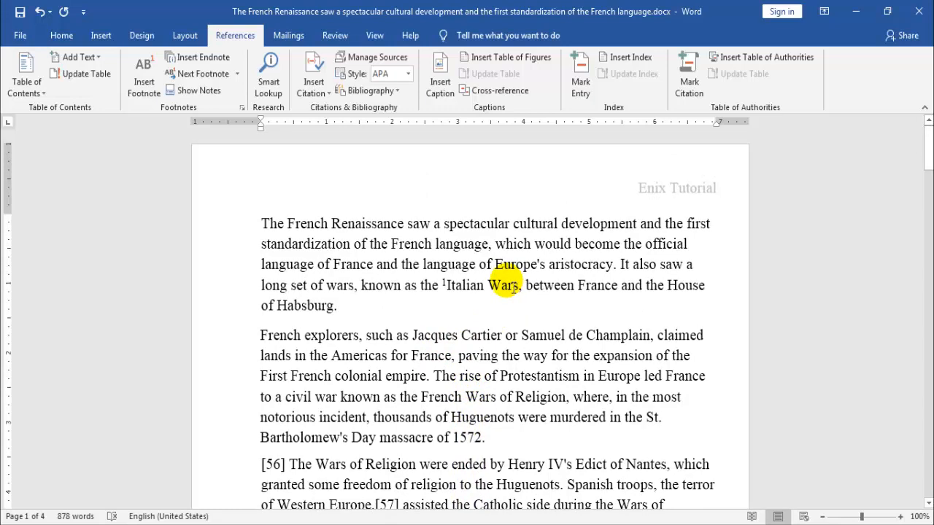
pyautogui.scroll(-3, 504, 290)
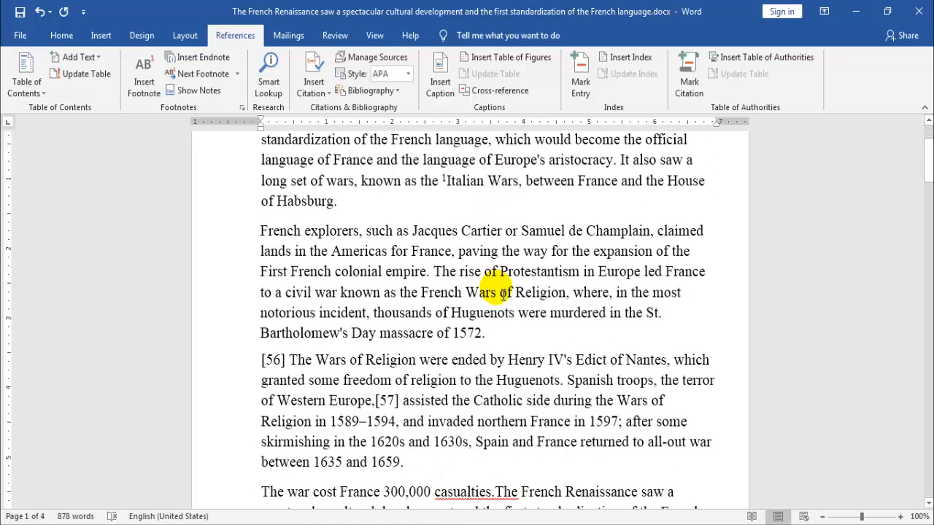
pyautogui.scroll(-9, 503, 292)
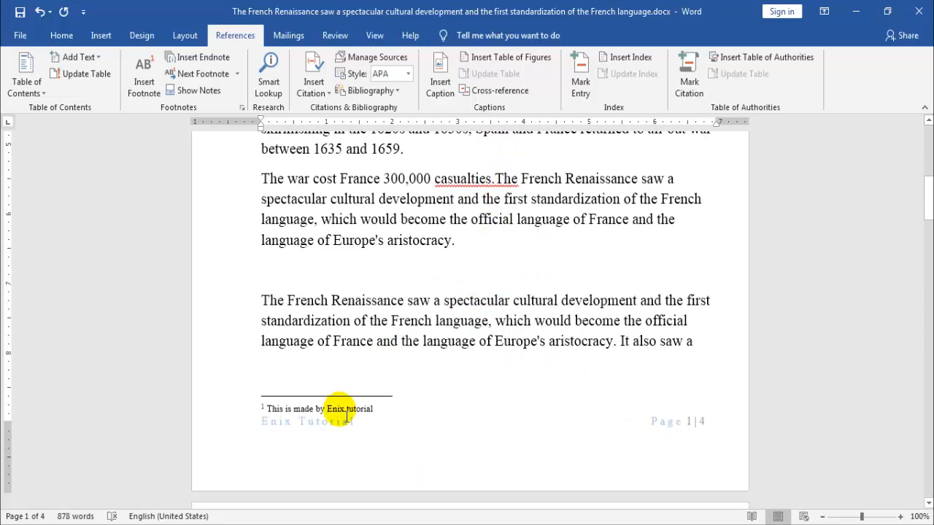
pyautogui.click(338, 410)
pyautogui.doubleClick(340, 410)
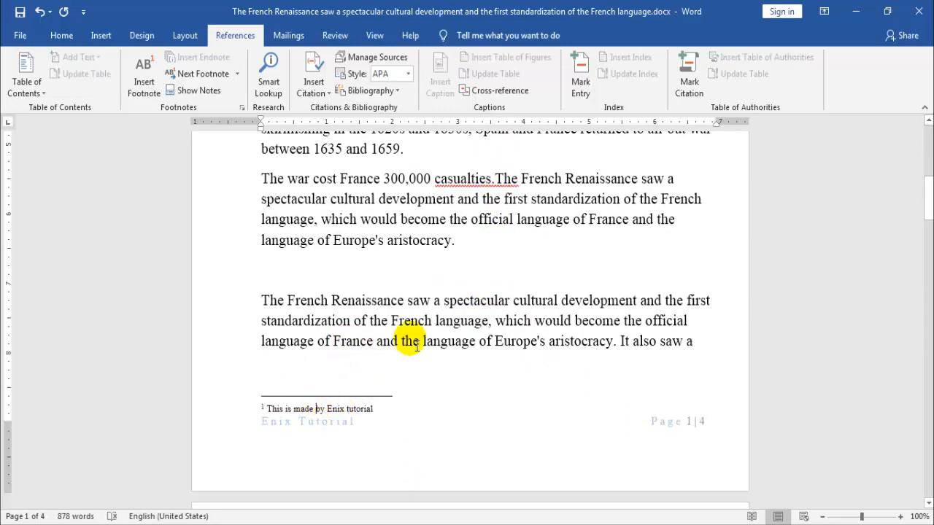
pyautogui.scroll(5, 431, 347)
pyautogui.scroll(7, 436, 352)
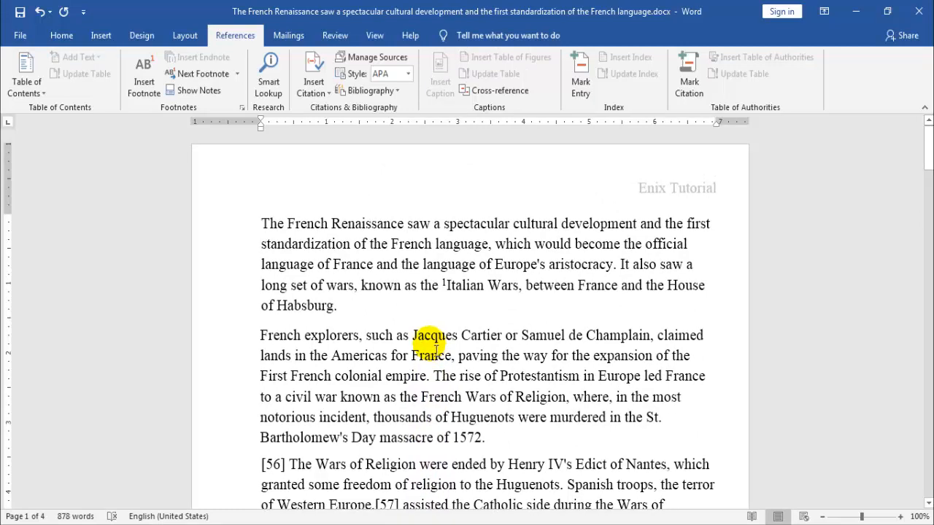
# Jump from the footnote mark before "Italian Wars" to its note text, and compare the two places on the first page
pyautogui.doubleClick(446, 286)
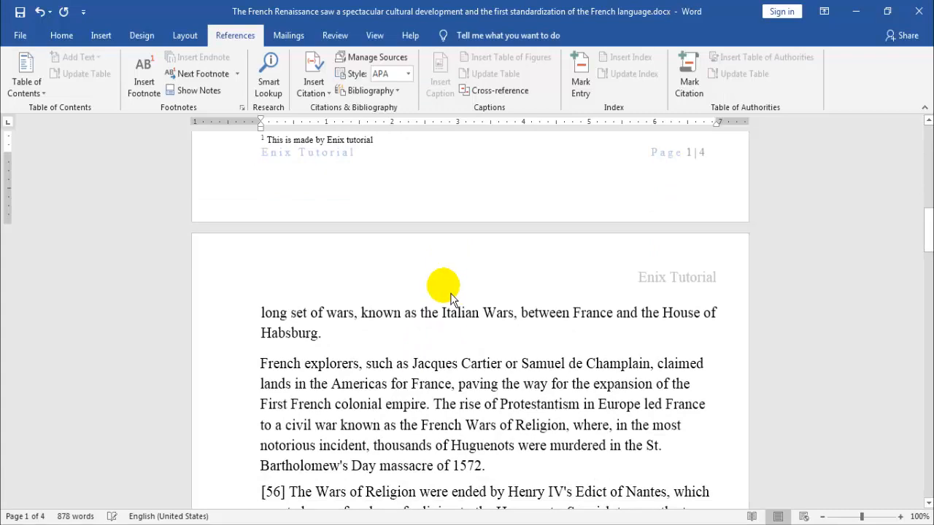
pyautogui.scroll(8, 371, 188)
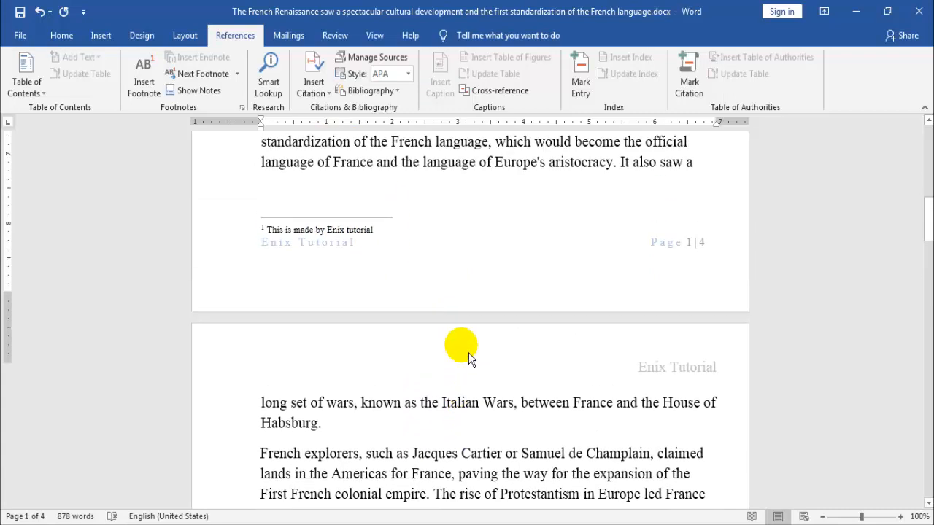
pyautogui.scroll(4, 511, 383)
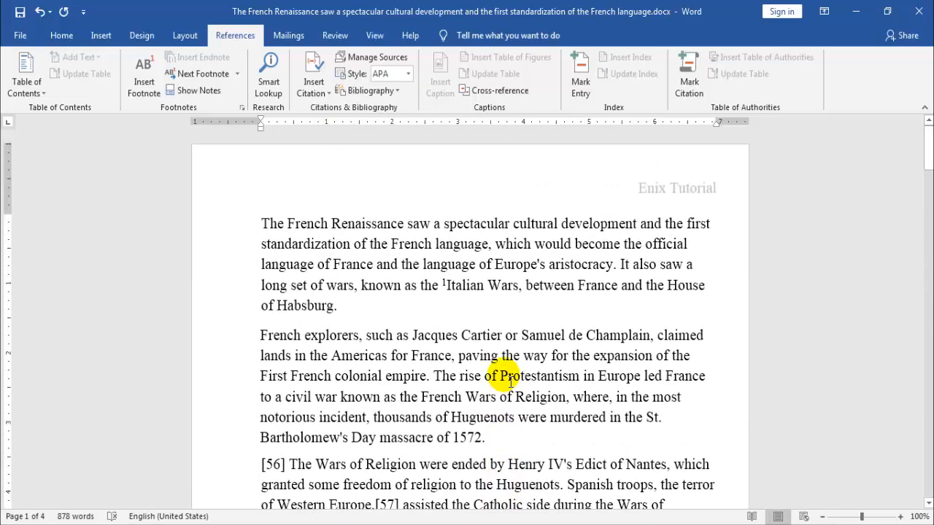
pyautogui.scroll(-8, 513, 387)
pyautogui.scroll(-8, 513, 387)
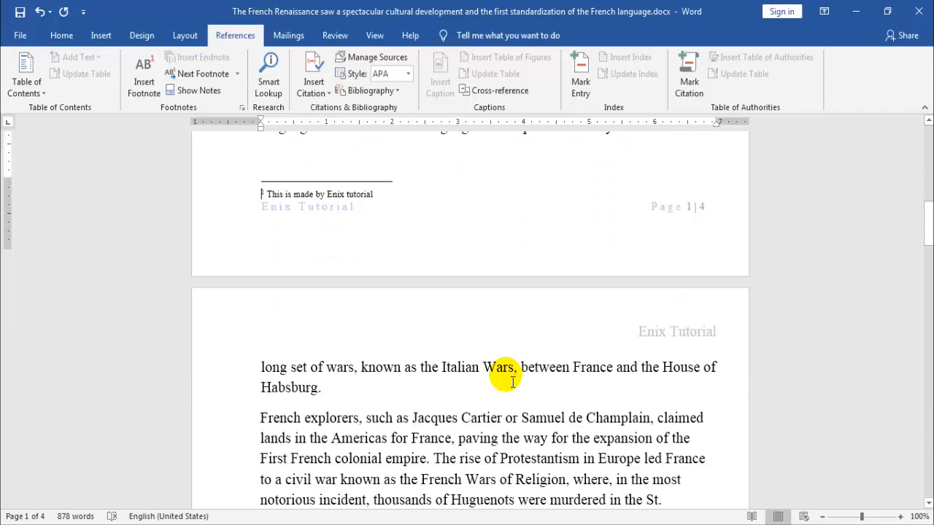
pyautogui.scroll(8, 513, 387)
pyautogui.scroll(8, 513, 387)
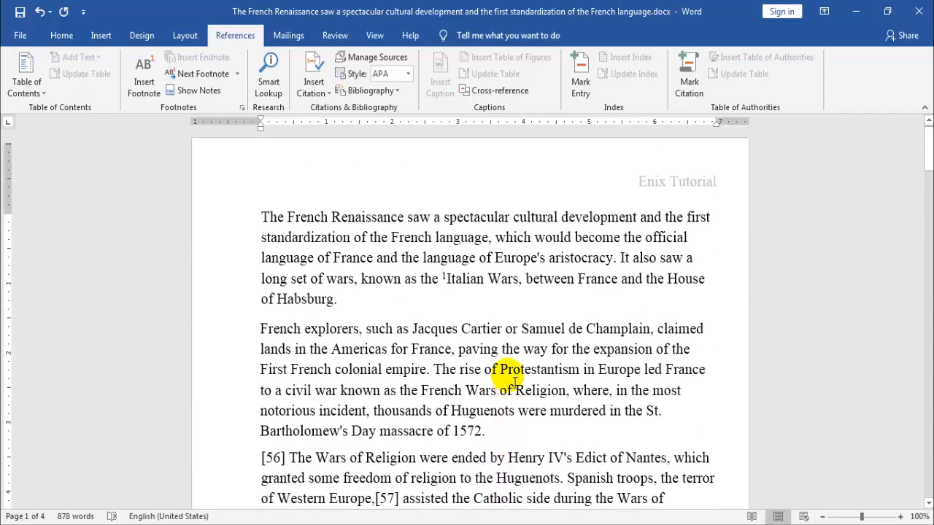
pyautogui.scroll(1, 515, 384)
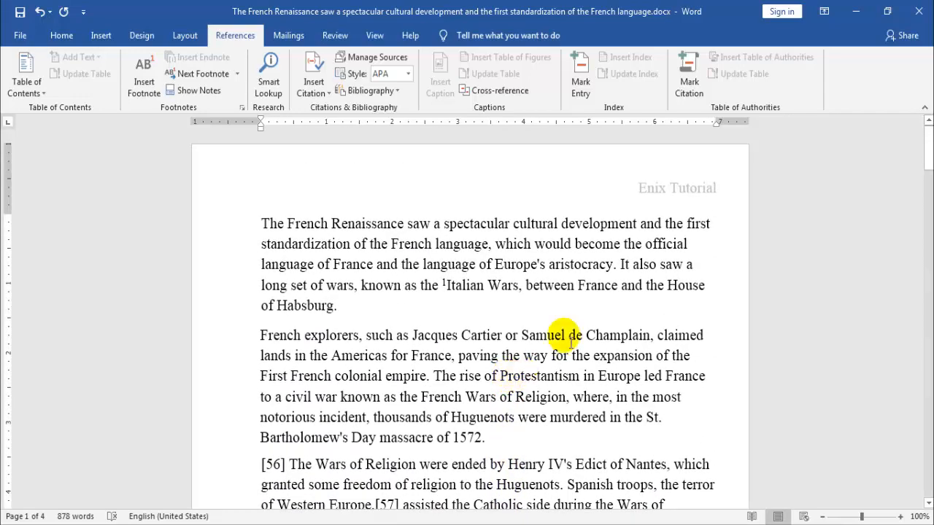
# Open and close the title header, and delete the page number beside "Enix Tutorial" in the first page's footer, closing the footer
pyautogui.doubleClick(665, 184)
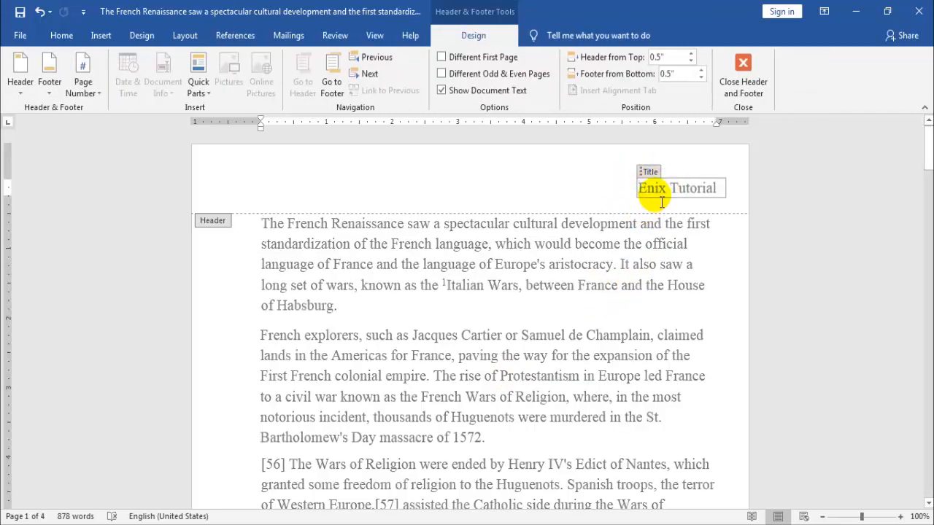
pyautogui.click(745, 94)
pyautogui.scroll(-7, 544, 321)
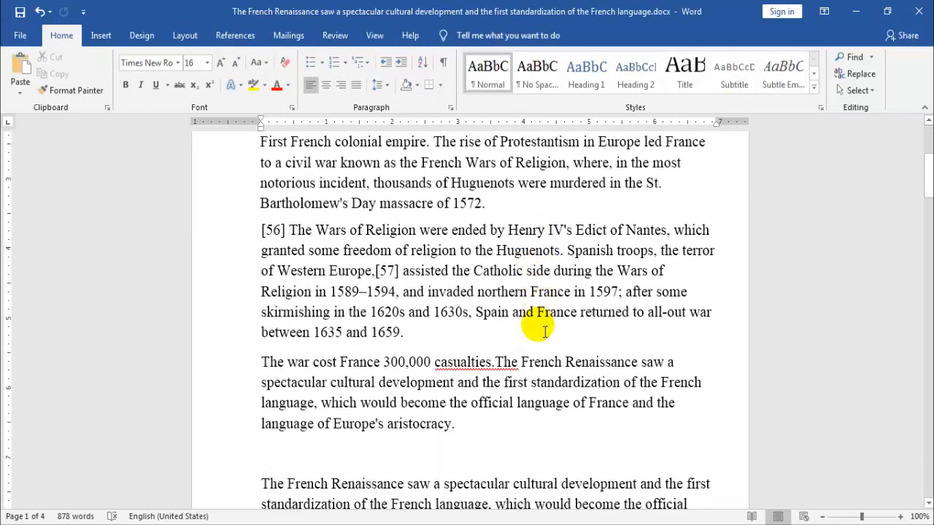
pyautogui.scroll(-1, 548, 328)
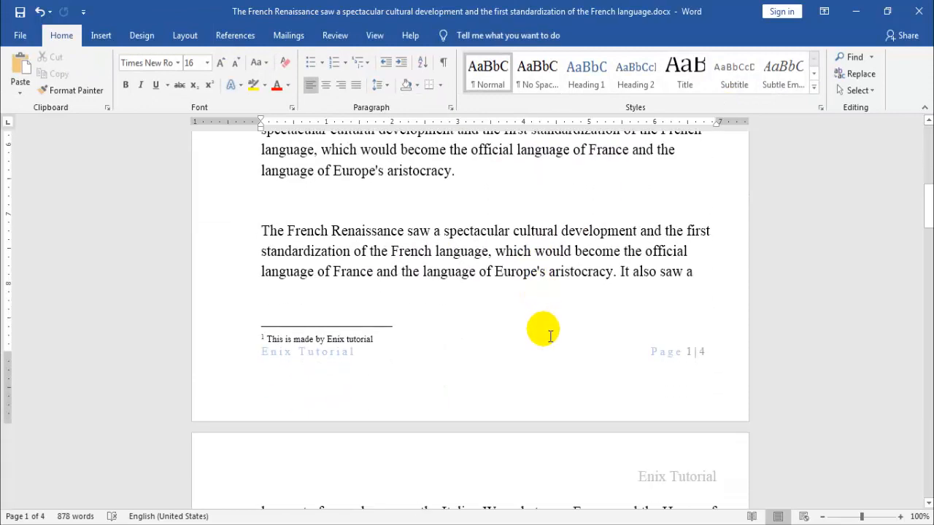
pyautogui.doubleClick(691, 358)
pyautogui.moveTo(714, 359); pyautogui.dragTo(674, 359)
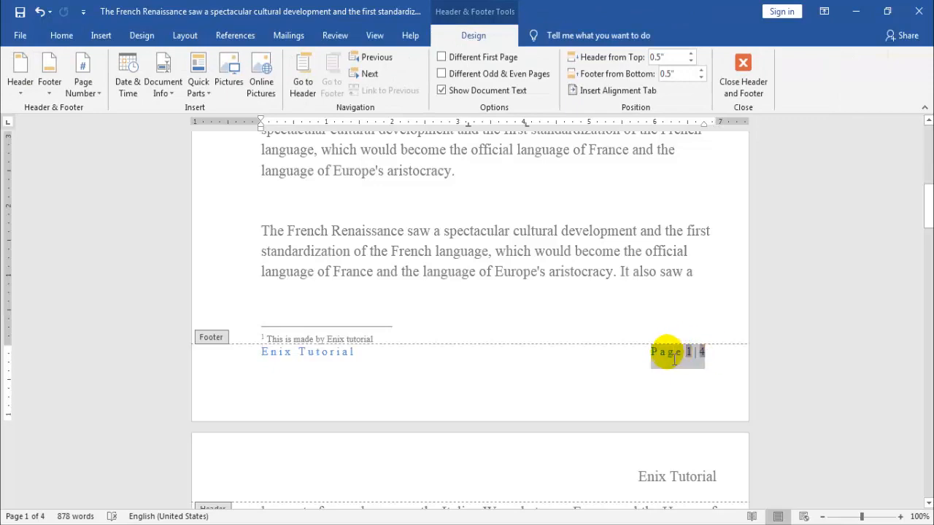
pyautogui.press('Delete')
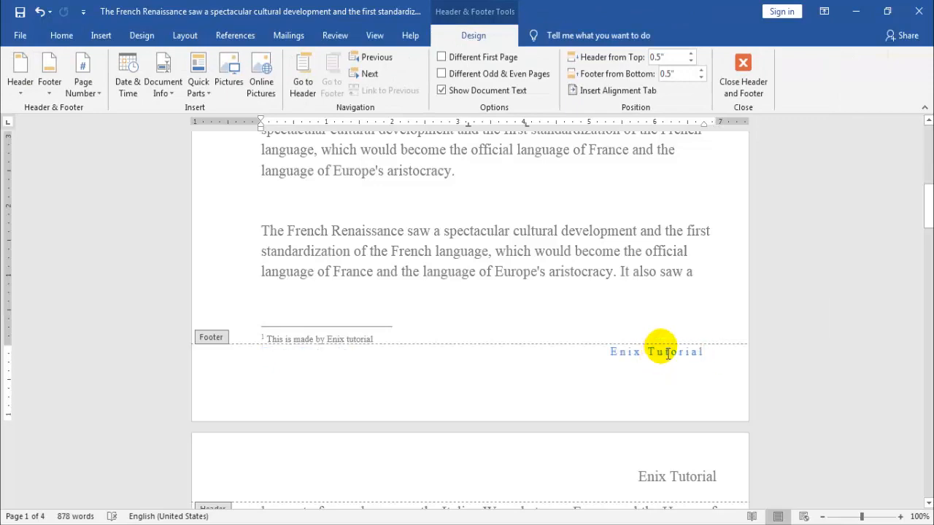
pyautogui.click(743, 80)
# Look through the following pages to check their headers and footers after the page number's removal
pyautogui.scroll(-5, 598, 301)
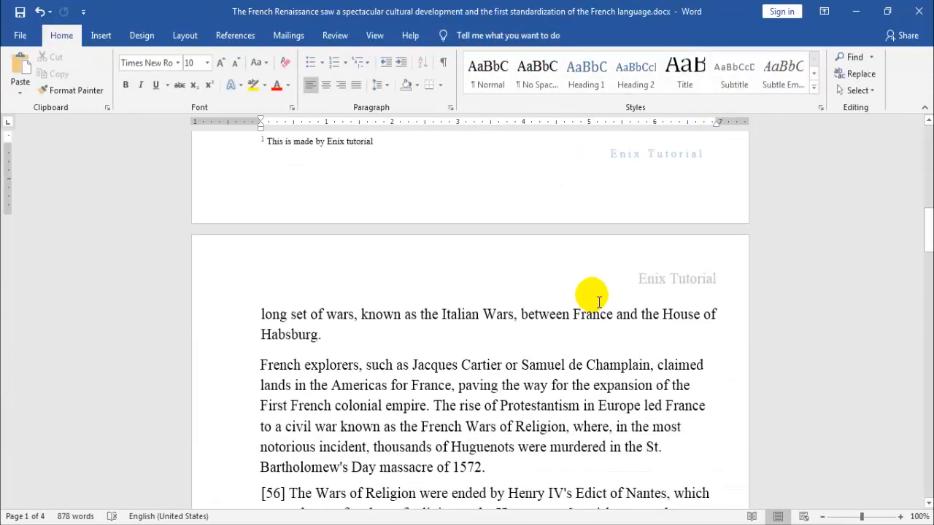
pyautogui.scroll(-15, 599, 301)
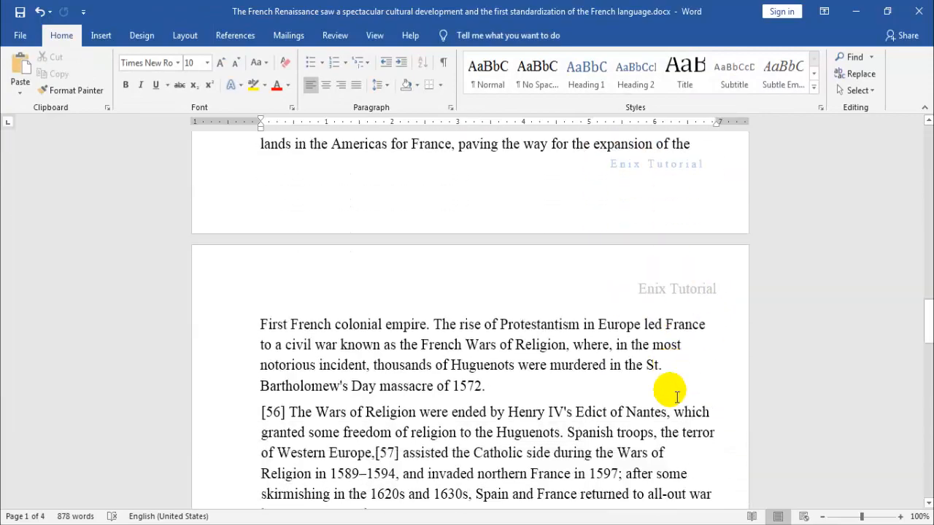
pyautogui.scroll(-5, 519, 328)
pyautogui.scroll(6, 532, 355)
pyautogui.scroll(-7, 470, 333)
pyautogui.scroll(5, 292, 215)
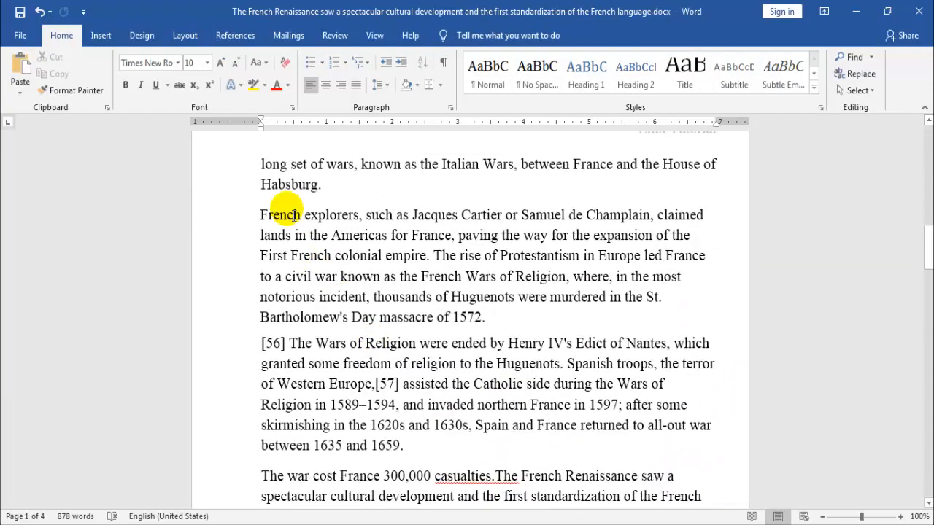
# Browse the built-in footer designs from Blank to Whisp and leave the gallery without choosing one
pyautogui.click(101, 36)
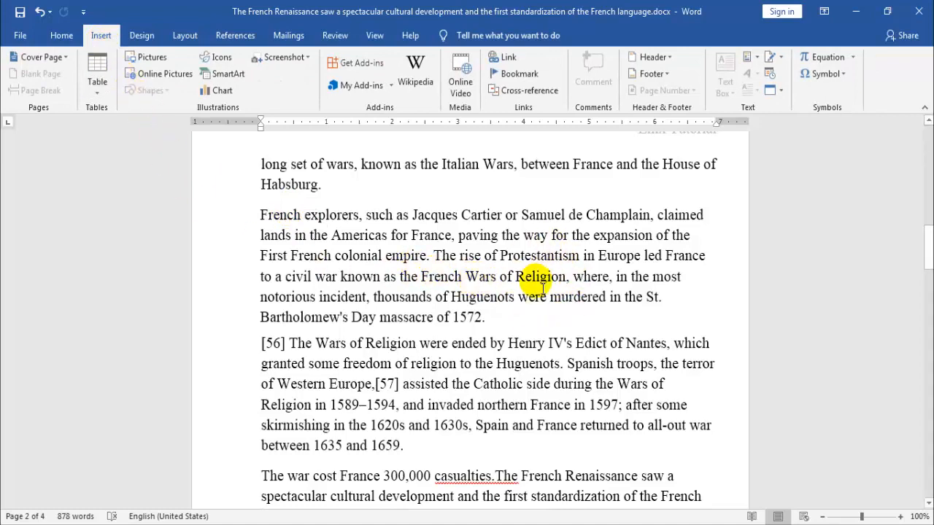
pyautogui.scroll(12, 544, 286)
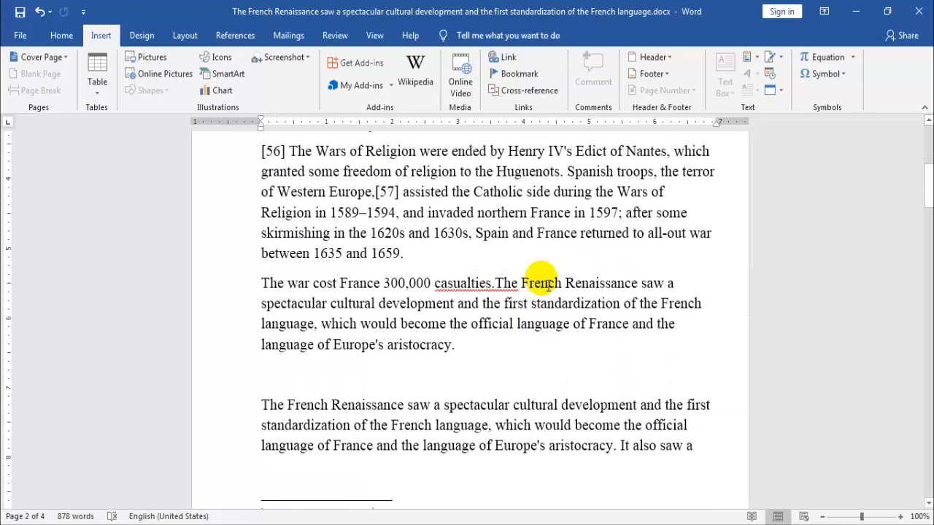
pyautogui.scroll(8, 544, 286)
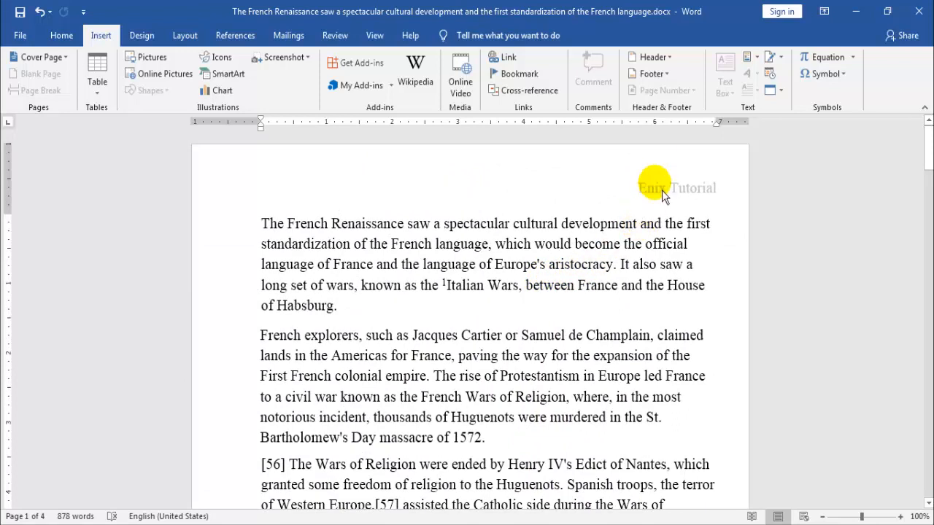
pyautogui.click(670, 75)
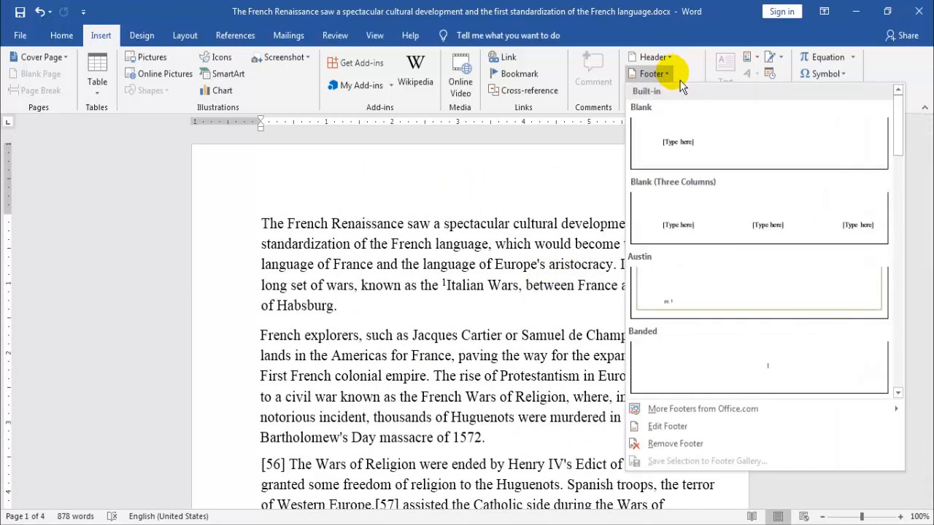
pyautogui.scroll(-5, 839, 275)
pyautogui.scroll(-2, 840, 273)
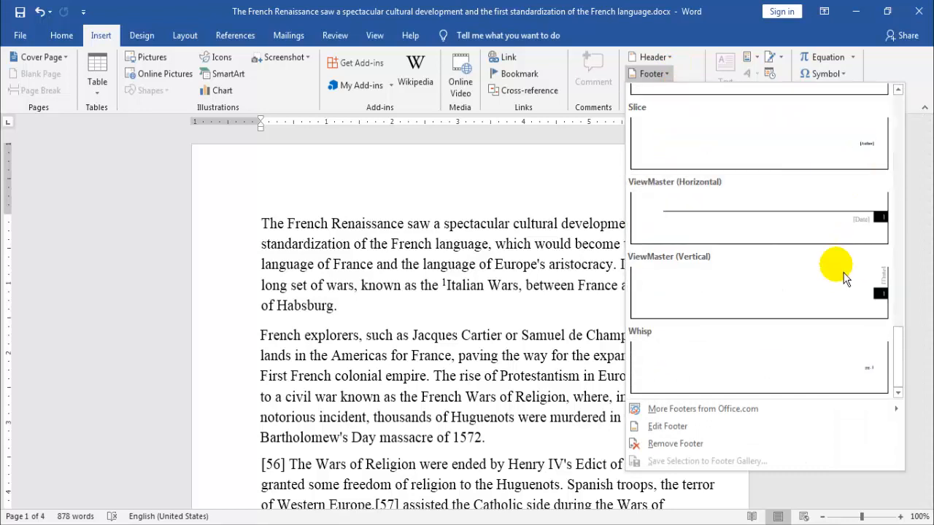
pyautogui.scroll(7, 834, 267)
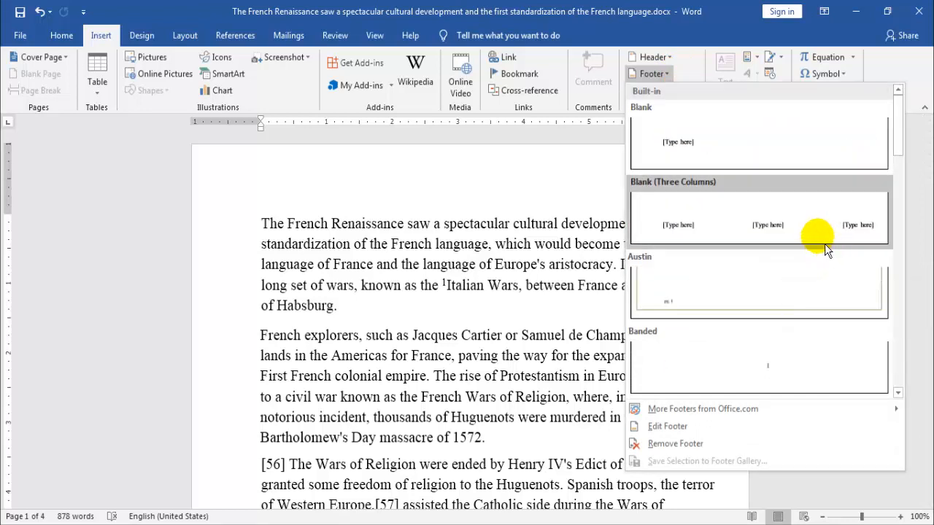
pyautogui.click(564, 139)
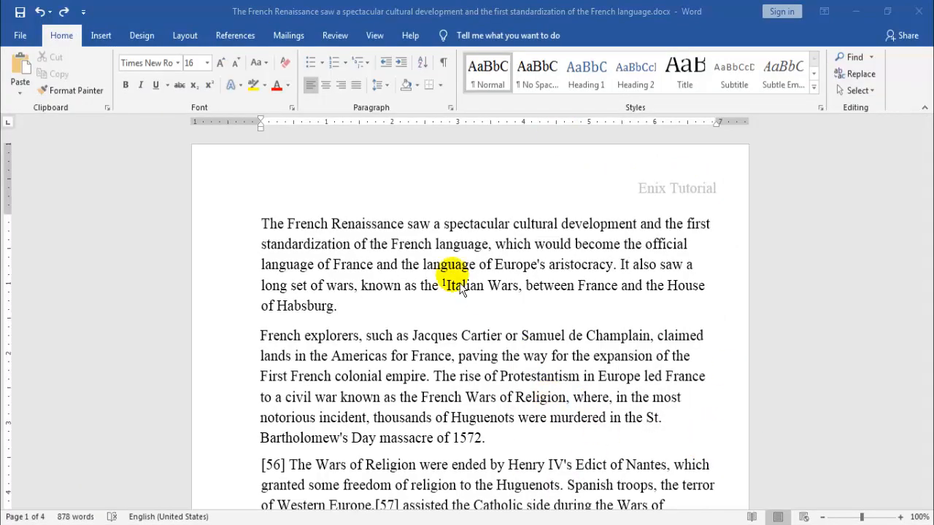
# Insert page numbers at the bottom of the page in the Plain Number 2 style, close the footer and check the pages
pyautogui.click(110, 38)
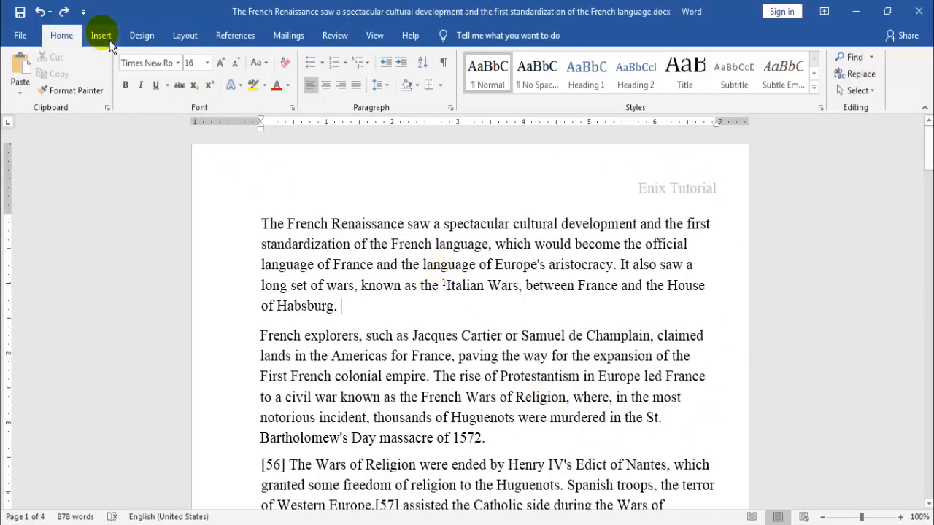
pyautogui.click(110, 41)
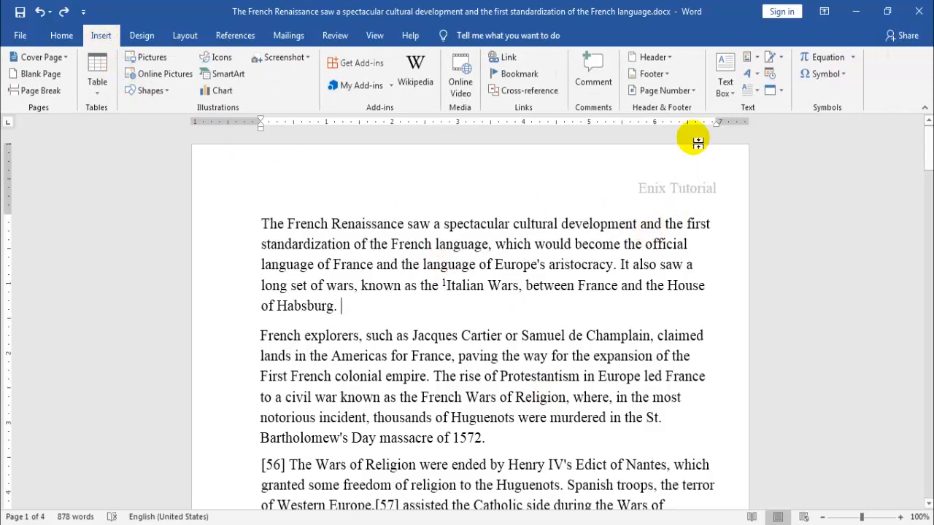
pyautogui.click(694, 93)
pyautogui.moveTo(698, 113)
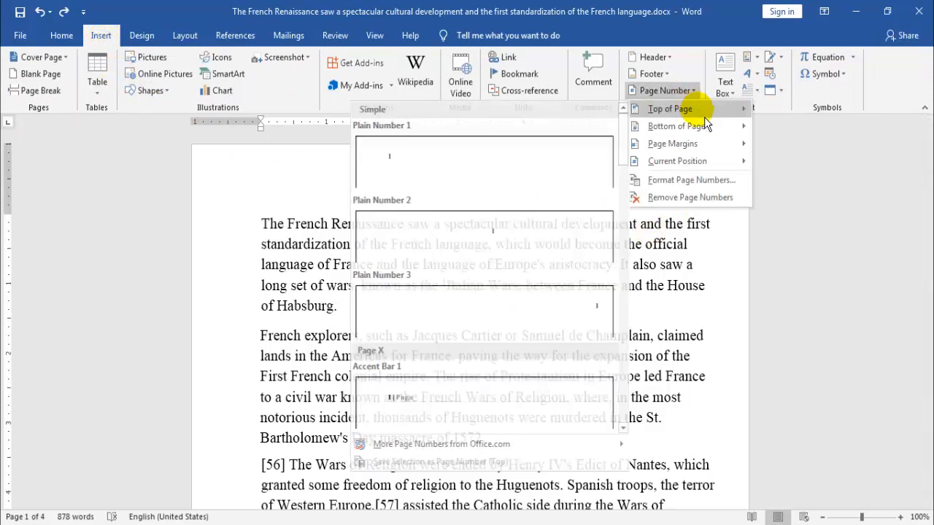
pyautogui.scroll(-8, 552, 271)
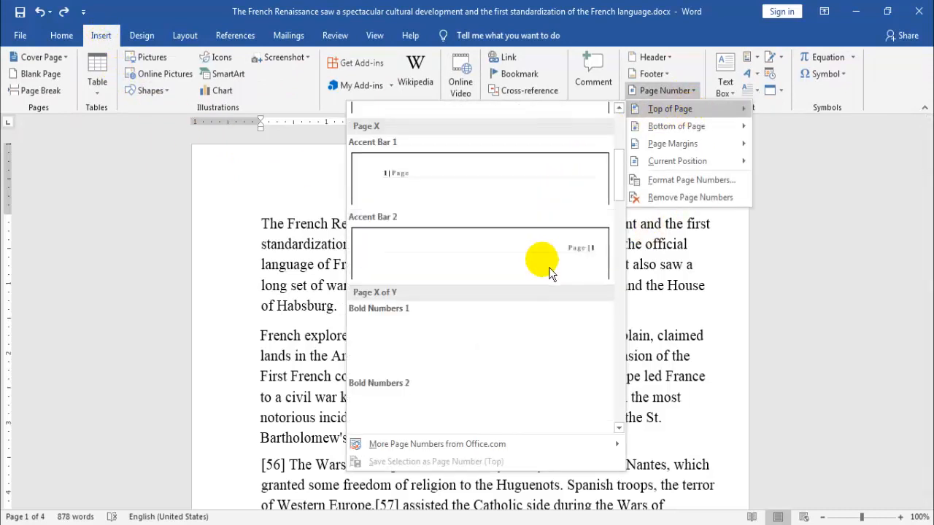
pyautogui.scroll(8, 552, 271)
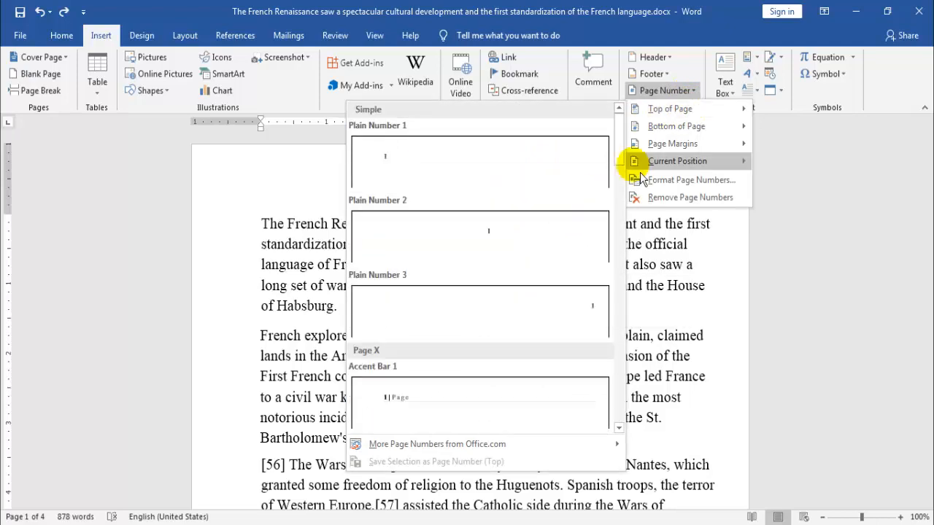
pyautogui.moveTo(684, 133)
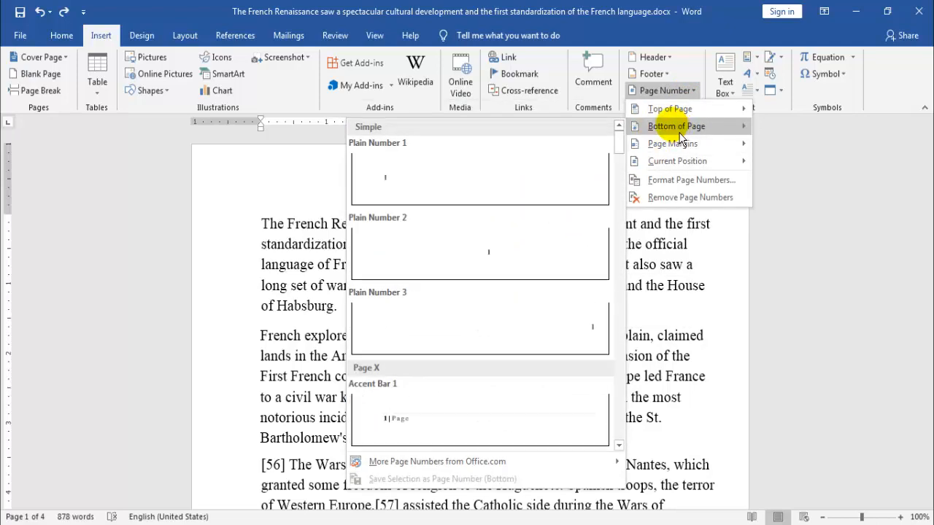
pyautogui.moveTo(677, 155)
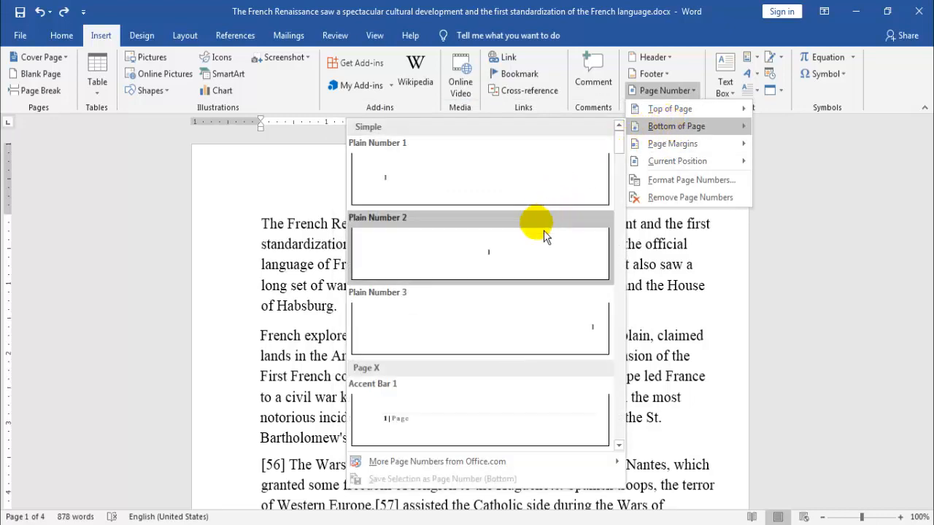
pyautogui.click(539, 253)
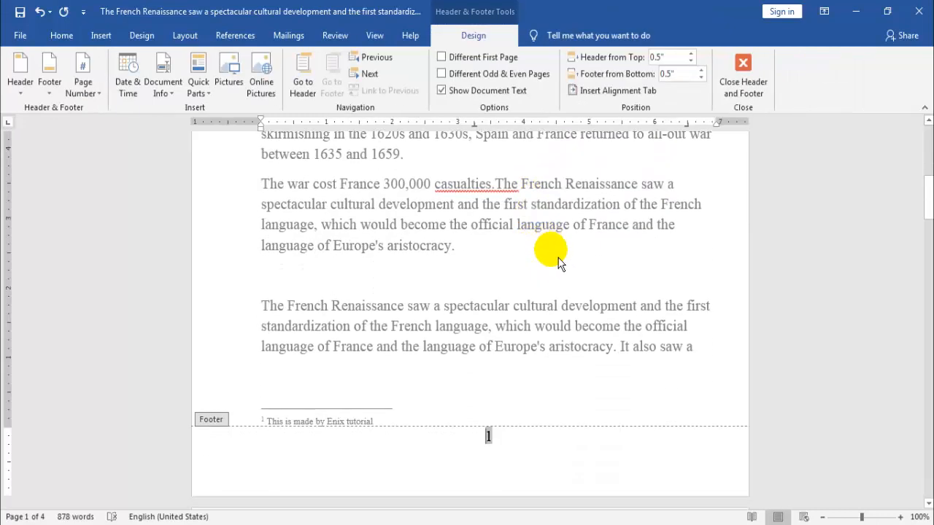
pyautogui.click(743, 82)
pyautogui.scroll(-10, 673, 252)
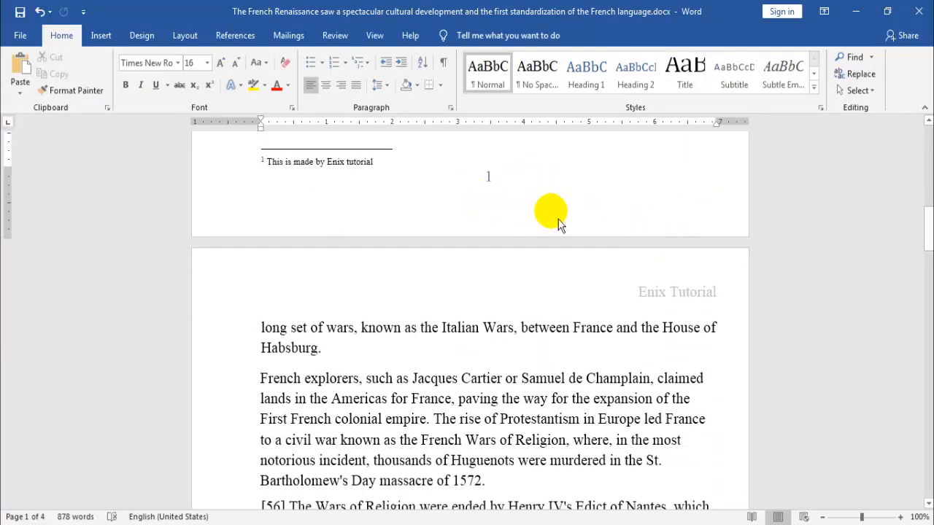
# Look through all the pages to check their header and page numbers, ending back at the first page
pyautogui.scroll(-10, 559, 219)
pyautogui.scroll(-10, 573, 307)
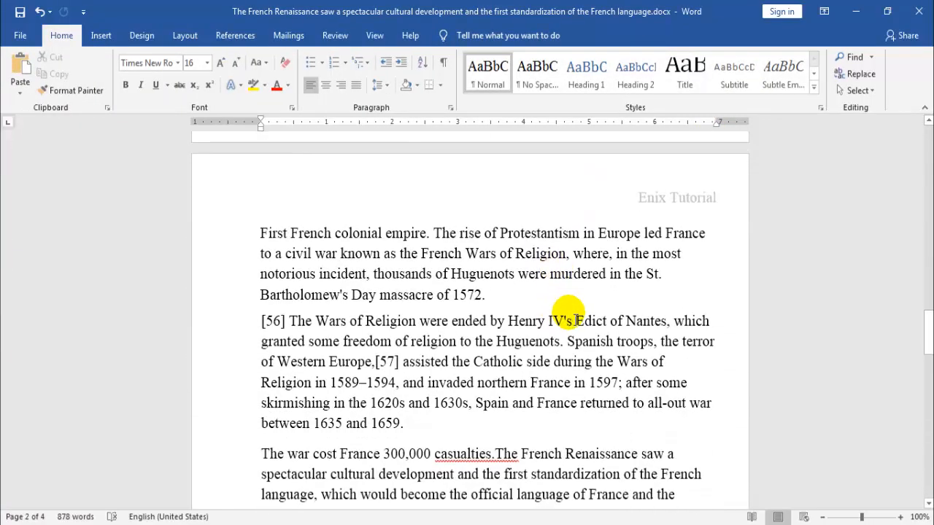
pyautogui.scroll(-10, 527, 340)
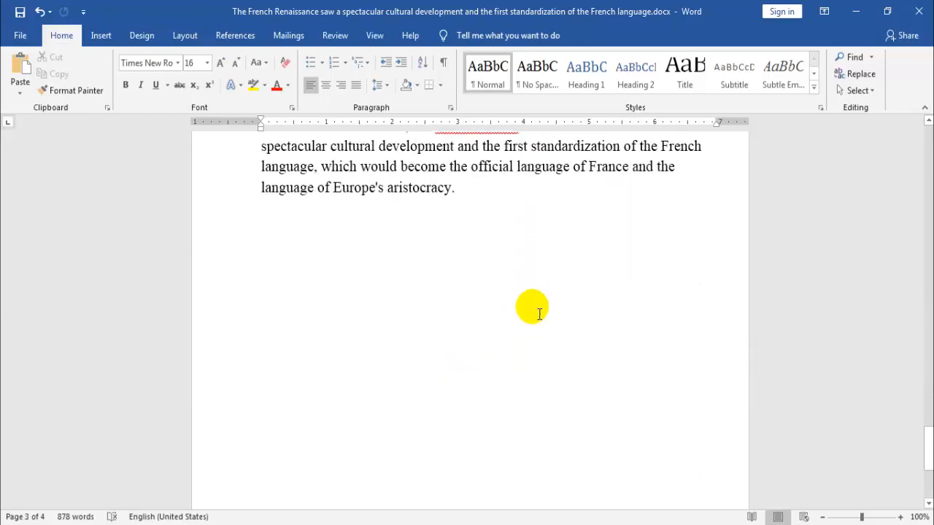
pyautogui.scroll(10, 534, 314)
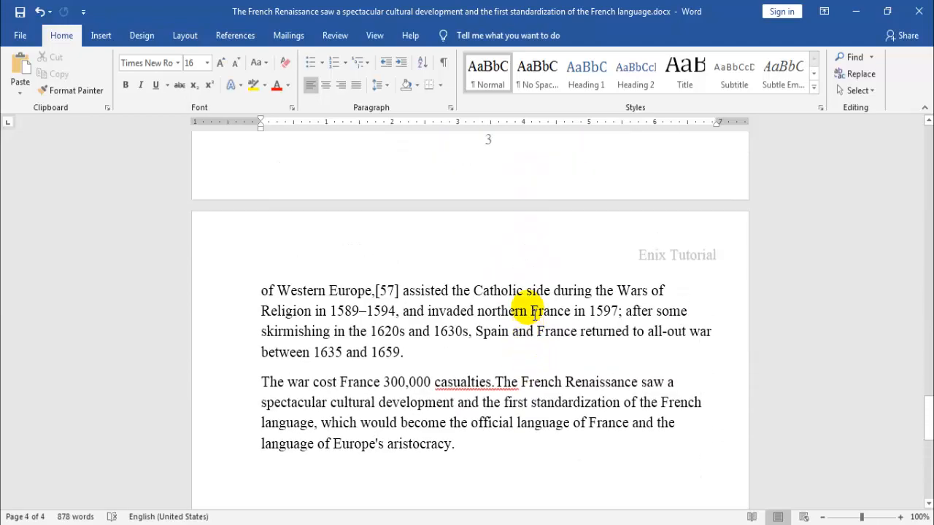
pyautogui.scroll(-8, 538, 317)
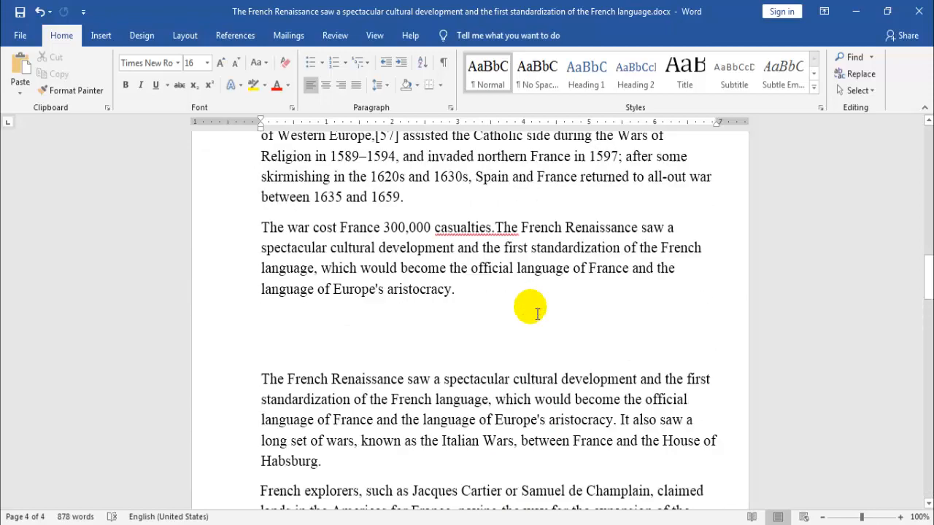
pyautogui.scroll(5, 538, 316)
pyautogui.scroll(3, 537, 314)
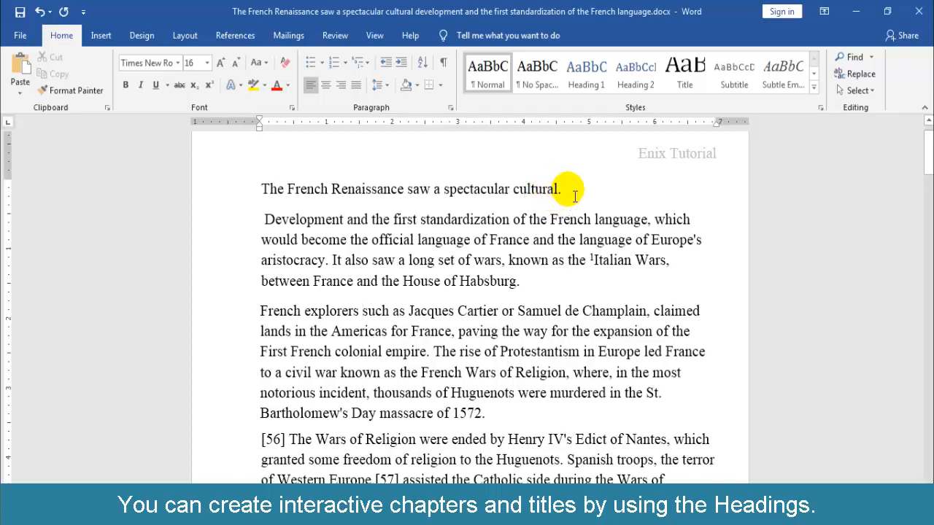
# Apply the Heading 1 style to the opening line "The French Renaissance saw a spectacular cultural." and number it "1."
pyautogui.moveTo(569, 193); pyautogui.dragTo(262, 188)
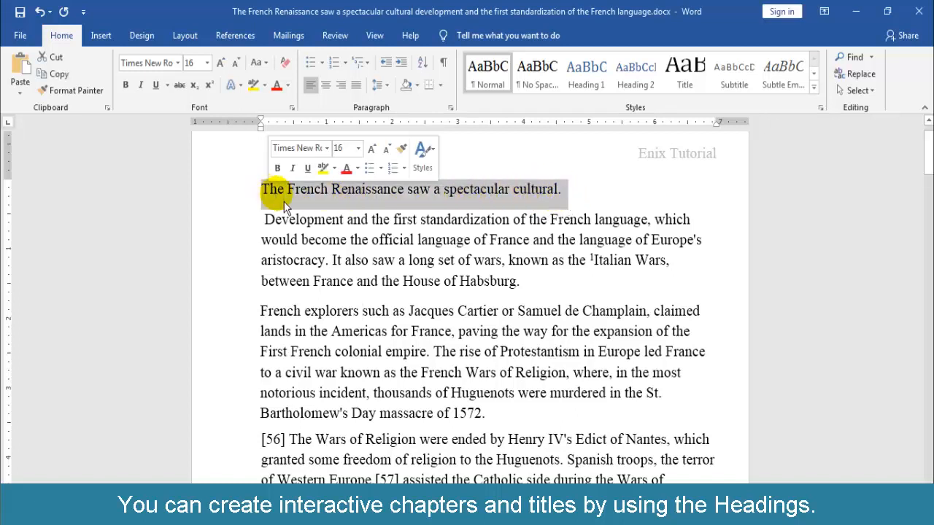
pyautogui.click(598, 81)
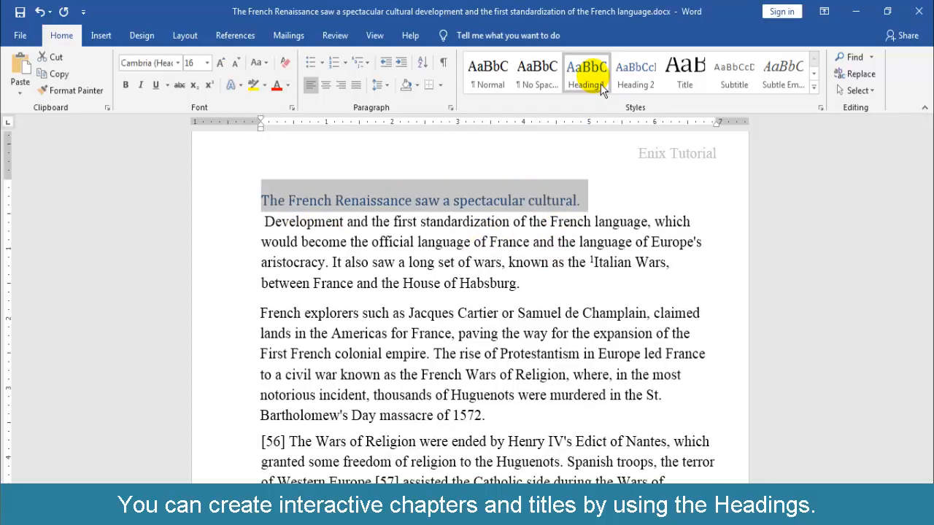
pyautogui.click(262, 202)
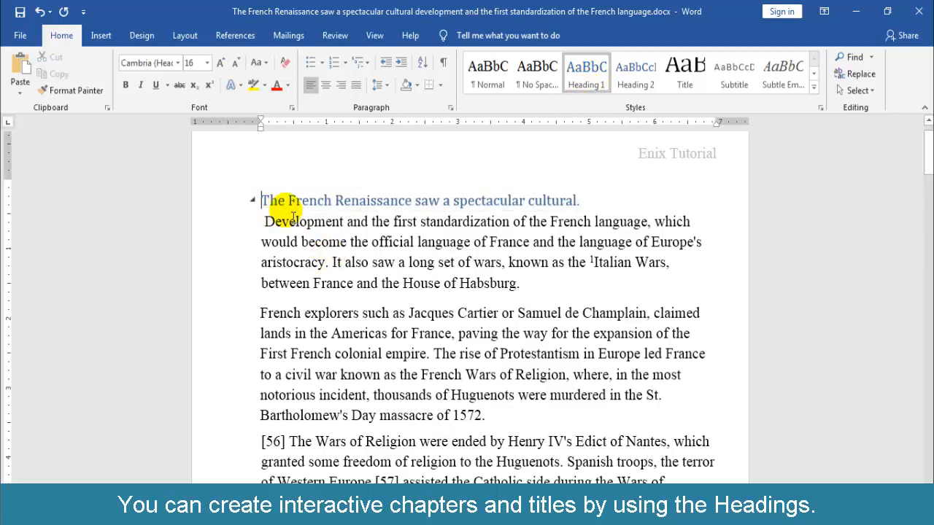
pyautogui.write('1.')
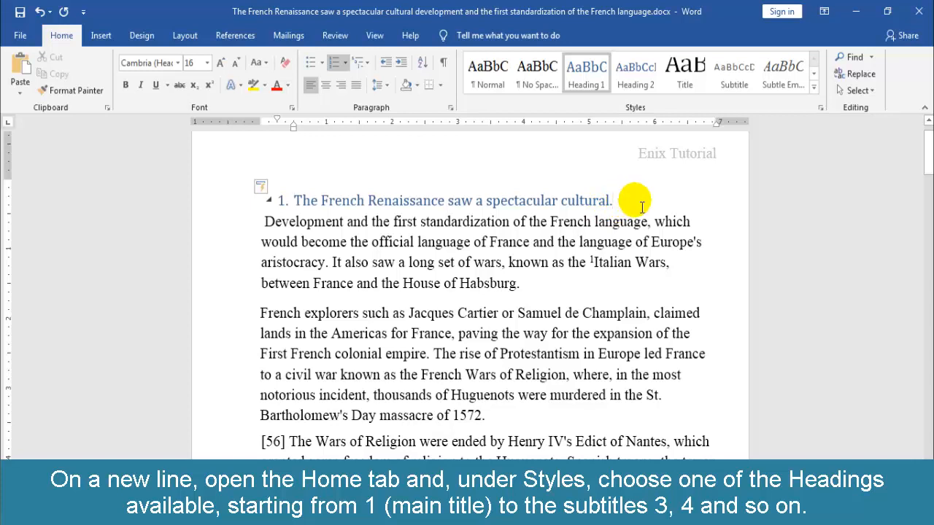
# Add the line "1.1 First subtitle" below the main heading, with an unnumbered line "Text content" under it
pyautogui.press('Return')
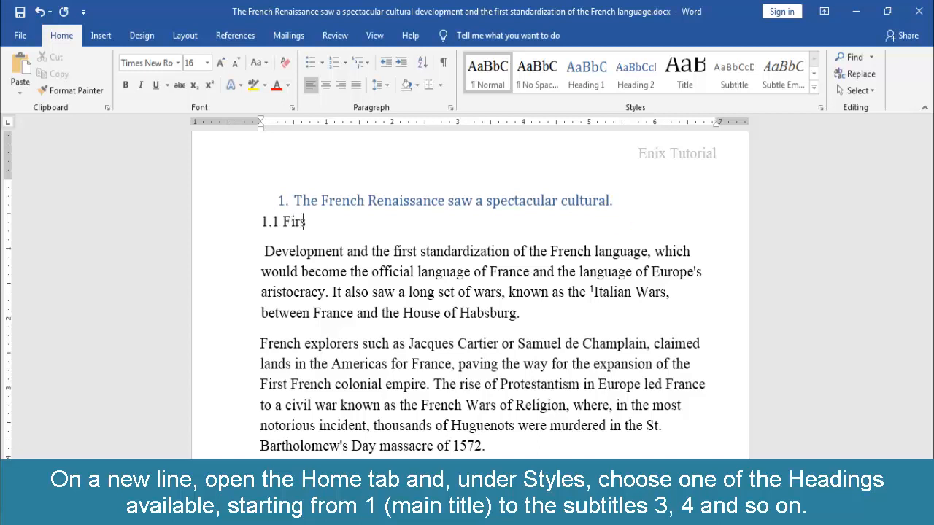
pyautogui.write('sub')
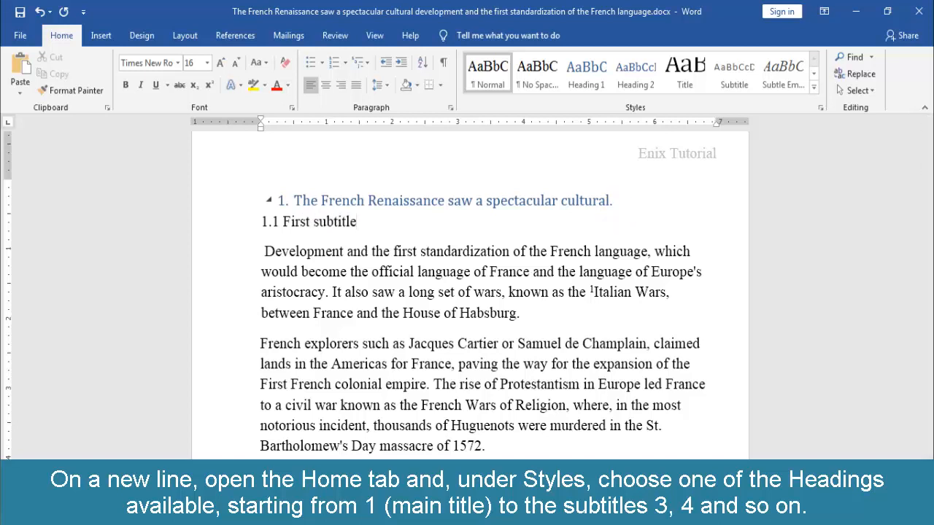
pyautogui.write('title')
pyautogui.press('Return')
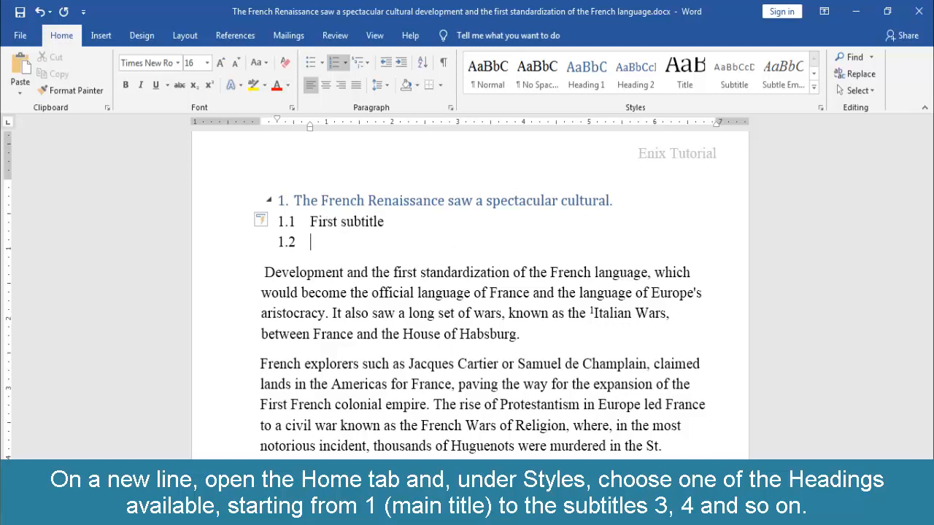
pyautogui.write('Te')
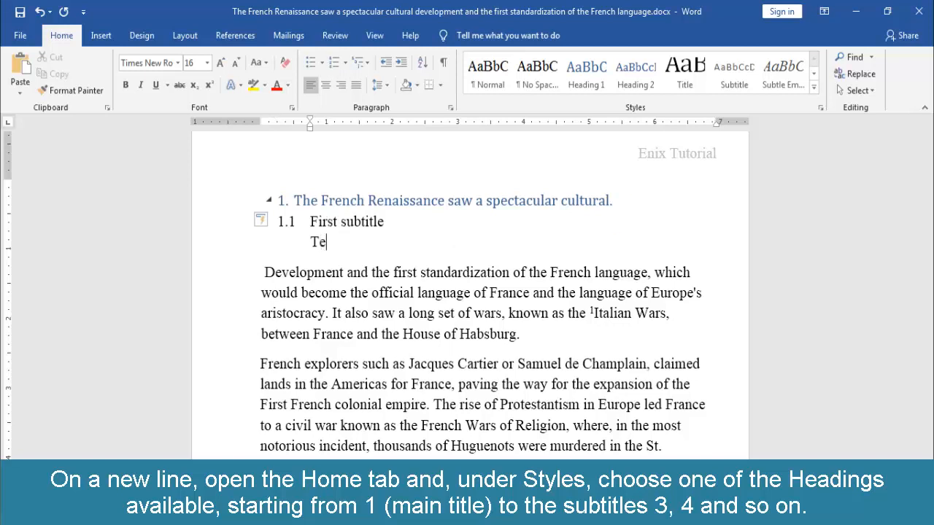
pyautogui.write('xt content')
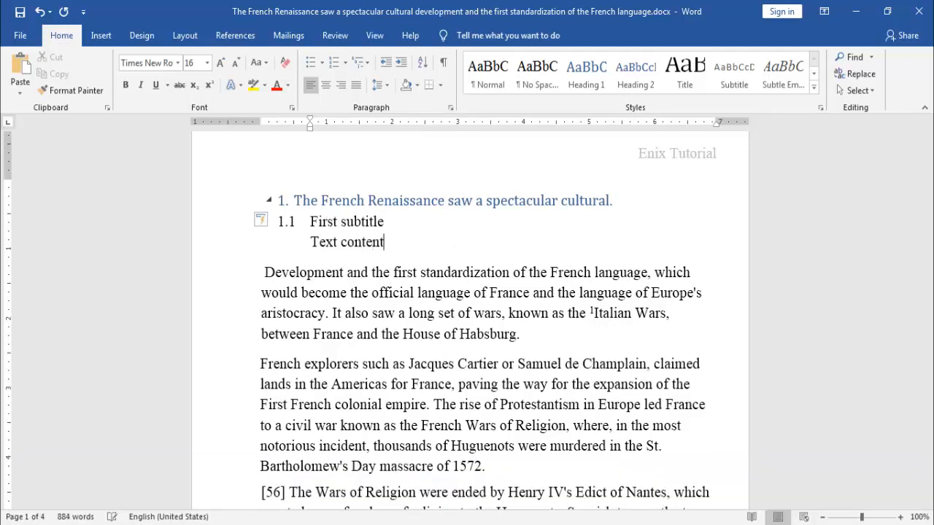
# Apply the Heading 2 style to the "First subtitle" line
pyautogui.moveTo(434, 221); pyautogui.dragTo(287, 225)
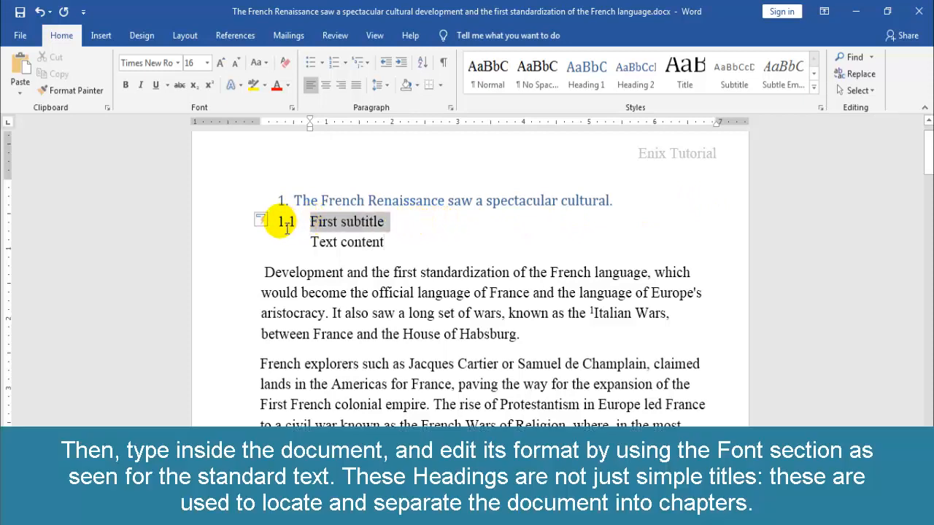
pyautogui.click(635, 73)
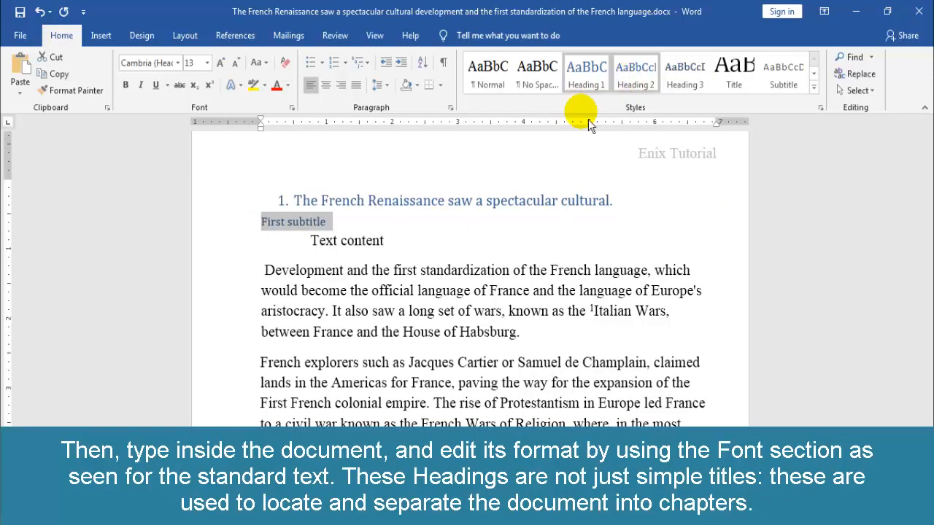
# Add the line "Second title" below "Text content" and apply the Heading 3 style to it
pyautogui.click(405, 246)
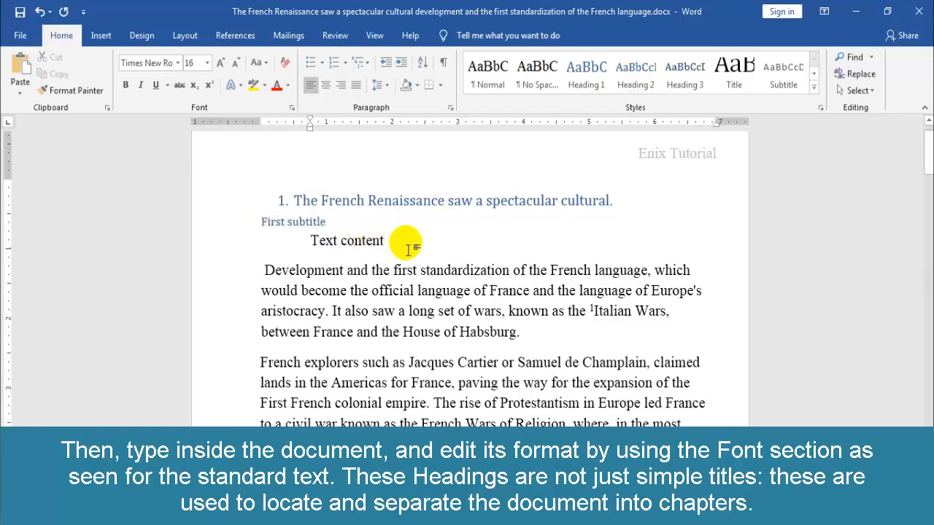
pyautogui.press('Return')
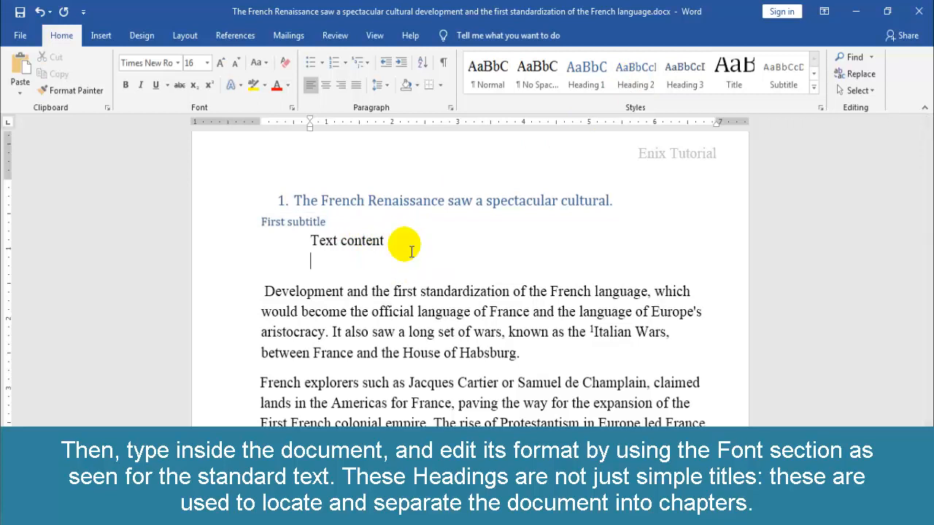
pyautogui.write('S')
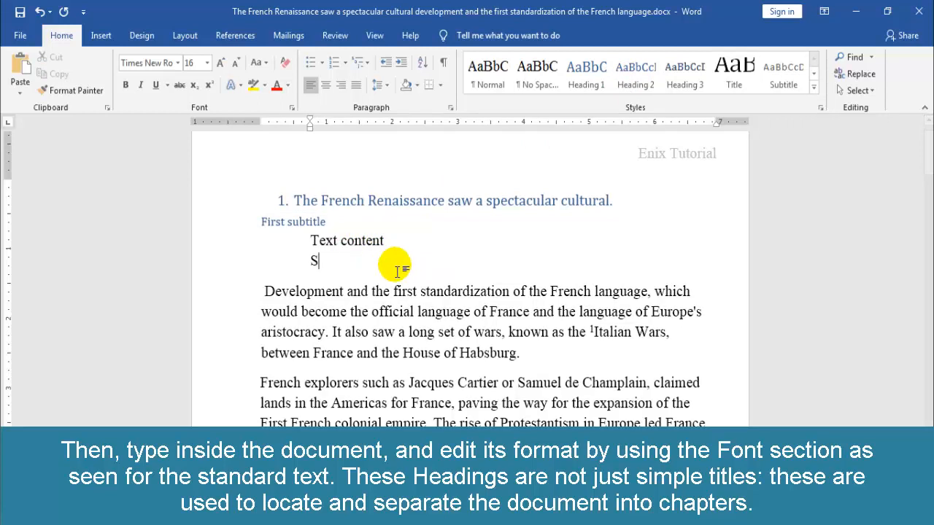
pyautogui.write('econd title')
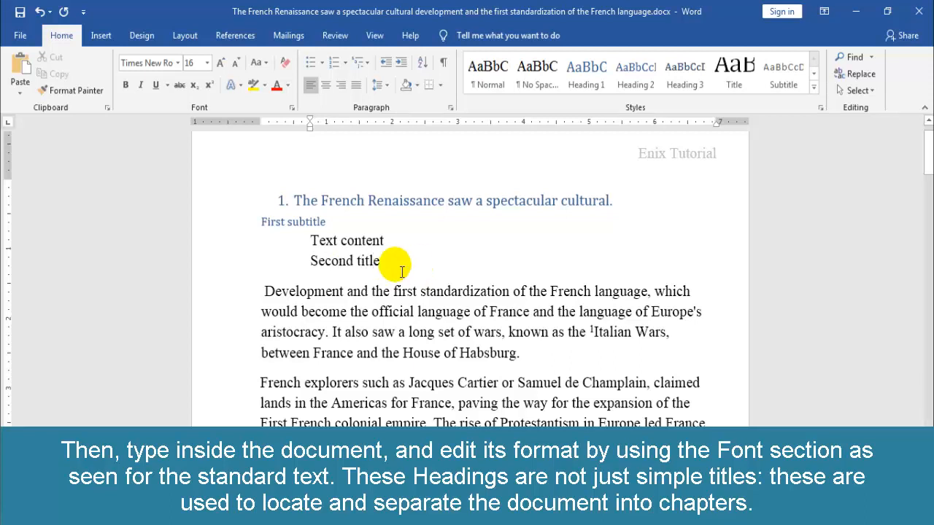
pyautogui.moveTo(386, 265); pyautogui.dragTo(292, 256)
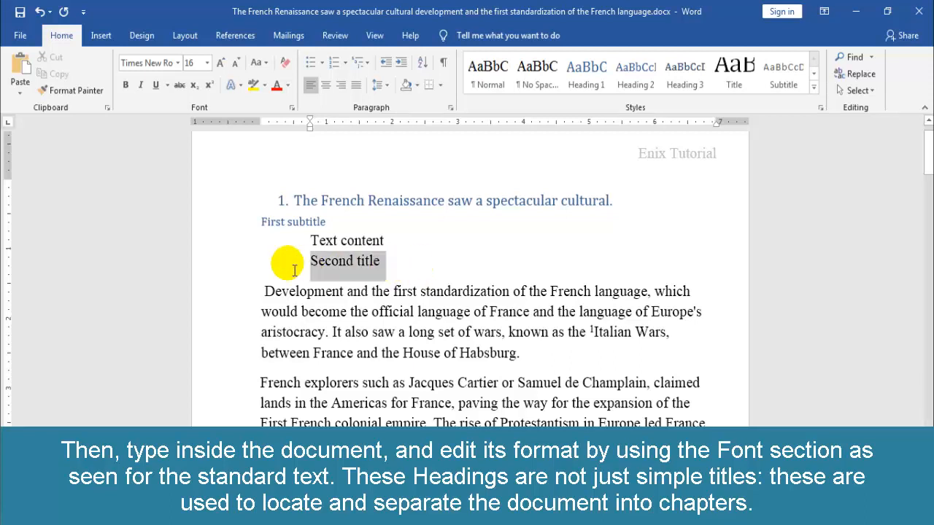
pyautogui.click(685, 73)
pyautogui.click(470, 263)
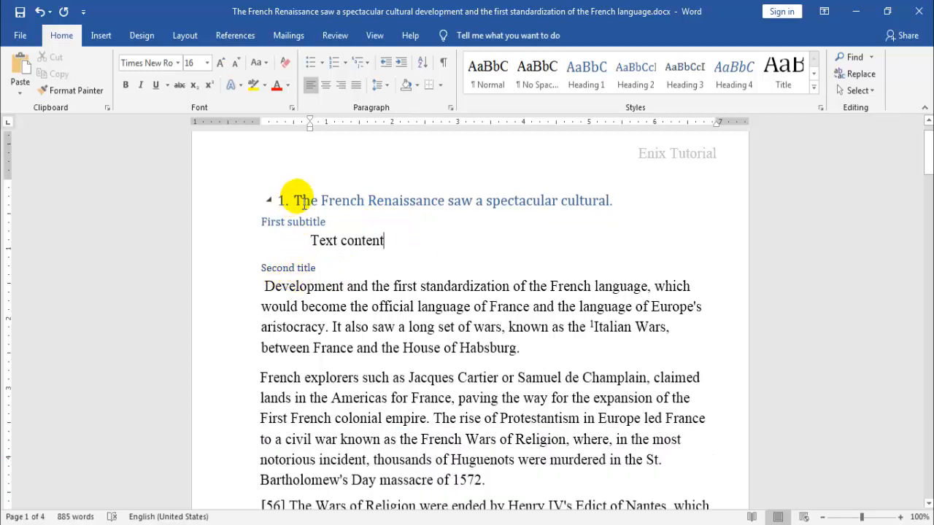
# Number the "First subtitle" heading 1.1 and the "Second title" heading 1.1.1
pyautogui.click(264, 223)
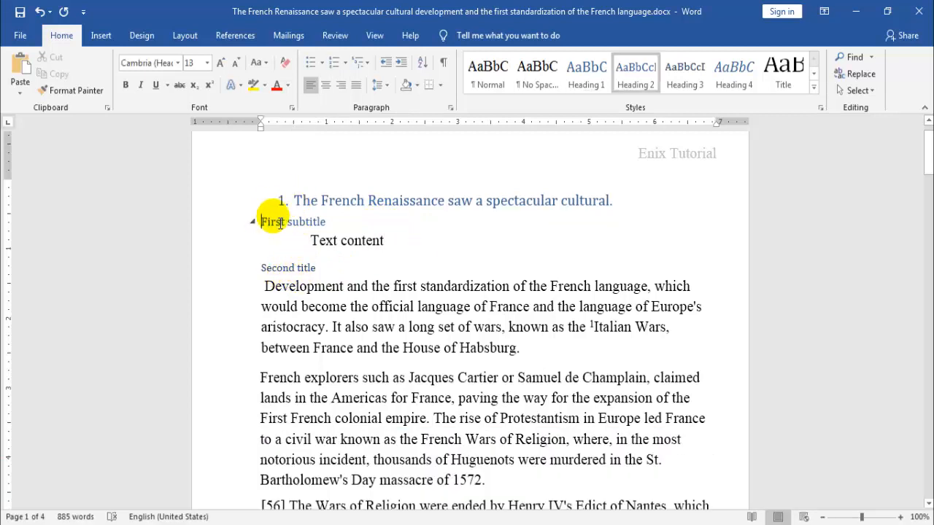
pyautogui.write('1.1')
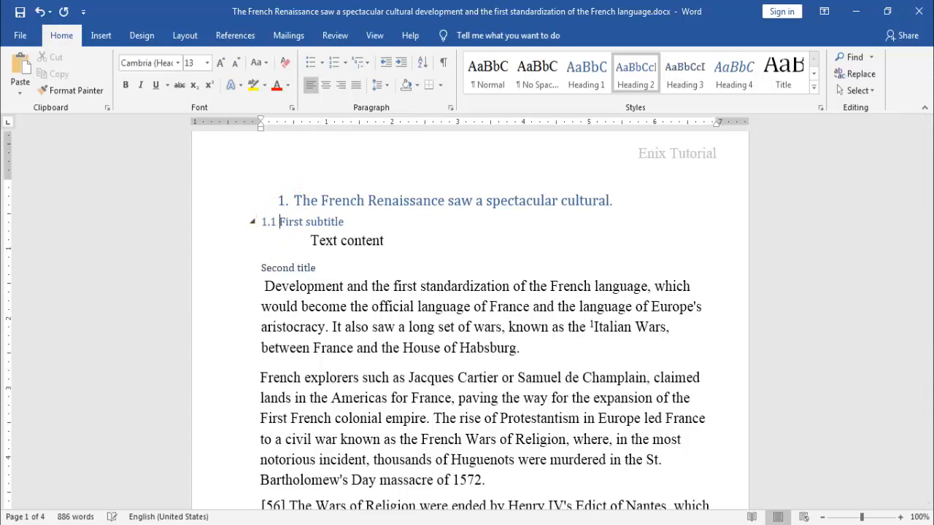
pyautogui.click(262, 269)
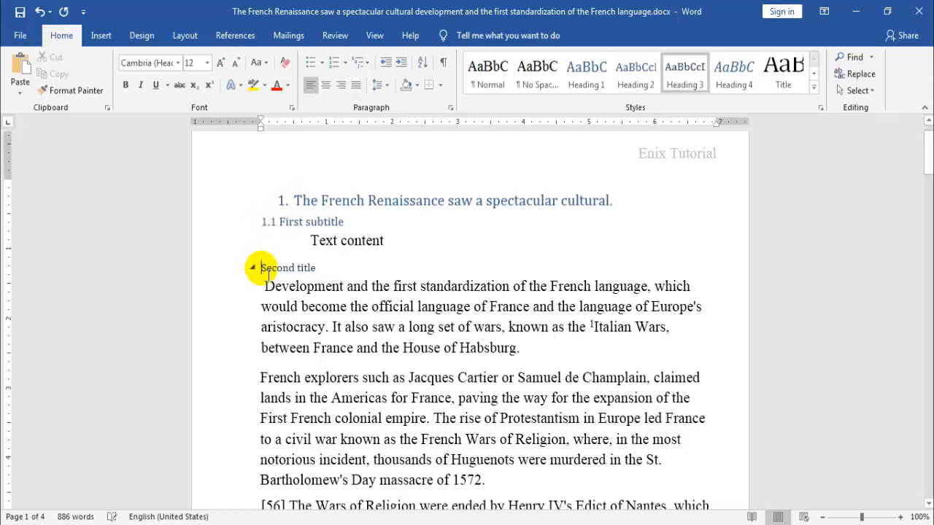
pyautogui.write('1.1.1')
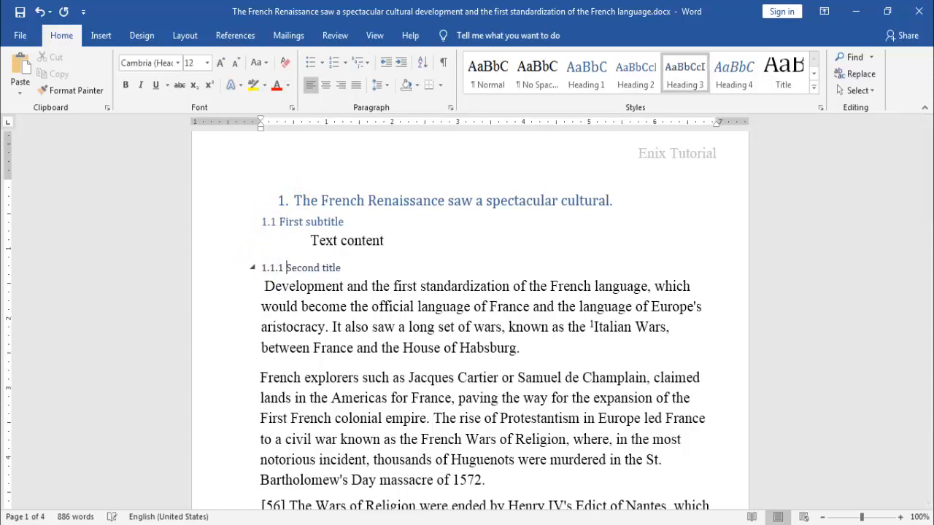
pyautogui.click(413, 261)
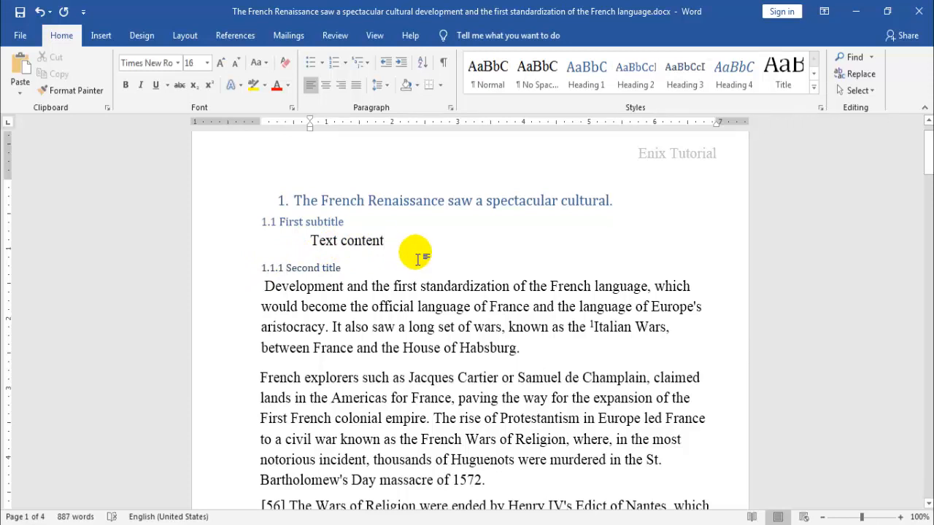
# Make the main heading "The French Renaissance saw a spectacular cultural." red and bold
pyautogui.moveTo(624, 202); pyautogui.dragTo(260, 198)
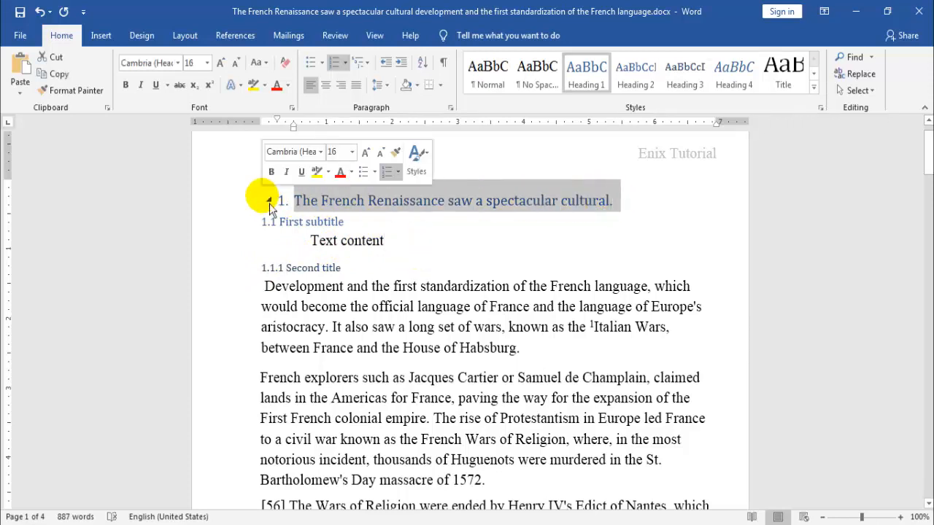
pyautogui.click(288, 86)
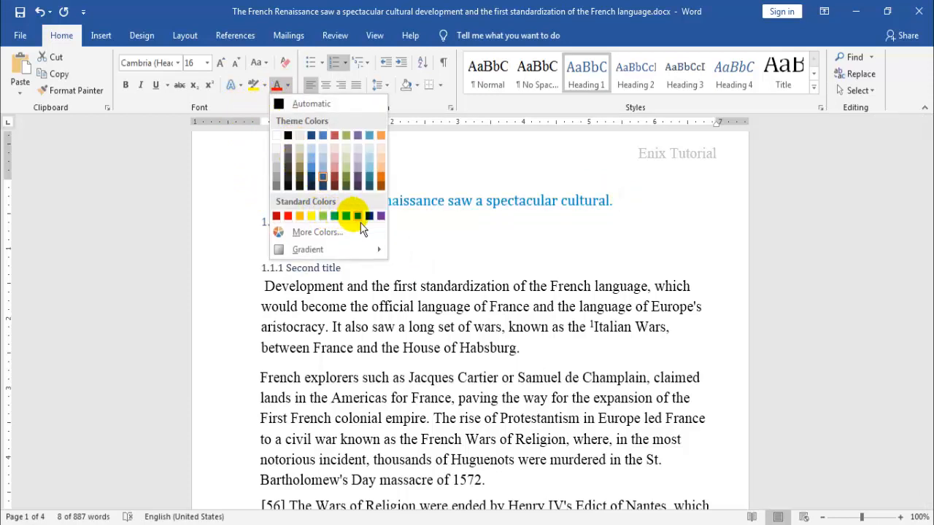
pyautogui.click(295, 219)
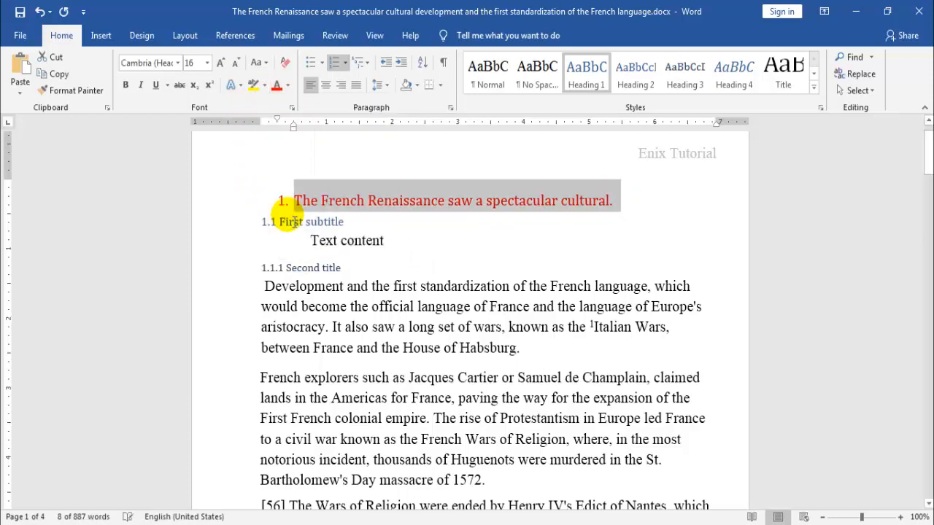
pyautogui.click(125, 86)
pyautogui.click(414, 255)
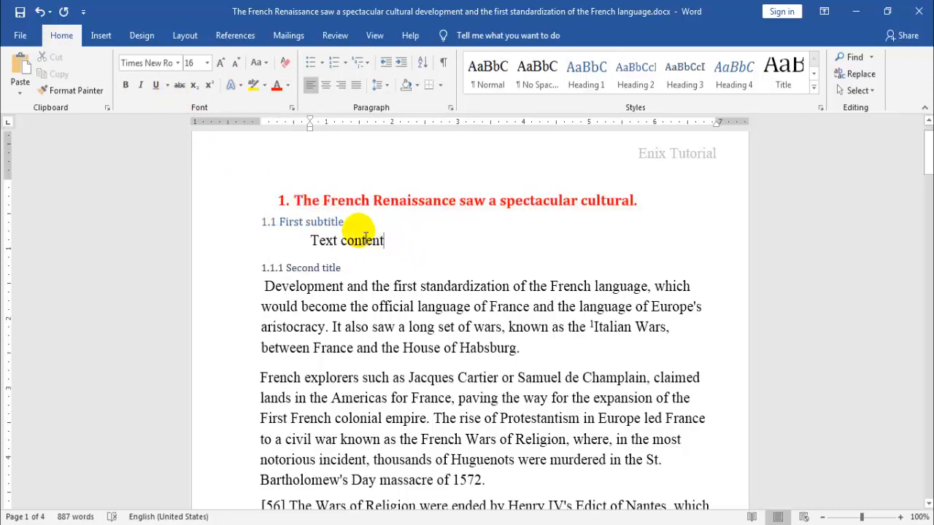
# Colour the whole "1.1 First subtitle" heading light blue, including its number
pyautogui.click(255, 214)
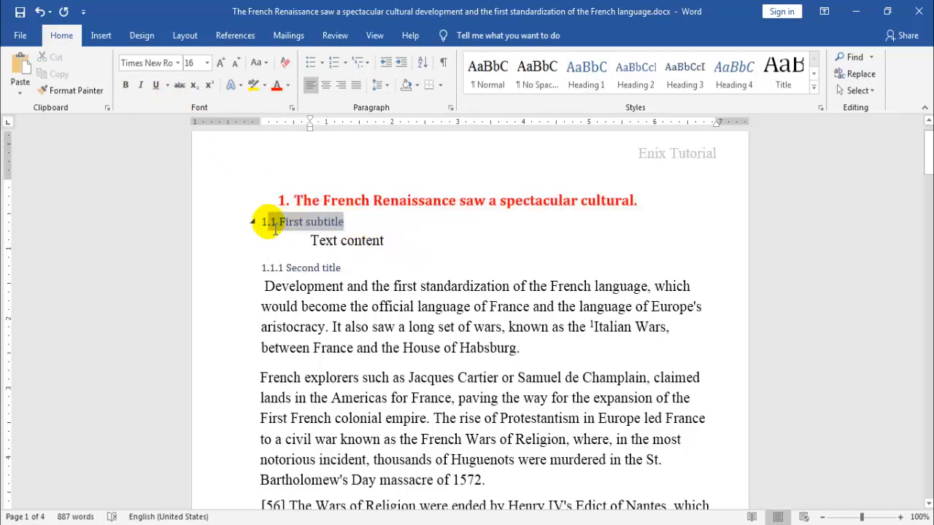
pyautogui.click(288, 85)
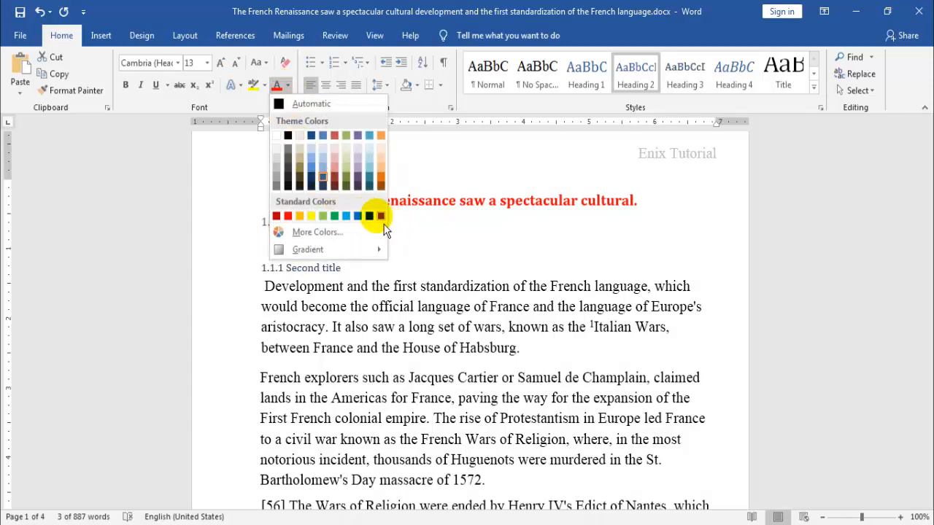
pyautogui.click(357, 216)
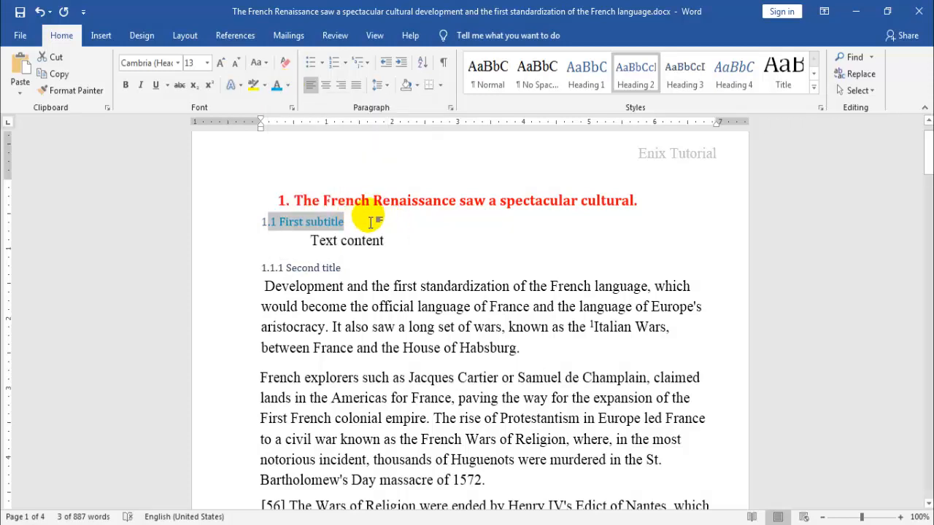
pyautogui.moveTo(371, 223); pyautogui.dragTo(251, 222)
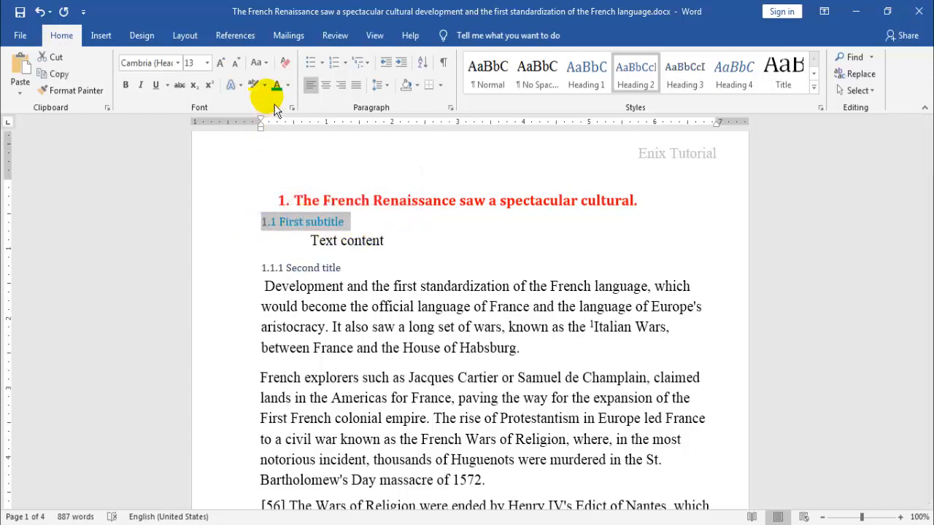
pyautogui.click(370, 251)
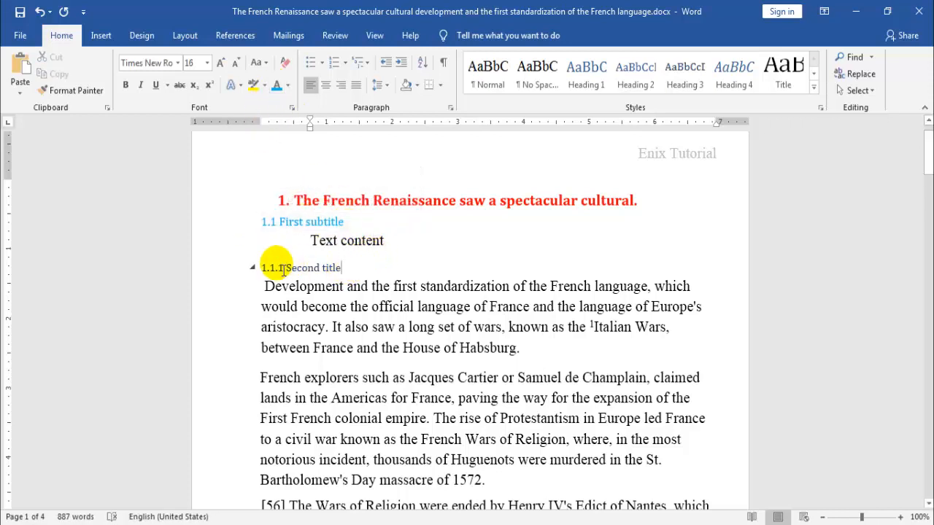
# Colour the "1.1.1 Second title" heading green, including its number
pyautogui.click(245, 269)
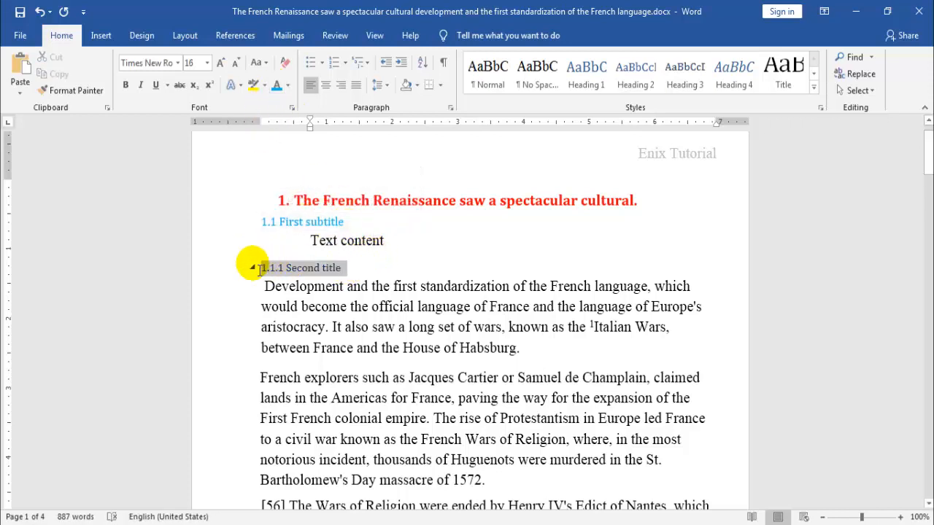
pyautogui.click(289, 88)
pyautogui.click(334, 215)
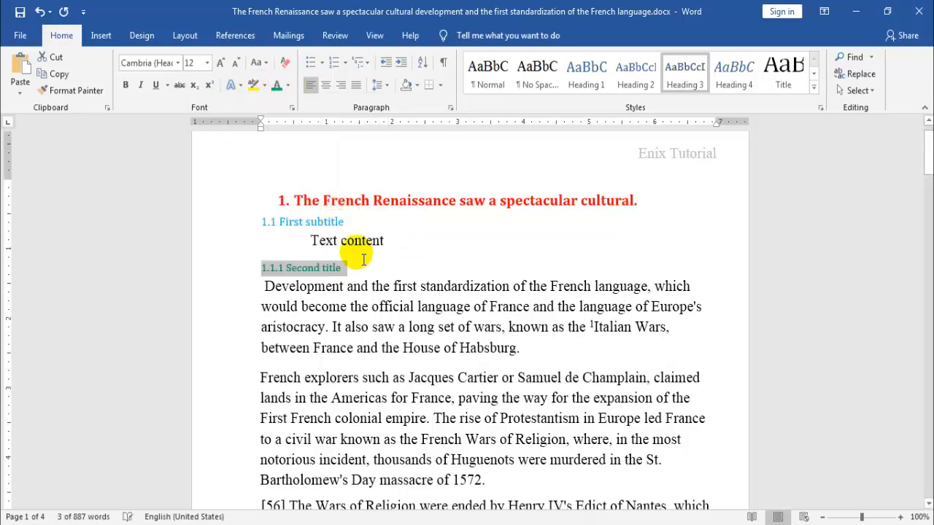
pyautogui.click(396, 267)
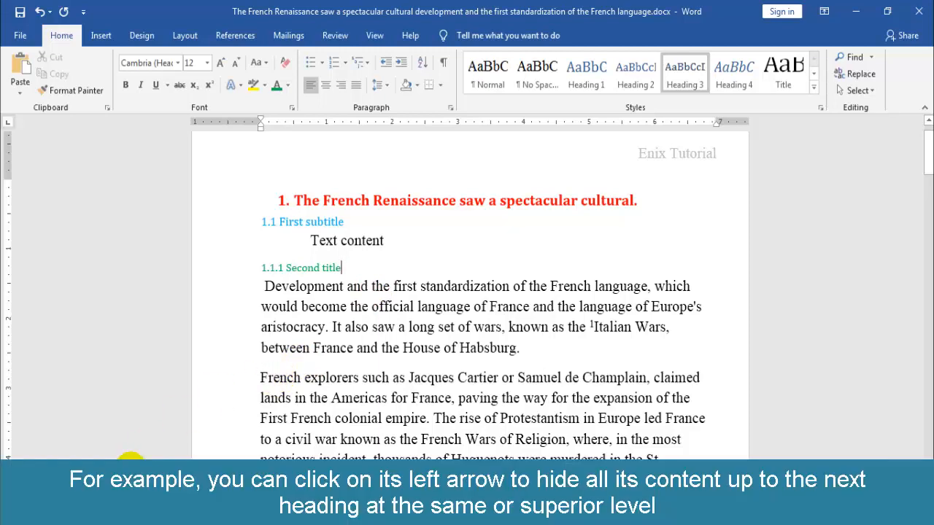
# Open the heading navigation and jump to First subtitle, Second title and back to the main heading
pyautogui.hotkey('ctrl', 'f')
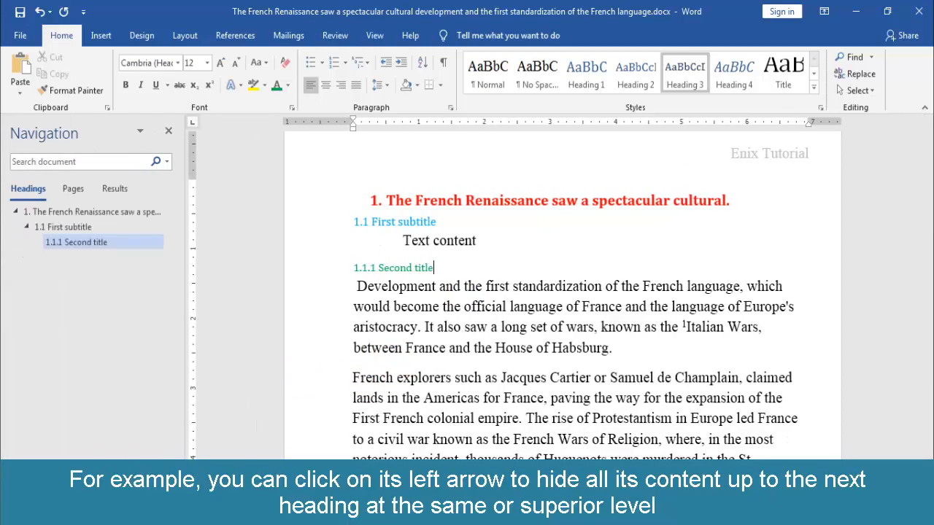
pyautogui.click(106, 218)
pyautogui.click(96, 232)
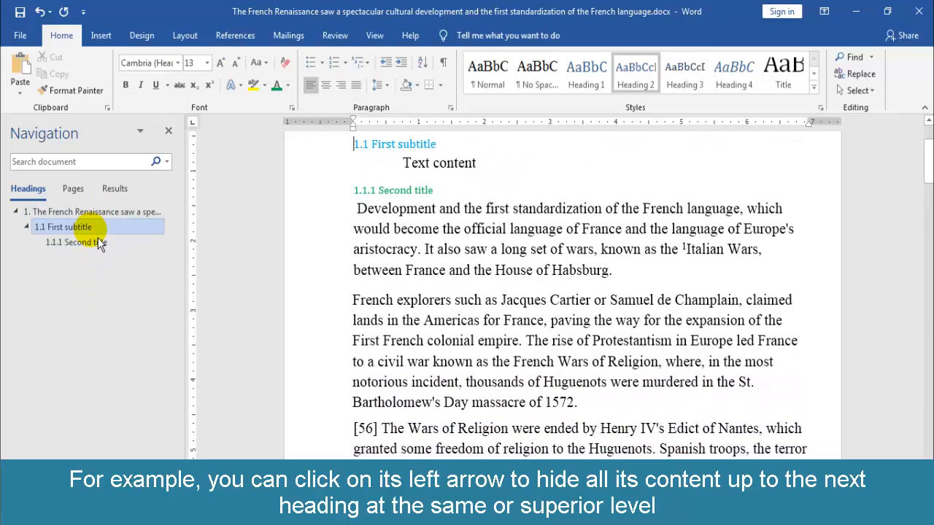
pyautogui.click(111, 248)
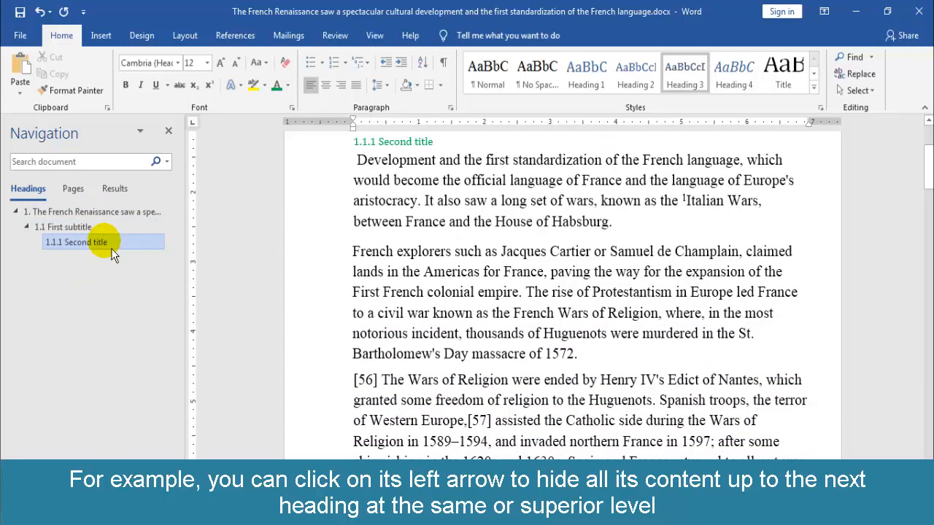
pyautogui.click(115, 218)
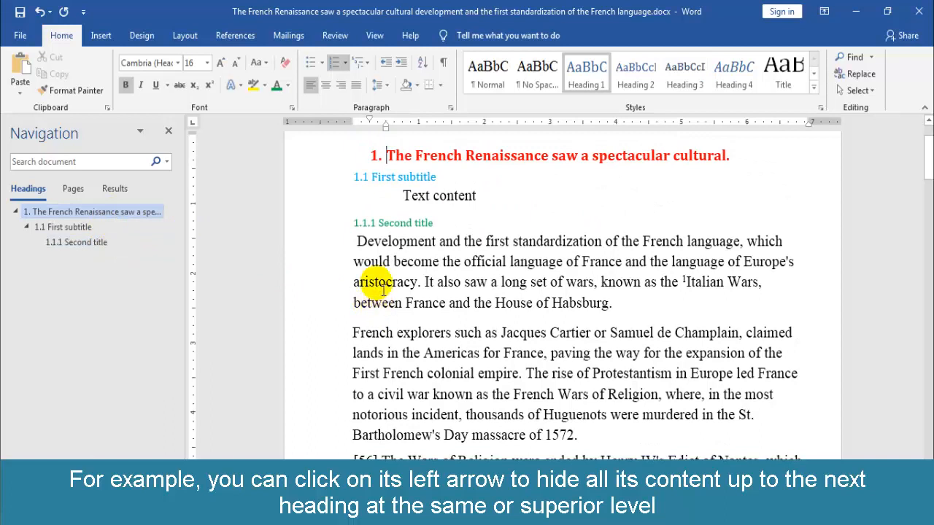
# Collapse the content beneath the "Second title", "First subtitle" and main headings, working from the lowest level up
pyautogui.click(345, 223)
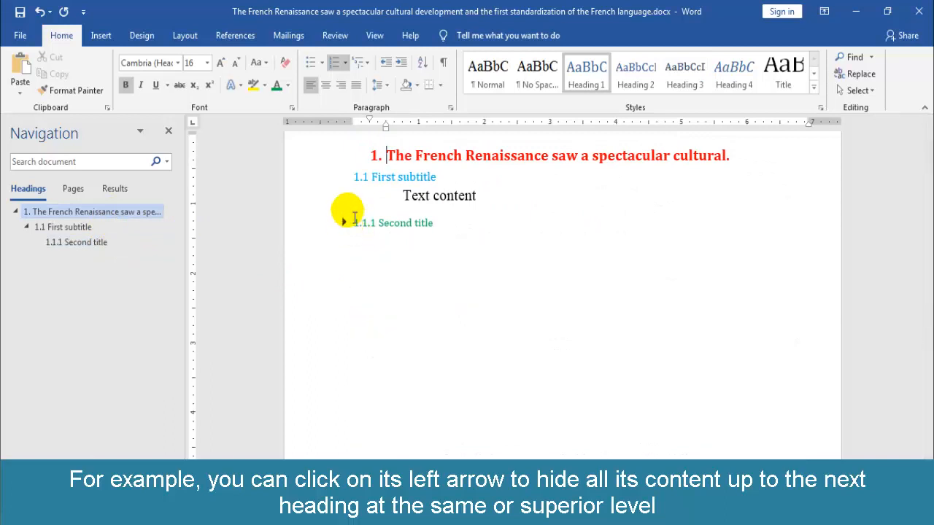
pyautogui.click(345, 178)
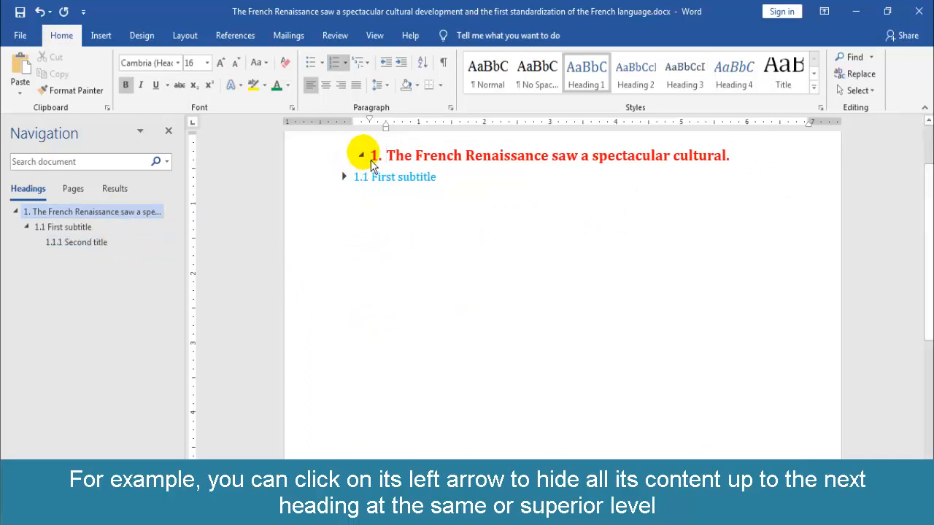
pyautogui.click(368, 162)
pyautogui.scroll(2, 493, 253)
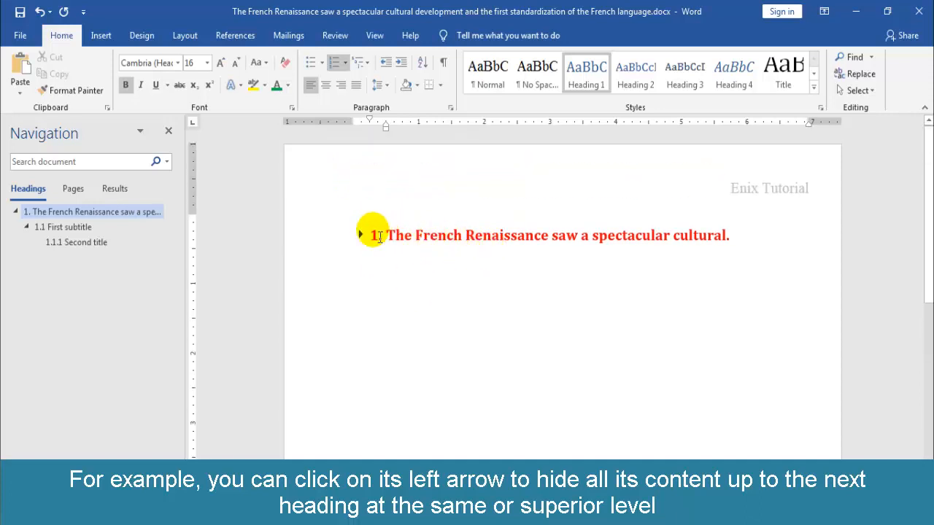
# Expand the main, "First subtitle" and "Second title" headings again to show their content
pyautogui.click(360, 235)
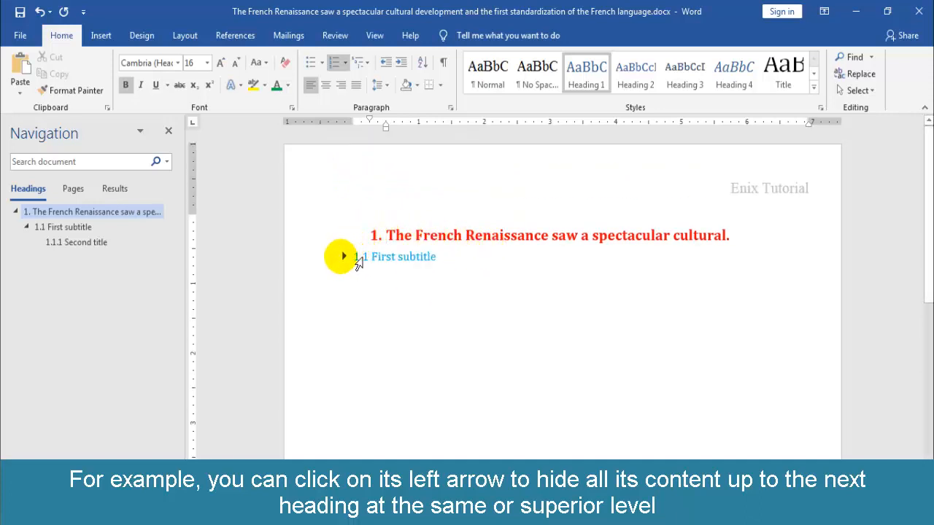
pyautogui.click(344, 256)
pyautogui.click(343, 302)
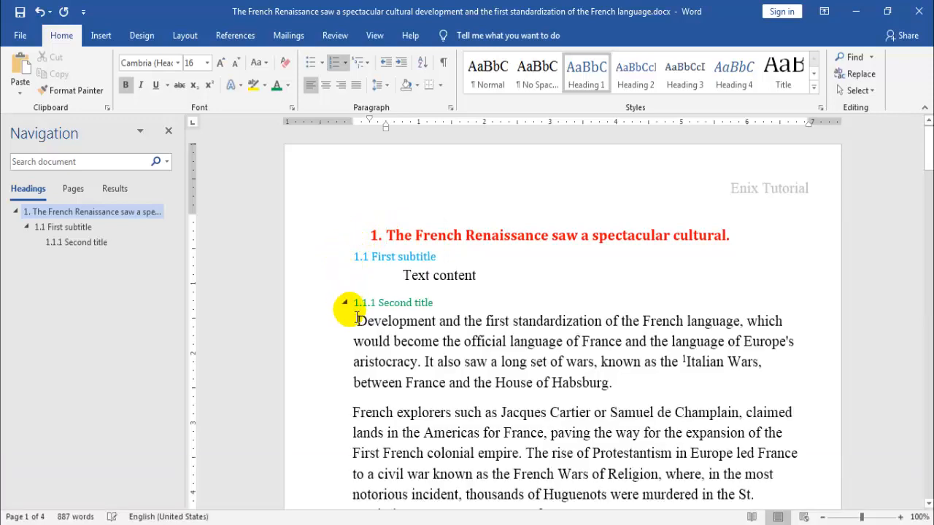
# Start a hyperlink on the words "The rise" in the French explorers paragraph and paste a web address as its target
pyautogui.scroll(-6, 490, 258)
pyautogui.scroll(3, 522, 315)
pyautogui.scroll(5, 522, 316)
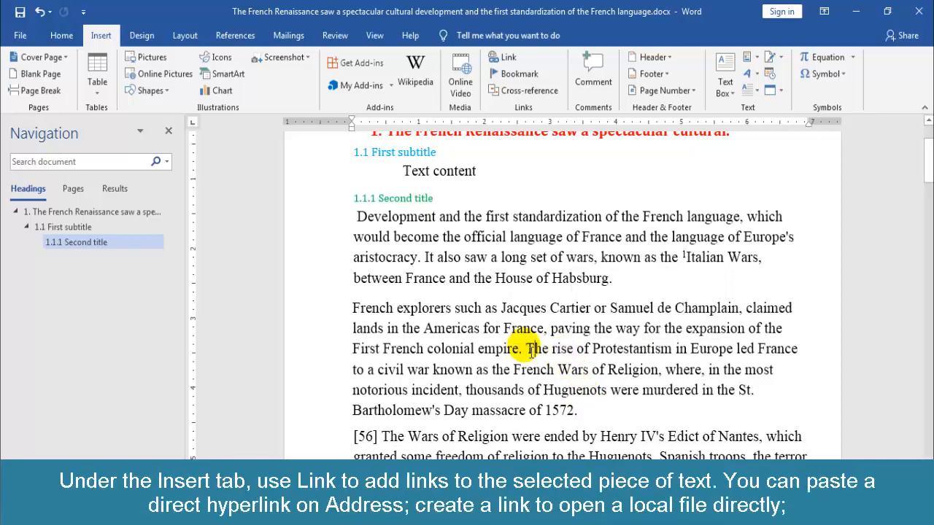
pyautogui.moveTo(527, 349); pyautogui.dragTo(576, 349)
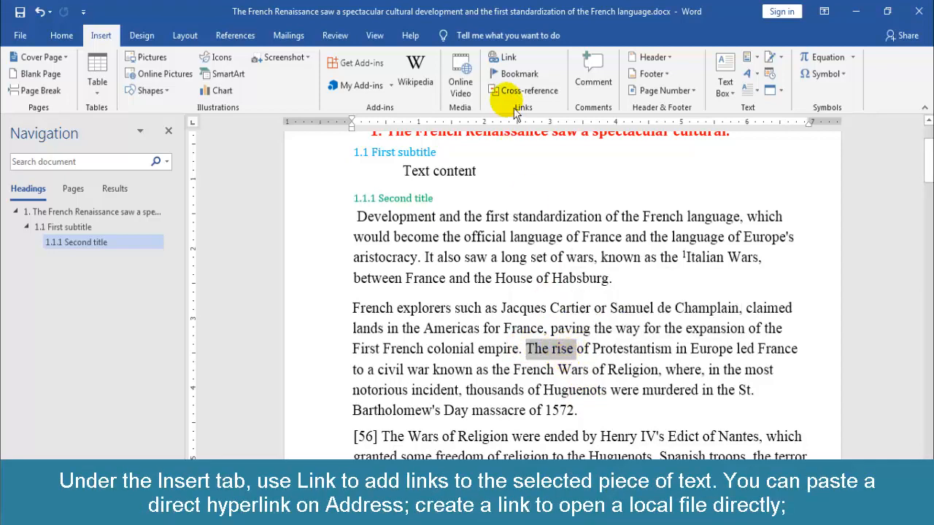
pyautogui.click(503, 58)
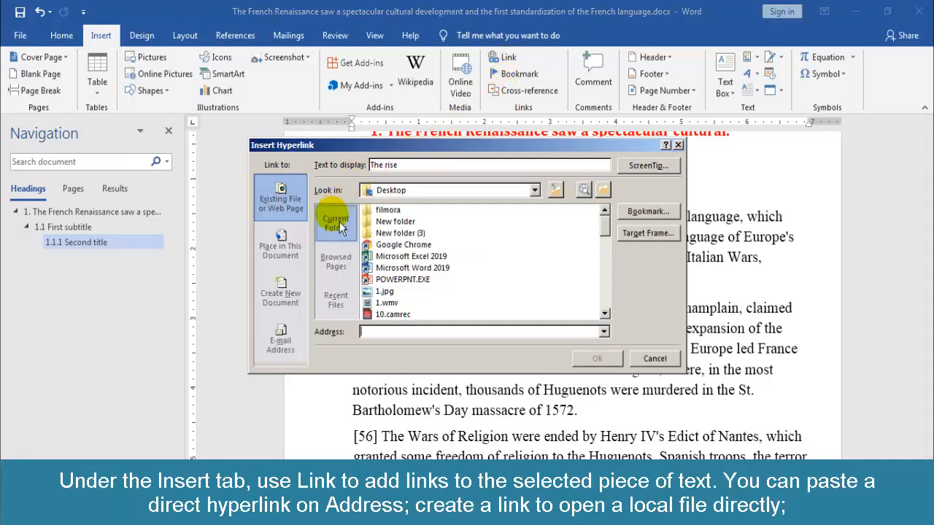
pyautogui.rightClick(381, 332)
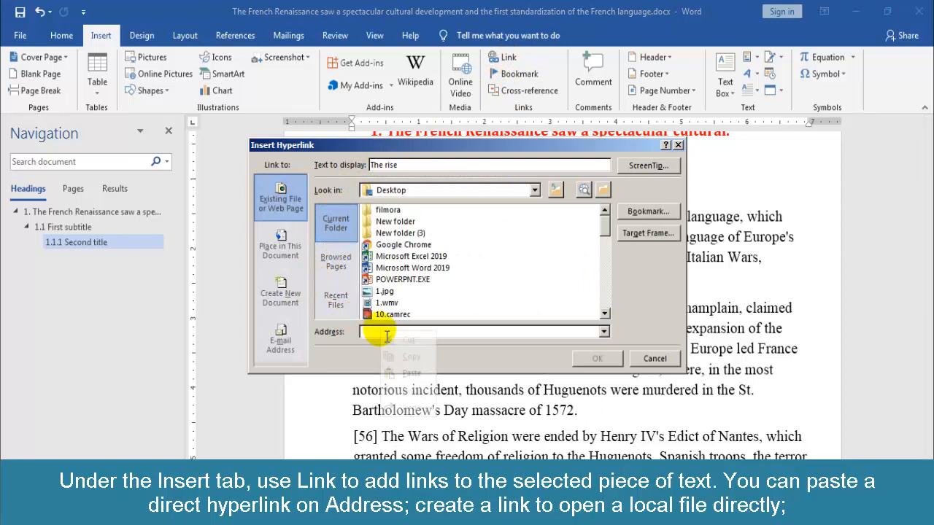
pyautogui.click(411, 373)
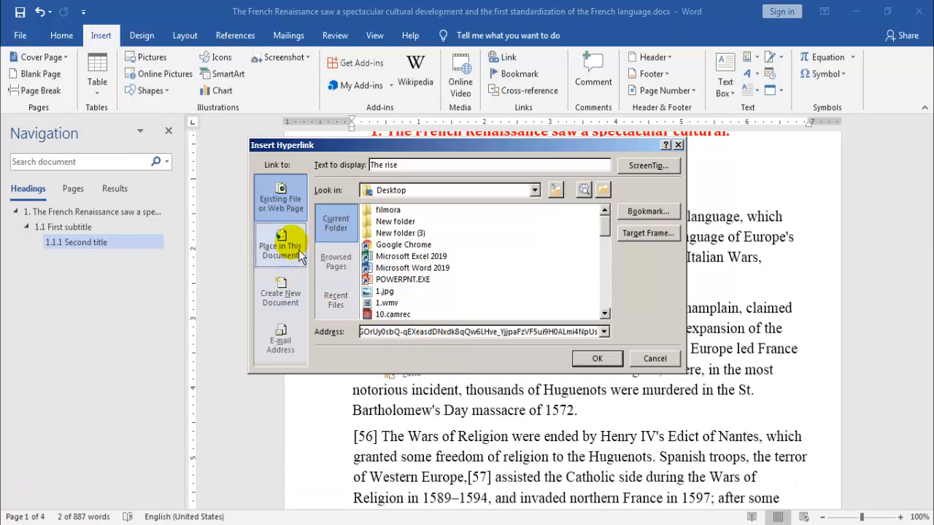
# Try the "1.1.1 Second title" heading as link target, check the new-document and e-mail options, and finish the link on "The rise"
pyautogui.click(300, 255)
pyautogui.click(394, 246)
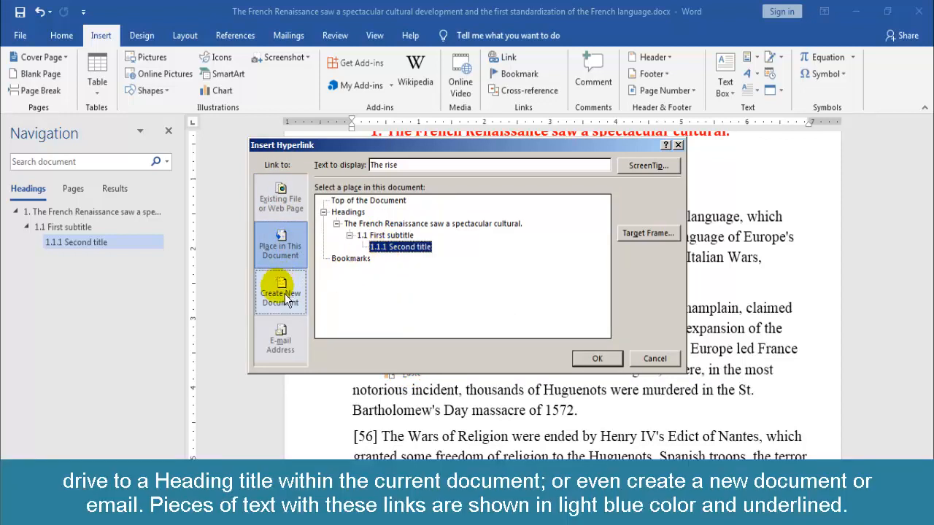
pyautogui.click(287, 312)
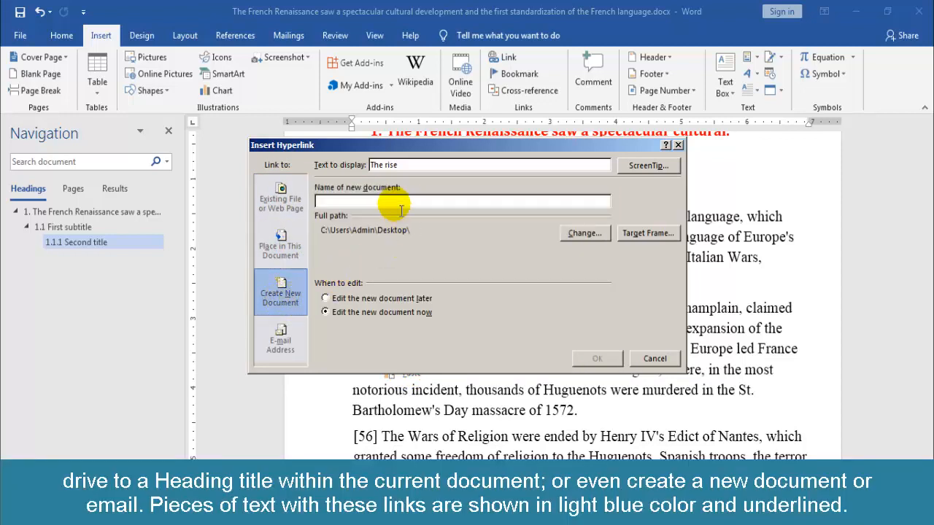
pyautogui.click(300, 349)
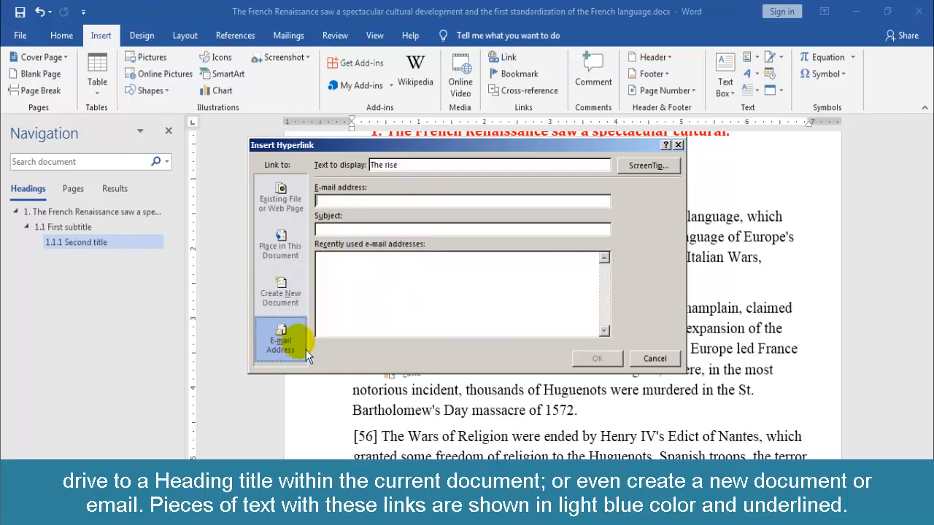
pyautogui.click(659, 358)
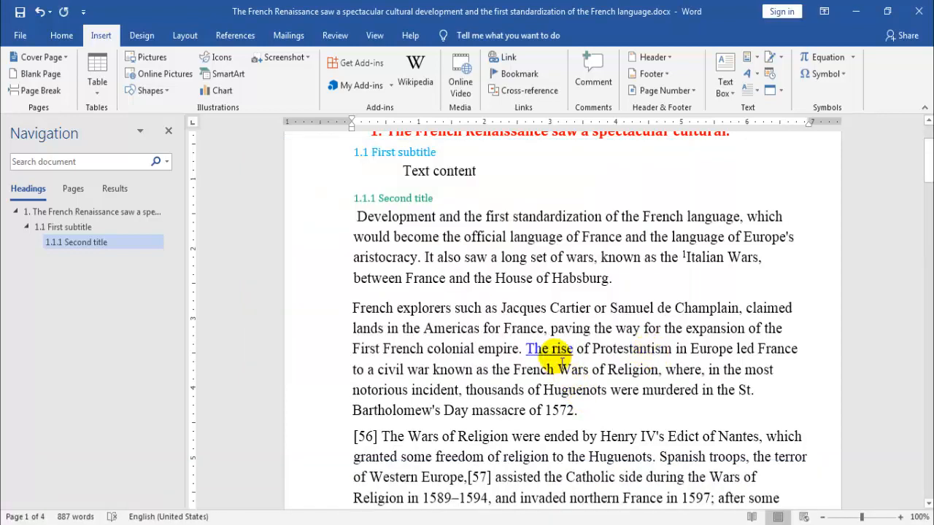
# Remove the hyperlink from the words "The rise"
pyautogui.rightClick(560, 349)
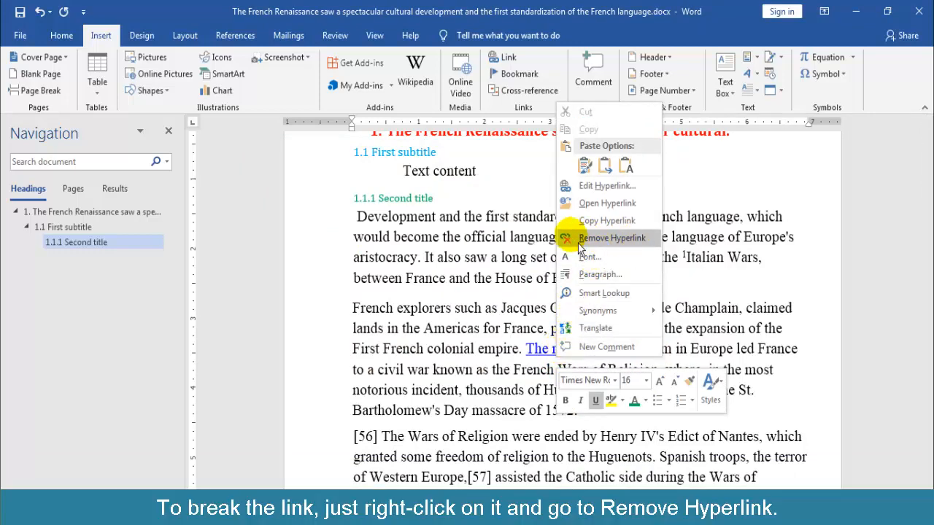
pyautogui.click(635, 248)
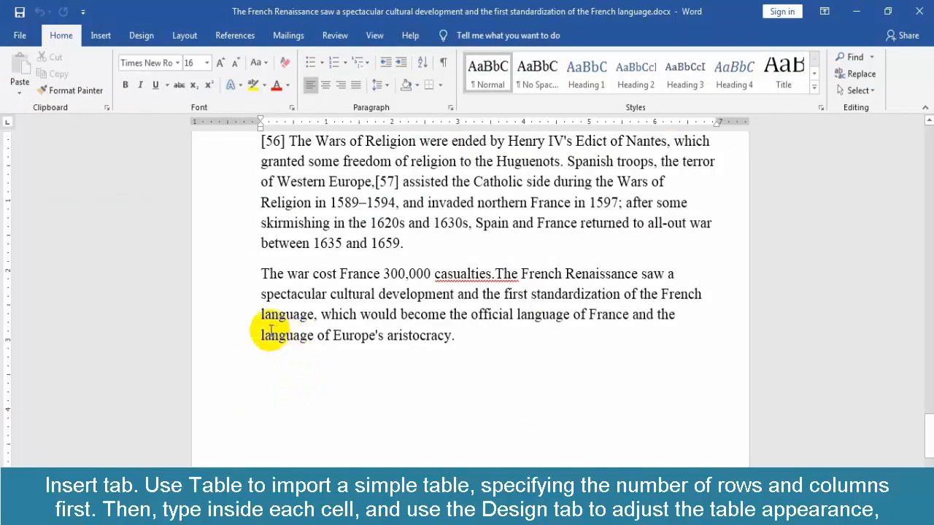
# Insert a table with three columns and three rows below the last paragraph of the document
pyautogui.click(100, 35)
pyautogui.click(102, 92)
pyautogui.click(107, 125)
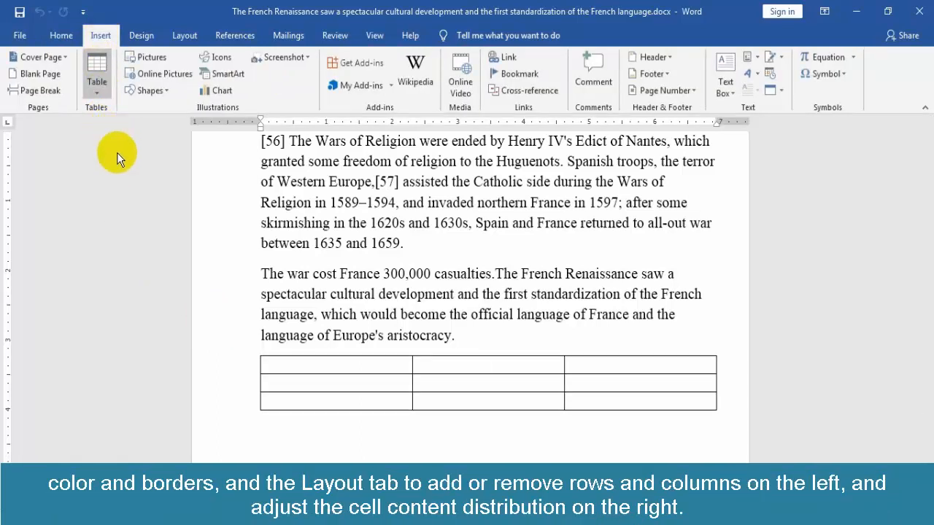
pyautogui.click(117, 153)
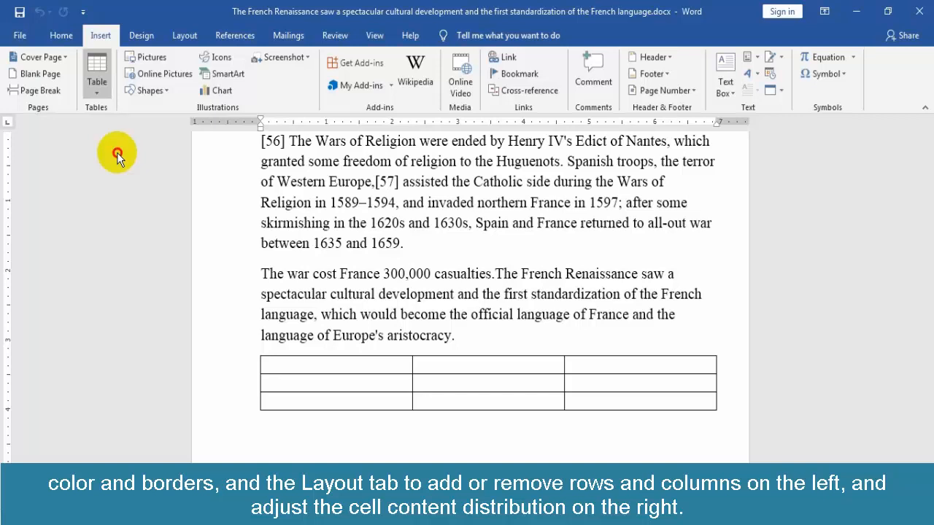
# Try moving the table up into the "[56] The Wars of Religion" paragraph and return it below the last paragraph
pyautogui.click(255, 351)
pyautogui.moveTo(256, 375); pyautogui.dragTo(327, 217)
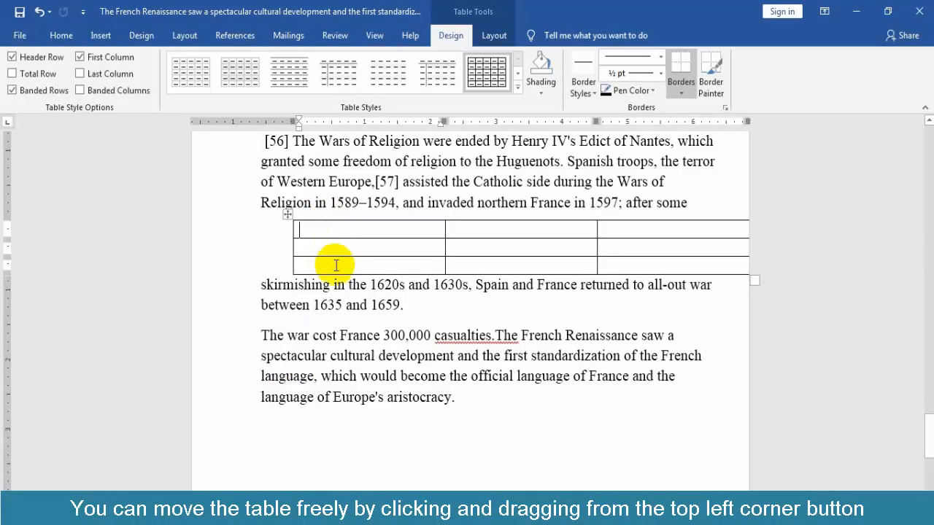
pyautogui.moveTo(276, 338); pyautogui.dragTo(255, 413)
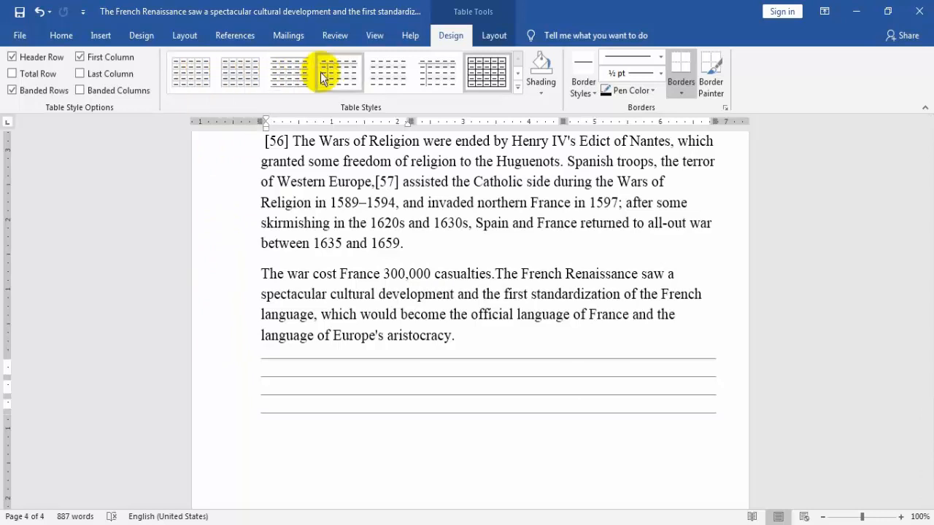
# Apply the dark red grid table style with a solid red header row and first column to the table
pyautogui.click(517, 89)
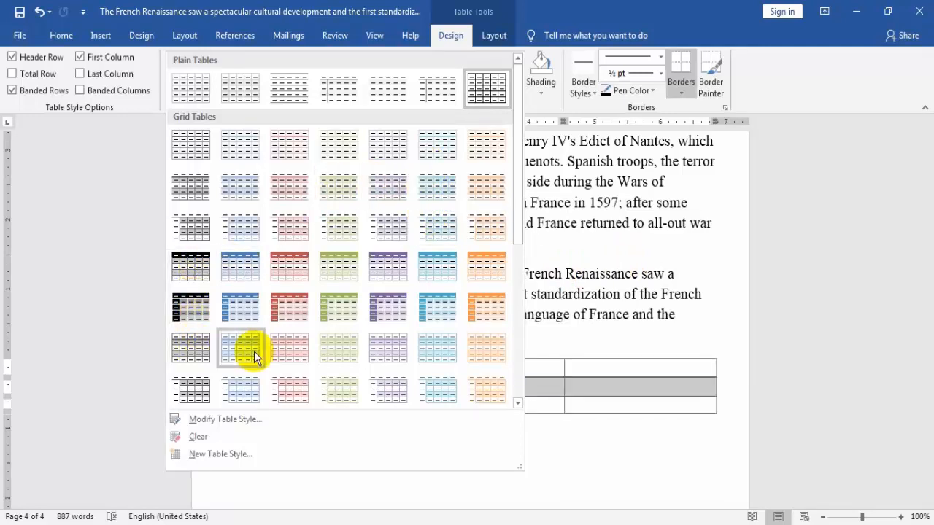
pyautogui.click(295, 306)
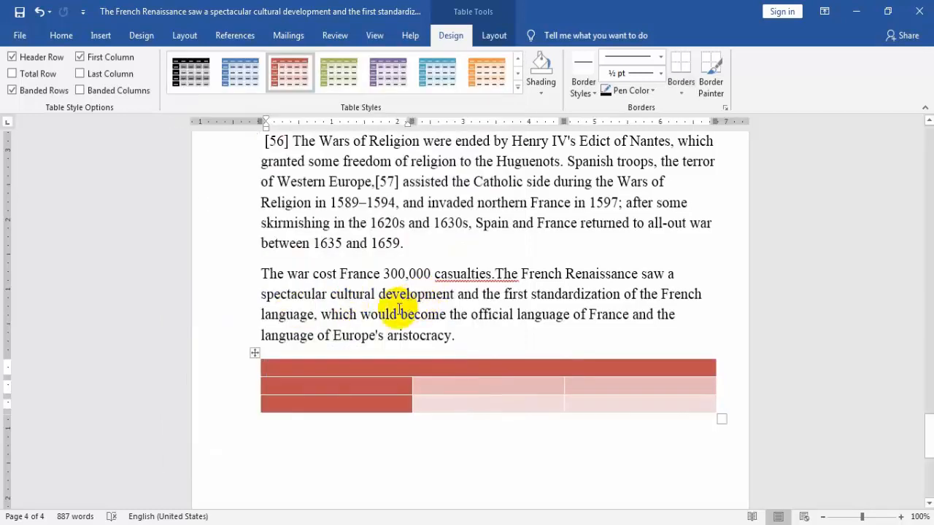
pyautogui.click(354, 368)
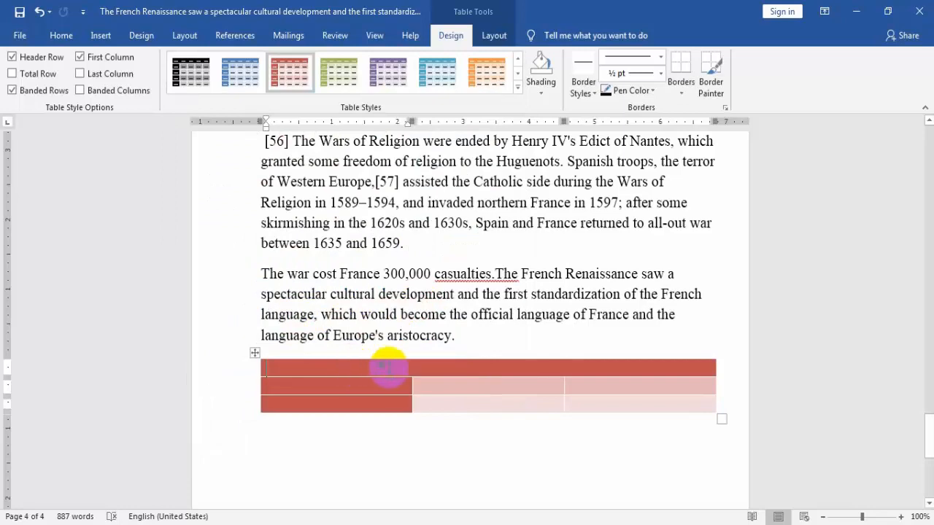
# Apply the red grid style with a solid header row to the table and enter the headings "Stt 1", "Column 1" and "Column 2"
pyautogui.click(519, 87)
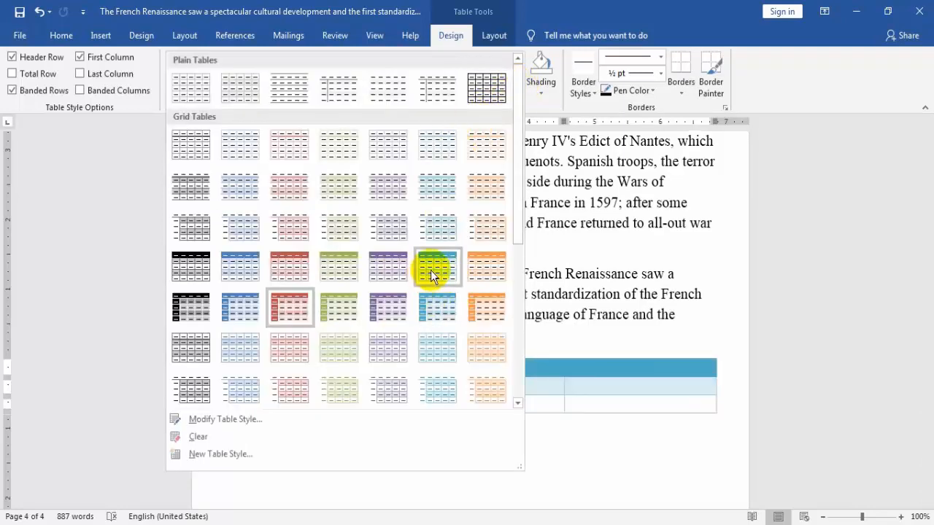
pyautogui.click(290, 268)
pyautogui.click(344, 369)
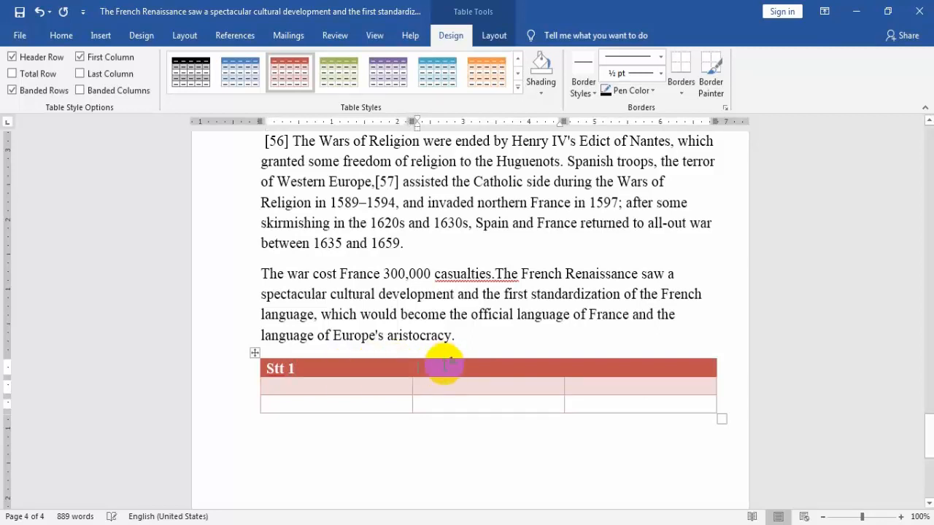
pyautogui.click(445, 366)
pyautogui.write('Column 1')
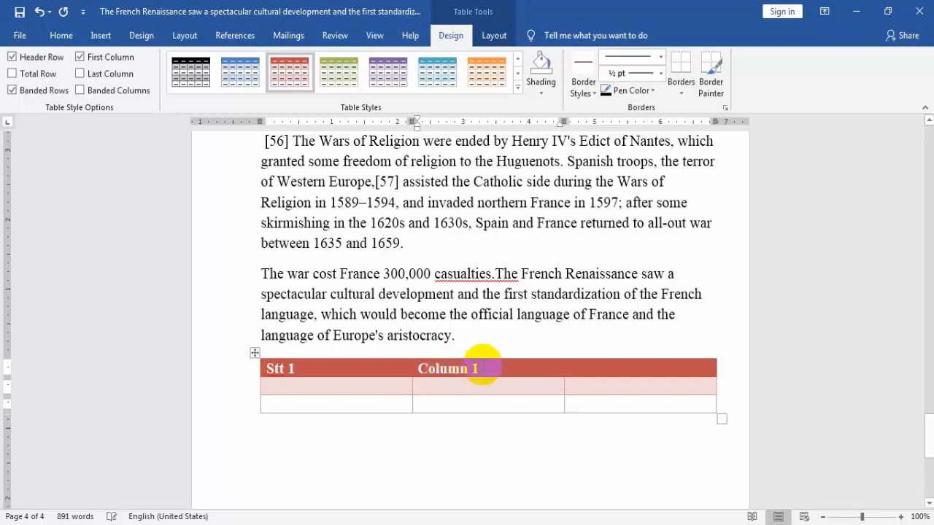
pyautogui.click(631, 369)
pyautogui.write('Column 2')
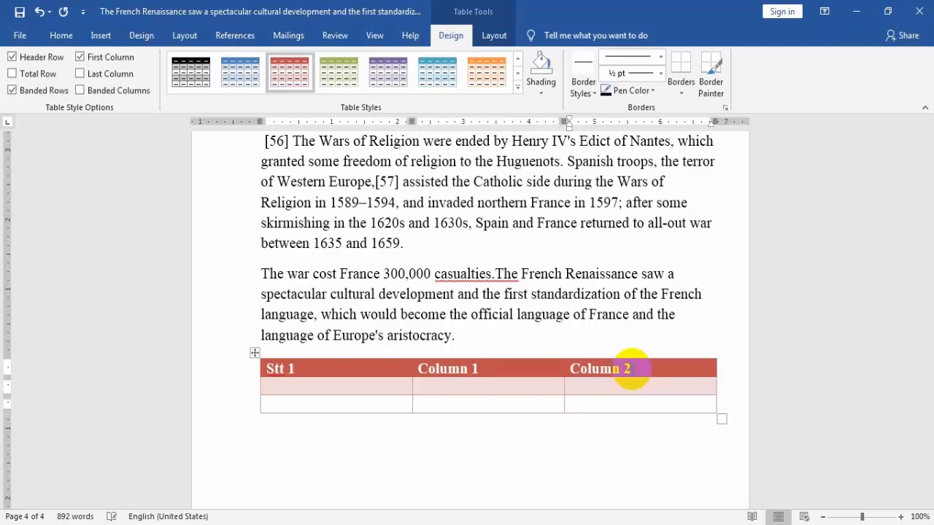
pyautogui.click(358, 387)
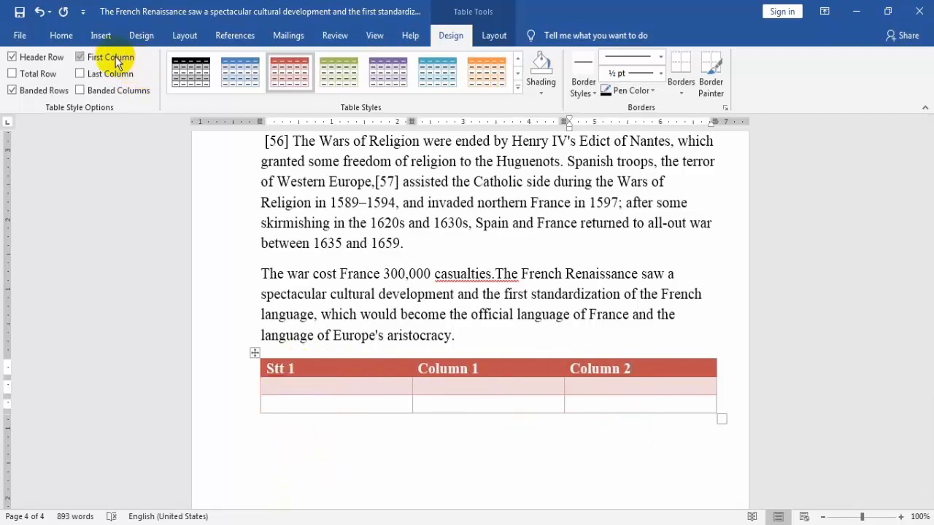
# Insert the picture color-wheel.jpg from the Desktop into the table's "Column 2" header cell
pyautogui.click(102, 36)
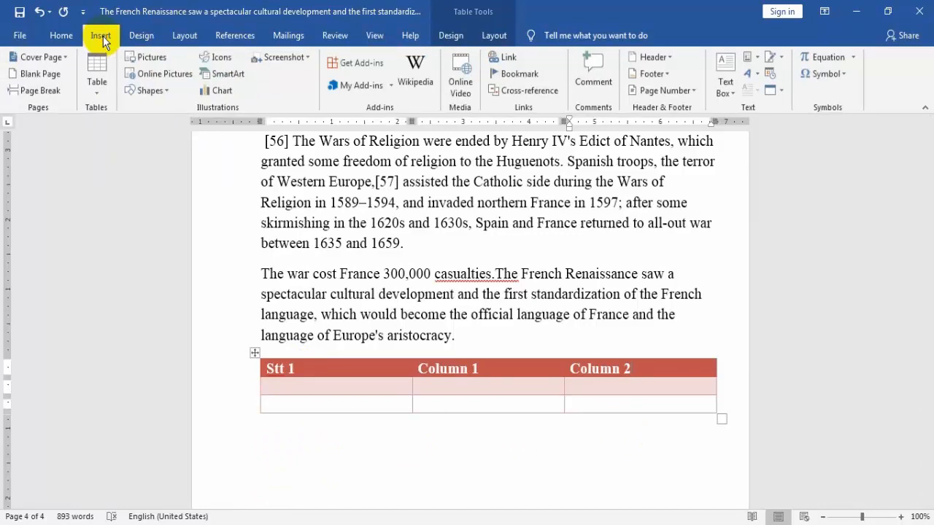
pyautogui.click(162, 62)
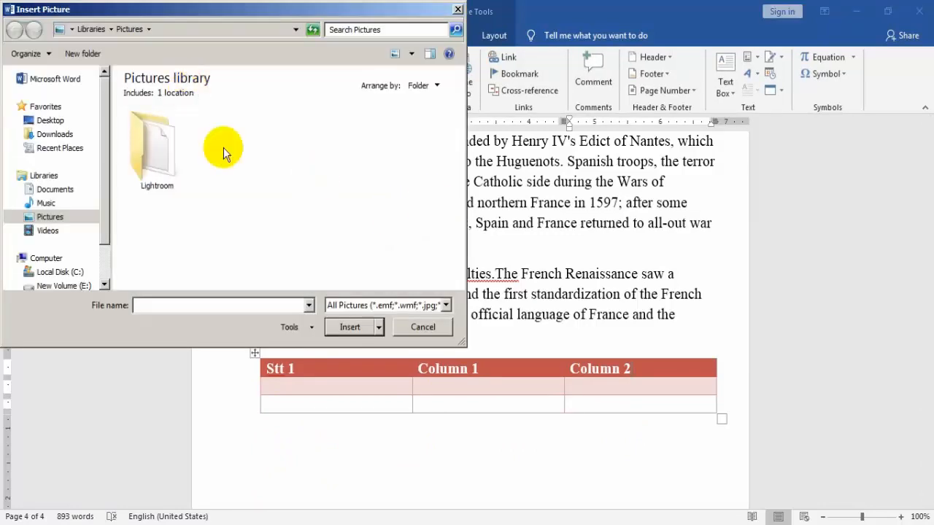
pyautogui.click(49, 121)
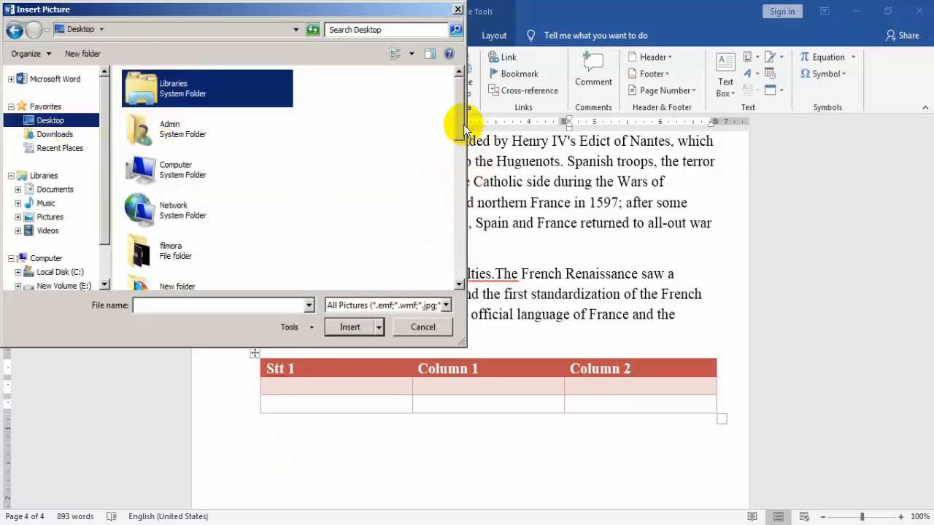
pyautogui.moveTo(459, 125); pyautogui.dragTo(462, 270)
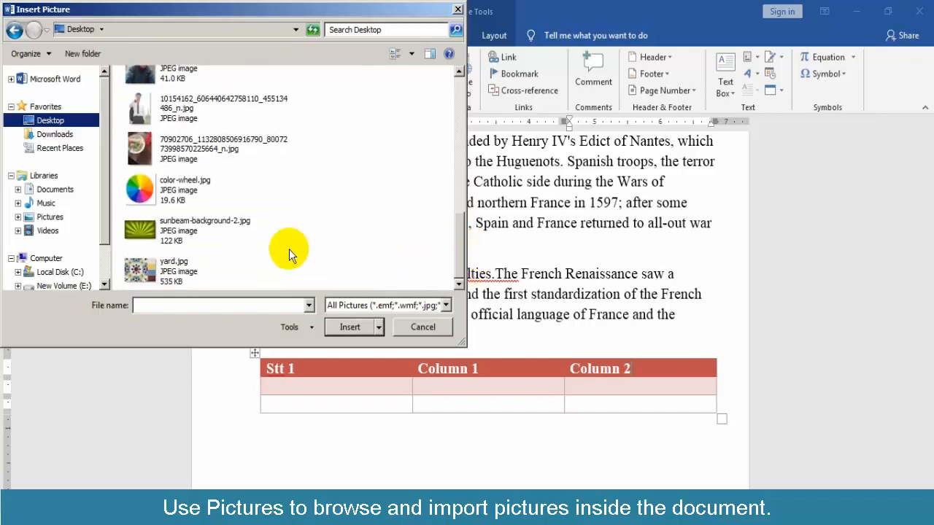
pyautogui.doubleClick(187, 191)
# Move the color wheel picture out of the table into the "[56] The Wars of Religion" paragraph, after "skirmishing in the 1620s and"
pyautogui.scroll(-1, 529, 311)
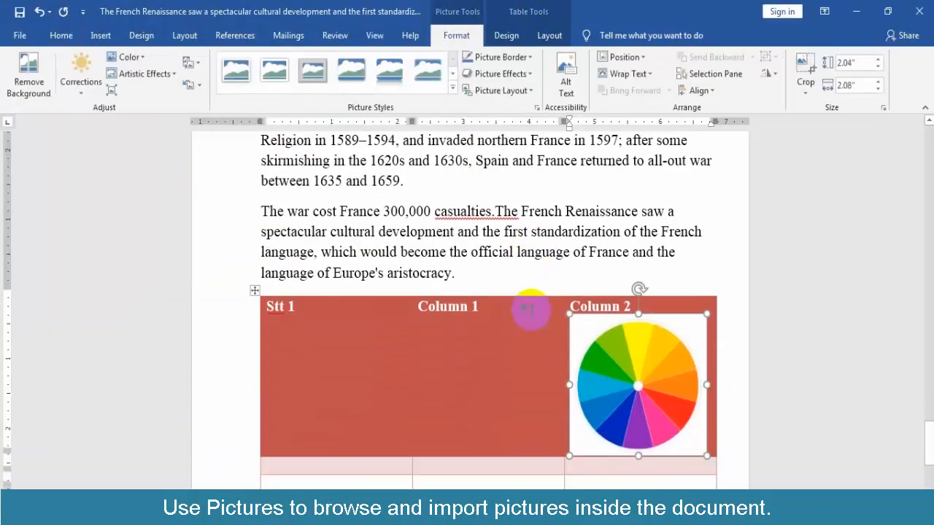
pyautogui.moveTo(613, 371); pyautogui.dragTo(343, 207)
pyautogui.scroll(1, 447, 256)
pyautogui.scroll(1, 447, 256)
pyautogui.moveTo(458, 275); pyautogui.dragTo(438, 246)
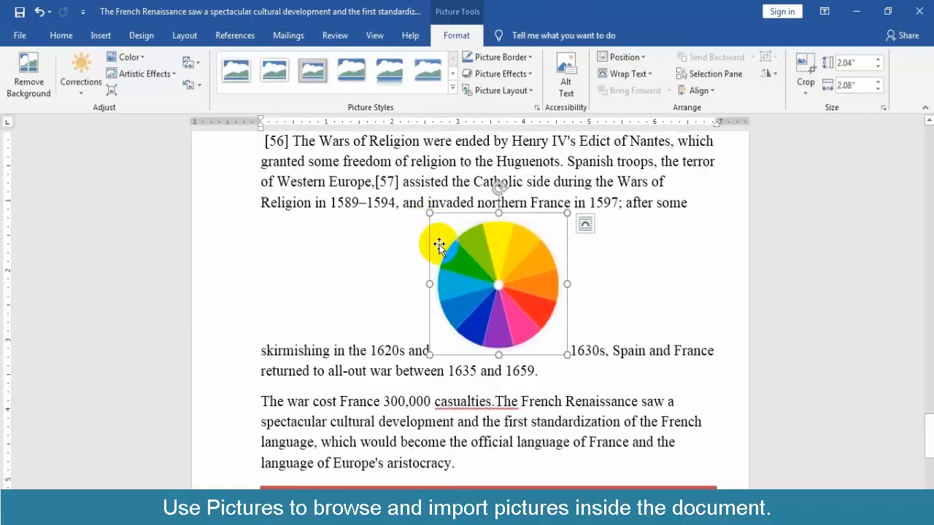
# Try the Through, Top and Bottom, Behind Text and In Front of Text wrappings on the picture and settle on Square
pyautogui.click(585, 224)
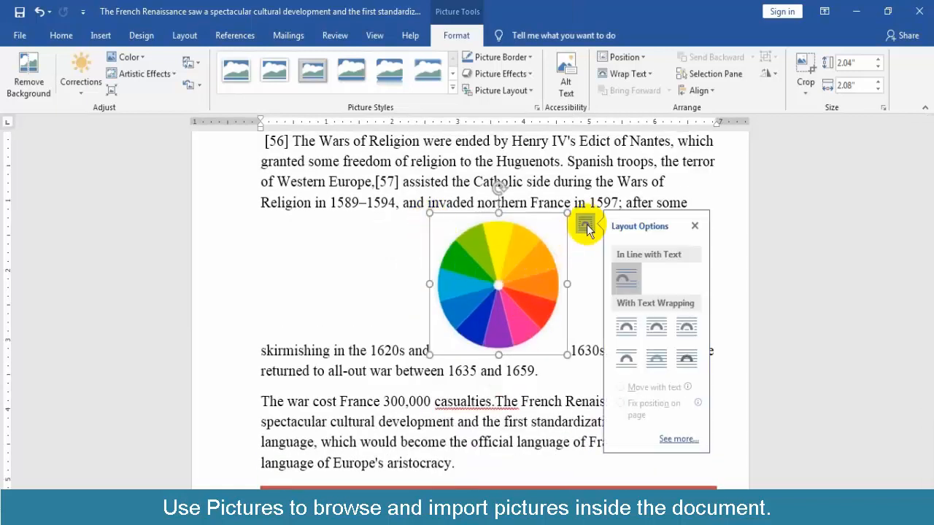
pyautogui.click(626, 330)
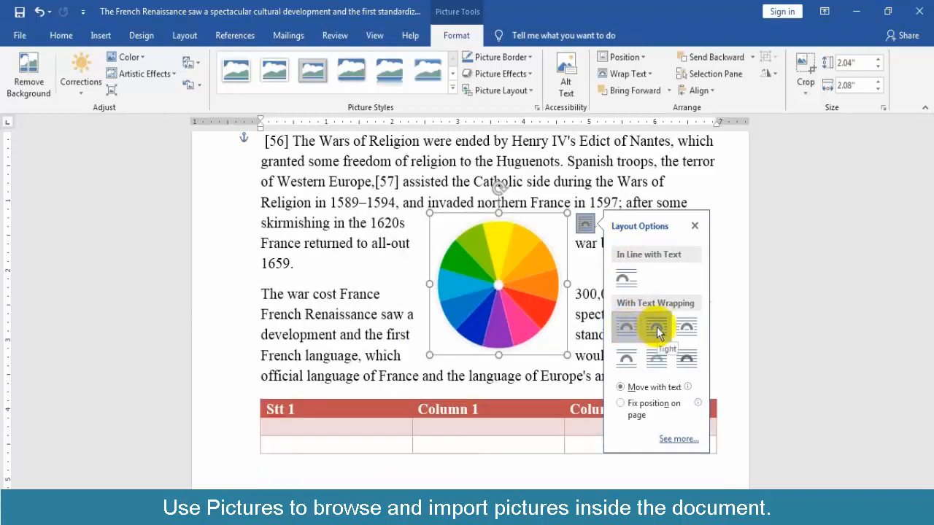
pyautogui.click(687, 330)
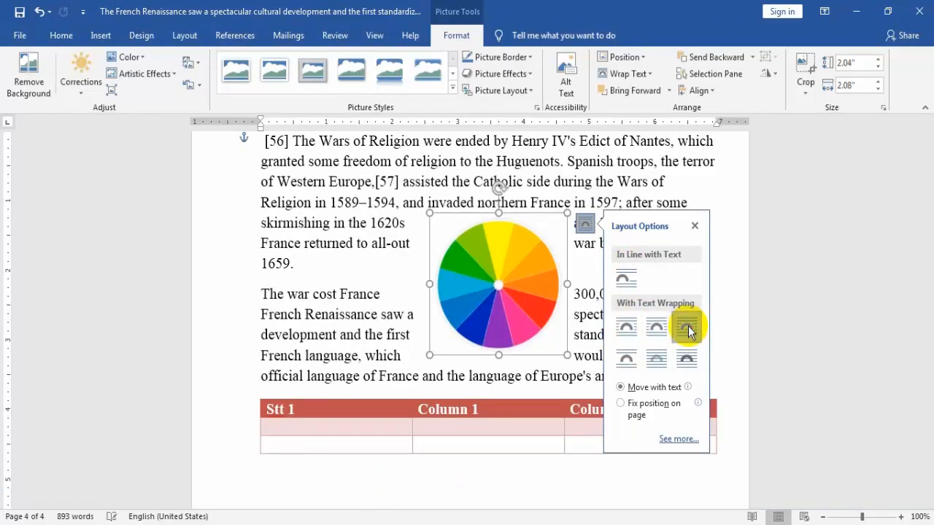
pyautogui.click(629, 357)
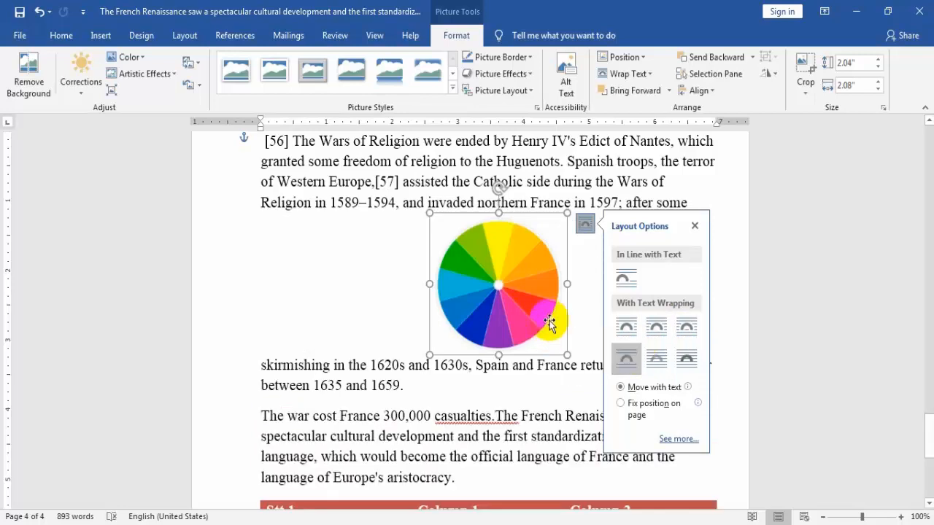
pyautogui.click(656, 357)
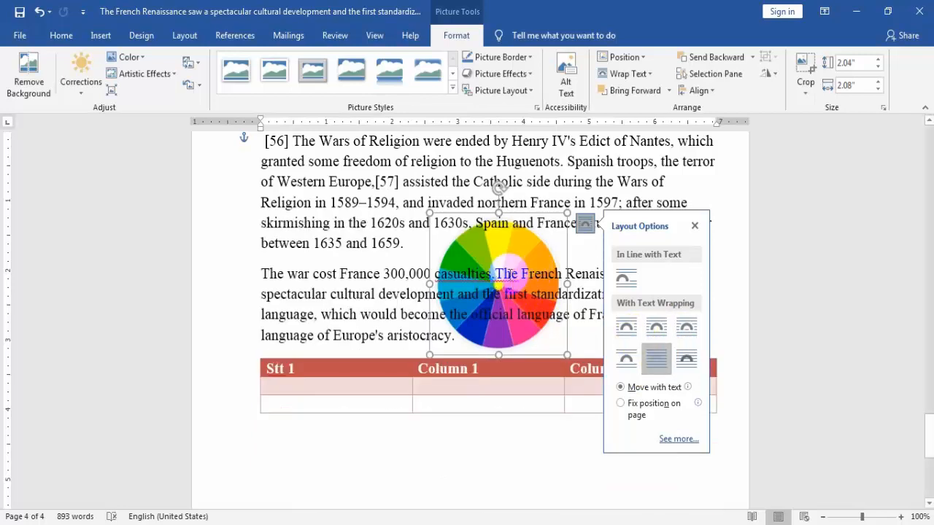
pyautogui.click(686, 358)
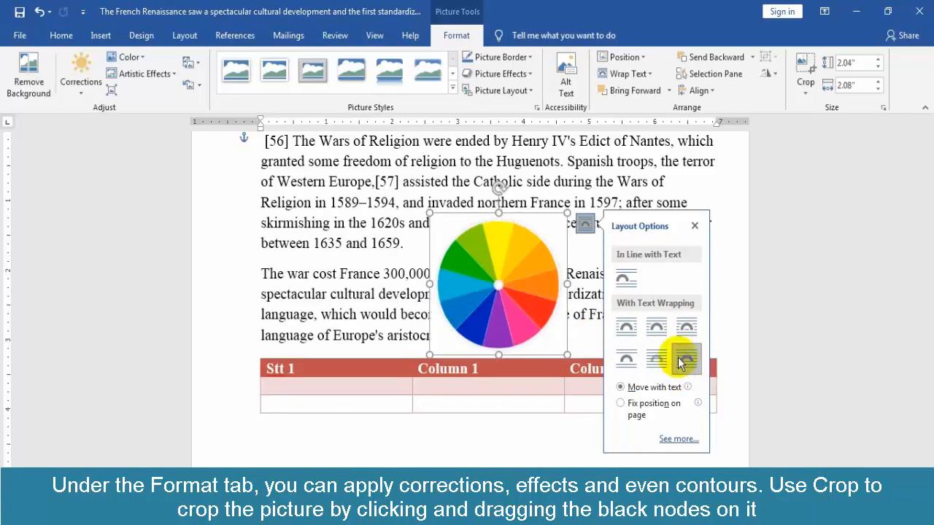
pyautogui.click(627, 328)
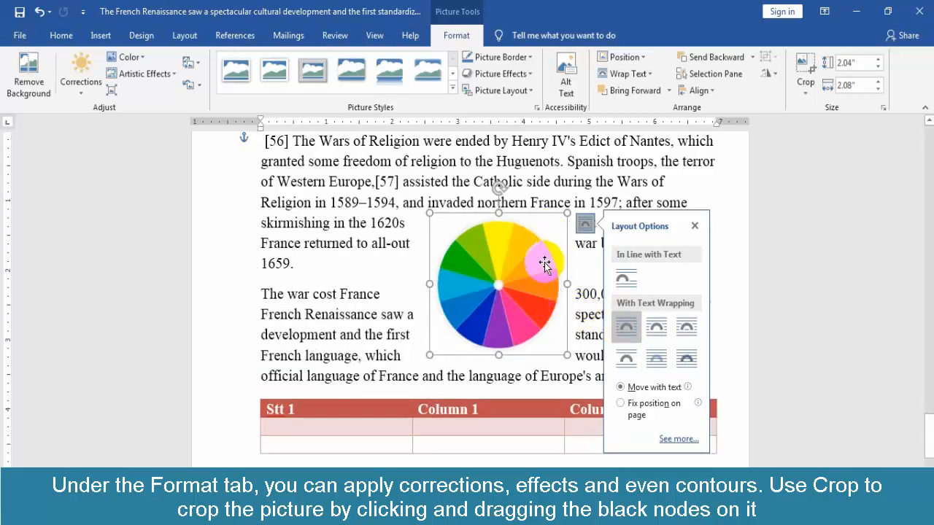
pyautogui.click(695, 226)
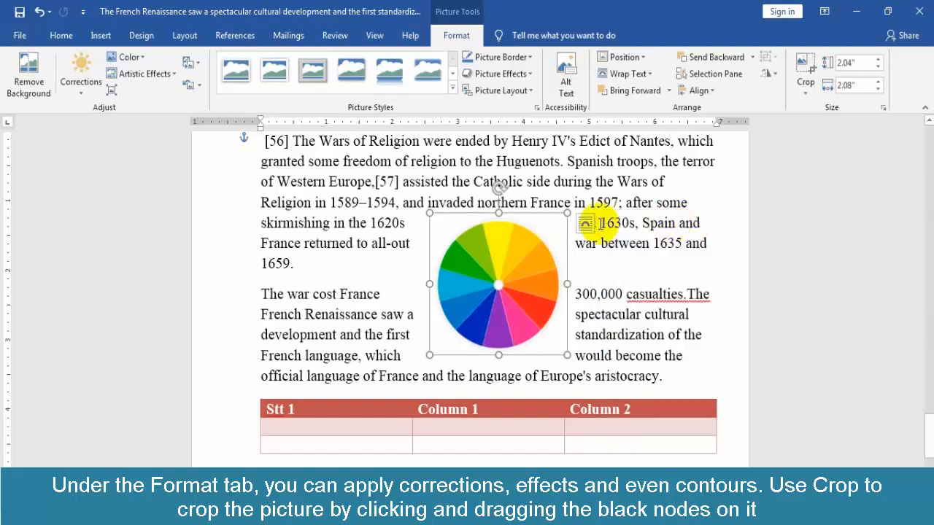
# Move the color wheel picture from the paragraph text to the blank area below the table
pyautogui.scroll(-3, 450, 402)
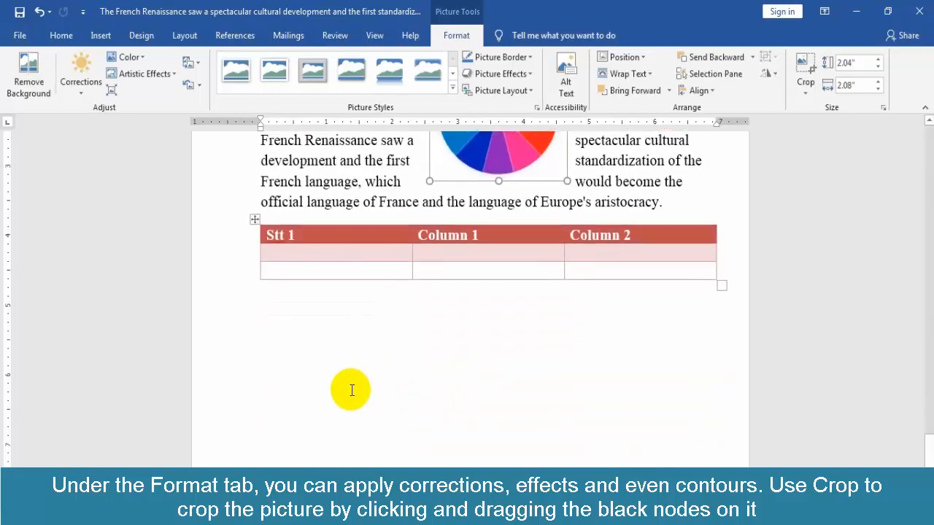
pyautogui.click(350, 389)
pyautogui.scroll(1, 401, 202)
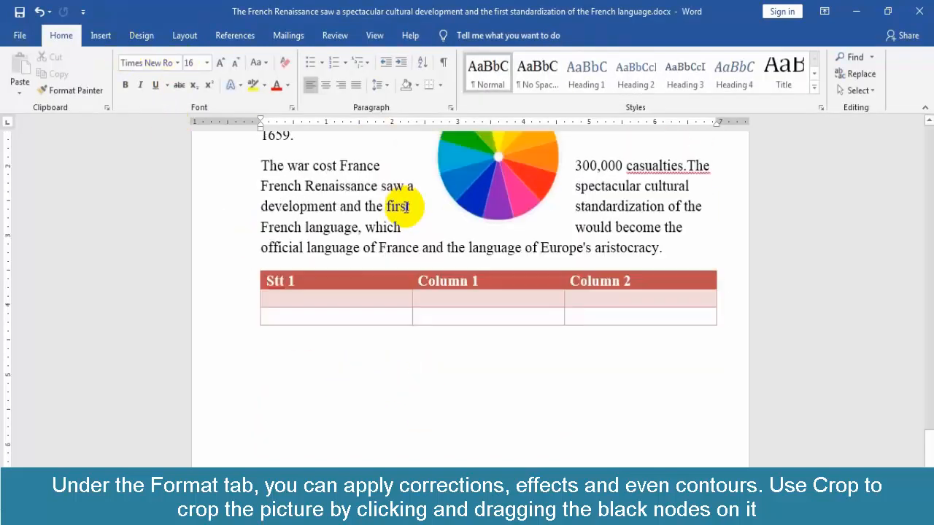
pyautogui.moveTo(461, 232); pyautogui.dragTo(306, 426)
pyautogui.scroll(-2, 438, 386)
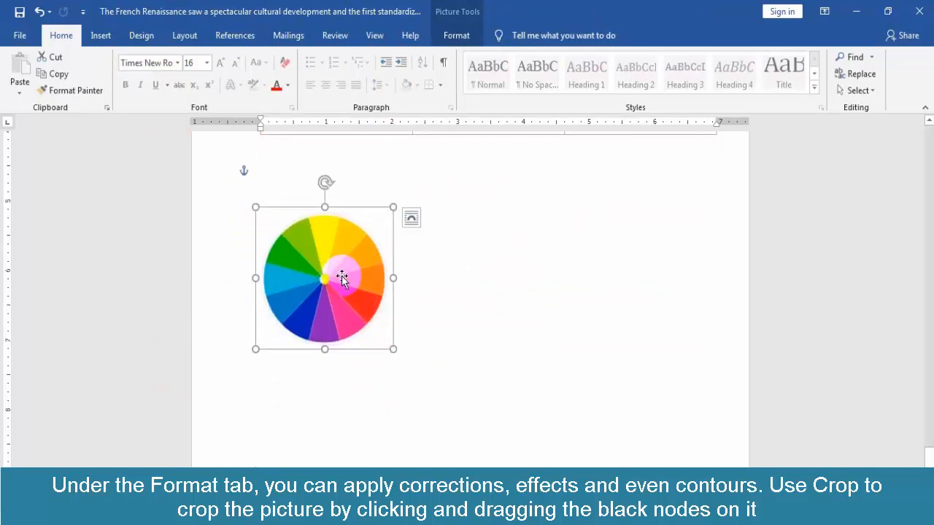
pyautogui.moveTo(344, 271); pyautogui.dragTo(364, 281)
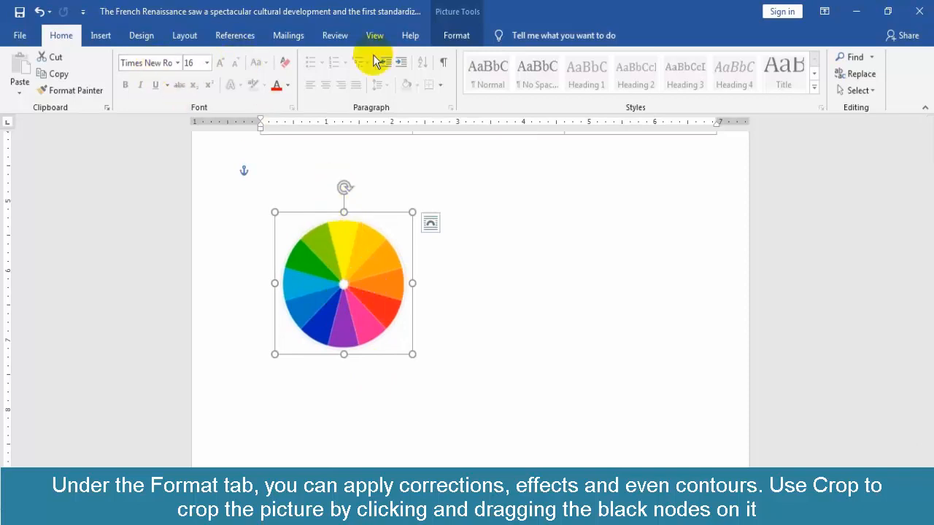
# Preview the brightness and contrast corrections, artistic effects and picture styles on the color wheel picture
pyautogui.click(449, 38)
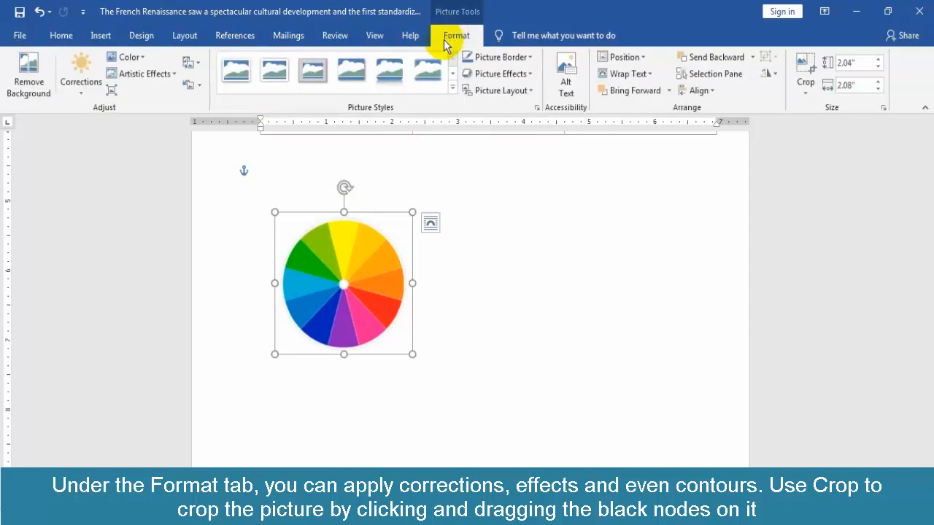
pyautogui.click(81, 86)
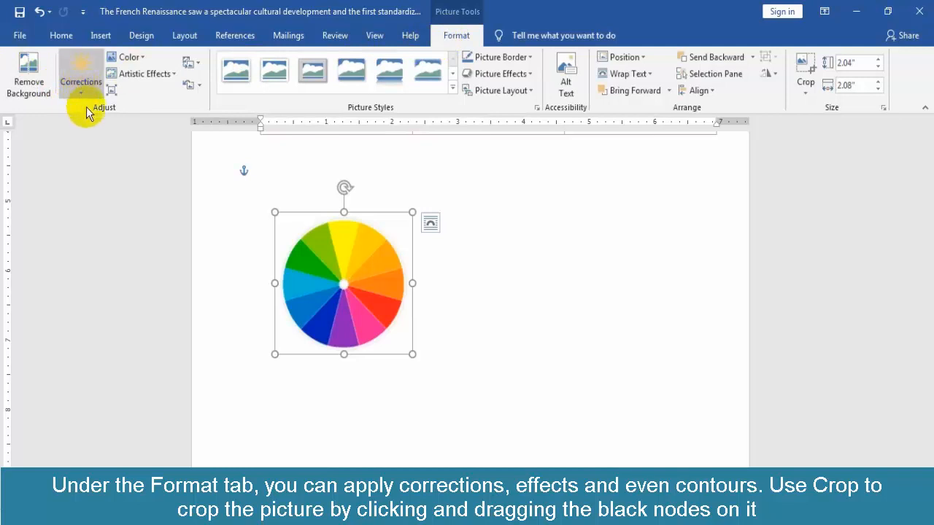
pyautogui.click(238, 154)
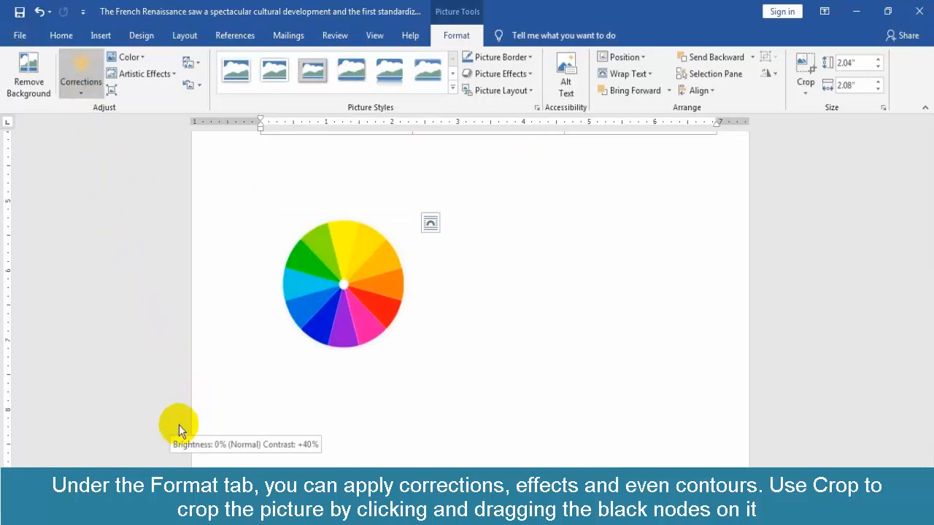
pyautogui.click(145, 74)
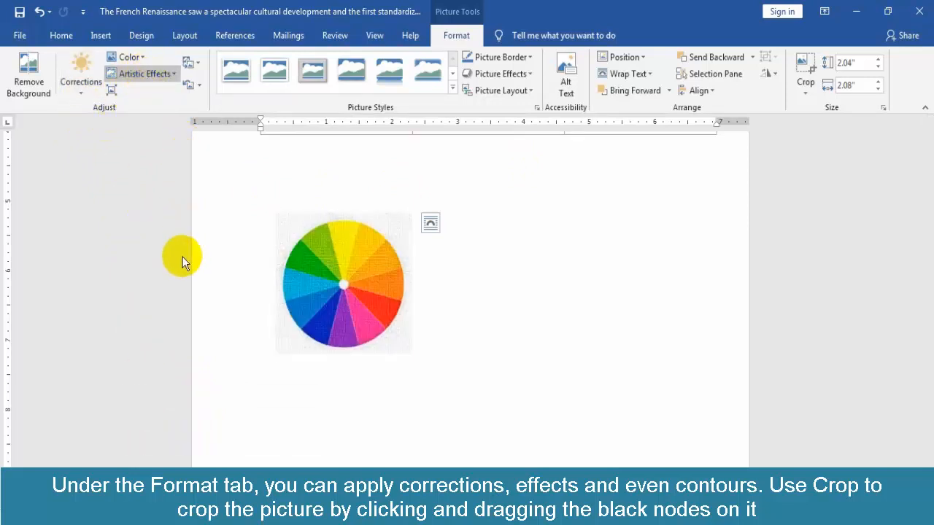
pyautogui.click(148, 81)
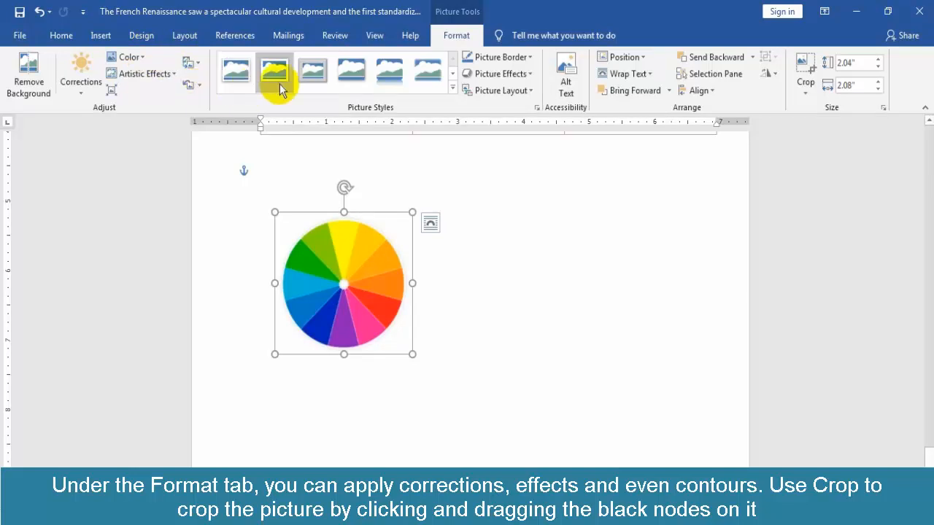
pyautogui.click(452, 87)
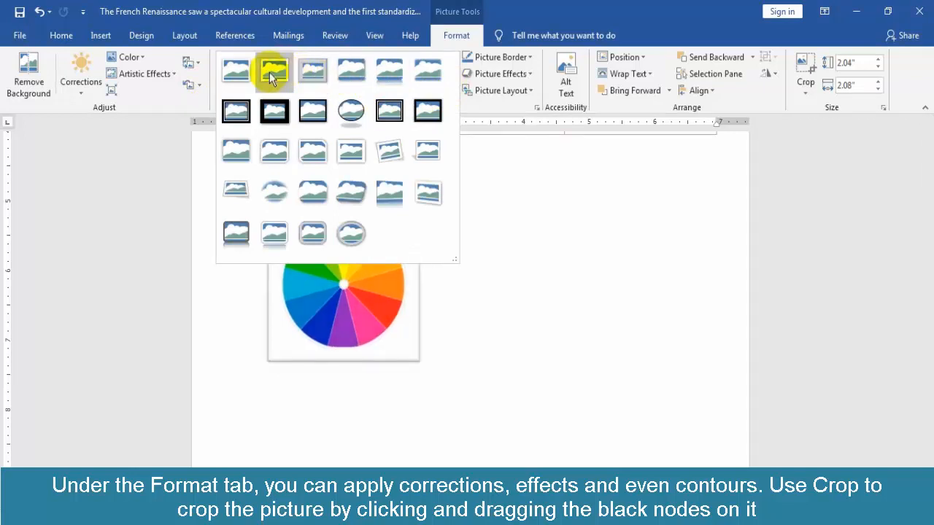
pyautogui.click(552, 311)
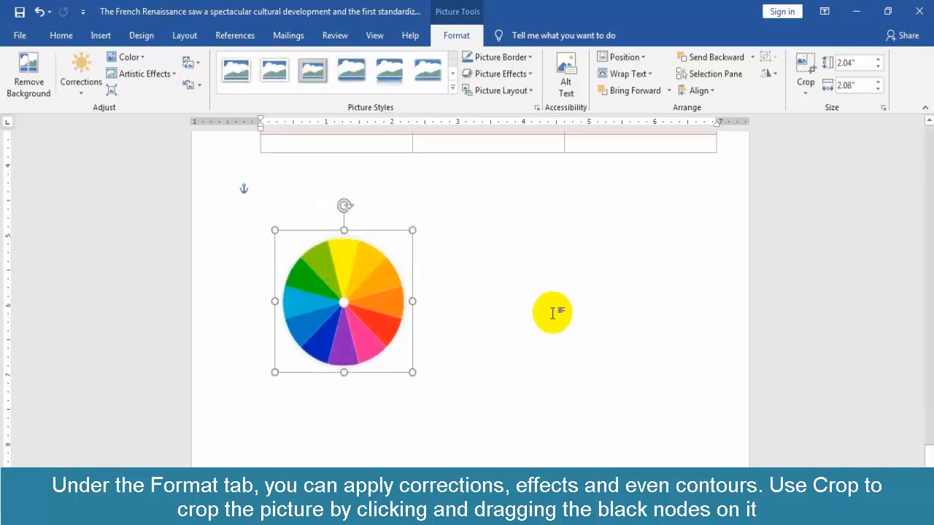
# Apply the black bevelled frame style with a reflection to the color wheel picture
pyautogui.scroll(3, 552, 311)
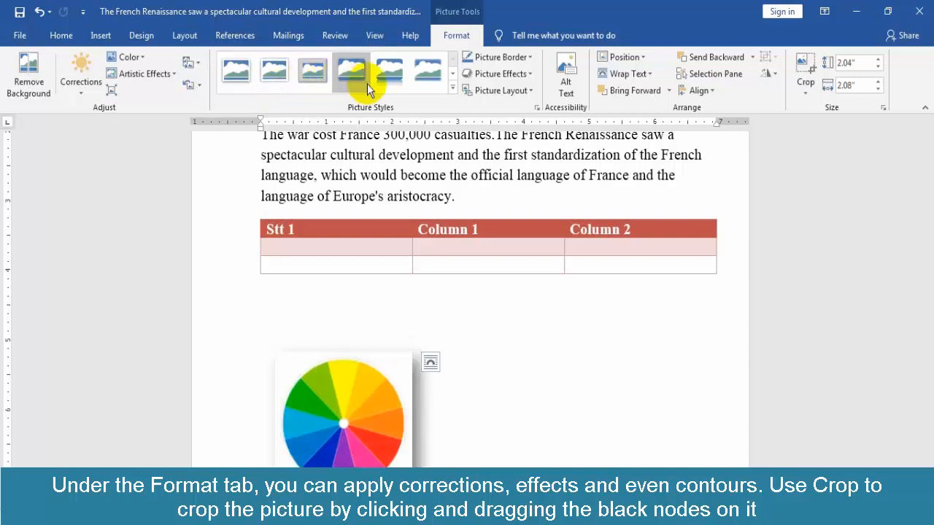
pyautogui.click(452, 89)
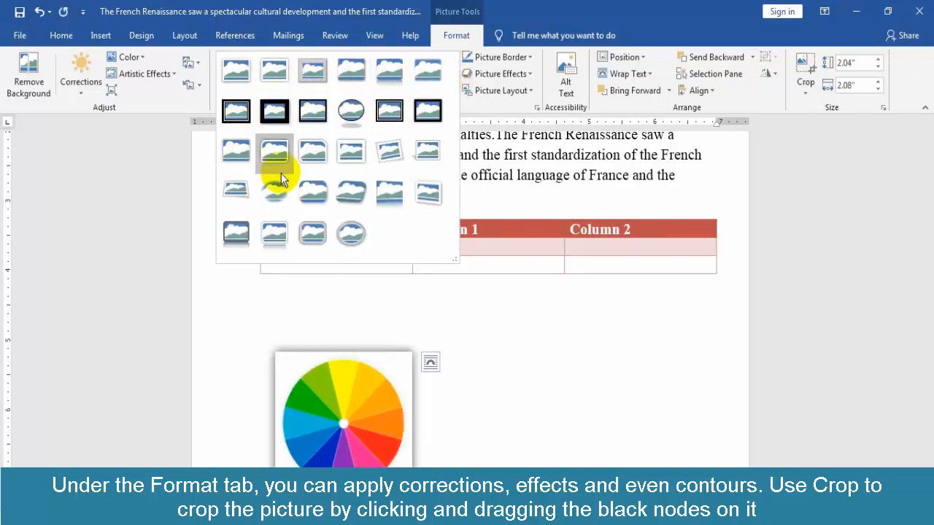
pyautogui.click(247, 228)
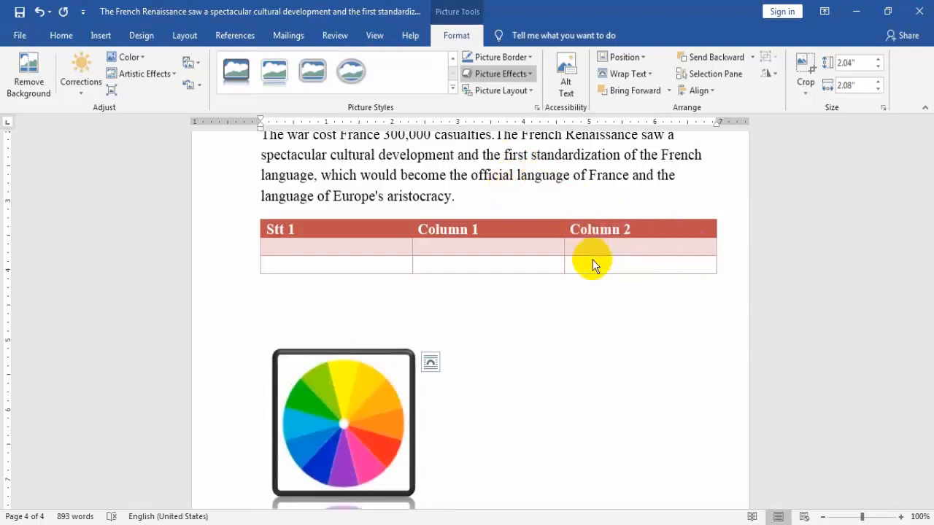
# Preview the picture effects and page position options for the framed color wheel picture
pyautogui.click(525, 73)
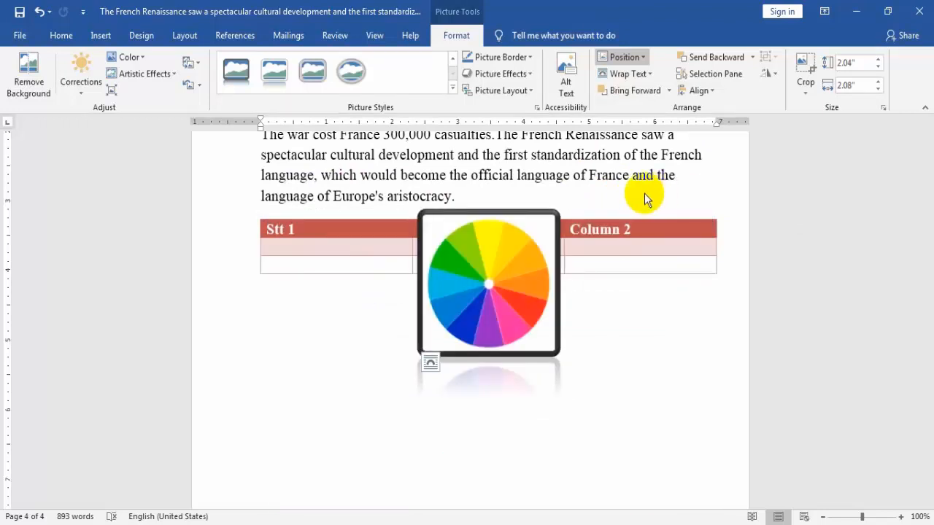
pyautogui.click(644, 194)
pyautogui.click(633, 383)
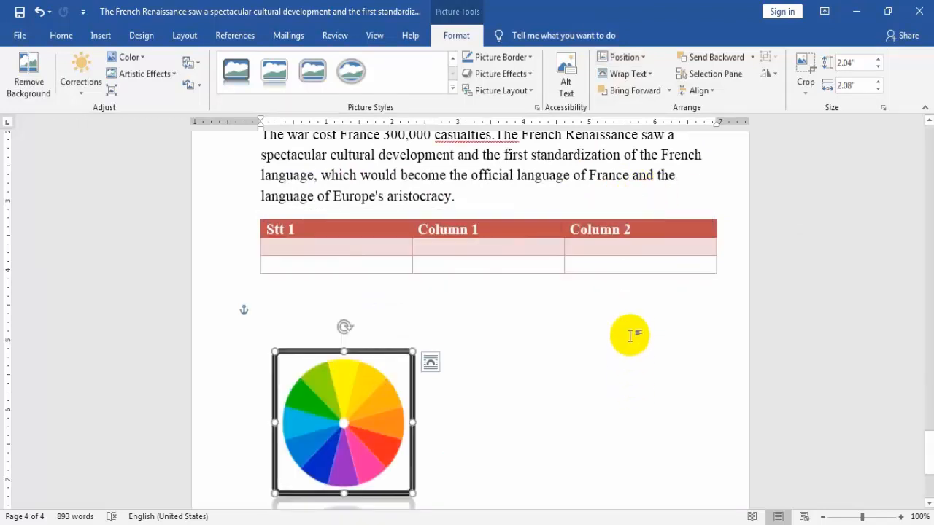
# Crop the framed color wheel picture from its upper-right corner to about 0.94" high by 1.56" wide
pyautogui.scroll(-3, 555, 361)
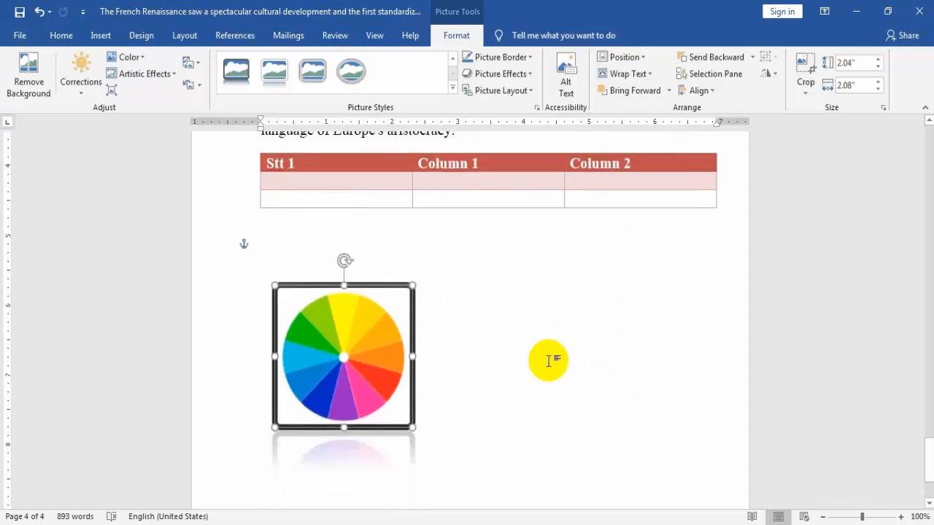
pyautogui.click(806, 74)
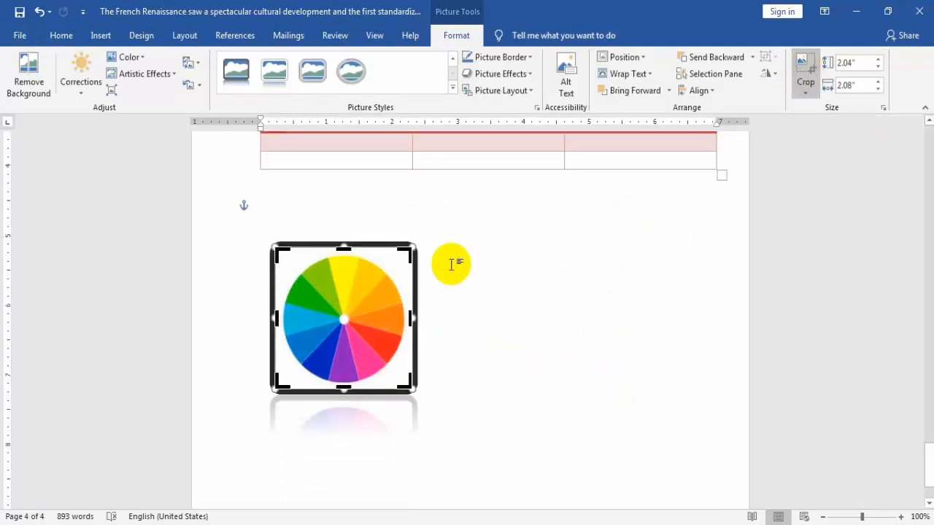
pyautogui.moveTo(407, 253); pyautogui.dragTo(378, 324)
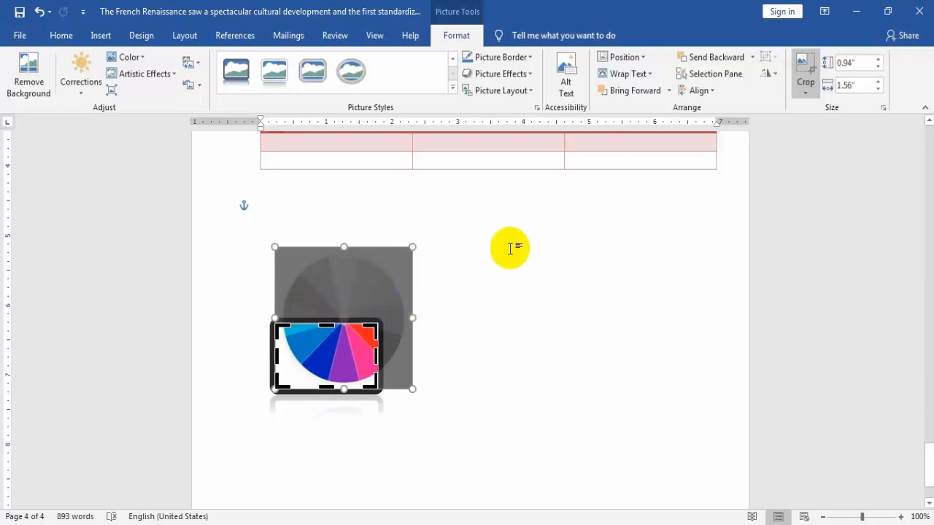
pyautogui.click(505, 277)
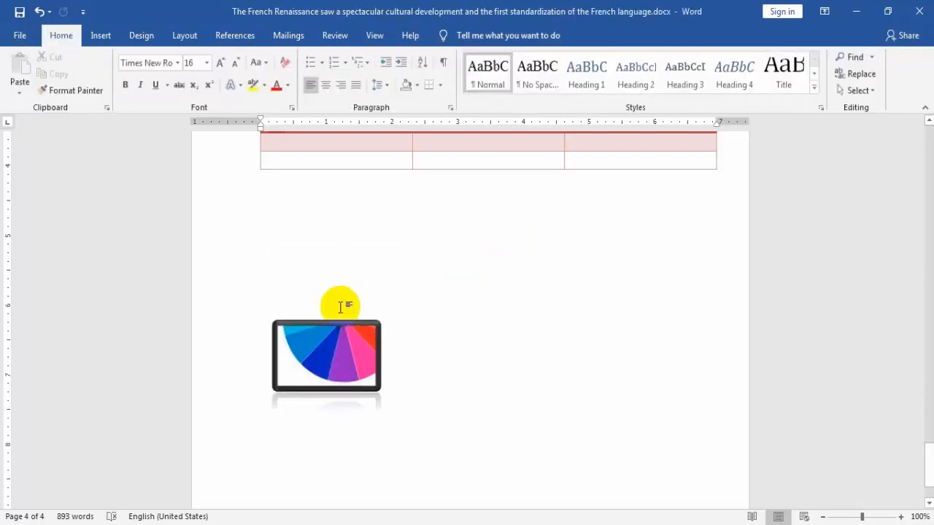
# Move the cropped color wheel picture up to just below the table
pyautogui.scroll(-2, 407, 323)
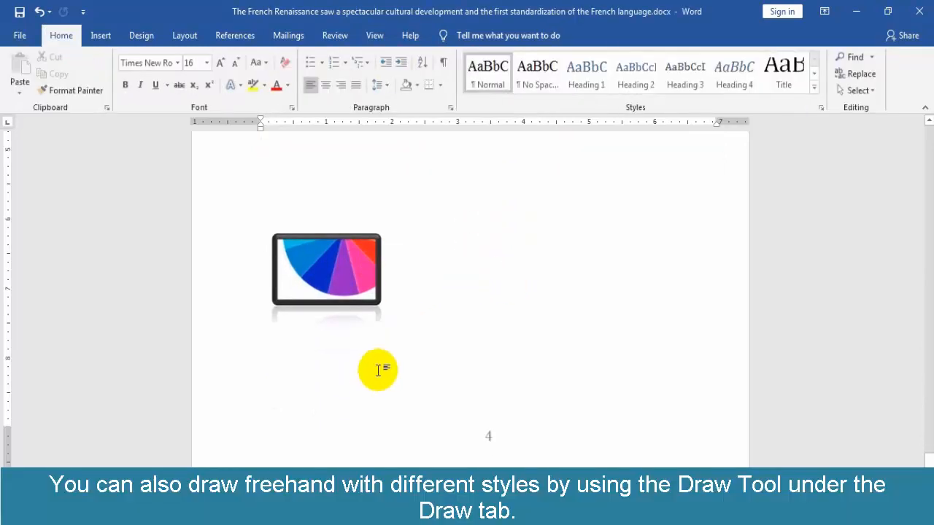
pyautogui.scroll(4, 425, 330)
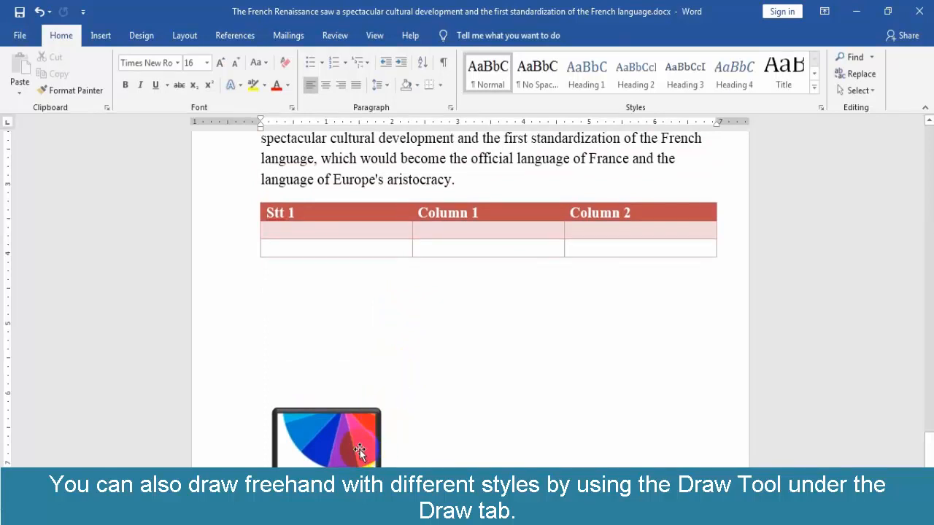
pyautogui.moveTo(362, 450); pyautogui.dragTo(357, 315)
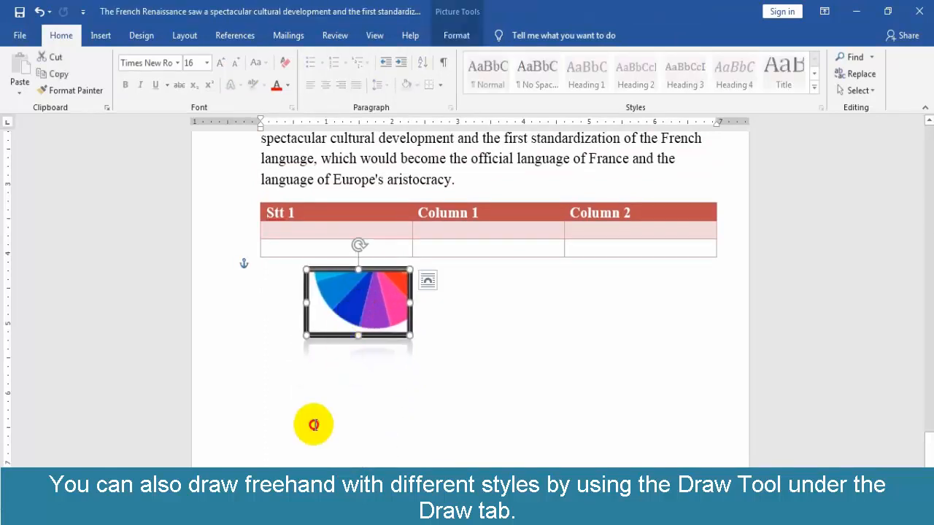
pyautogui.click(314, 425)
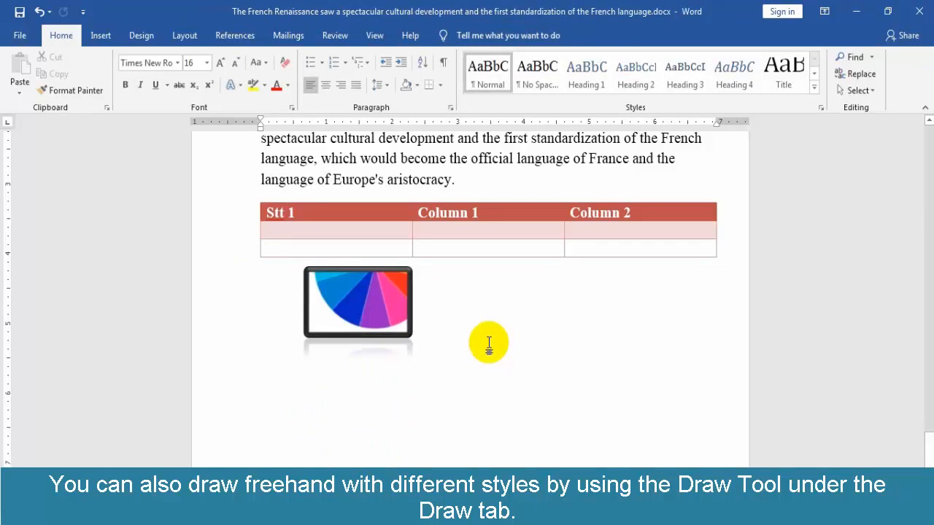
pyautogui.hotkey('ctrl', 'z')
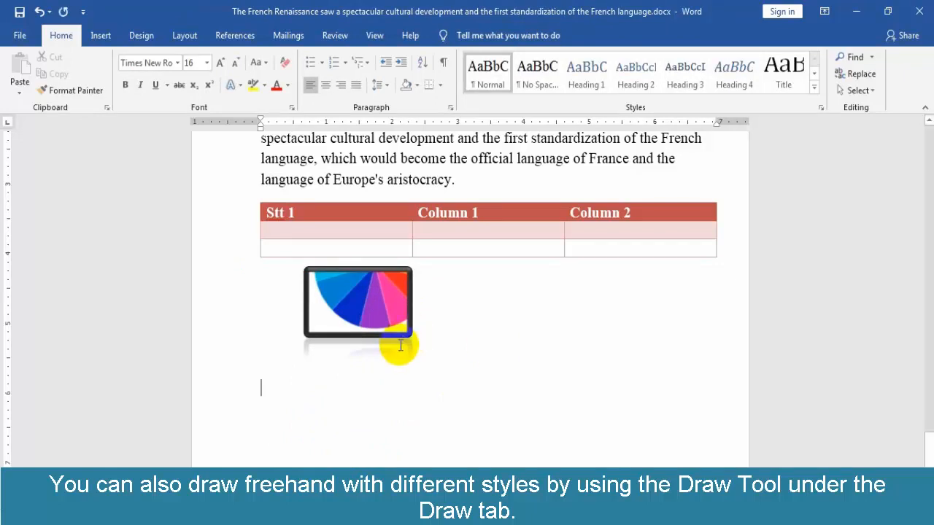
# Draw a rectangle about 0.94" by 2.06" below the picture and a right-pointing block arrow about 0.34" by 1.54" beside it
pyautogui.scroll(-1, 180, 223)
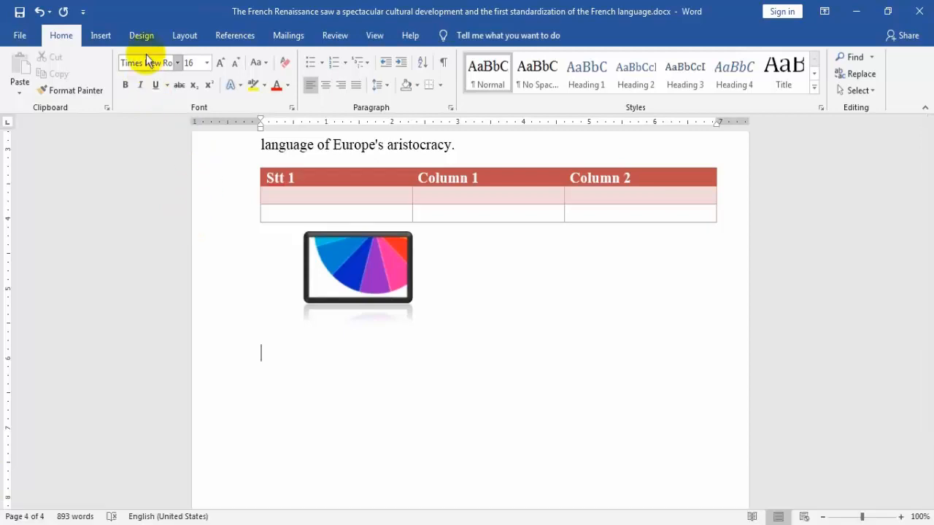
pyautogui.click(107, 34)
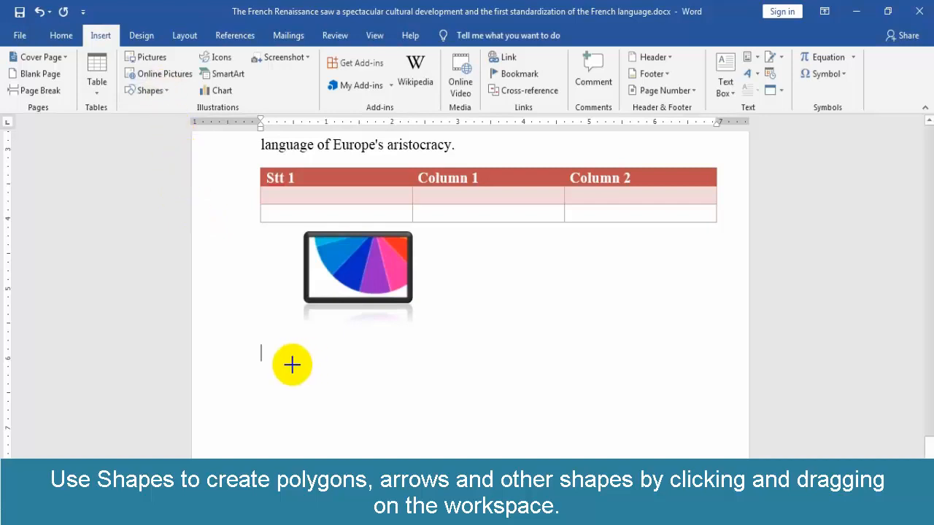
pyautogui.moveTo(290, 364); pyautogui.dragTo(424, 429)
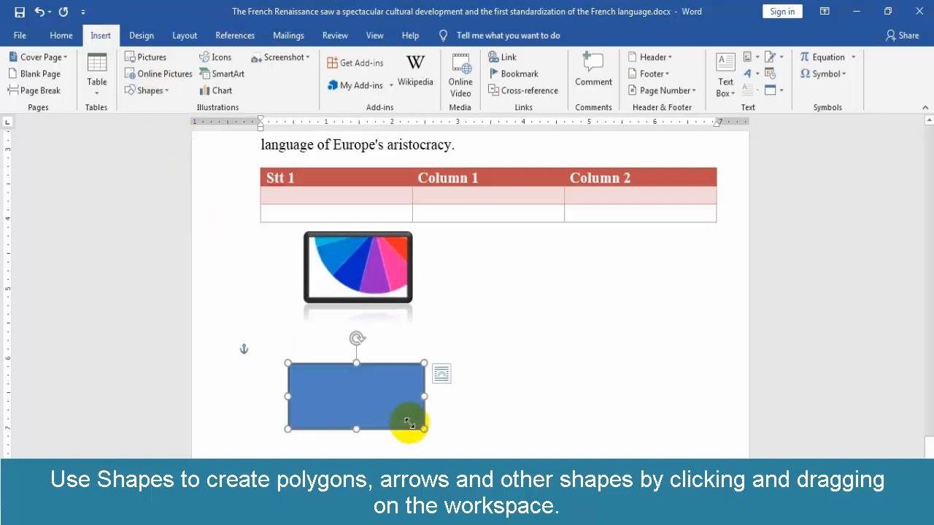
pyautogui.click(101, 36)
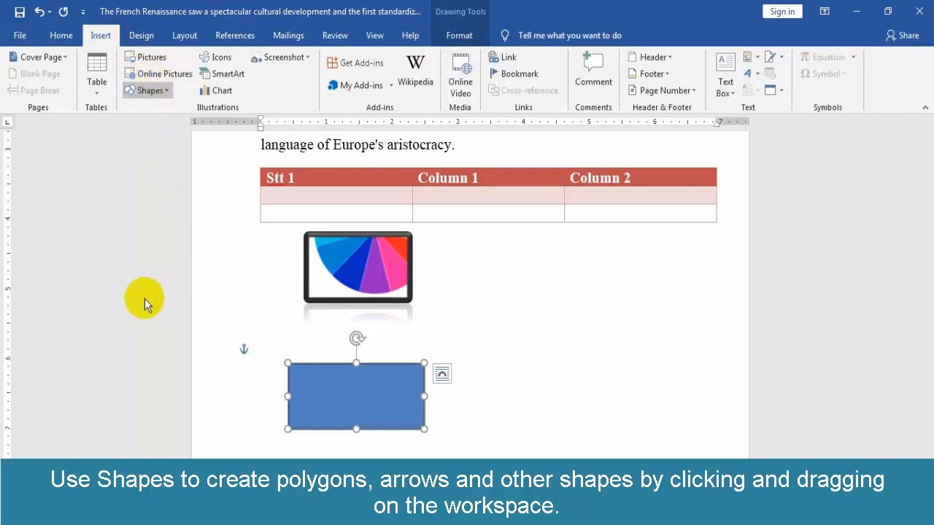
pyautogui.moveTo(431, 390); pyautogui.dragTo(533, 415)
# Draw an explosion shape about 1.57" by 2.34" and move it to the tip of the block arrow
pyautogui.click(102, 36)
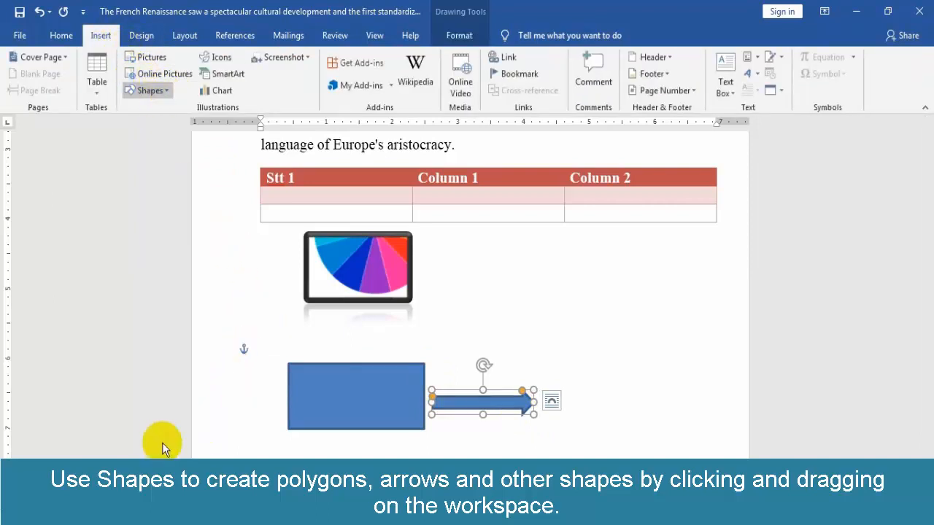
pyautogui.moveTo(569, 420); pyautogui.dragTo(721, 308)
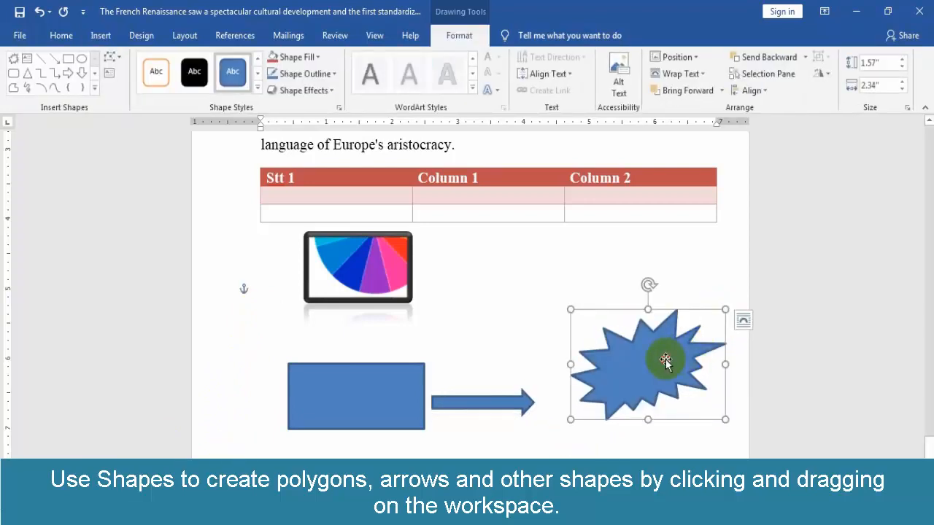
pyautogui.moveTo(663, 358); pyautogui.dragTo(622, 396)
# Give the rectangle a yellow fill and a red outline
pyautogui.click(379, 396)
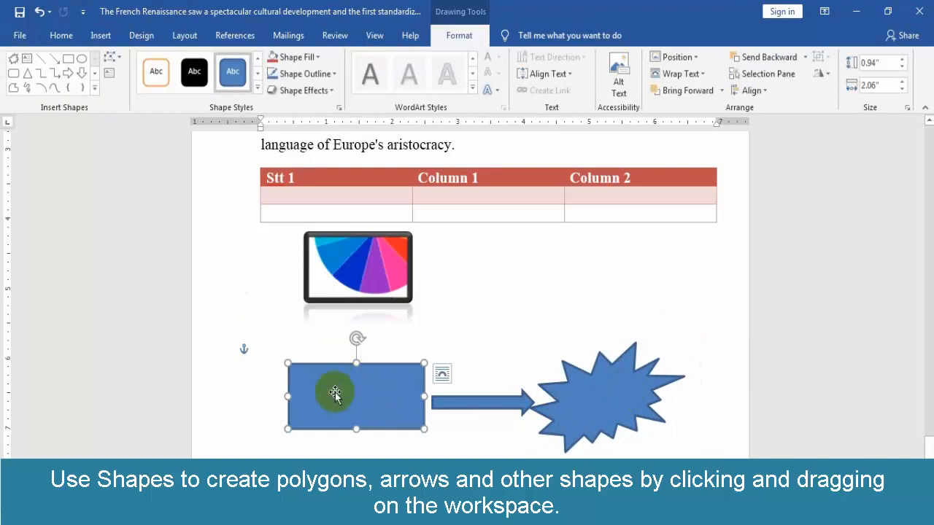
pyautogui.click(257, 87)
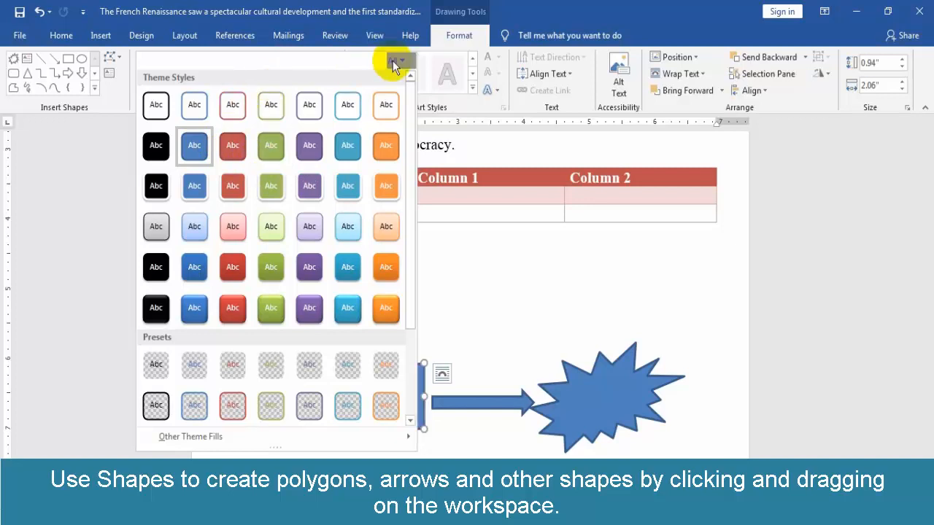
pyautogui.click(457, 37)
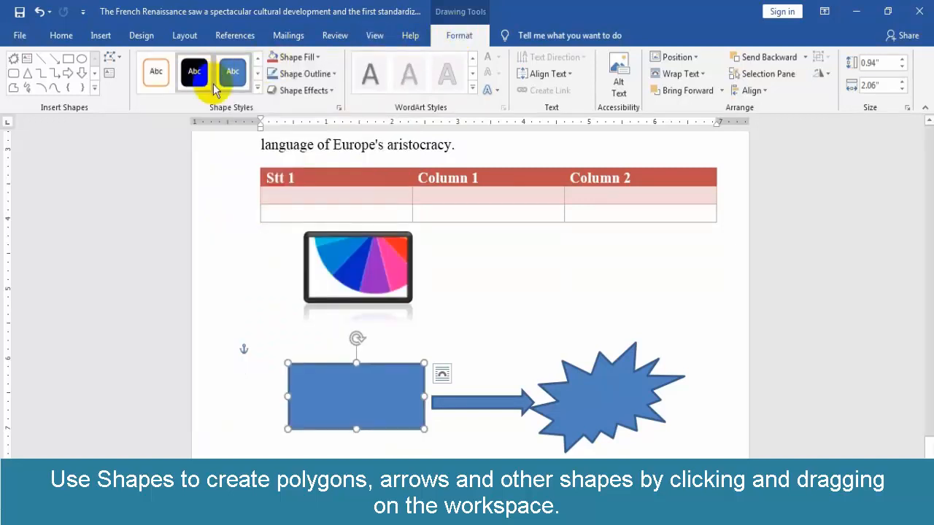
pyautogui.scroll(1, 267, 317)
pyautogui.scroll(1, 266, 318)
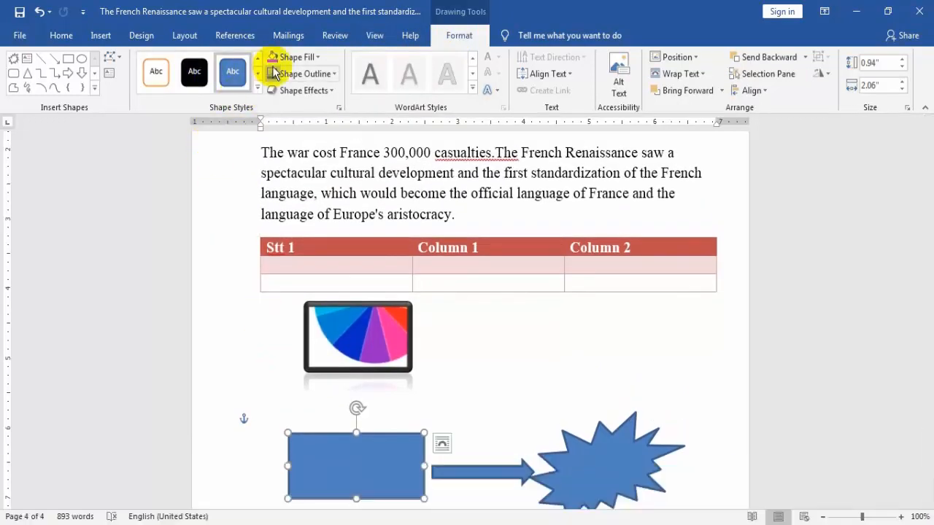
pyautogui.click(313, 57)
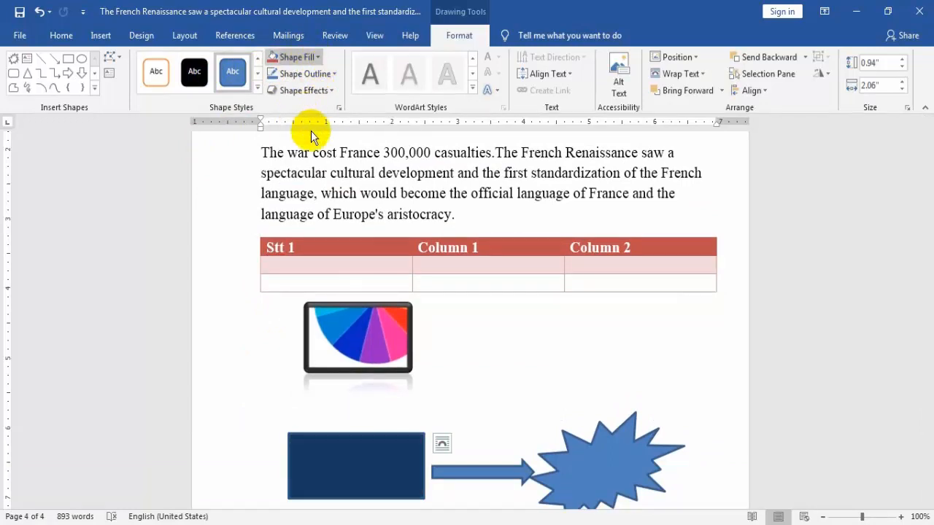
pyautogui.click(306, 175)
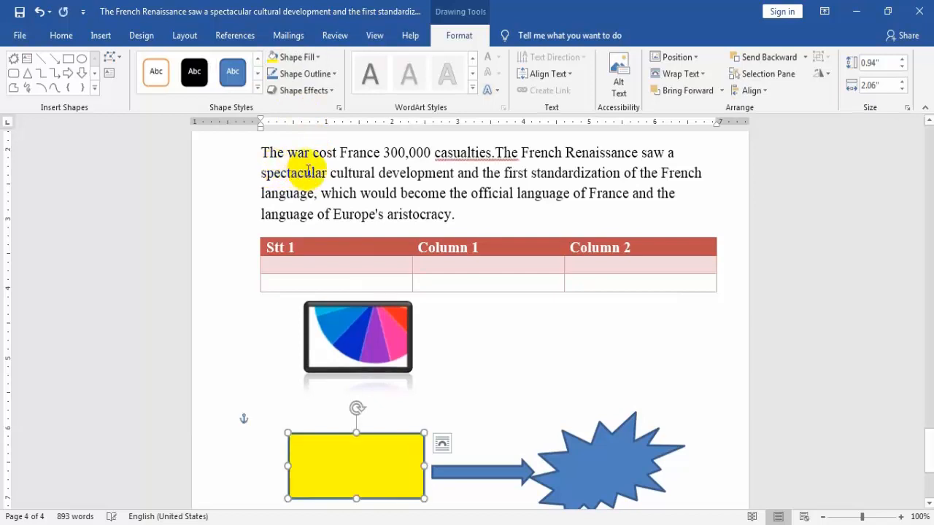
pyautogui.click(321, 74)
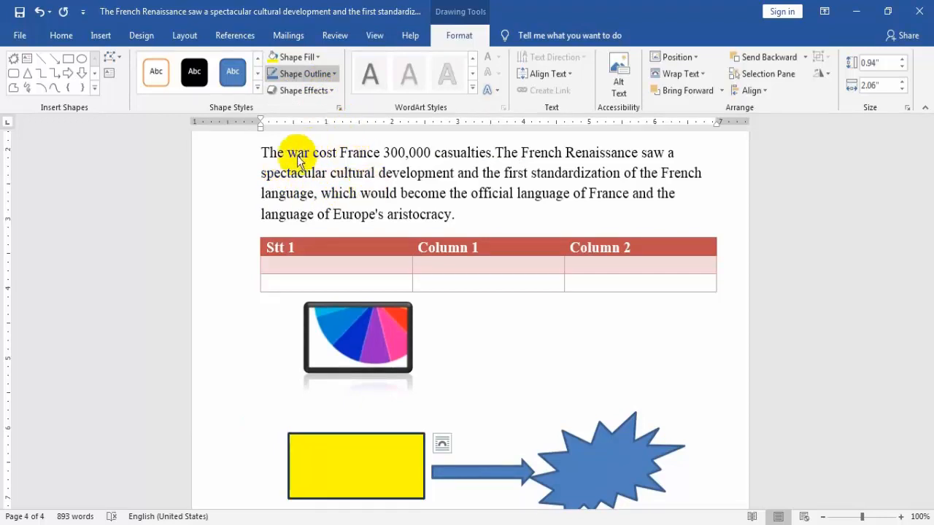
pyautogui.click(285, 186)
# Apply the light aqua gradient shape style to the block arrow
pyautogui.scroll(-1, 350, 296)
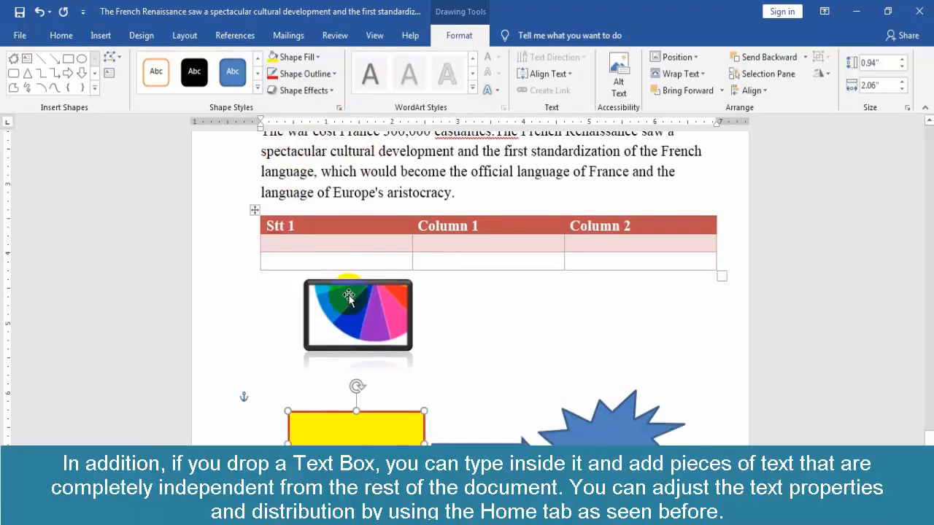
pyautogui.click(470, 436)
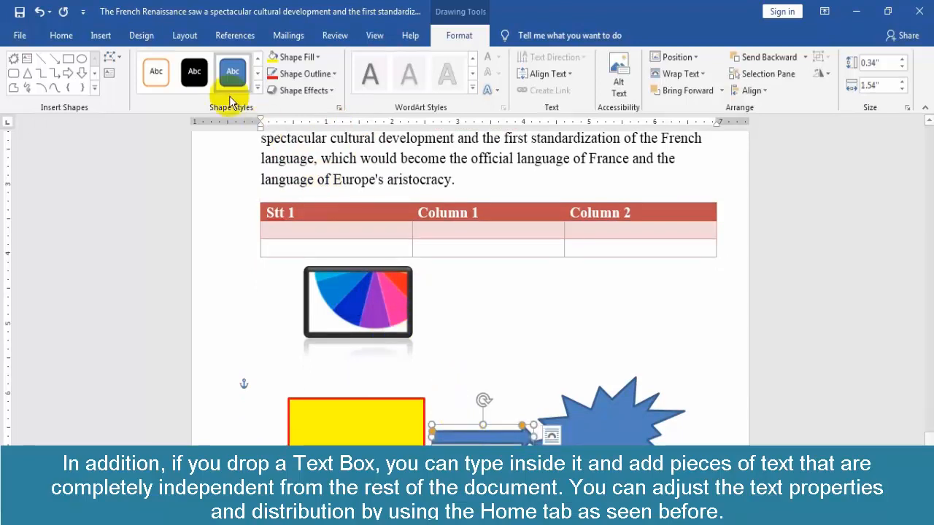
pyautogui.click(255, 89)
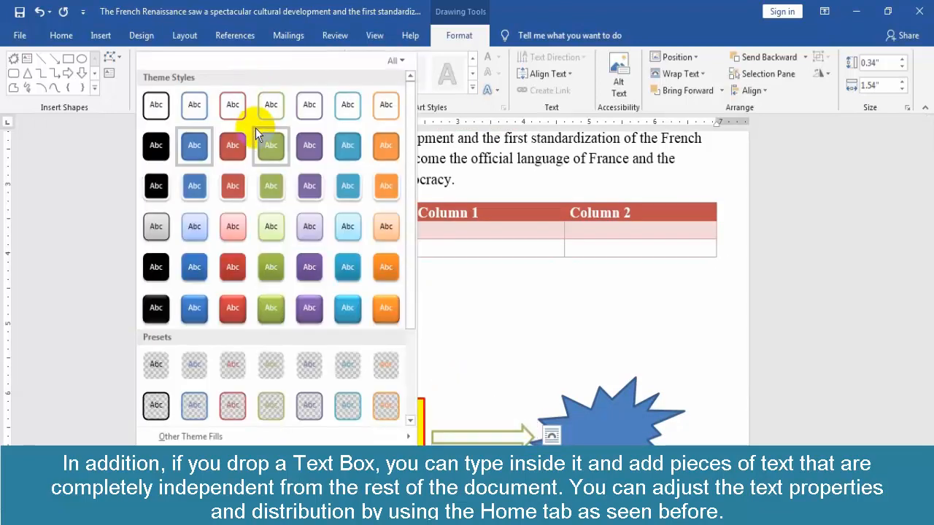
pyautogui.click(355, 238)
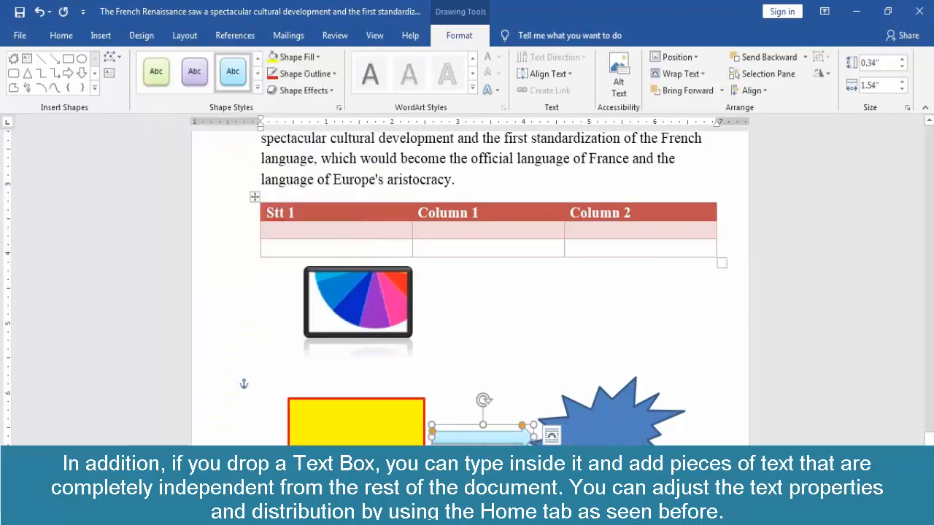
# Apply the light red gradient shape style to the explosion shape and enlarge it to about 2.47" by 3.1"
pyautogui.click(588, 427)
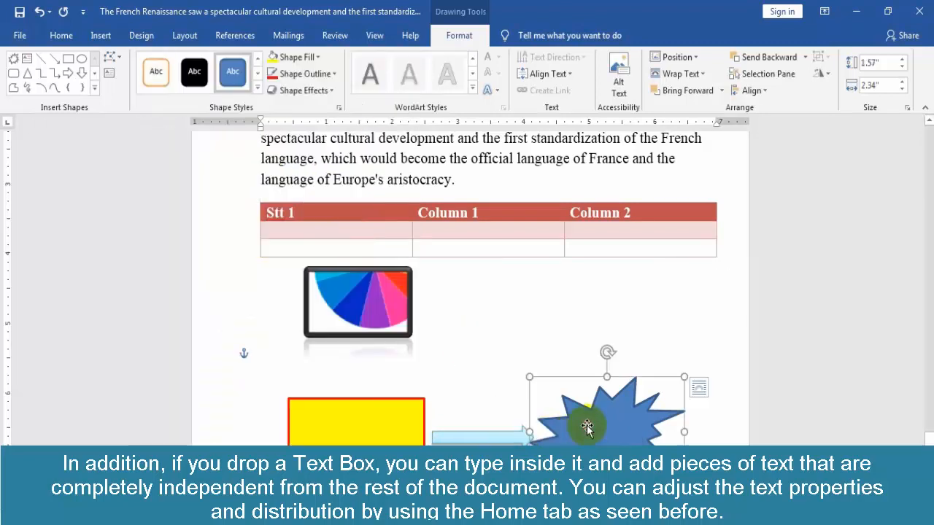
pyautogui.click(257, 87)
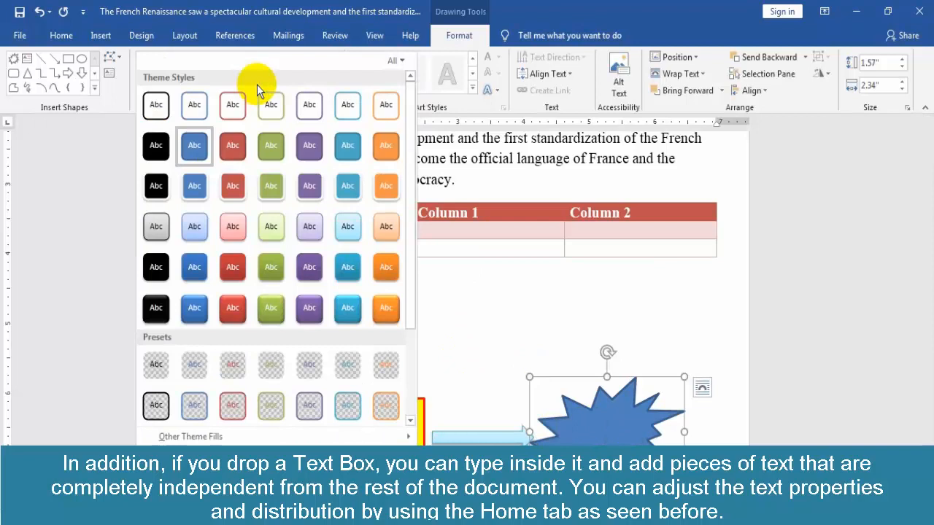
pyautogui.click(225, 232)
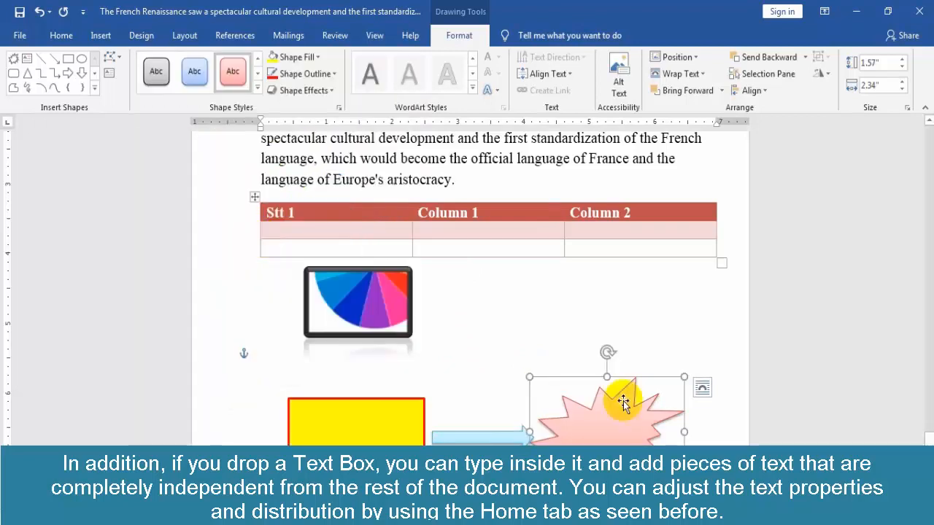
pyautogui.moveTo(728, 340); pyautogui.dragTo(733, 316)
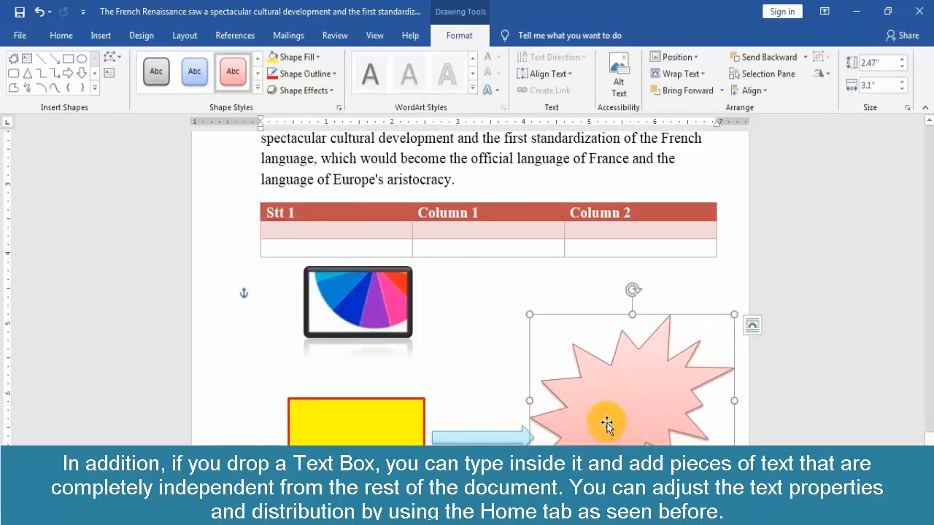
# Add the text "Enix tutorial" inside the yellow rectangle and set its font color to black
pyautogui.scroll(-3, 607, 424)
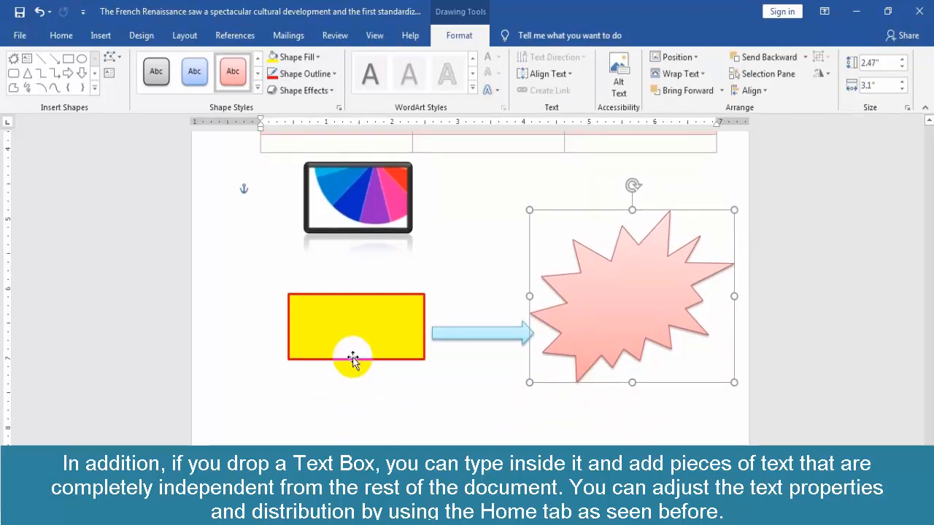
pyautogui.rightClick(337, 316)
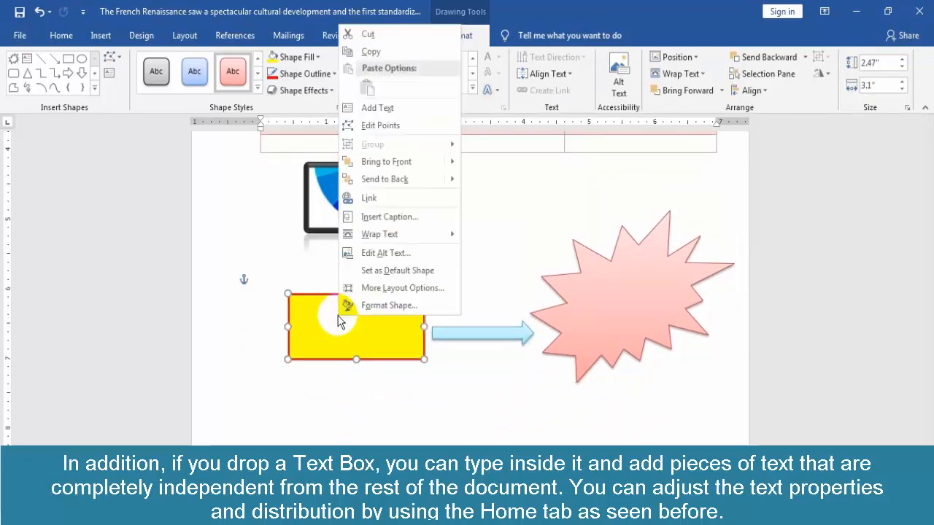
pyautogui.click(376, 111)
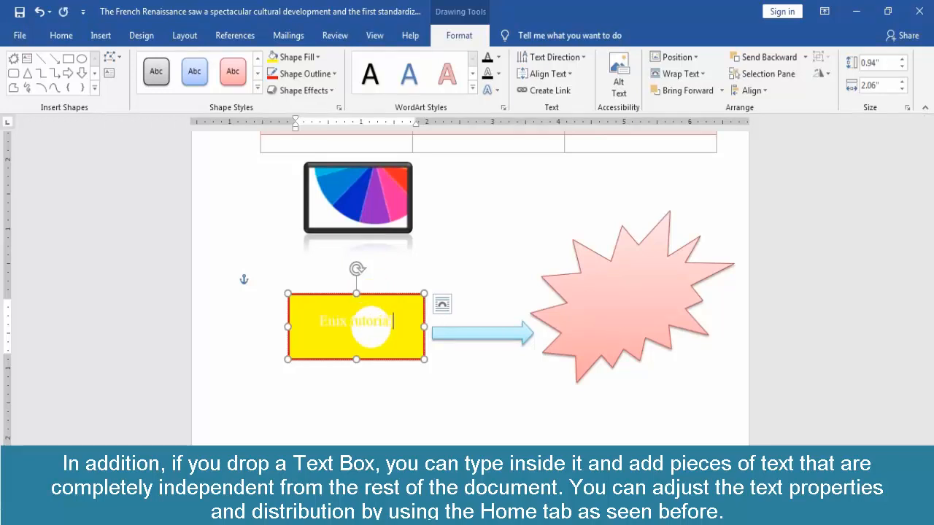
pyautogui.moveTo(395, 321); pyautogui.dragTo(288, 319)
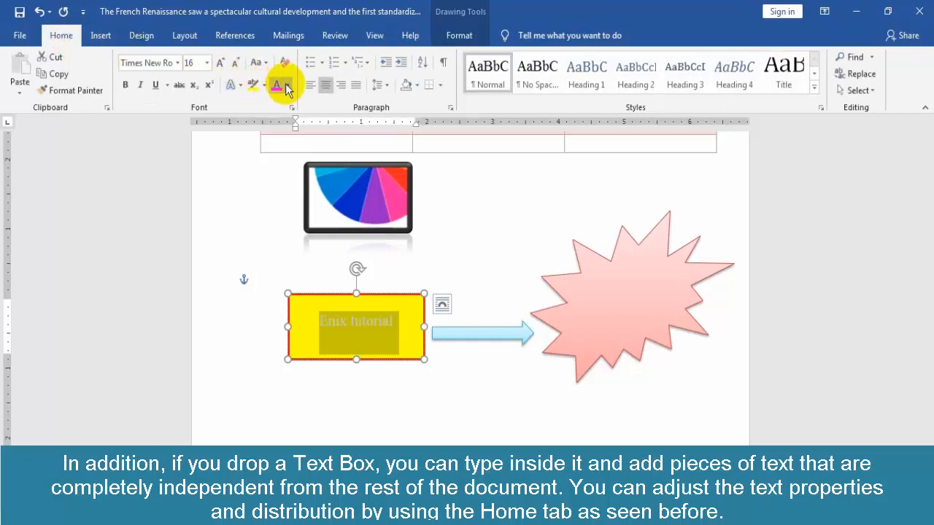
pyautogui.click(286, 133)
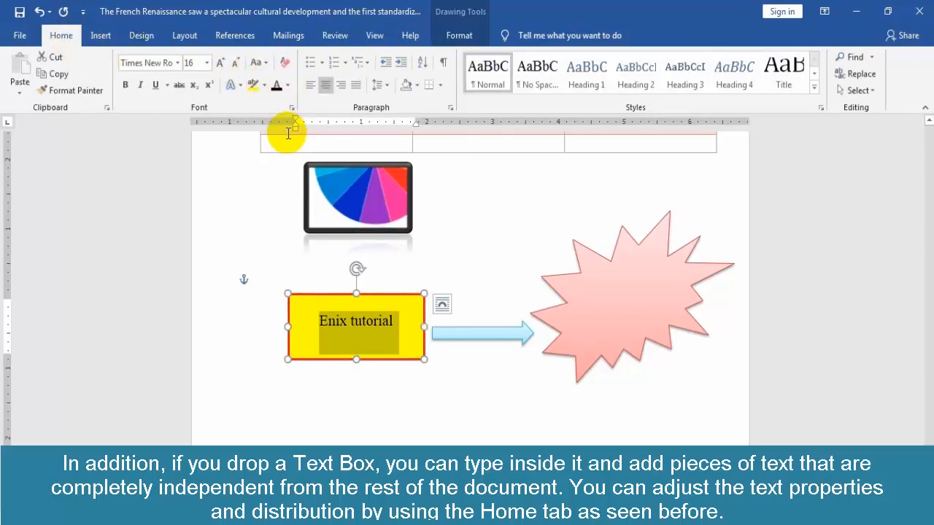
# Insert a built-in text box with placeholder text below the yellow rectangle and size it to about 0.89" high by 2.39" wide
pyautogui.click(375, 388)
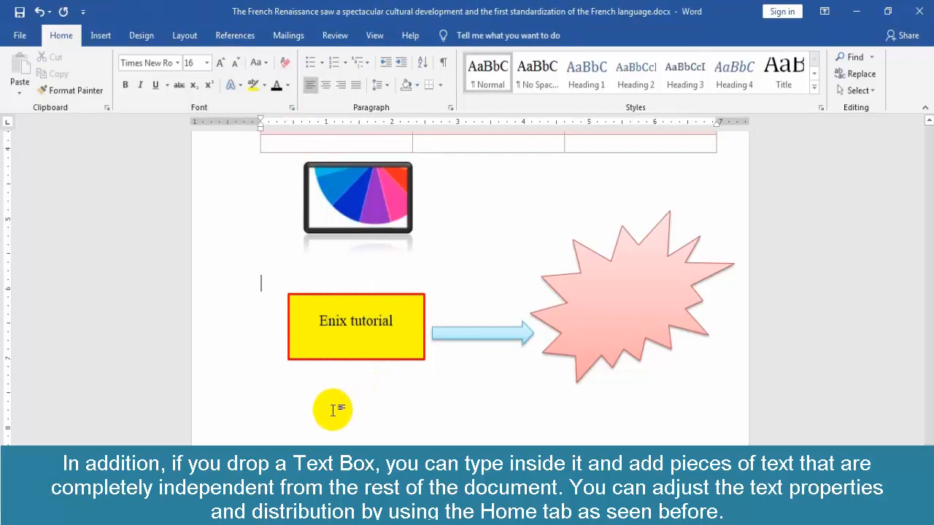
pyautogui.click(110, 31)
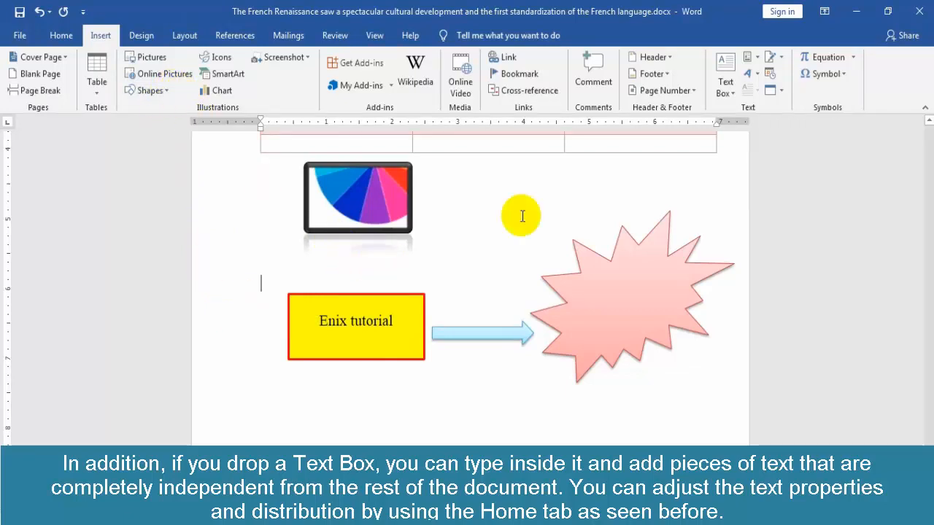
pyautogui.click(722, 71)
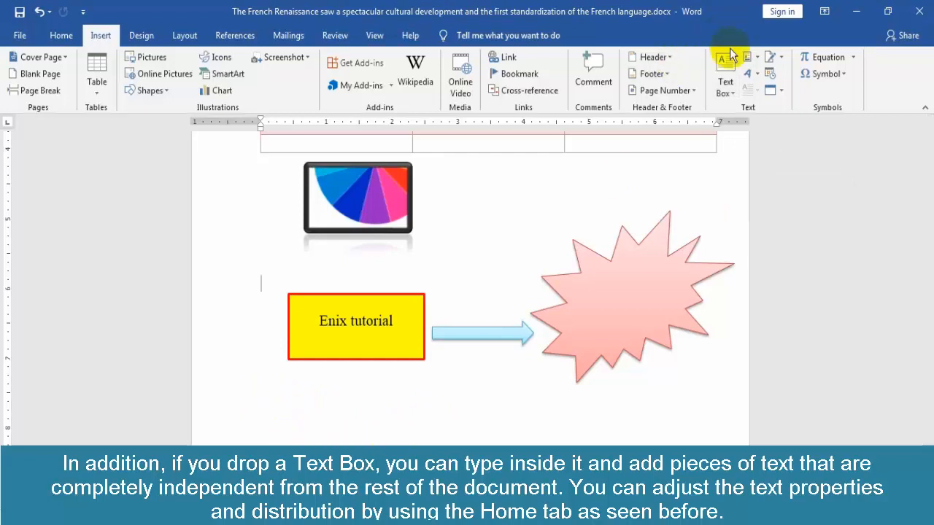
pyautogui.click(727, 72)
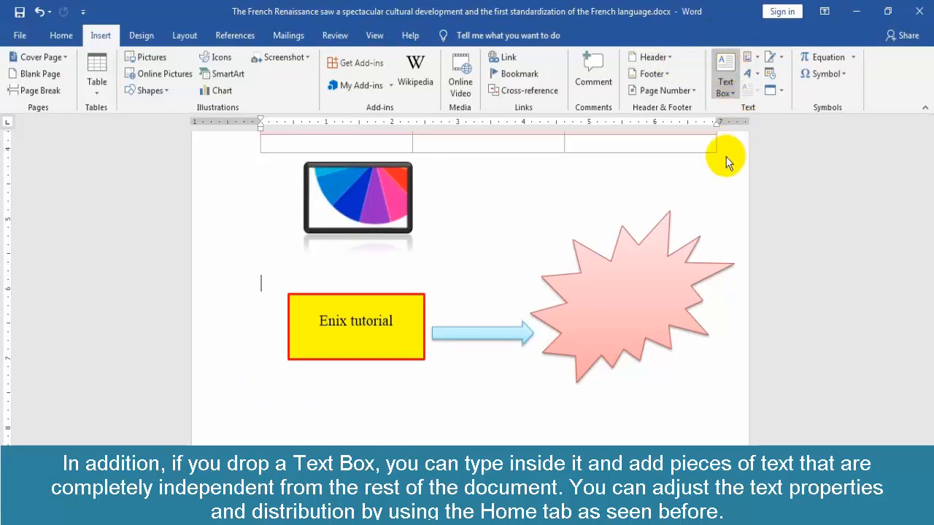
pyautogui.click(698, 156)
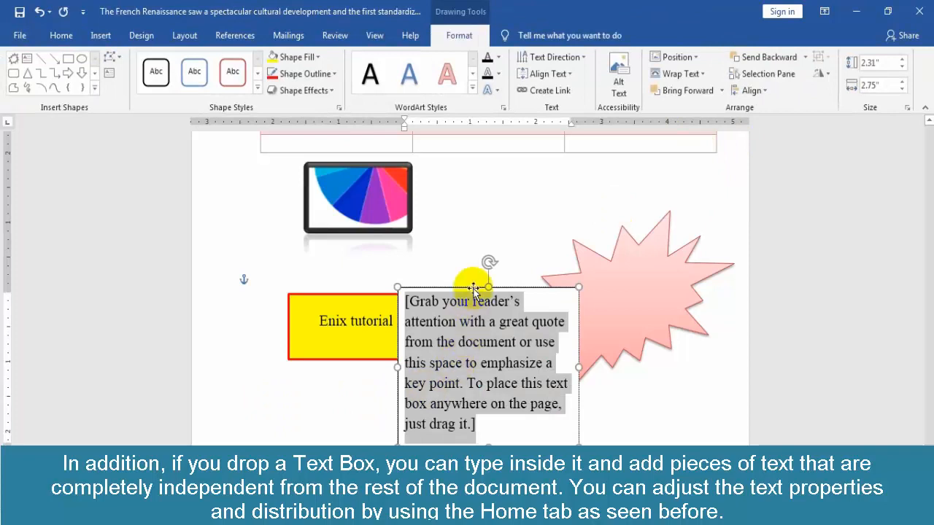
pyautogui.moveTo(473, 288); pyautogui.dragTo(307, 336)
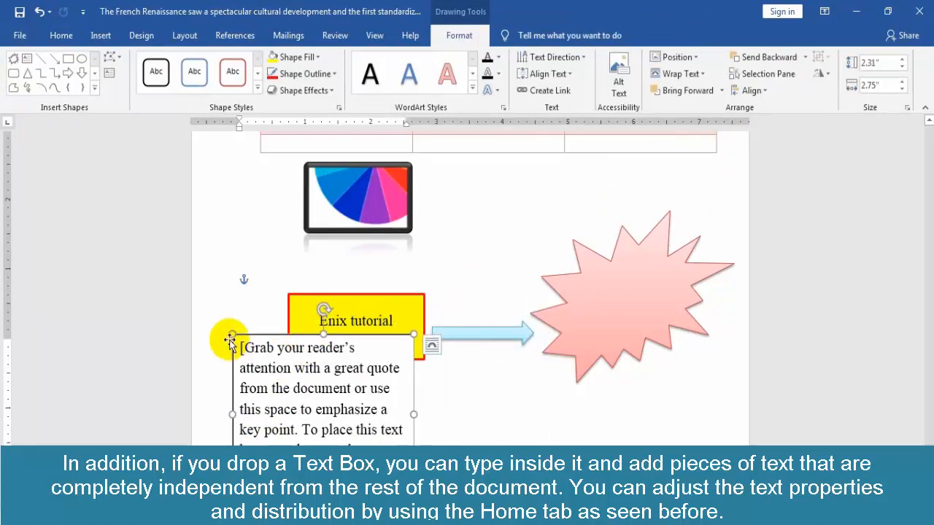
pyautogui.moveTo(230, 339); pyautogui.dragTo(257, 432)
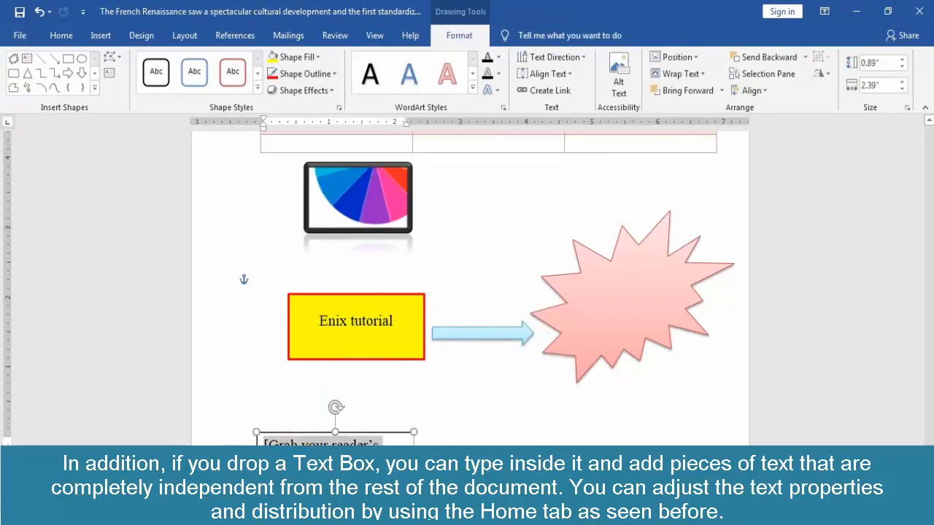
# Replace the placeholder text in the new text box with "type text"
pyautogui.press('Delete')
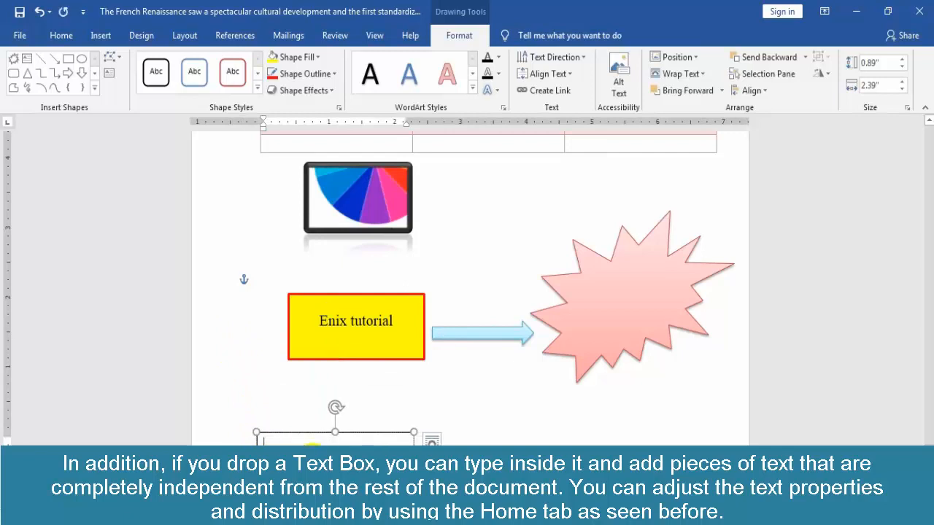
pyautogui.write('ty')
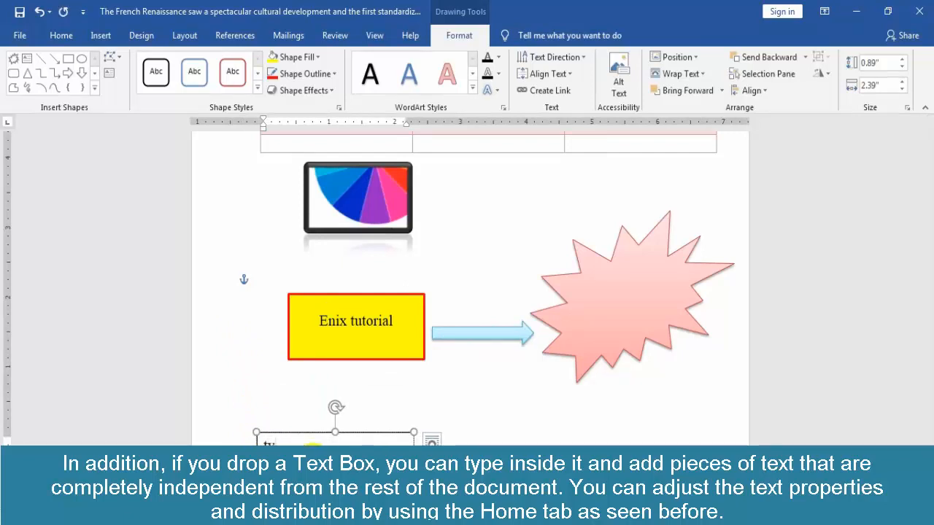
pyautogui.write('pe text')
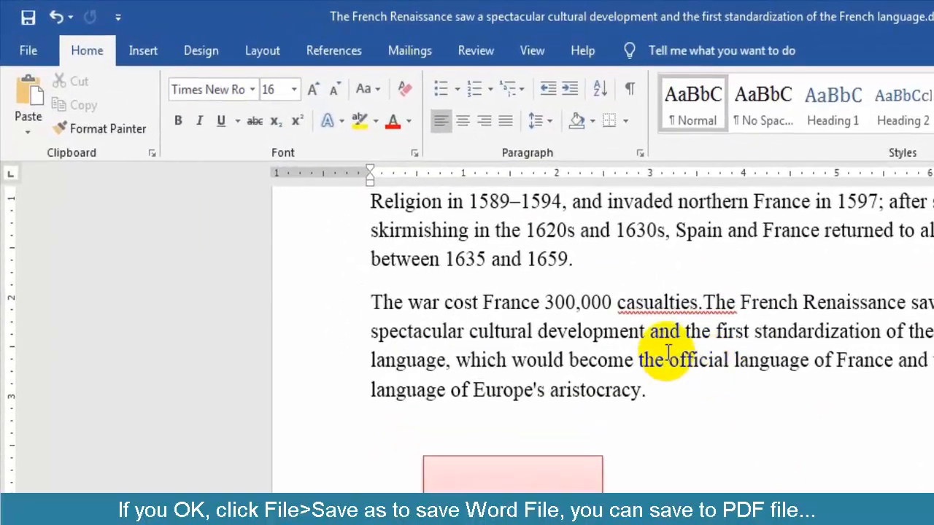
# Start saving the document as a new file on this computer, with the Desktop as the destination folder
pyautogui.click(29, 50)
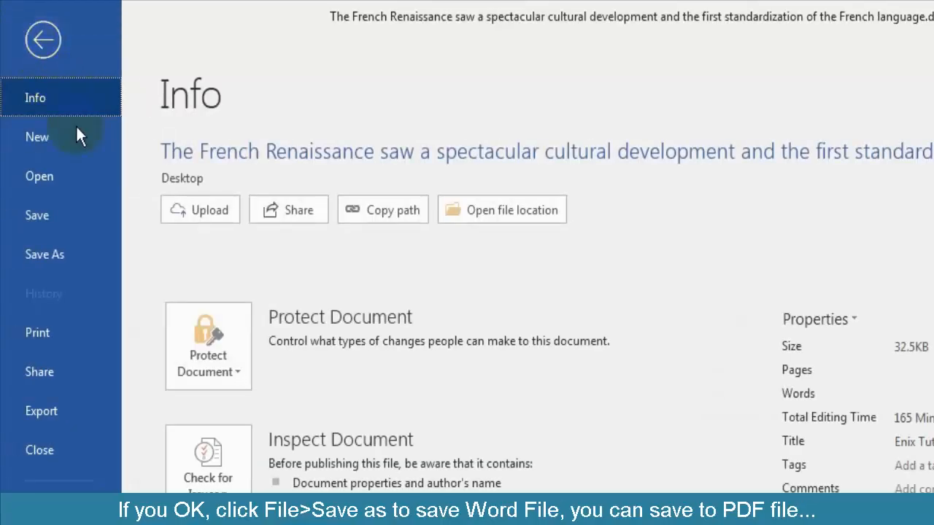
pyautogui.click(70, 250)
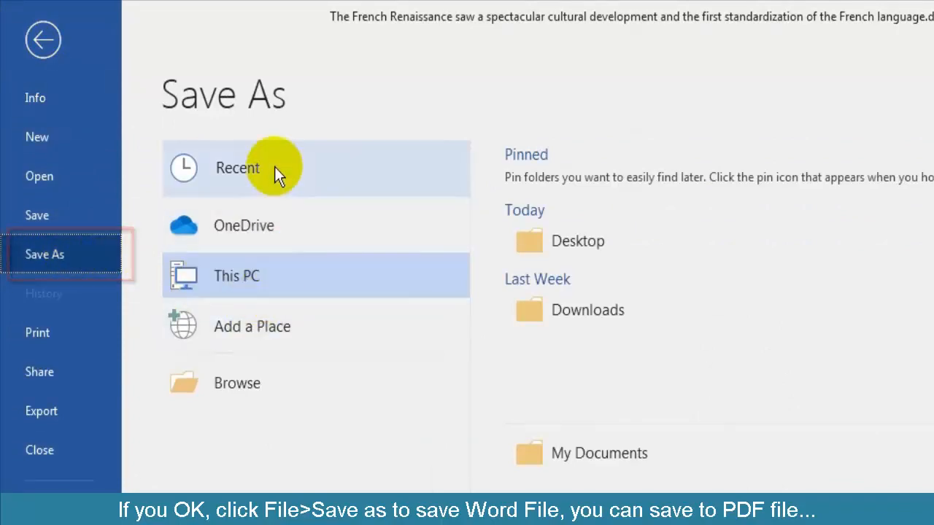
pyautogui.click(277, 393)
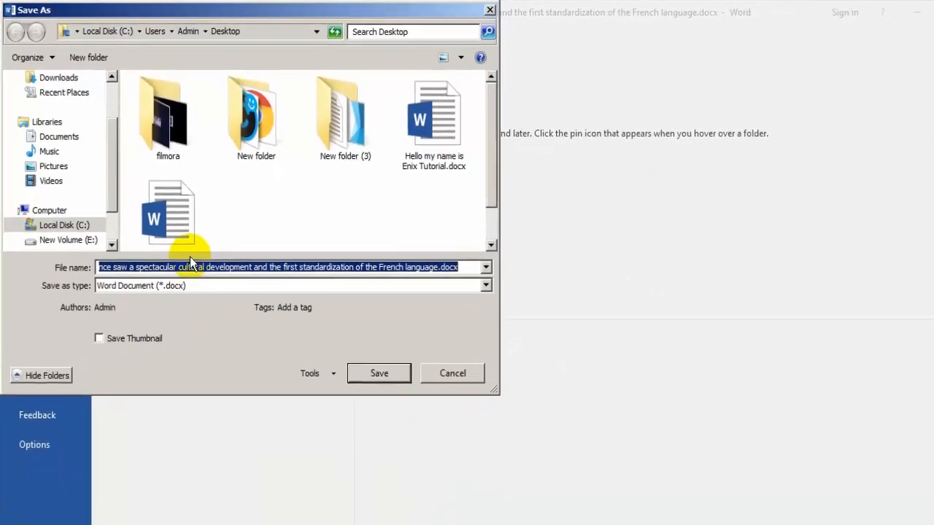
pyautogui.click(114, 97)
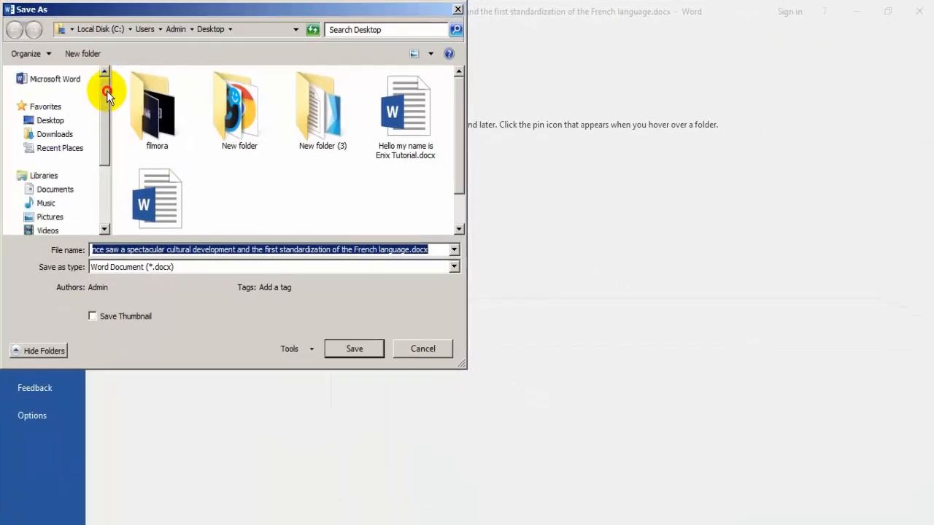
pyautogui.click(52, 120)
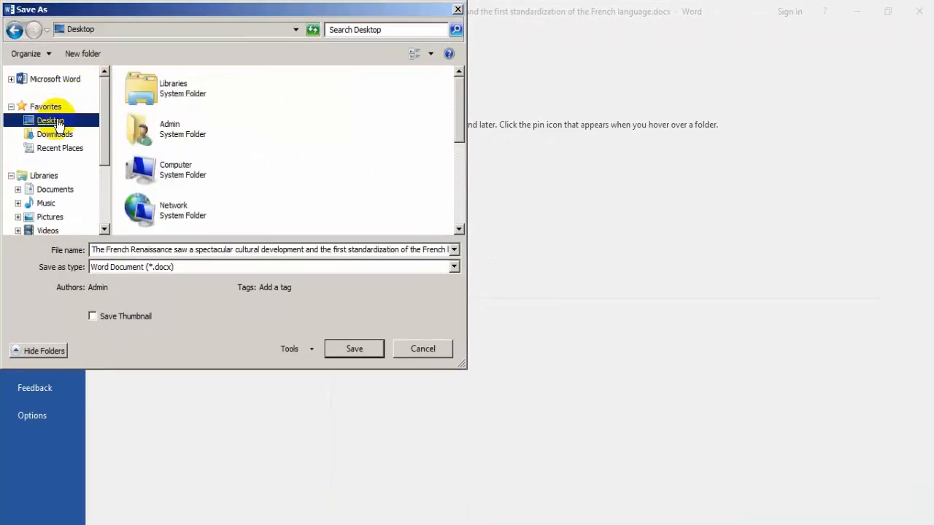
# Name the new file example and open the choice of file formats for it
pyautogui.click(270, 250)
pyautogui.write('example')
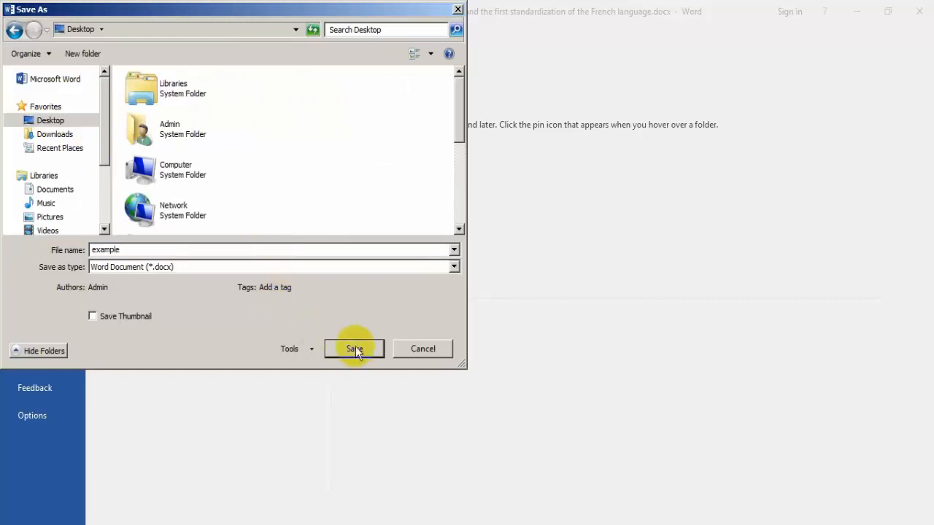
pyautogui.click(358, 270)
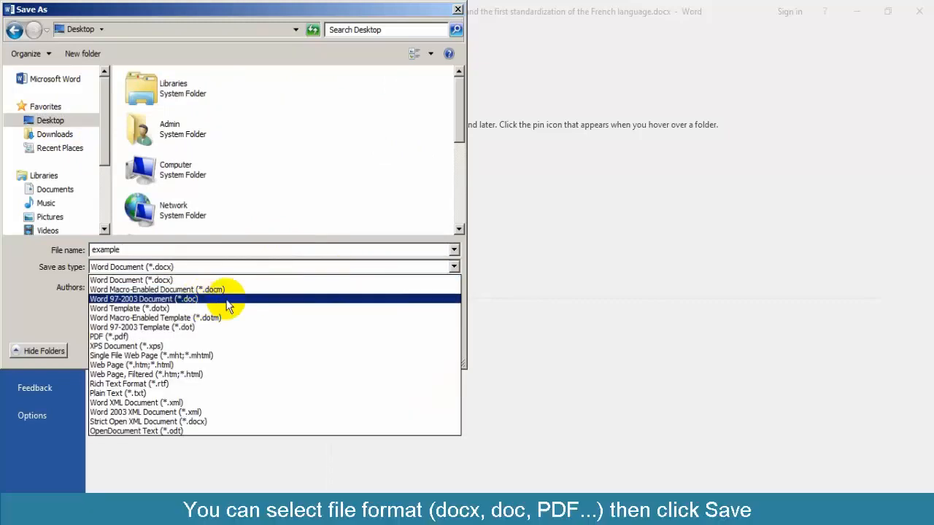